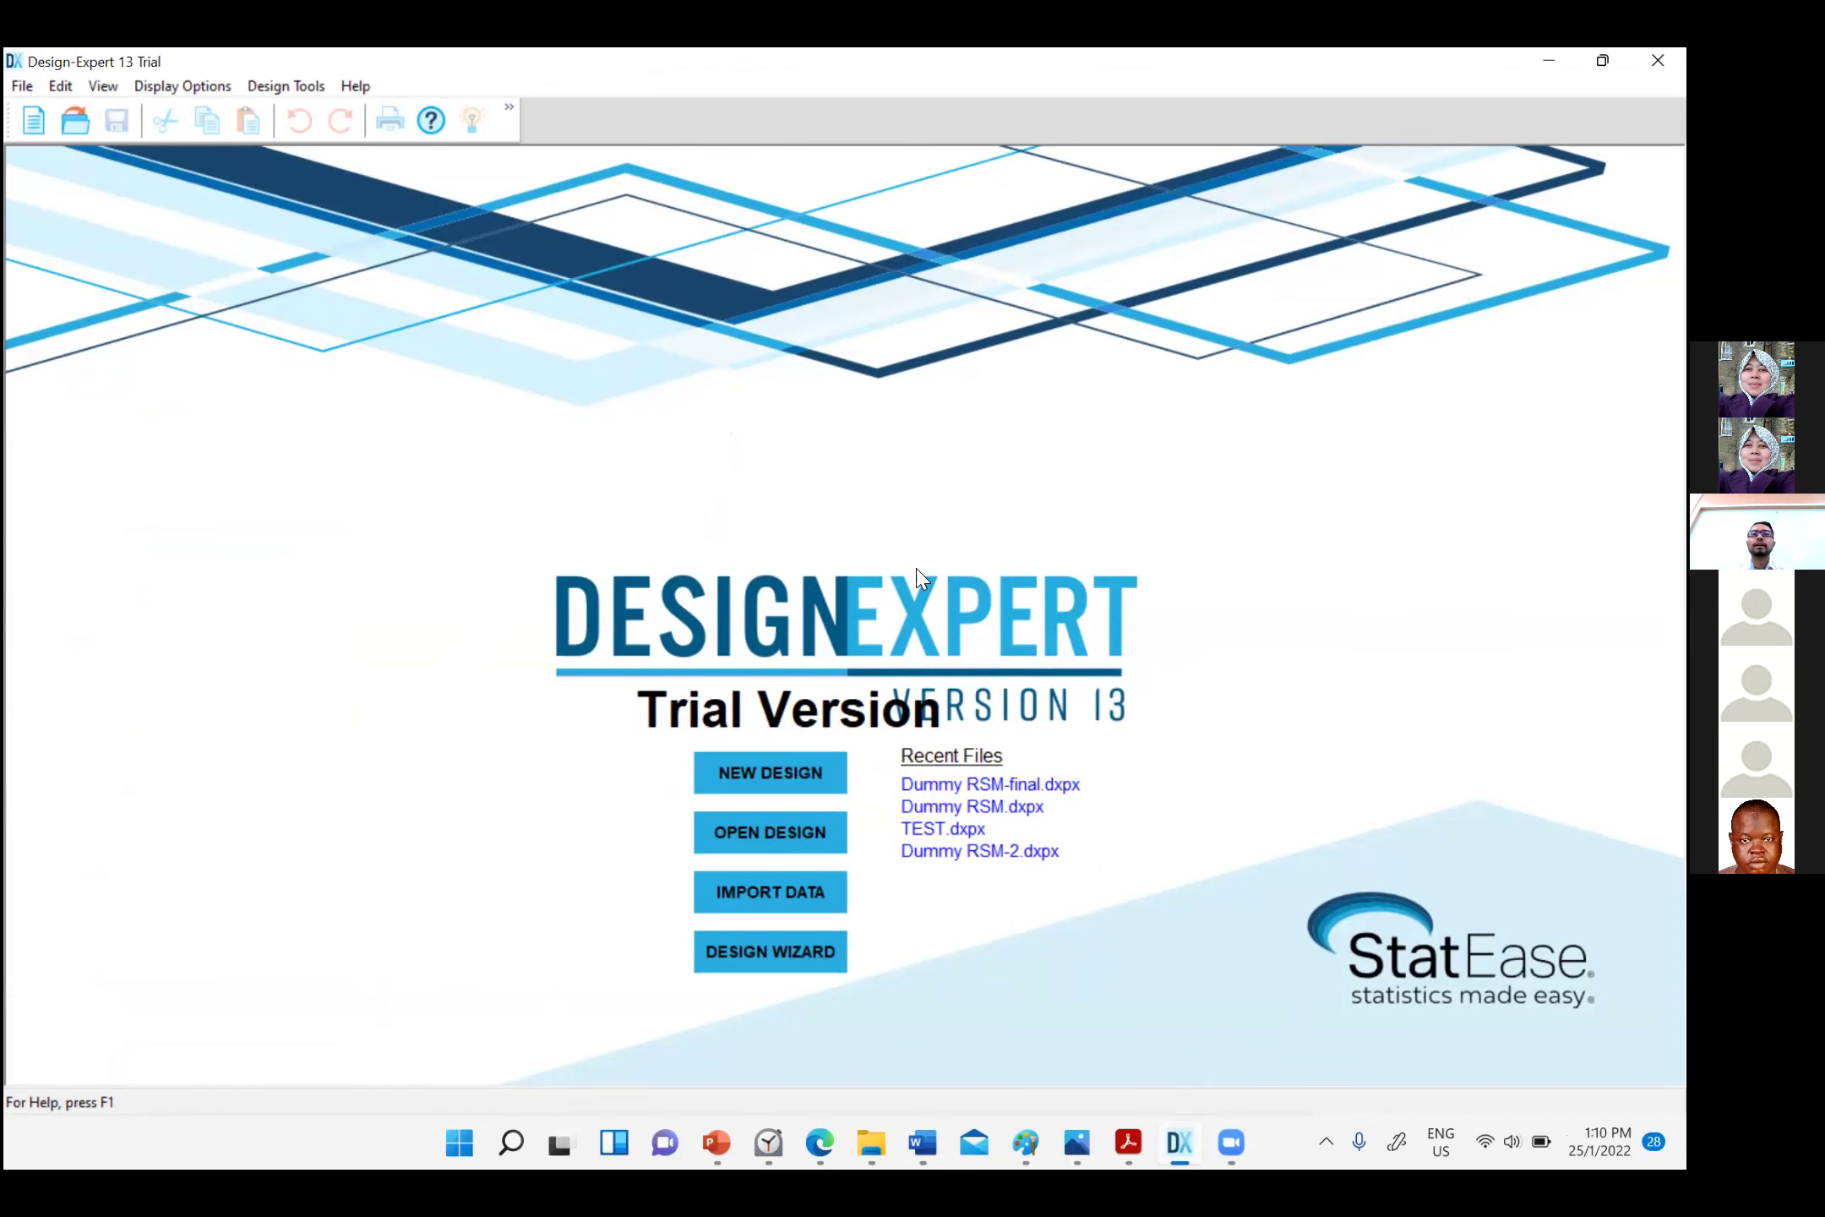
Start a new design and select the randomized Central Composite response surface design (2 factors, 13 runs)
click(790, 765)
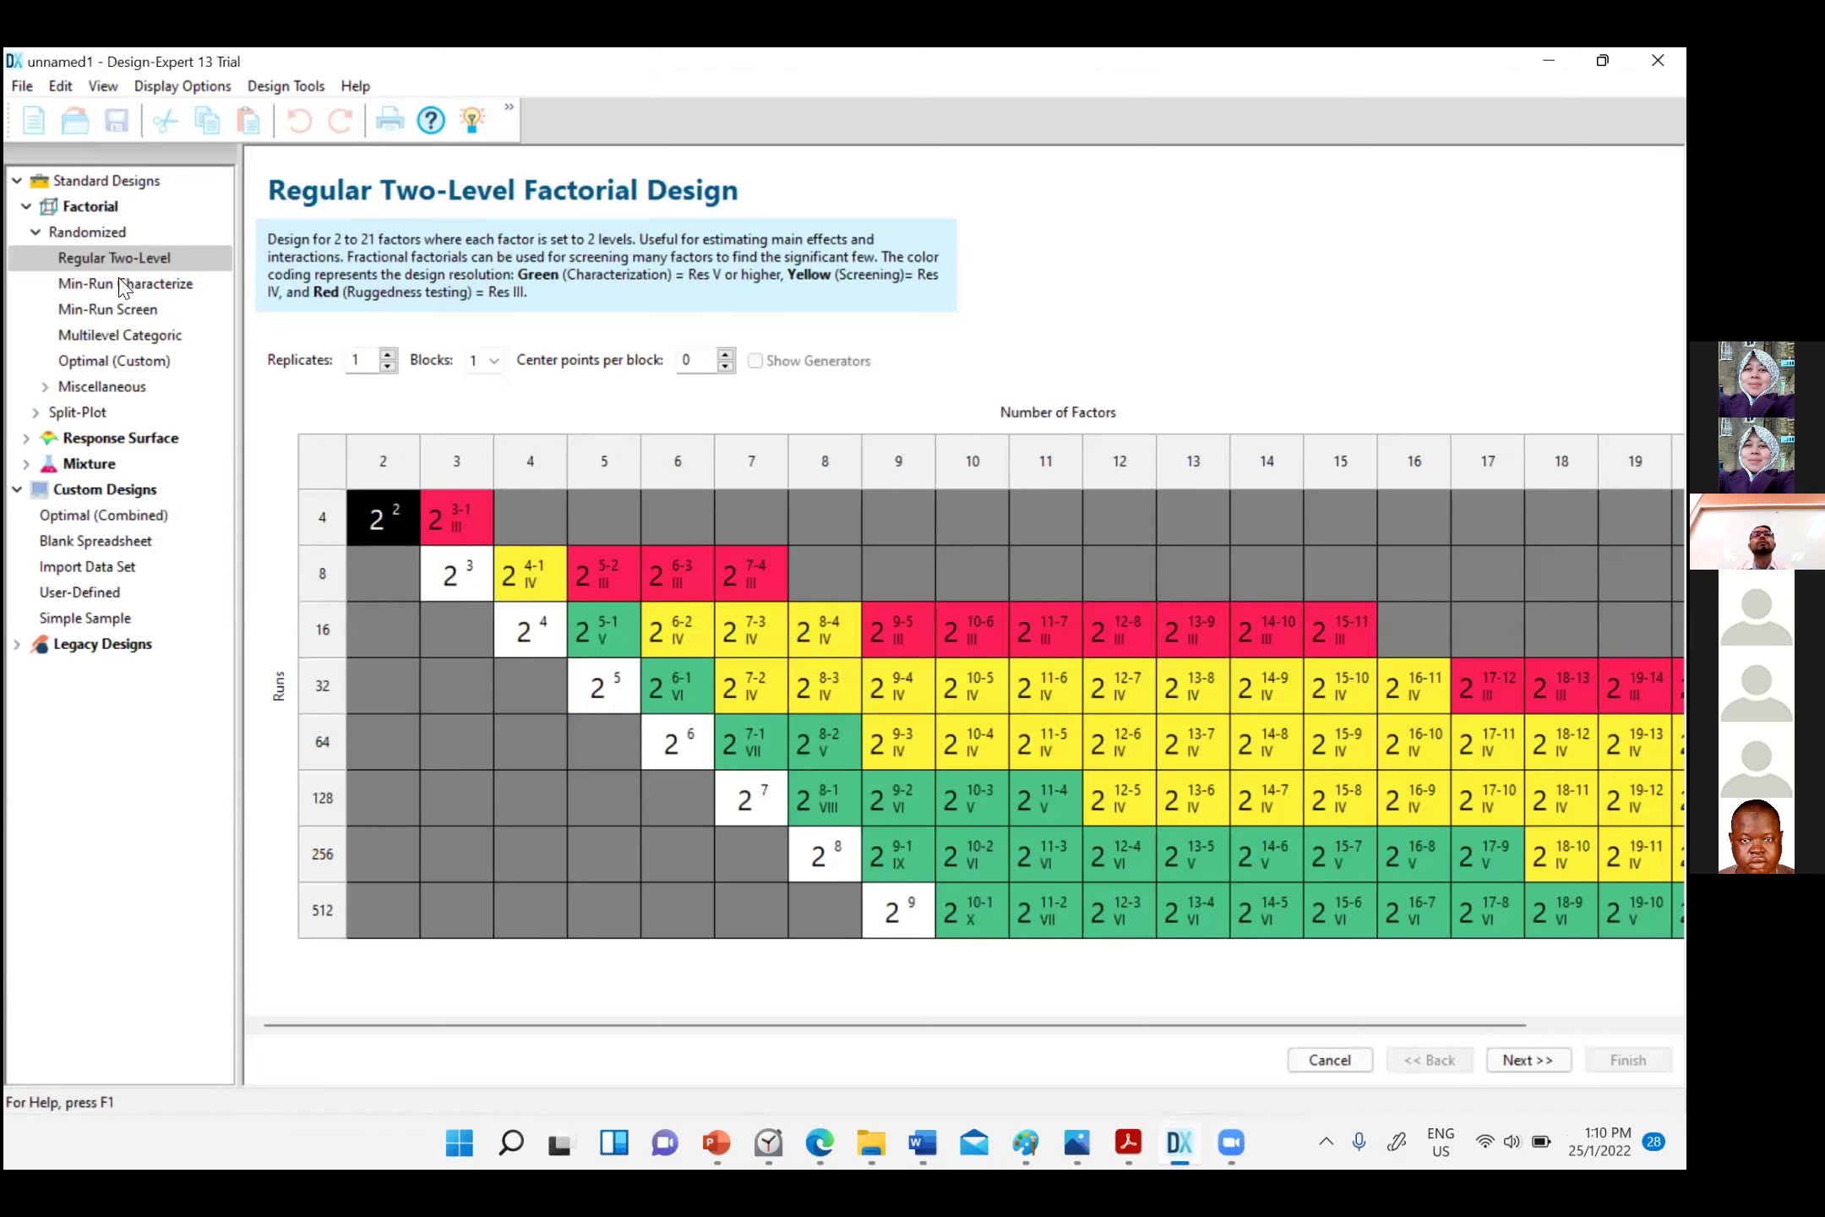
click(37, 232)
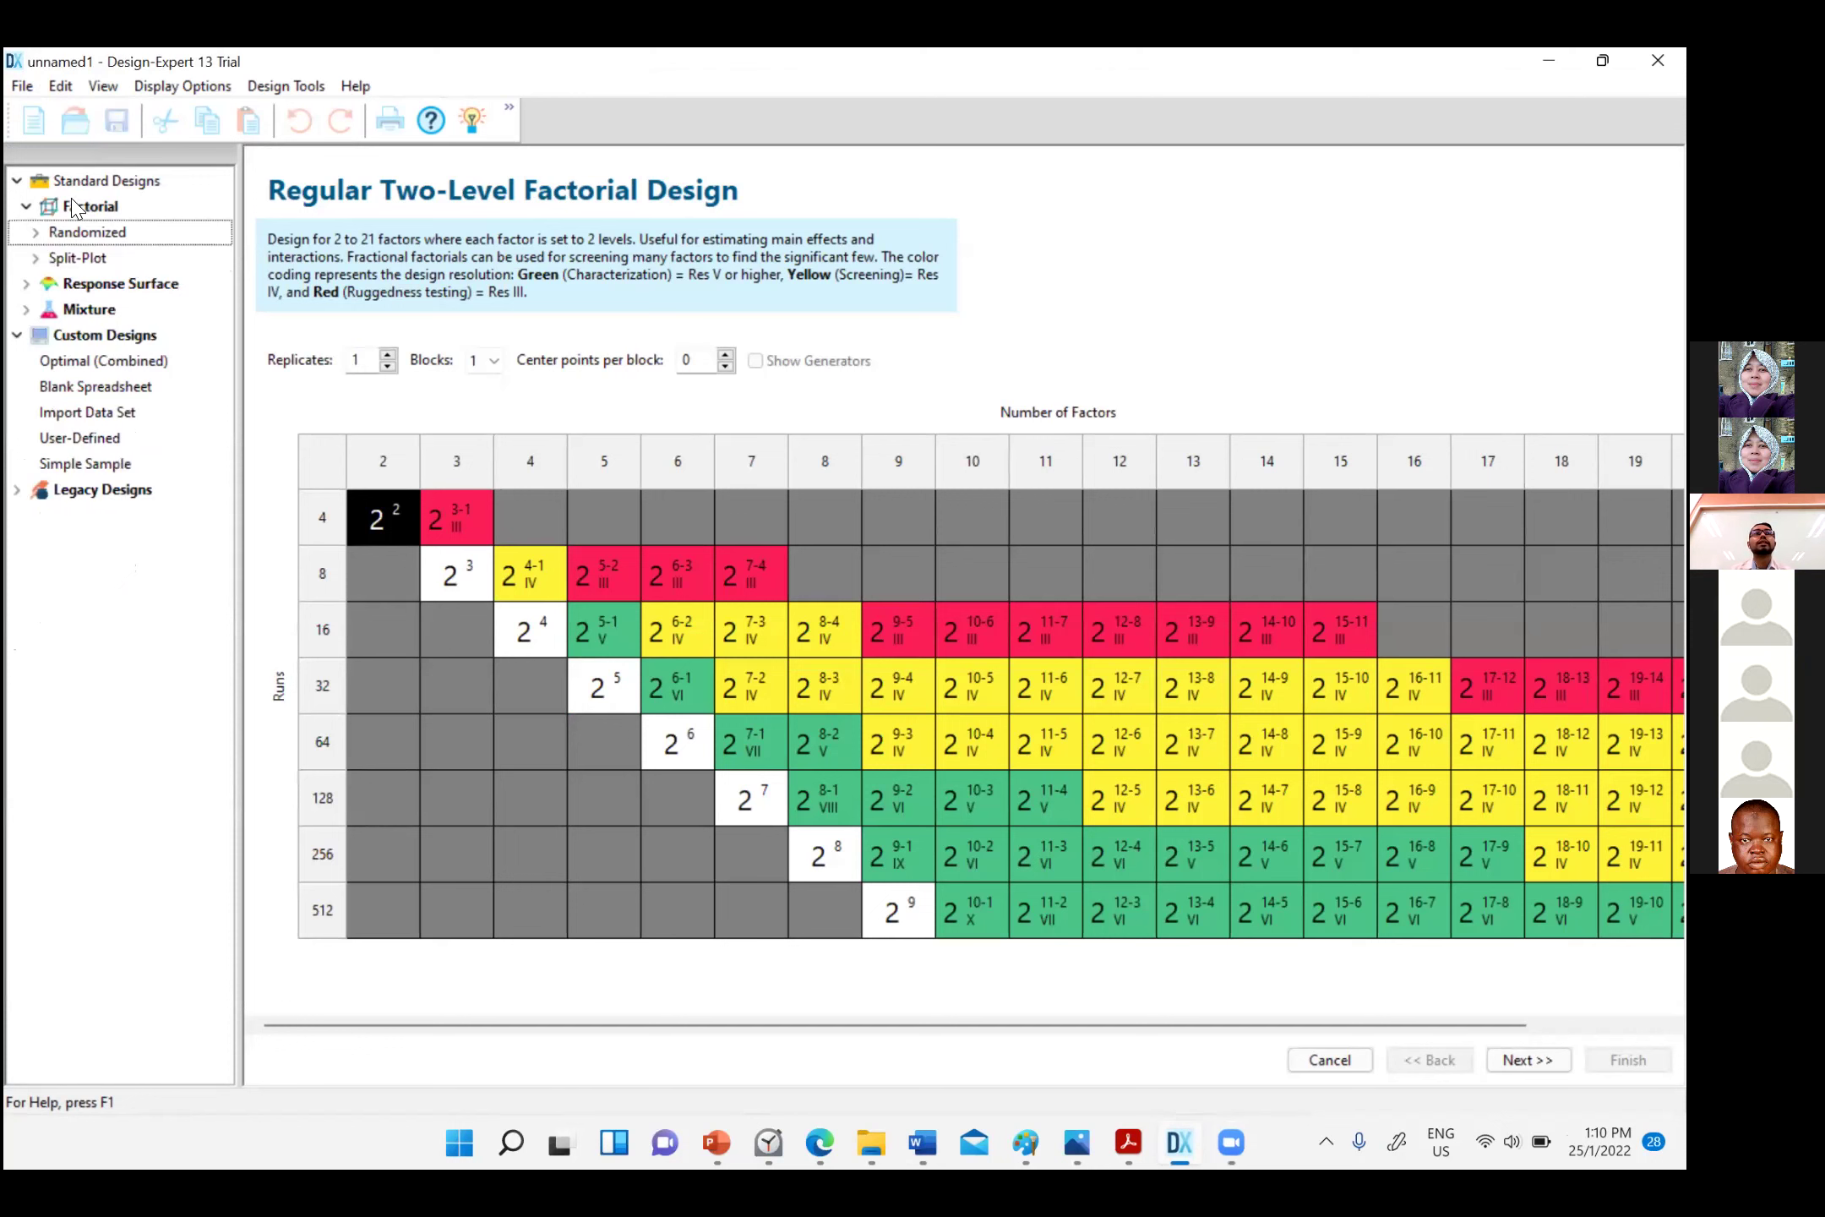
key(Right)
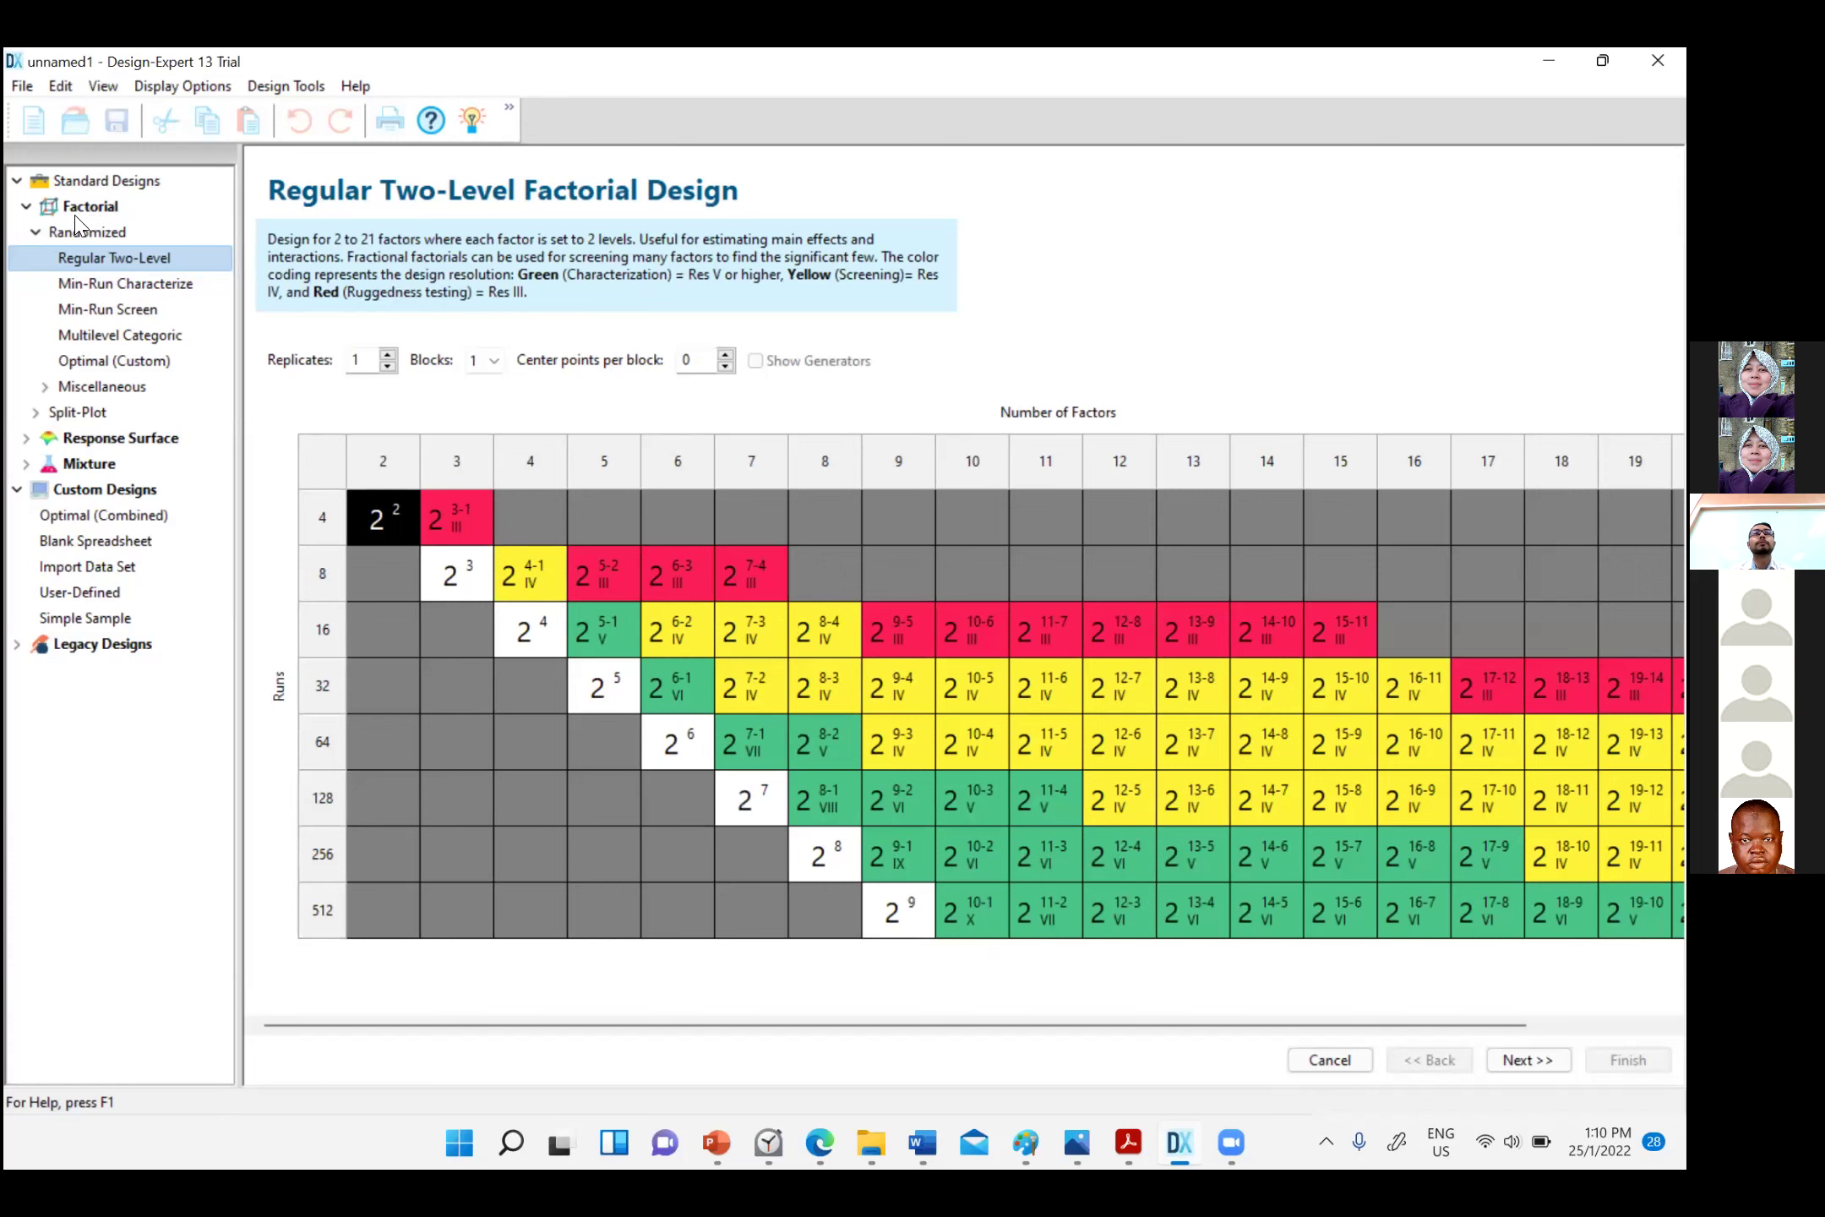
click(109, 440)
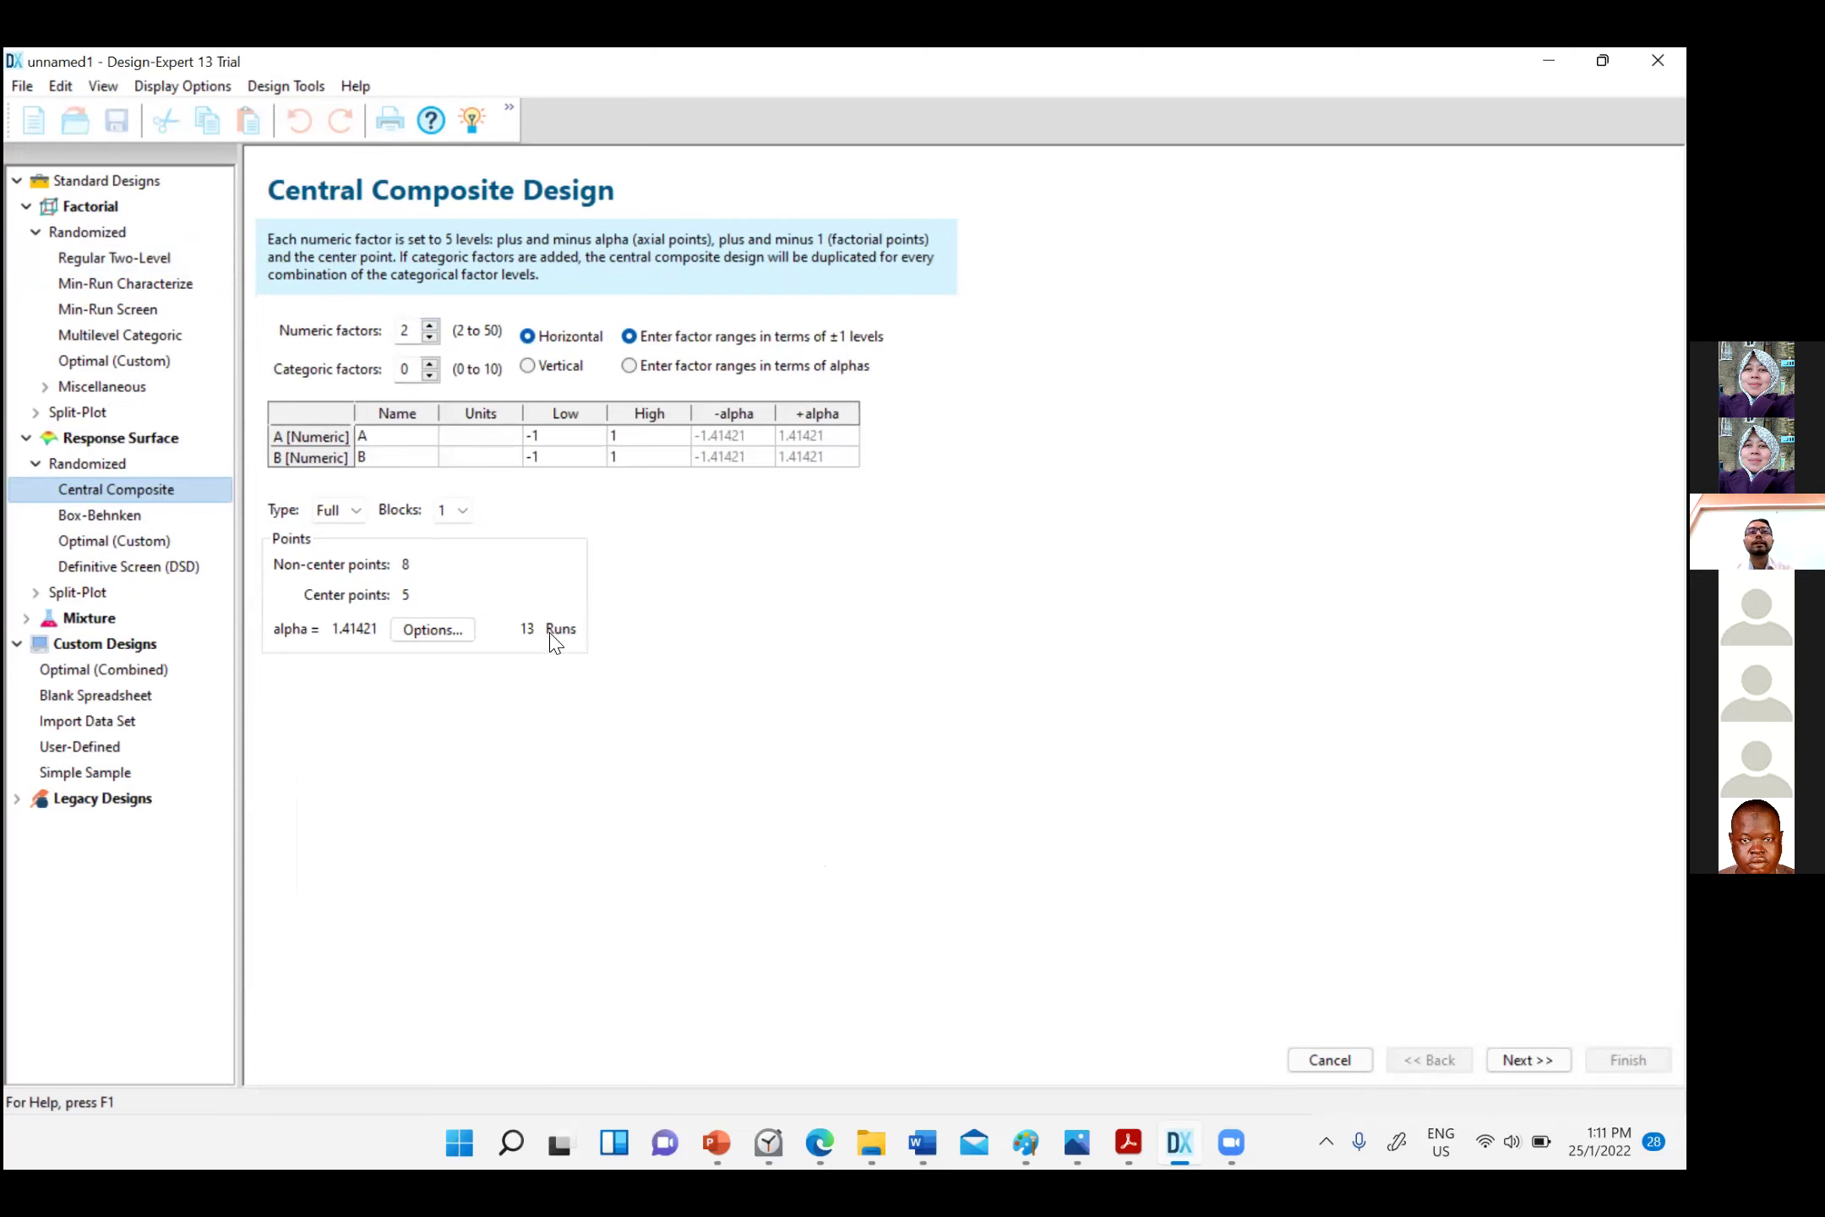
Raise the Central Composite design to 4 numeric factors, giving 30 runs with alpha 2
click(430, 325)
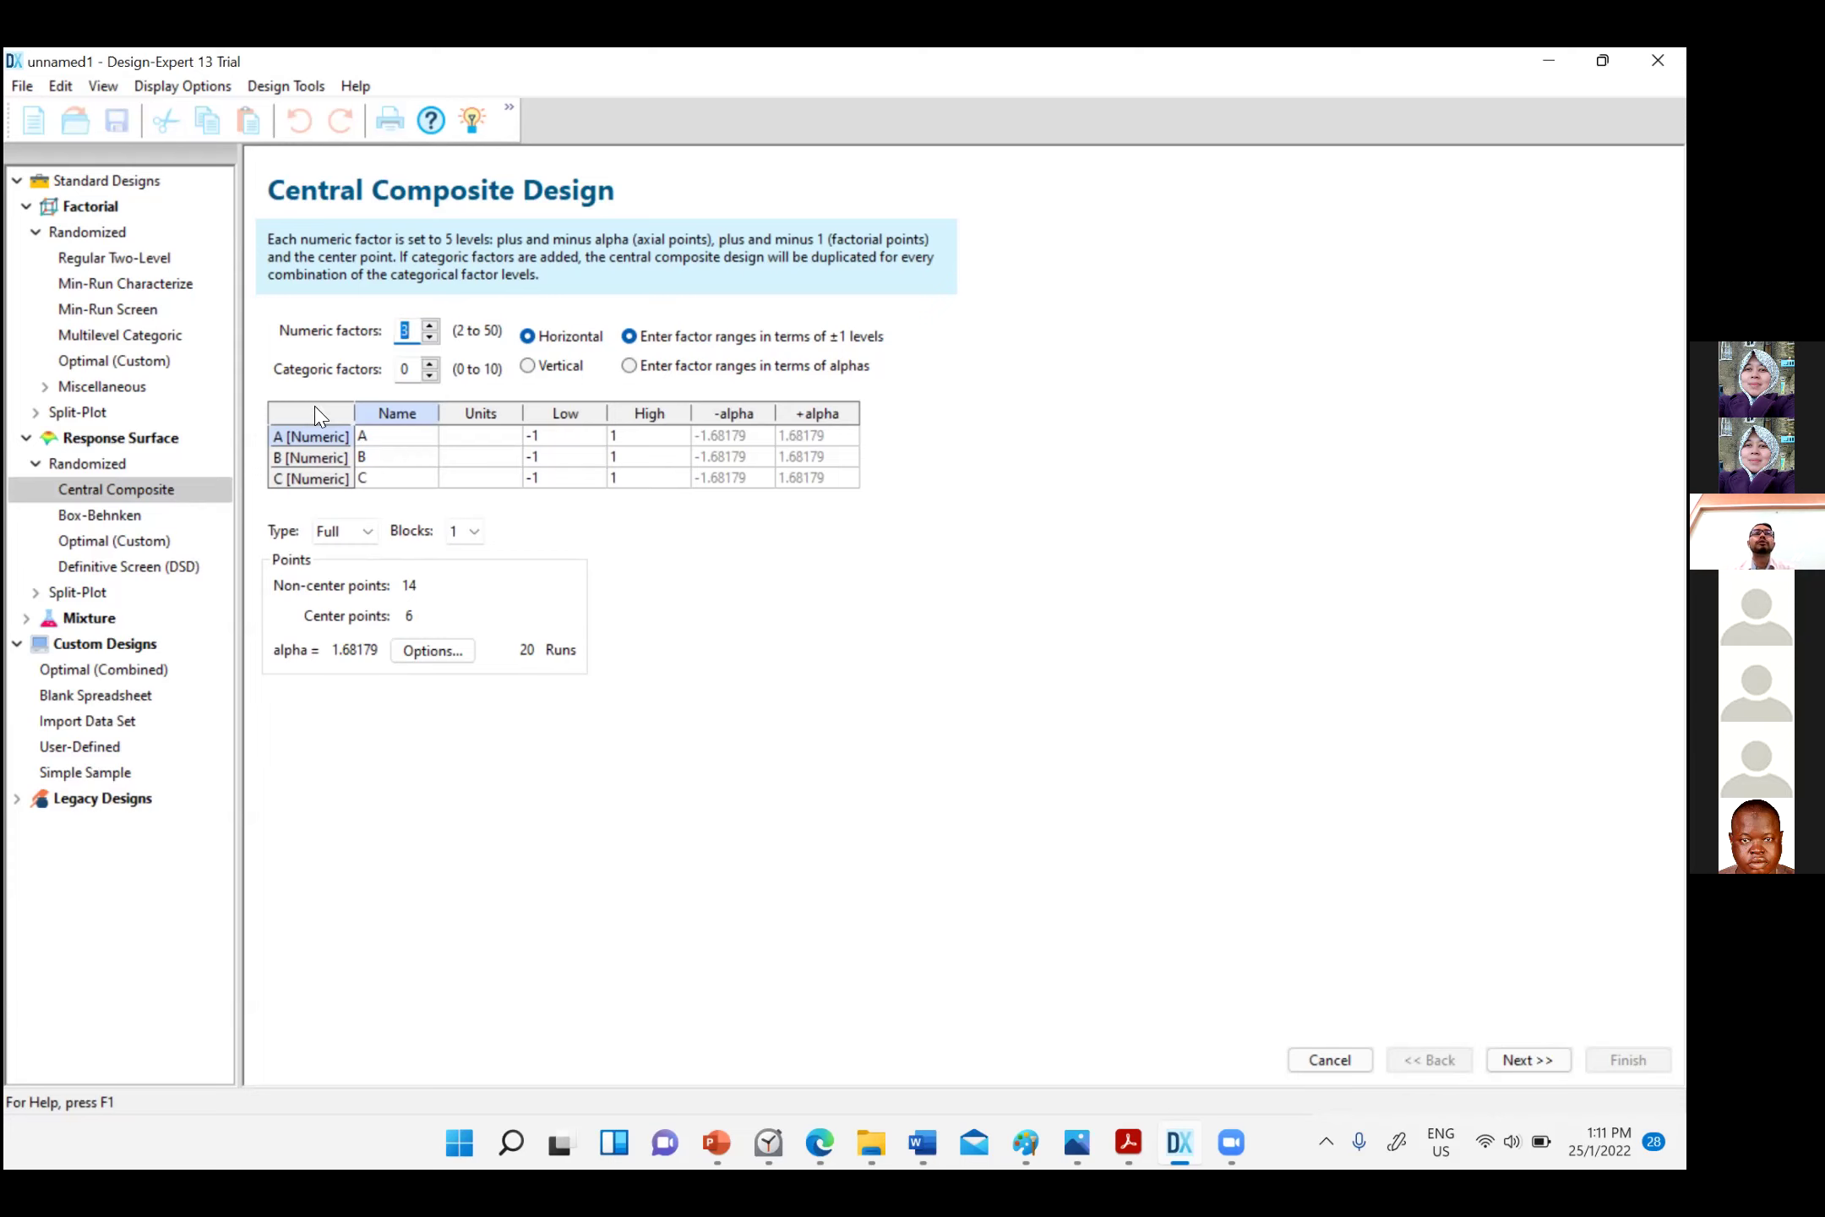
click(125, 523)
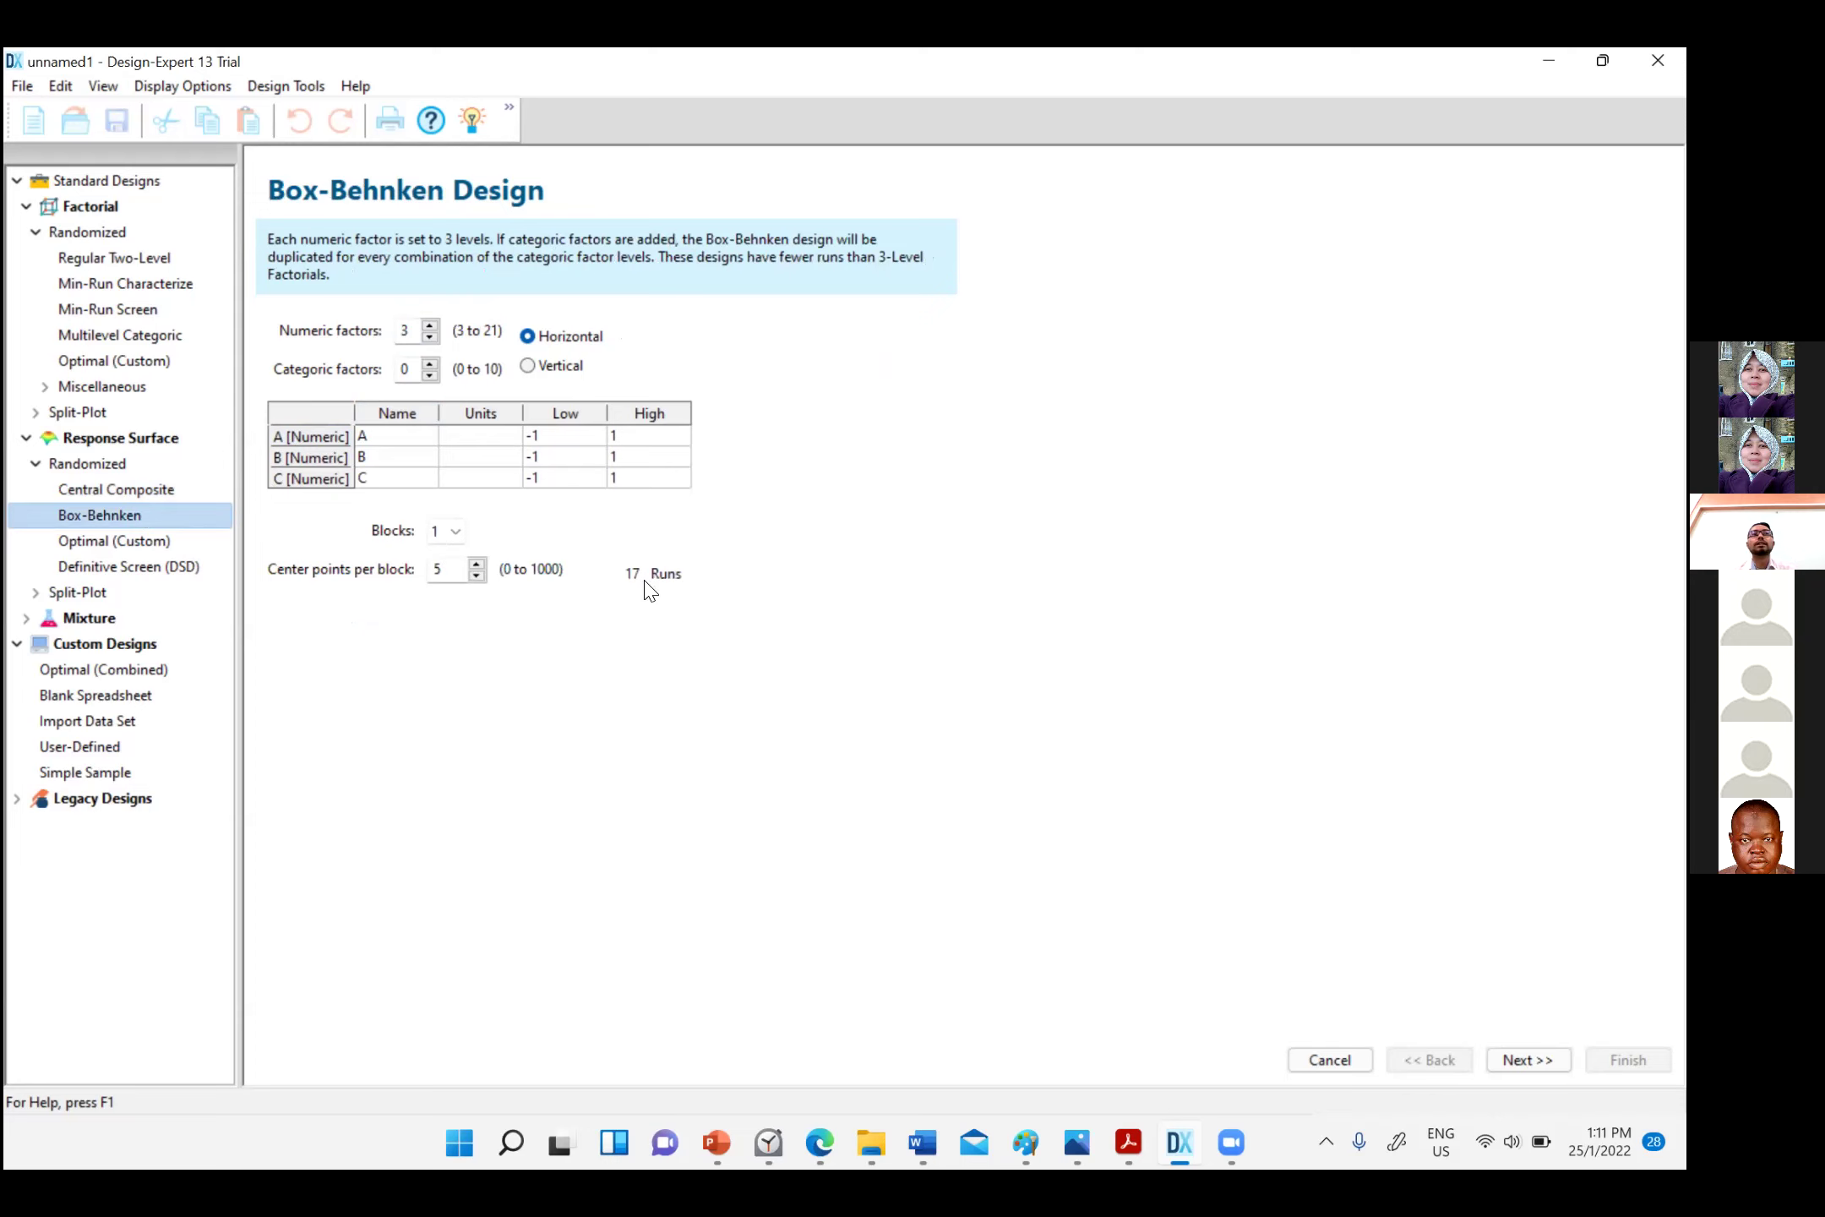
click(160, 498)
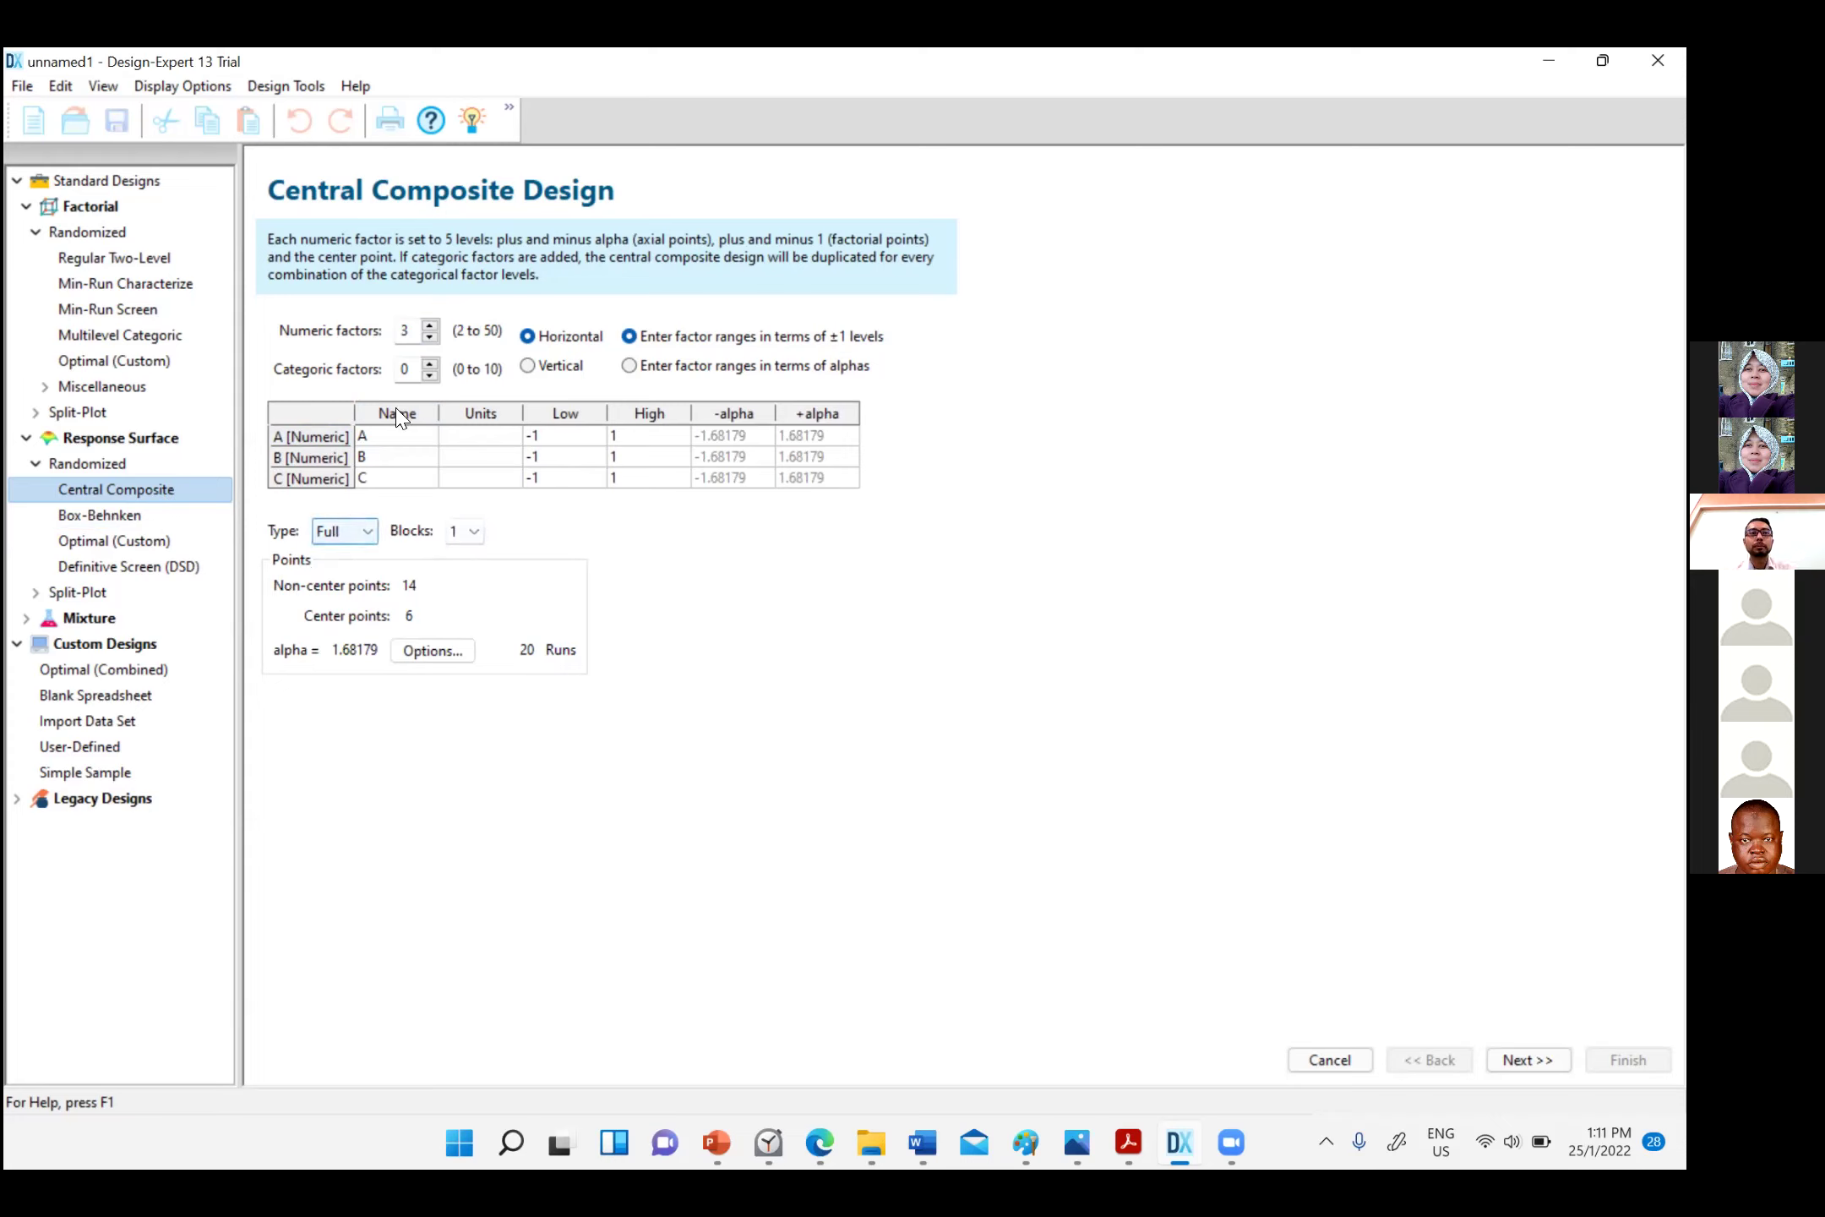
click(430, 326)
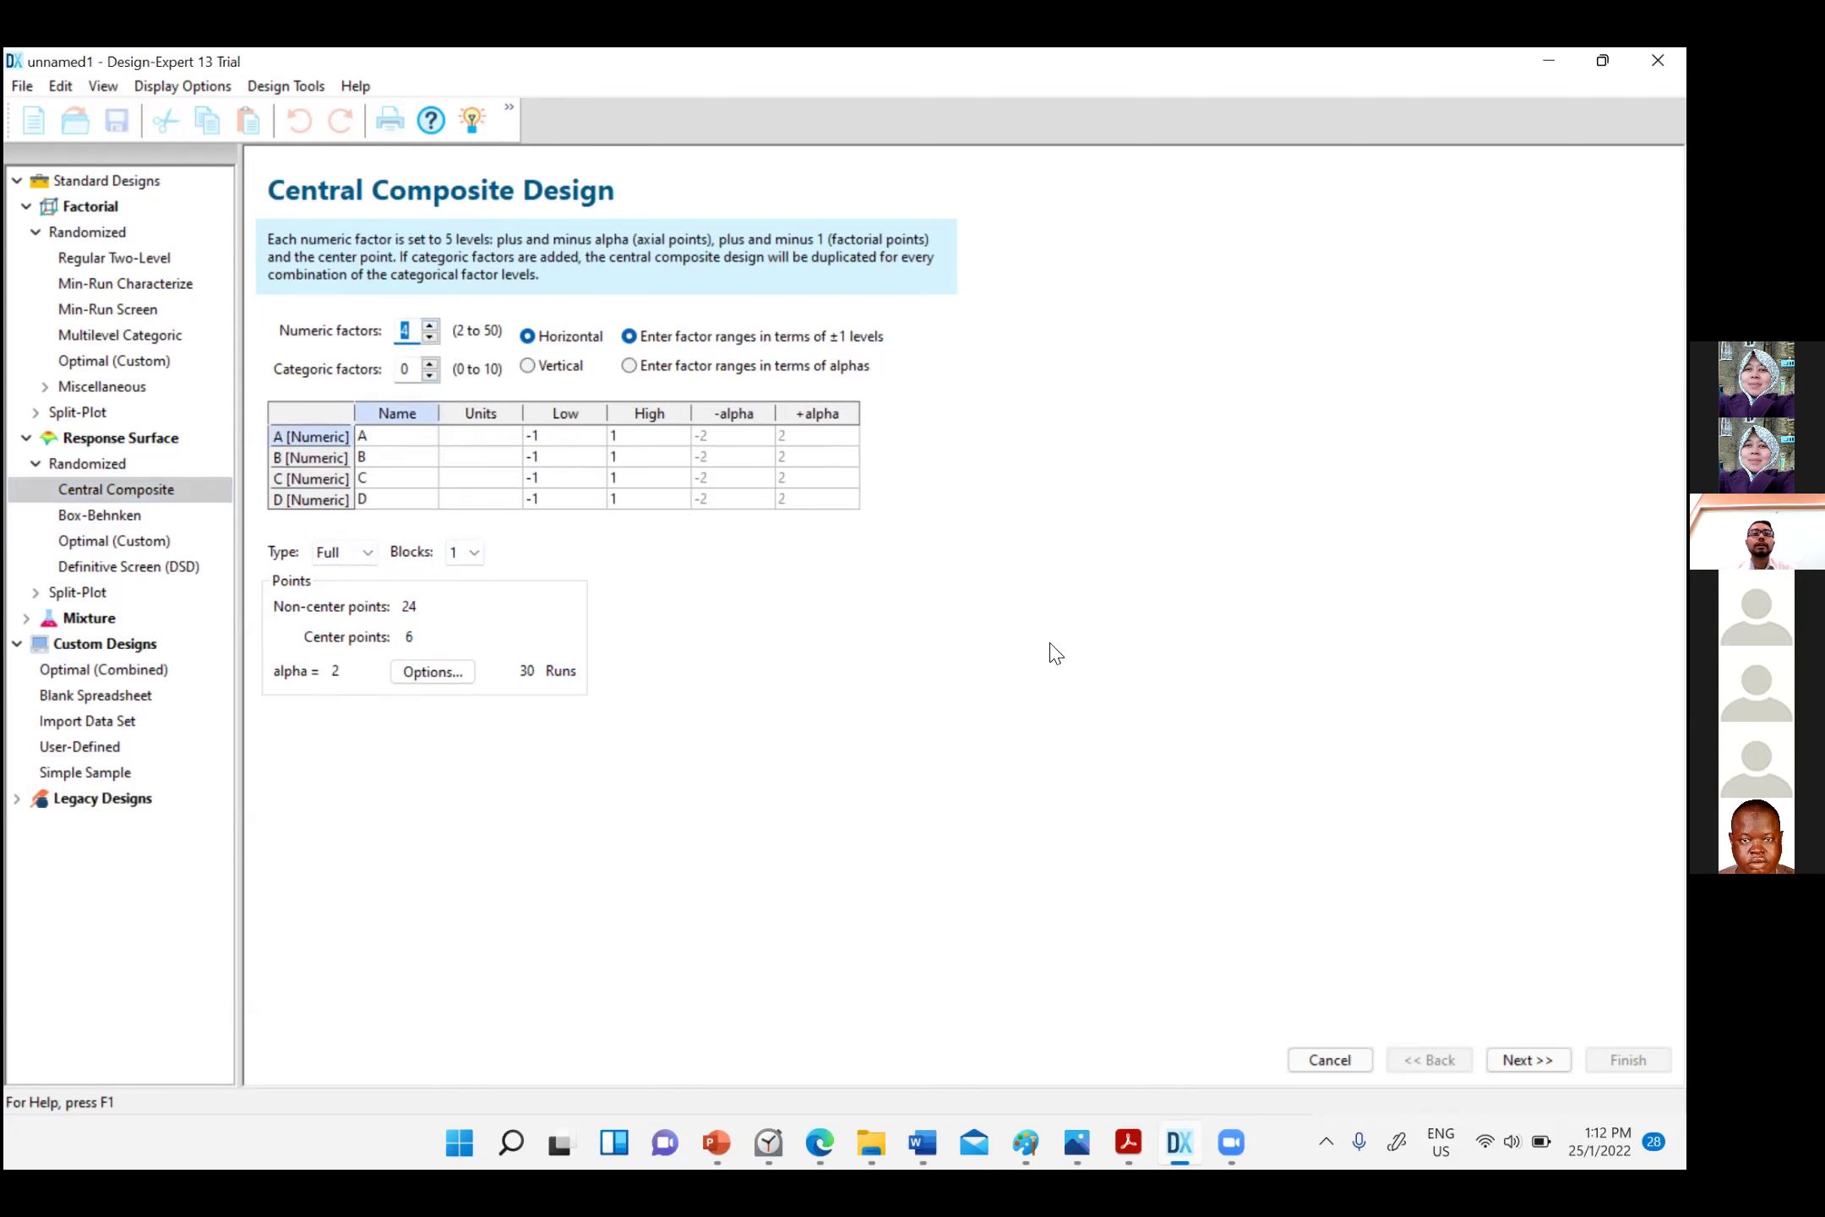
click(719, 1142)
click(720, 1141)
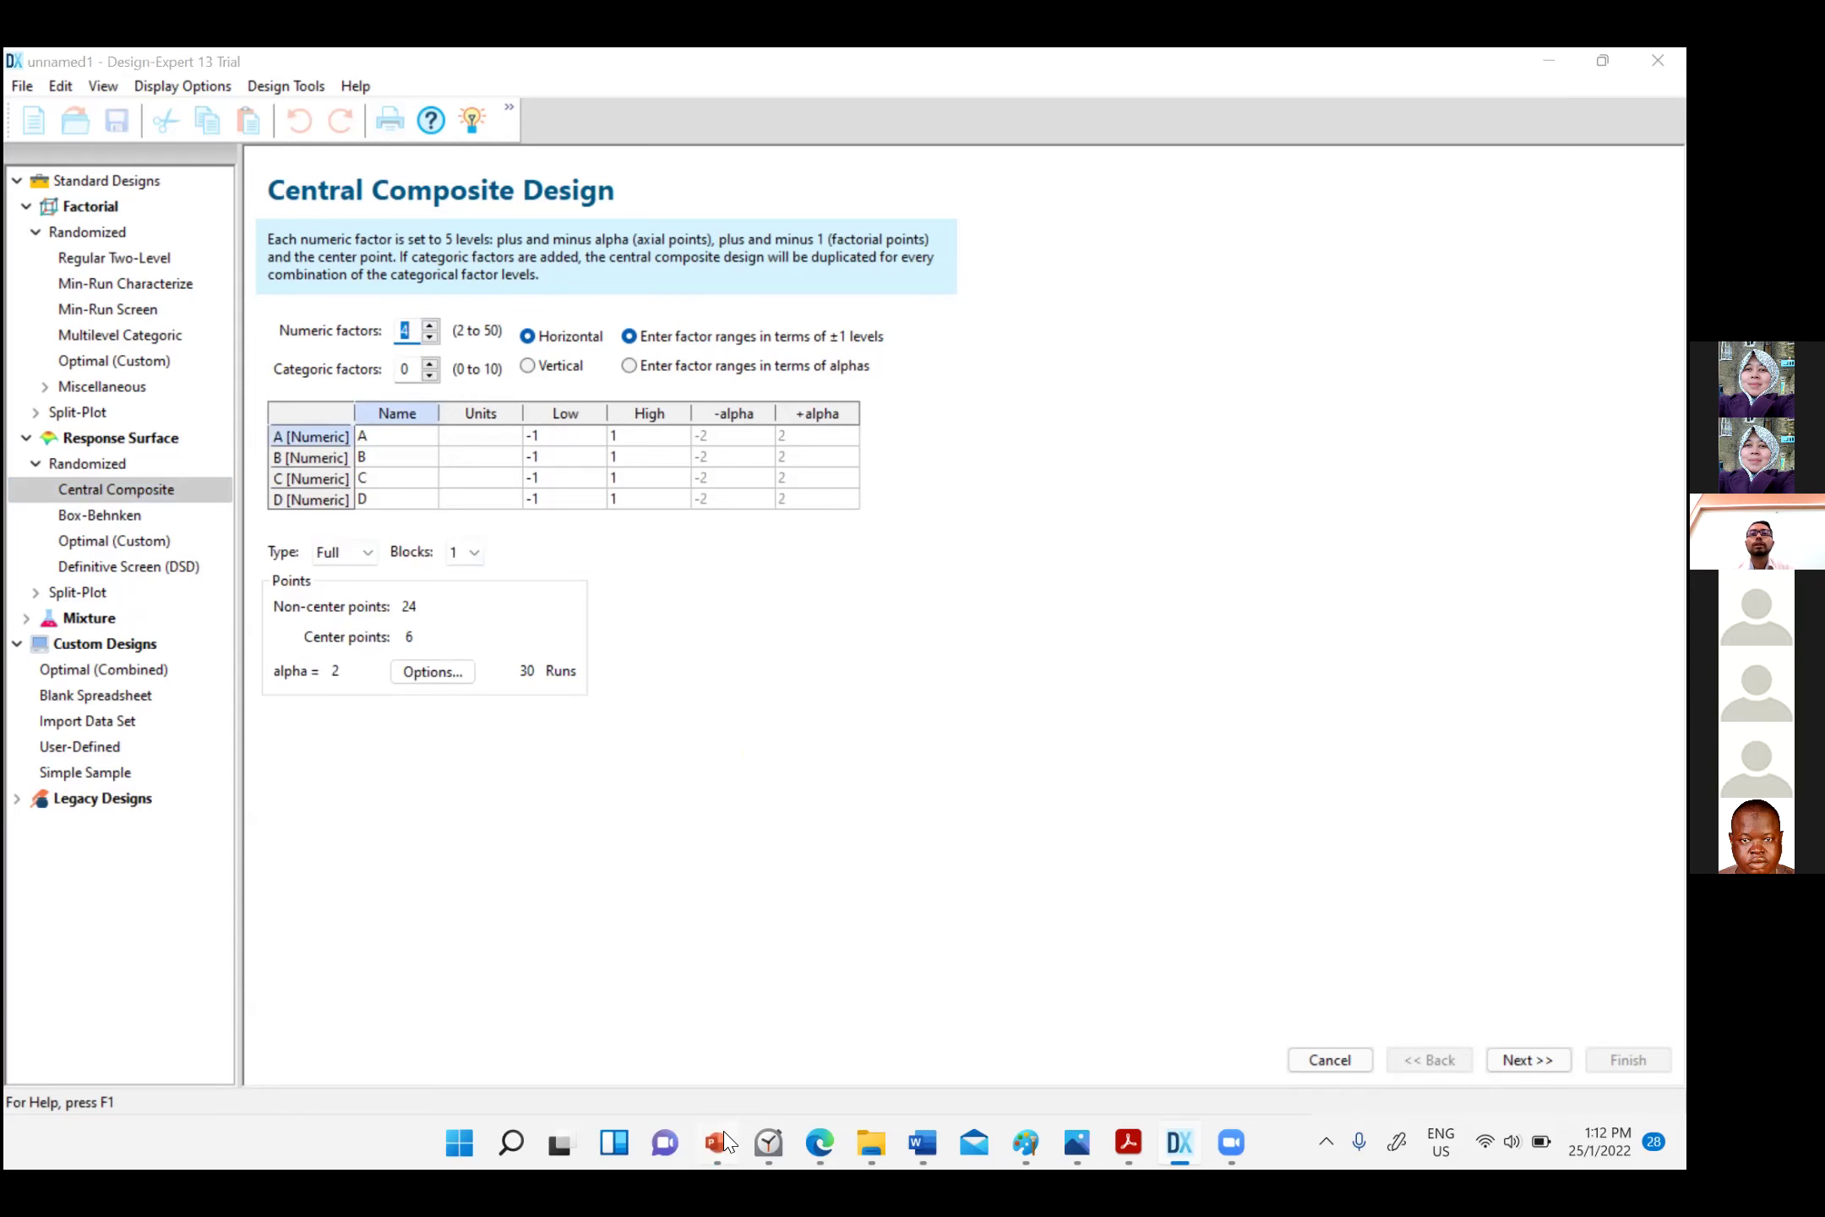
click(727, 1143)
Name factor A 'pH' and factor B 'NaCL'
key(alt+Tab)
click(408, 445)
text(p)
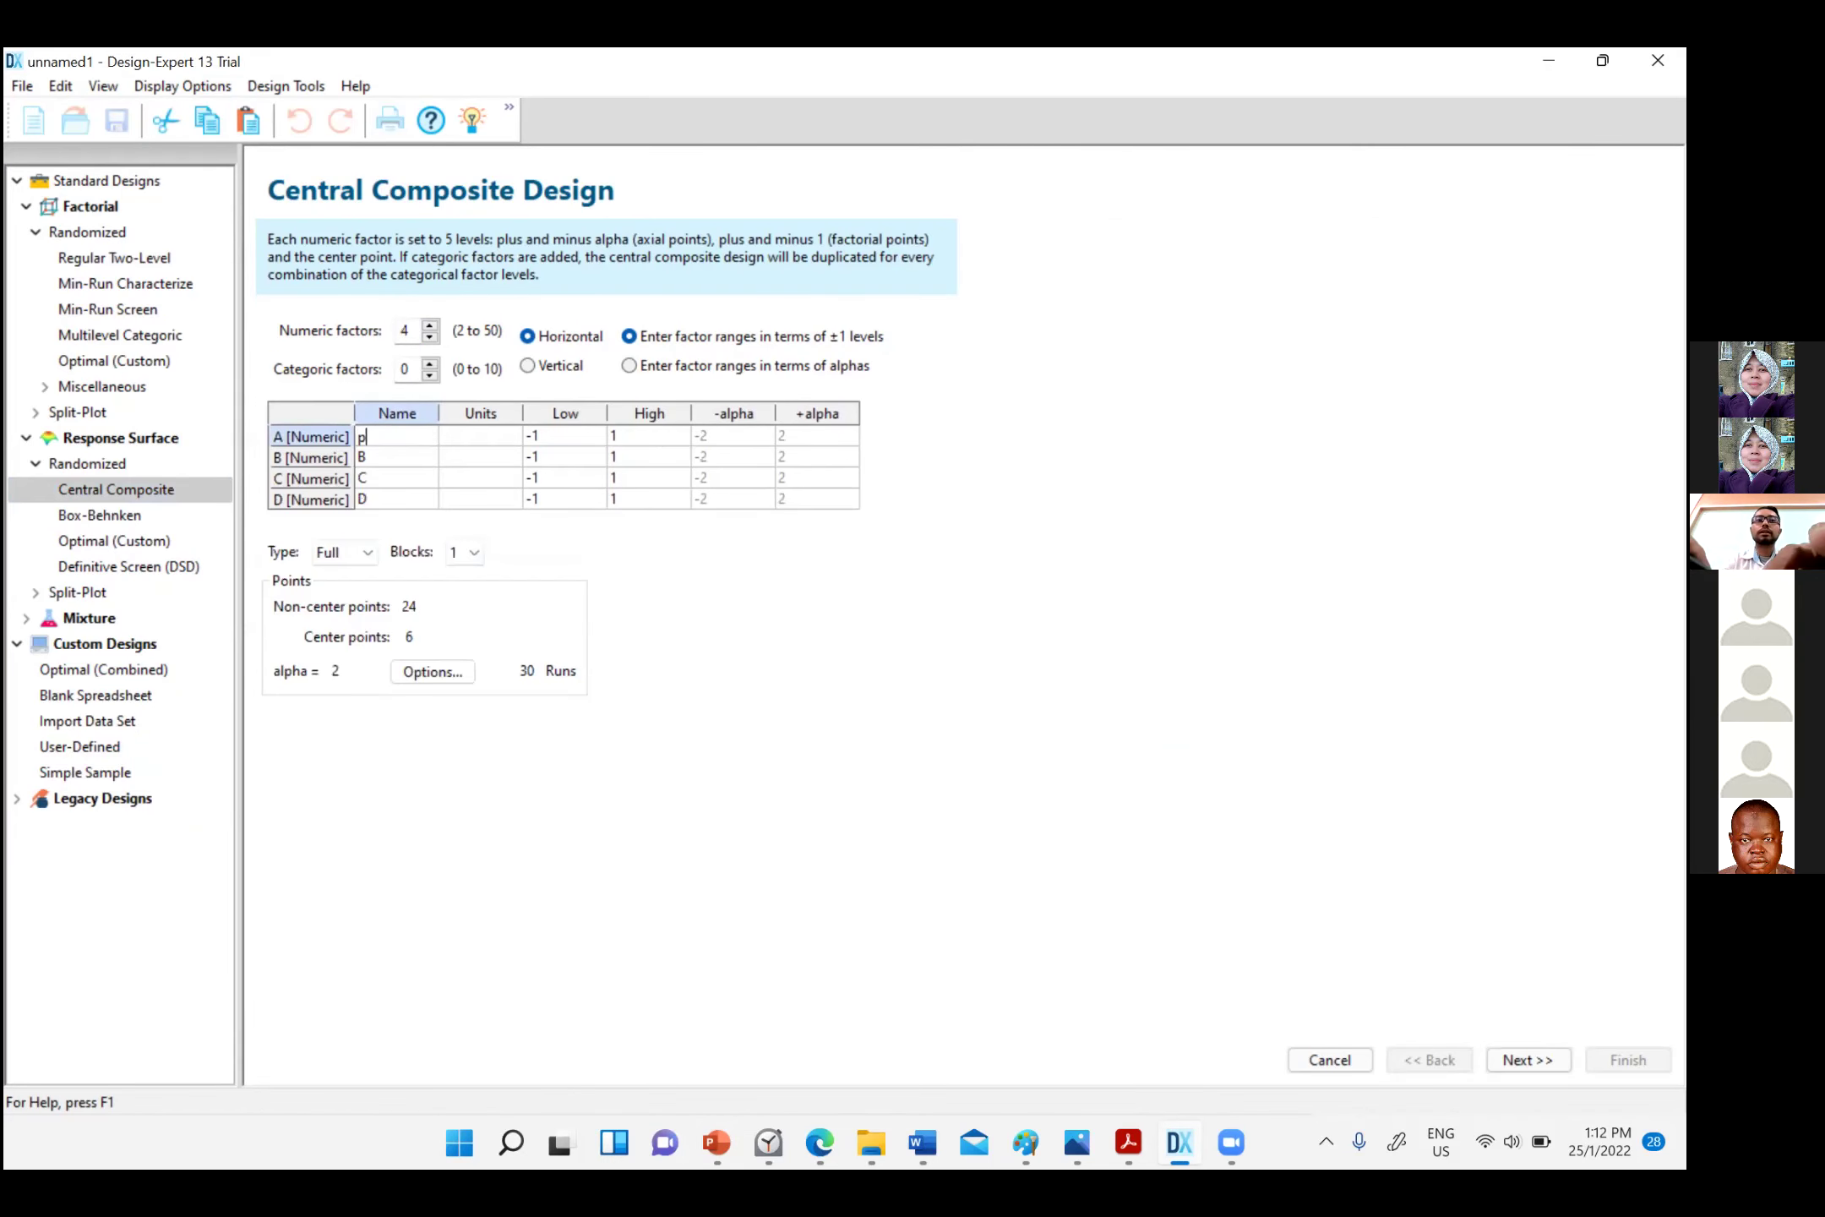
text(H)
click(415, 458)
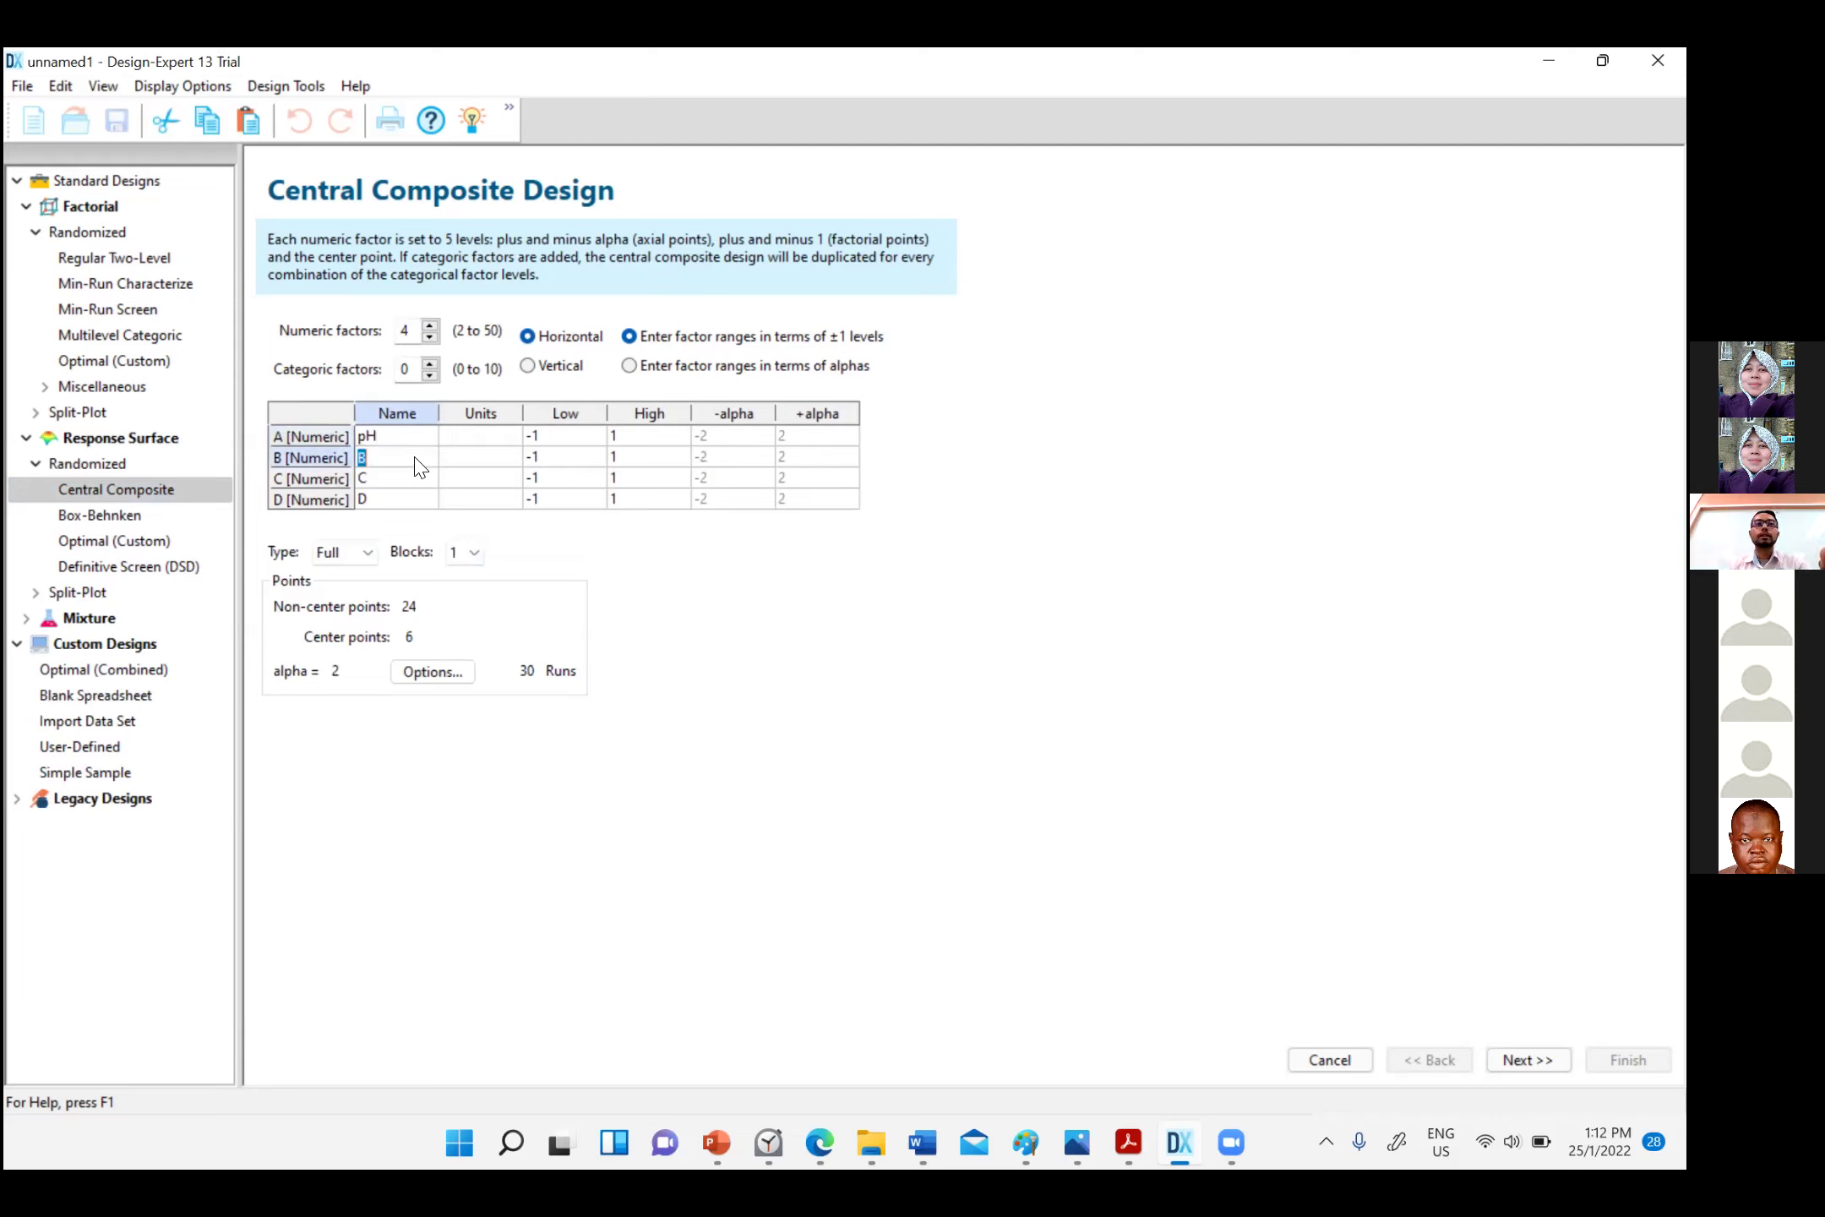
text(NaCL)
click(399, 498)
Name factor C 'temp' and factor D 'hybridization time'
click(393, 479)
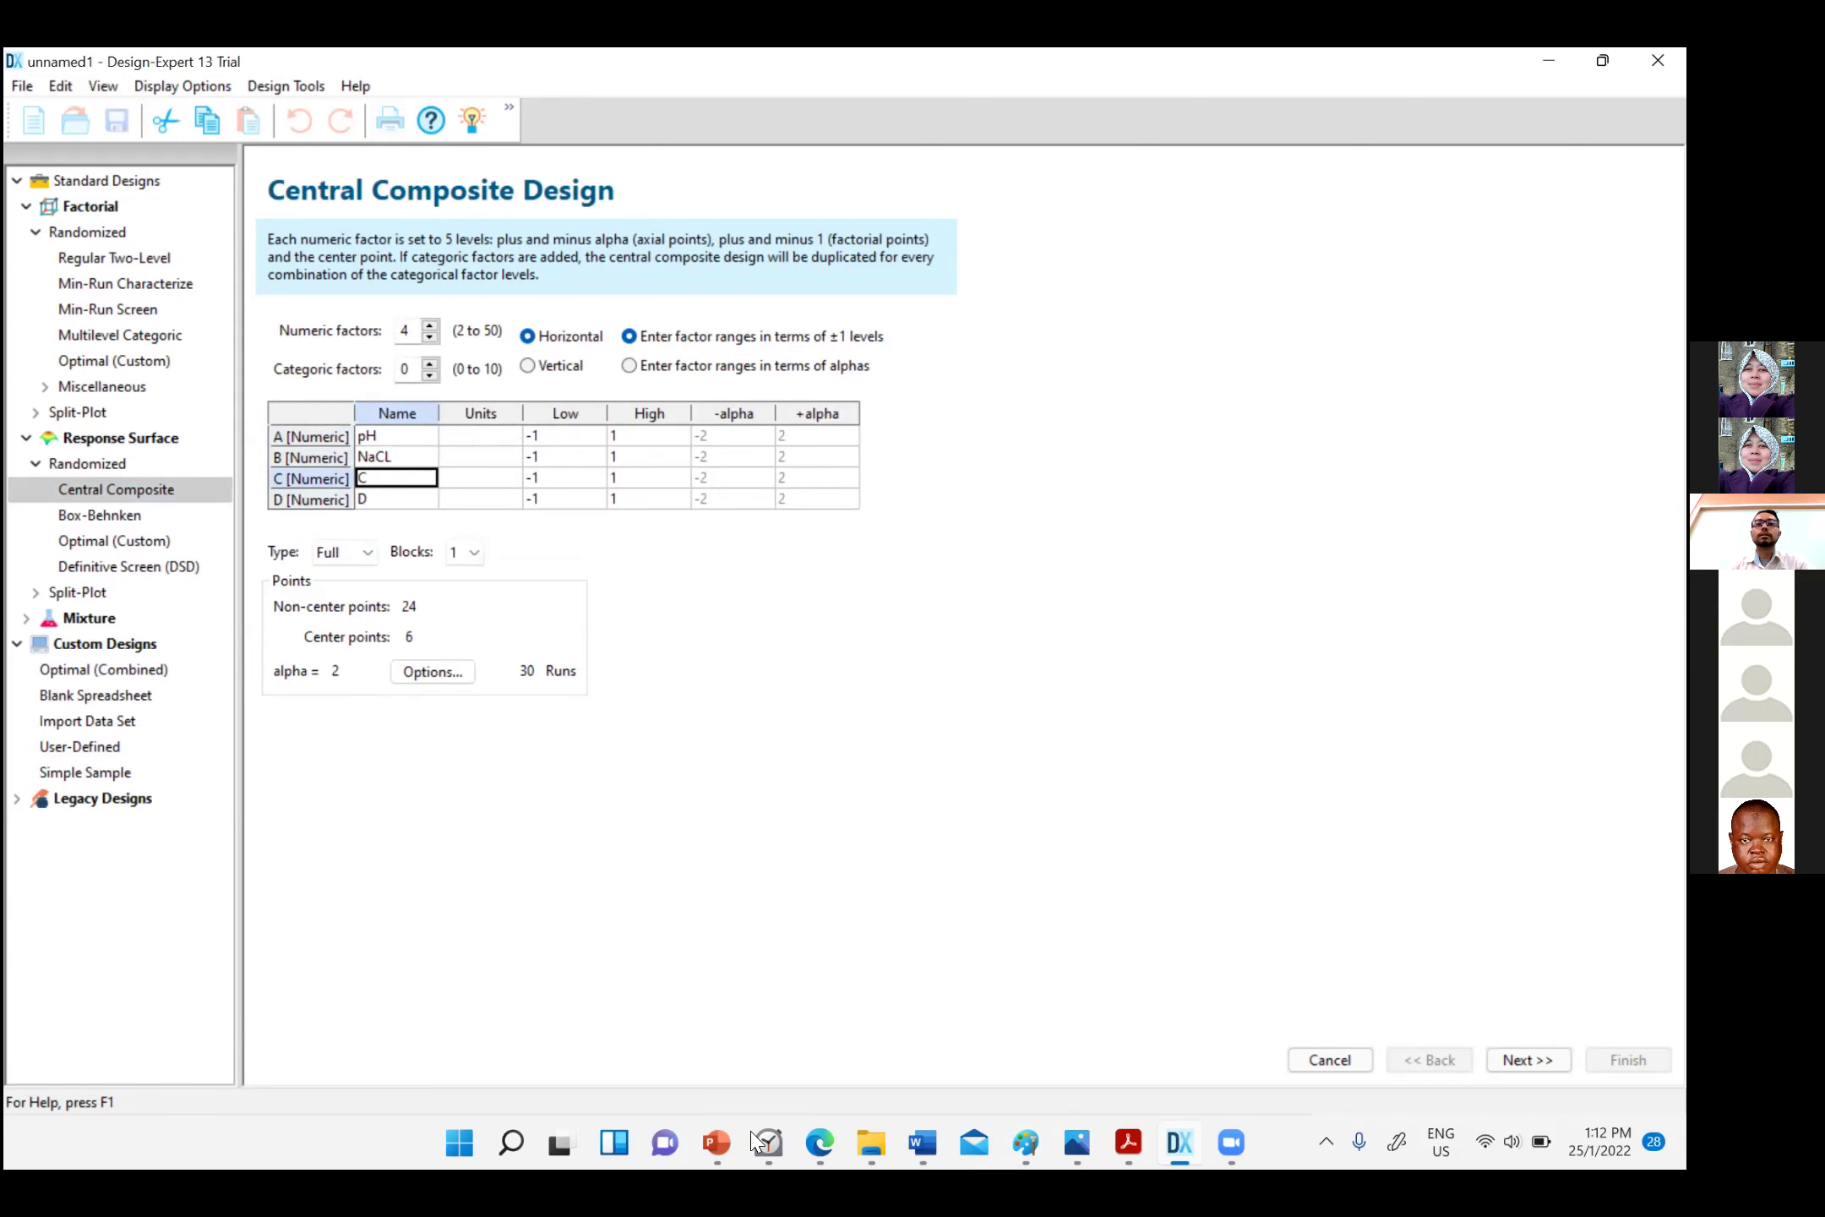
click(720, 1143)
click(717, 1143)
click(389, 480)
key(BackSpace)
text(tmep)
key(BackSpace)
text(mp)
click(372, 499)
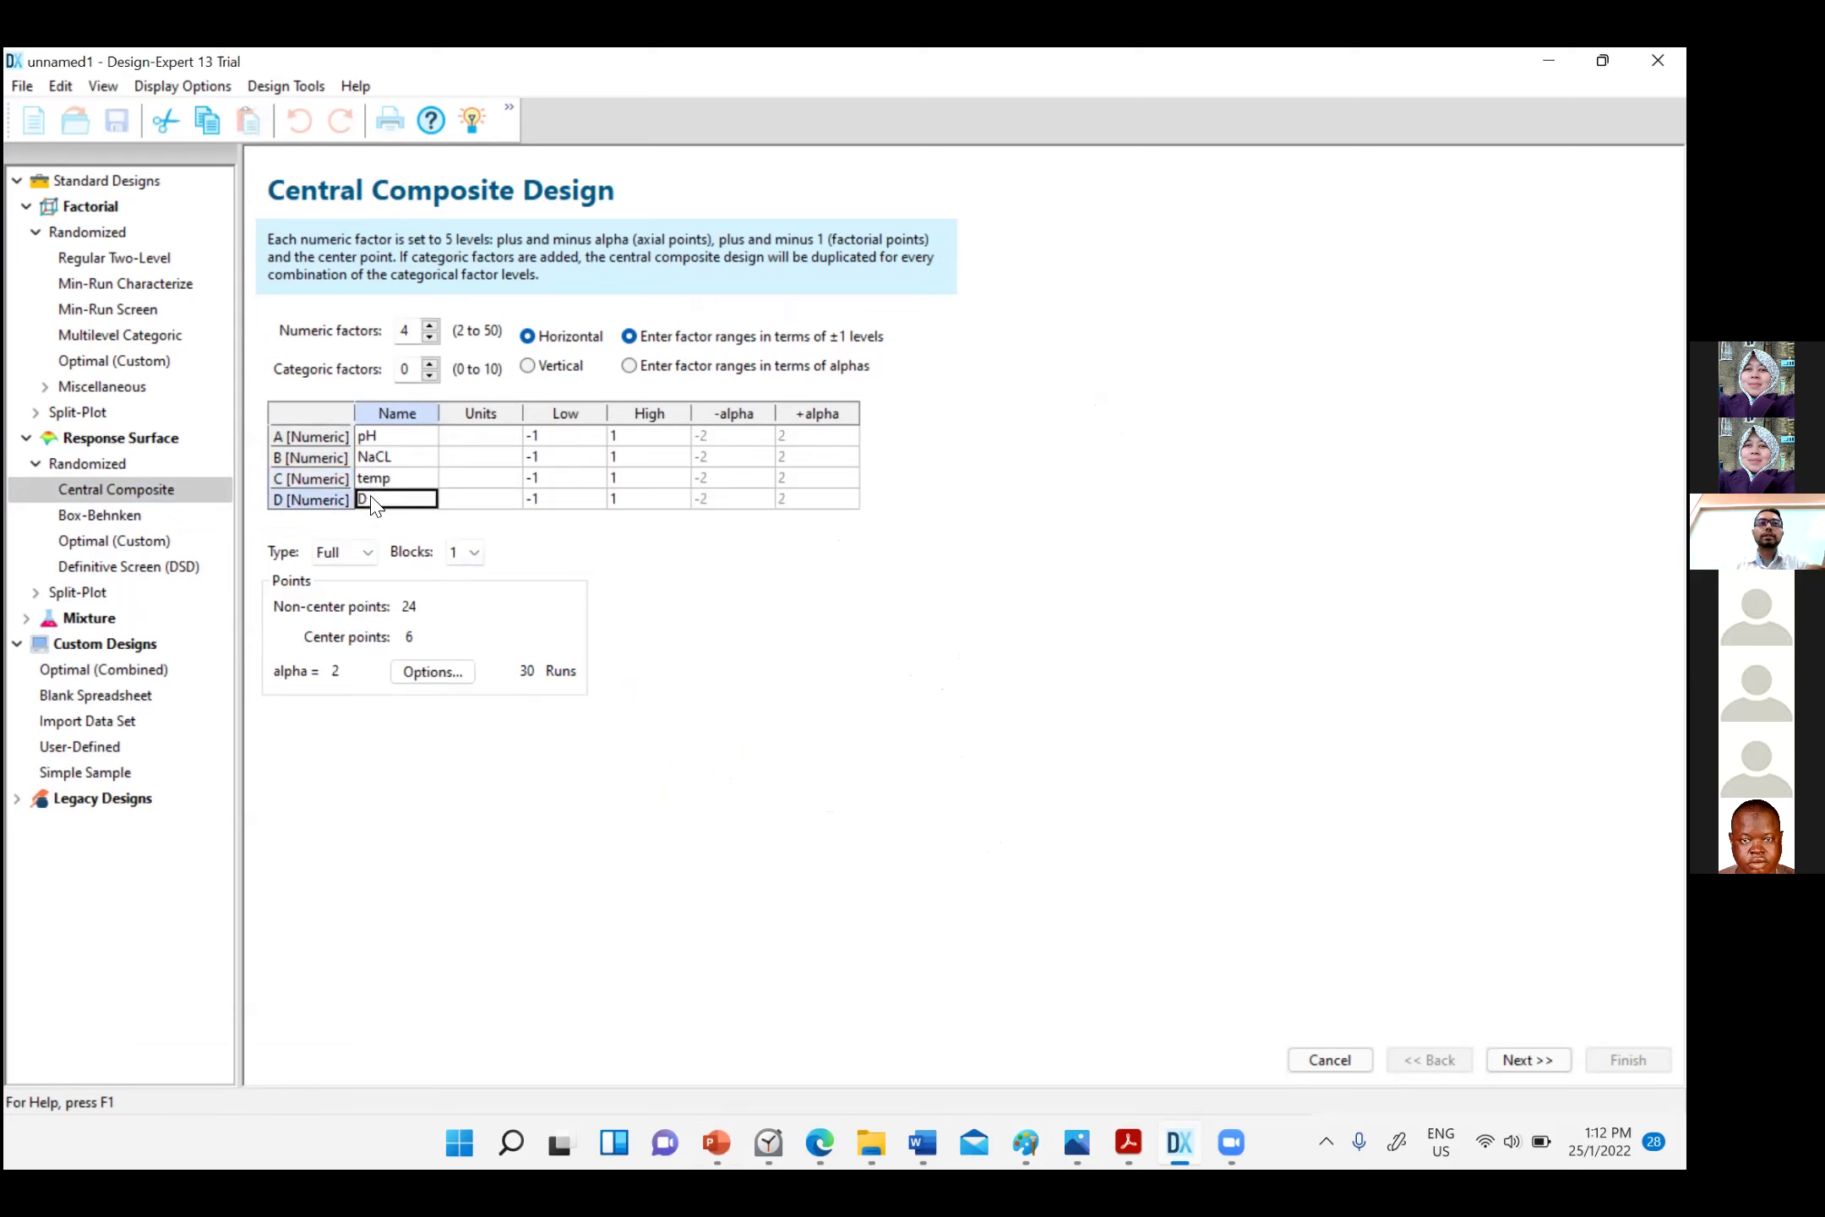
key(BackSpace)
text(hyb)
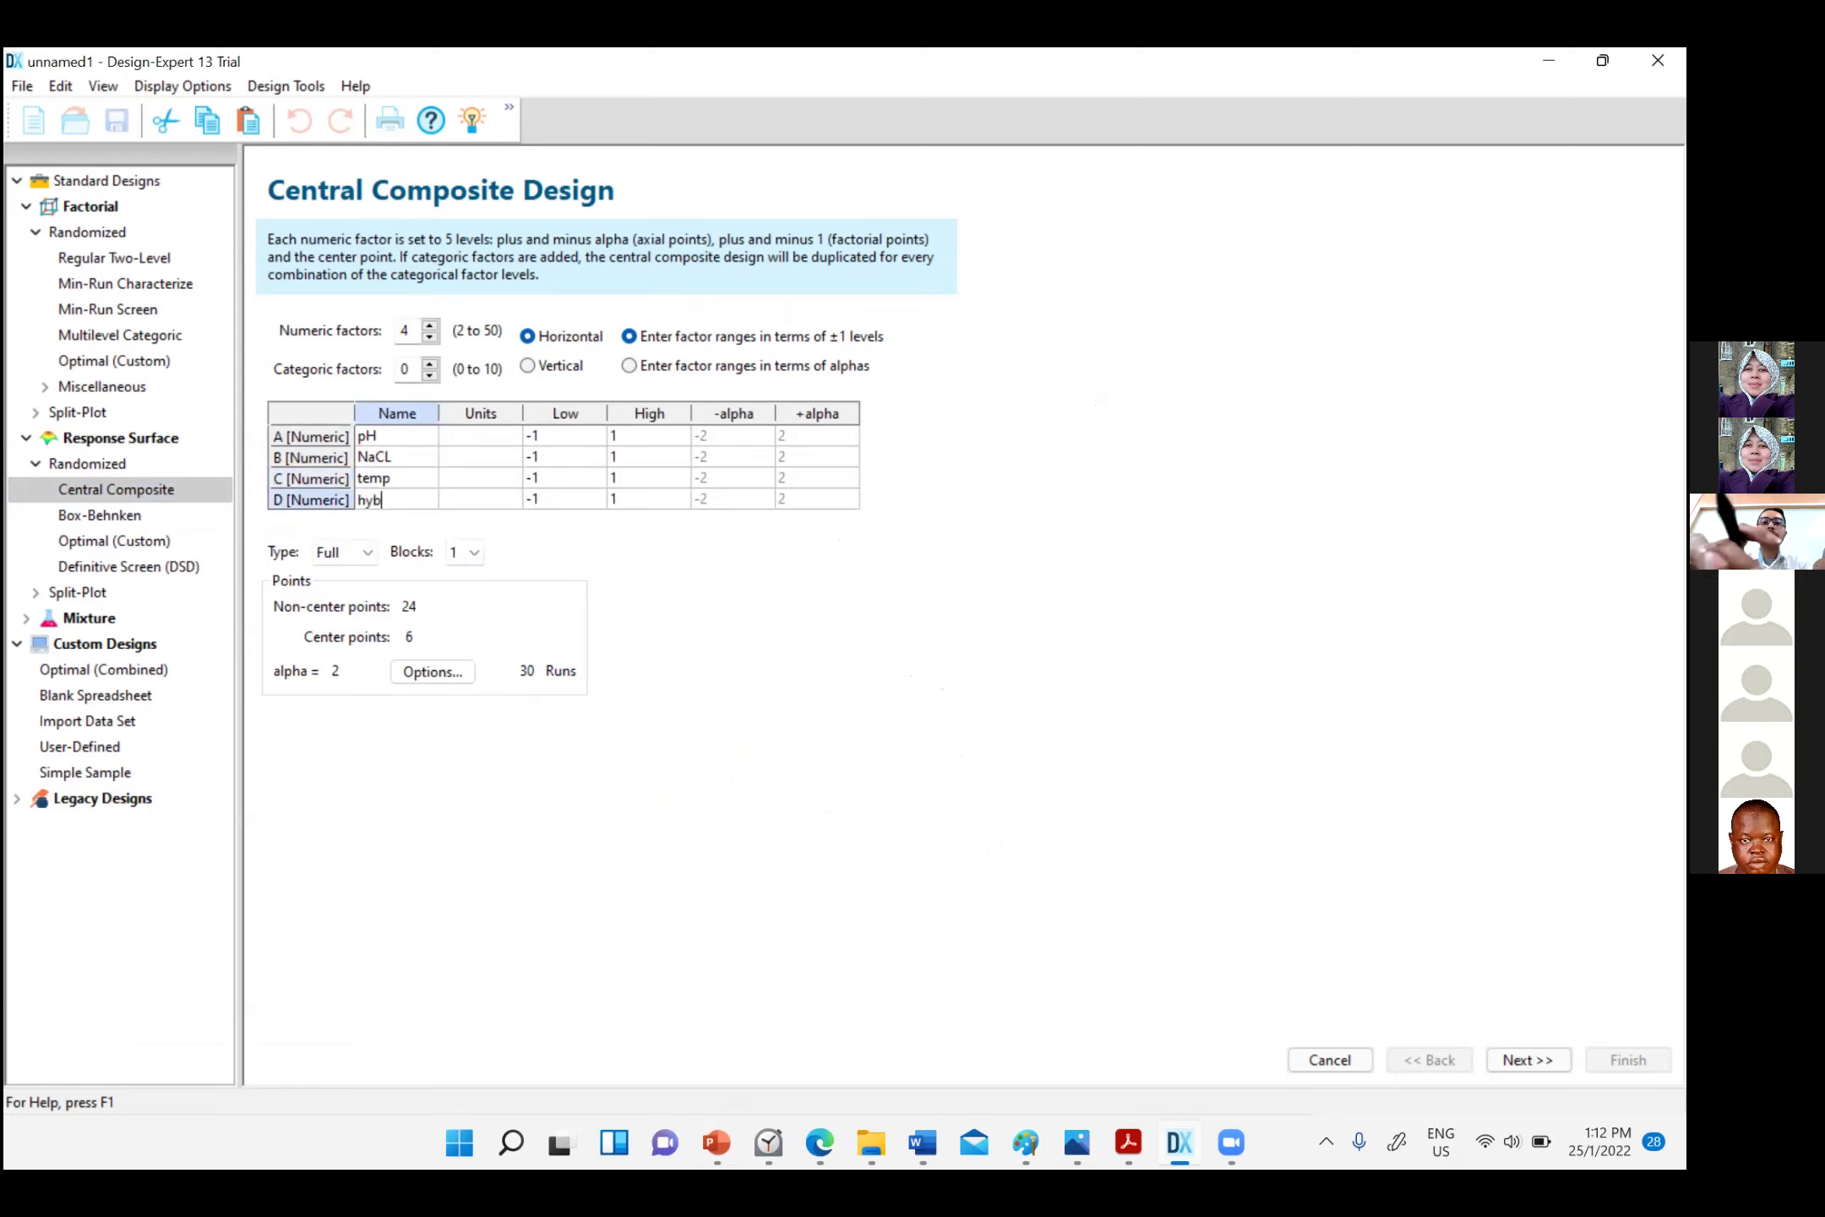
text(ridization time)
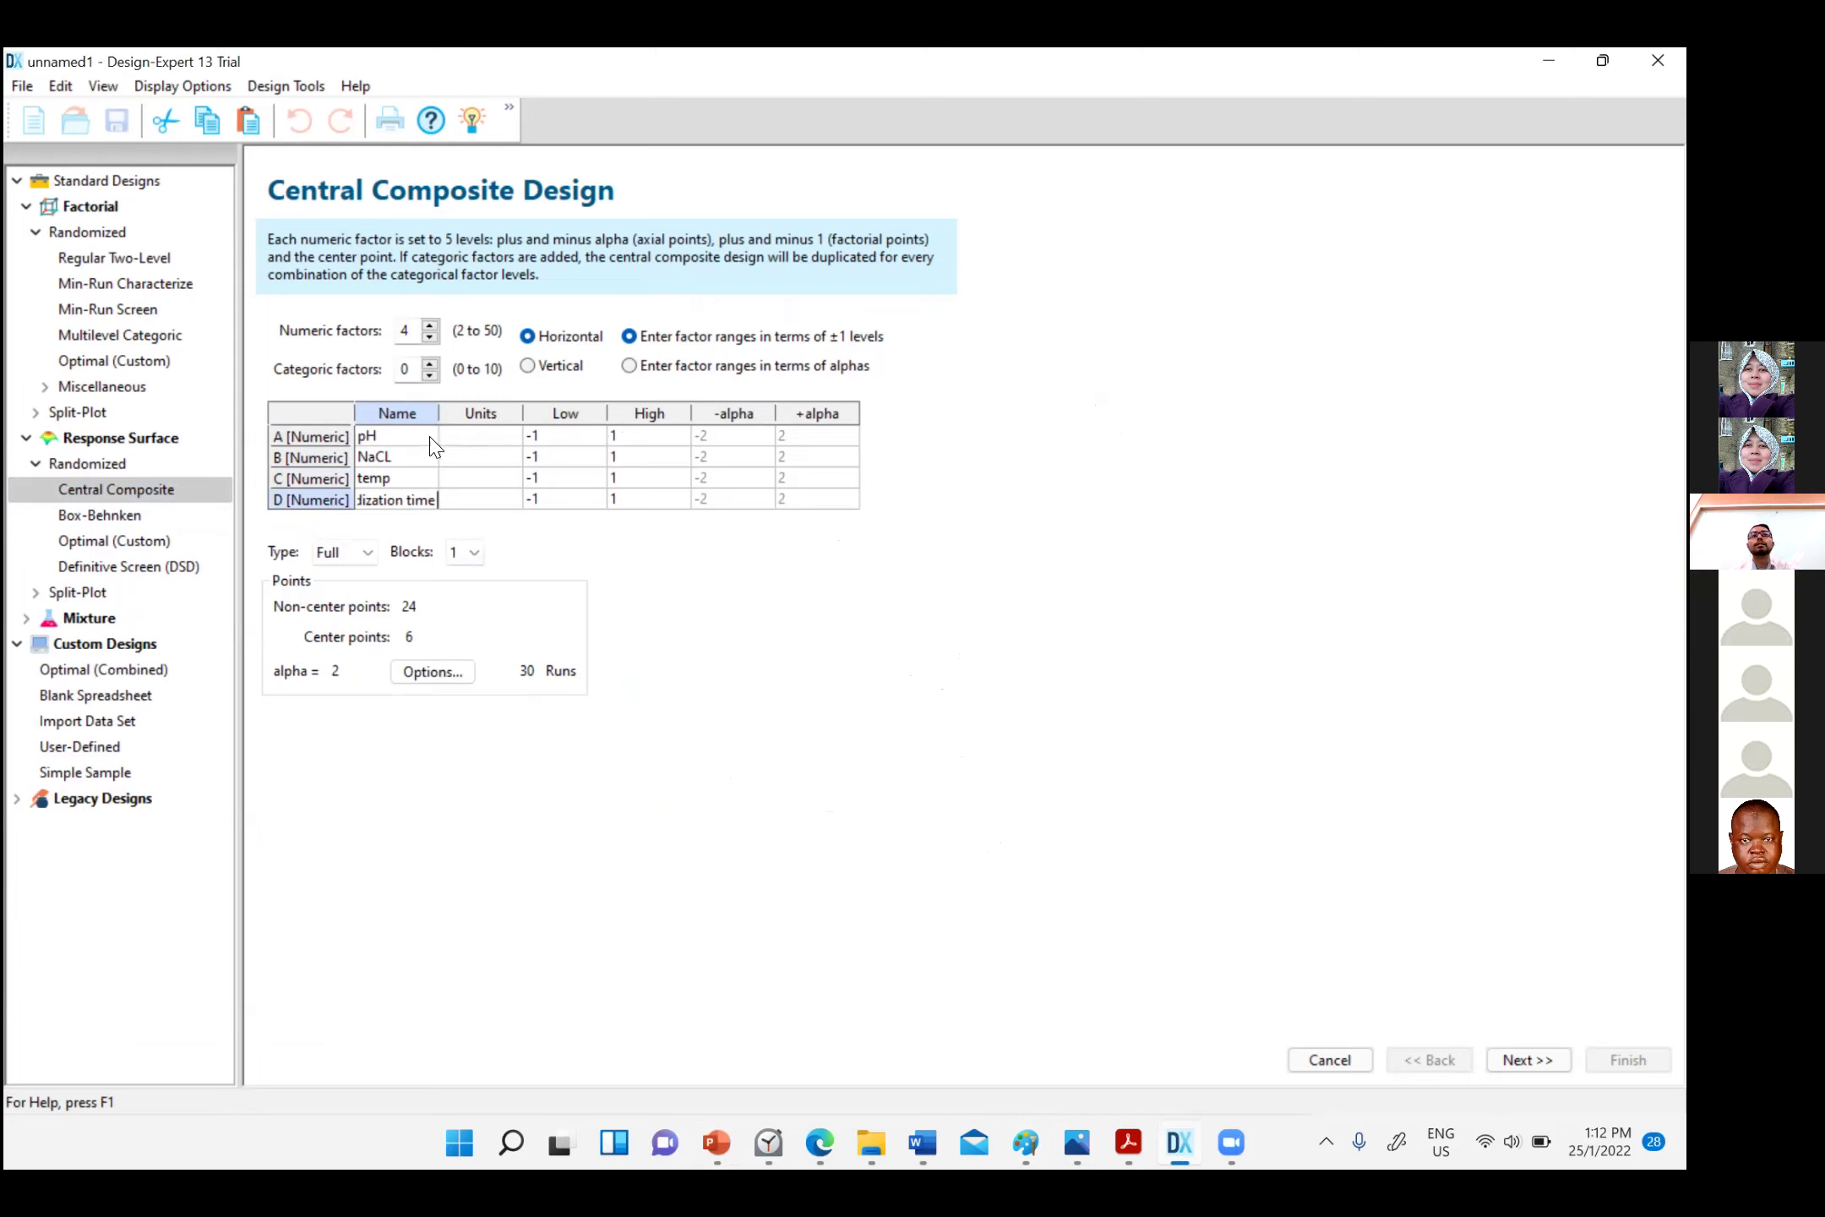
click(589, 438)
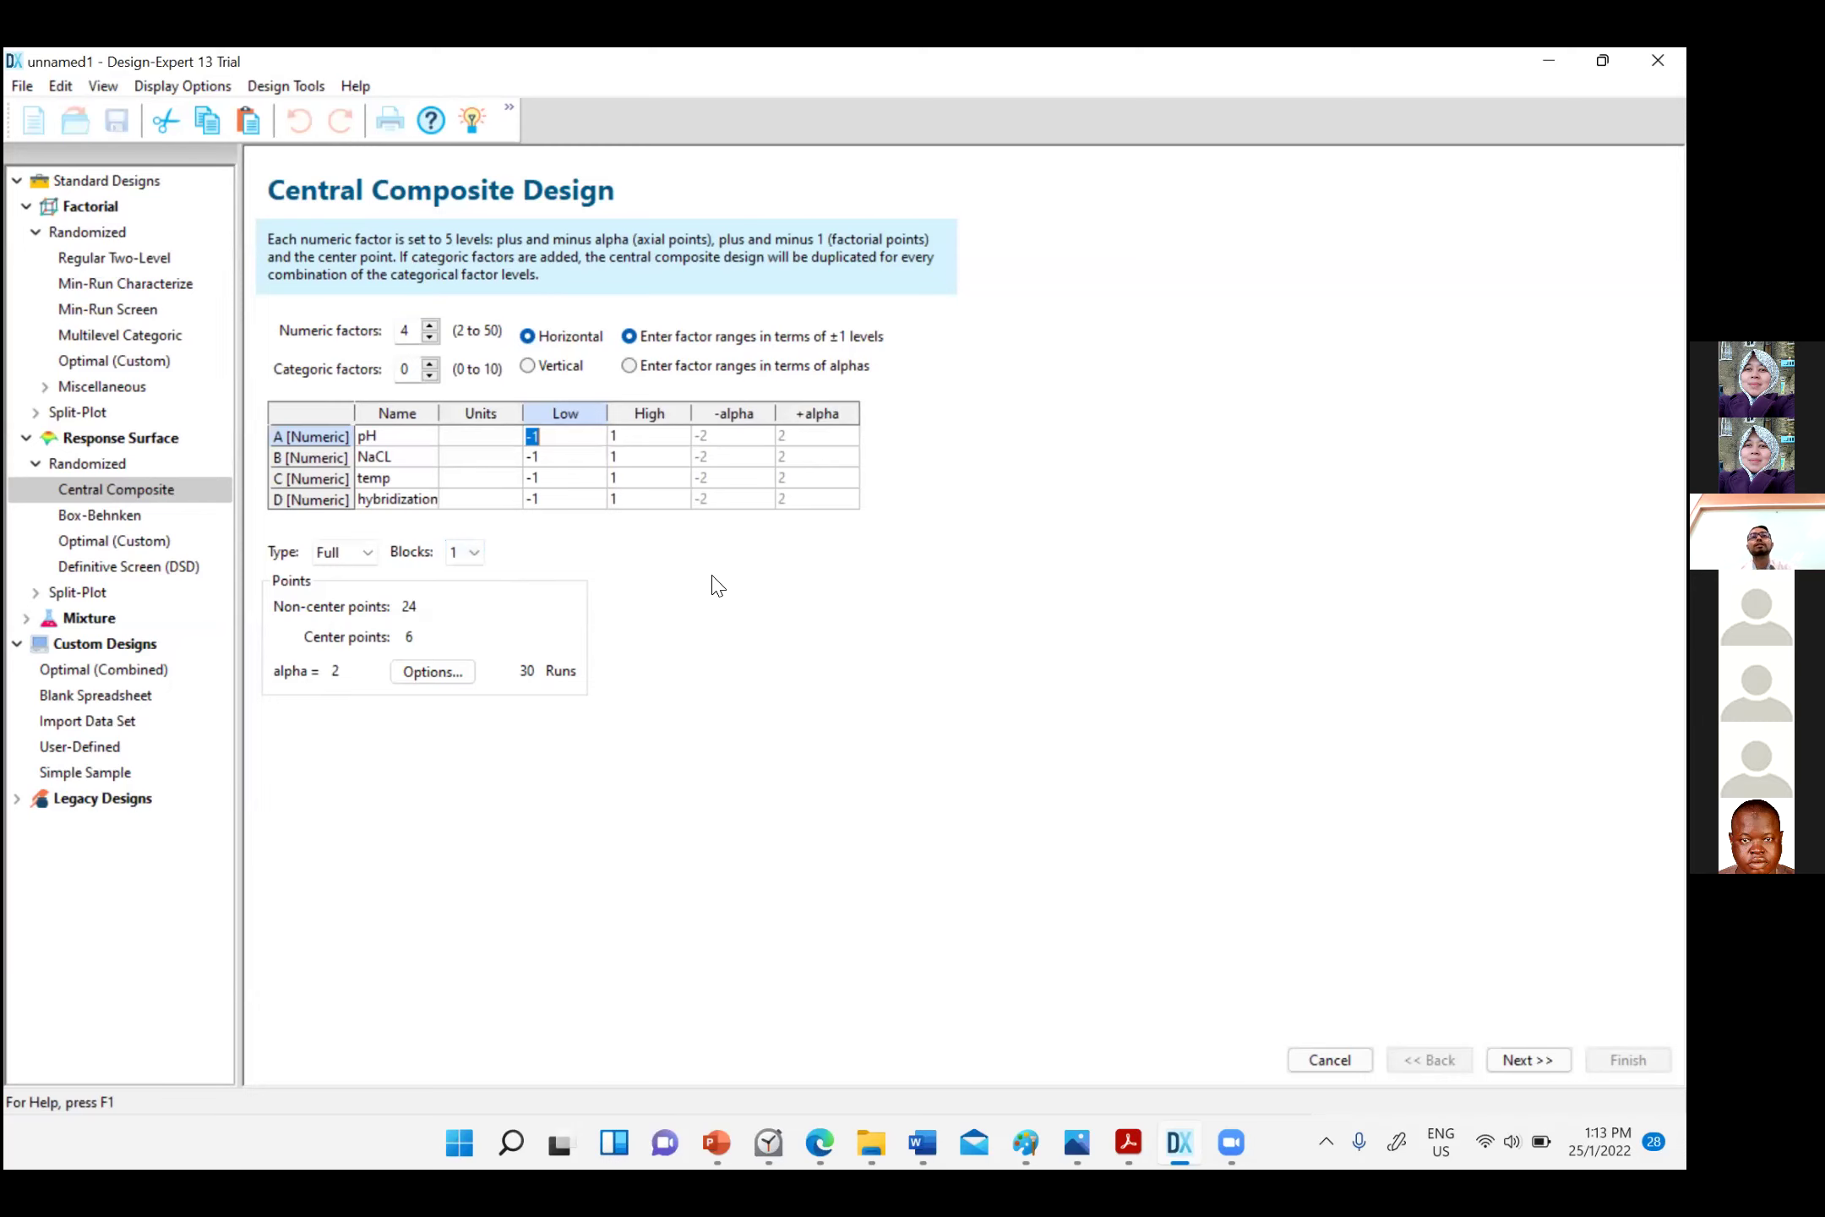
click(470, 553)
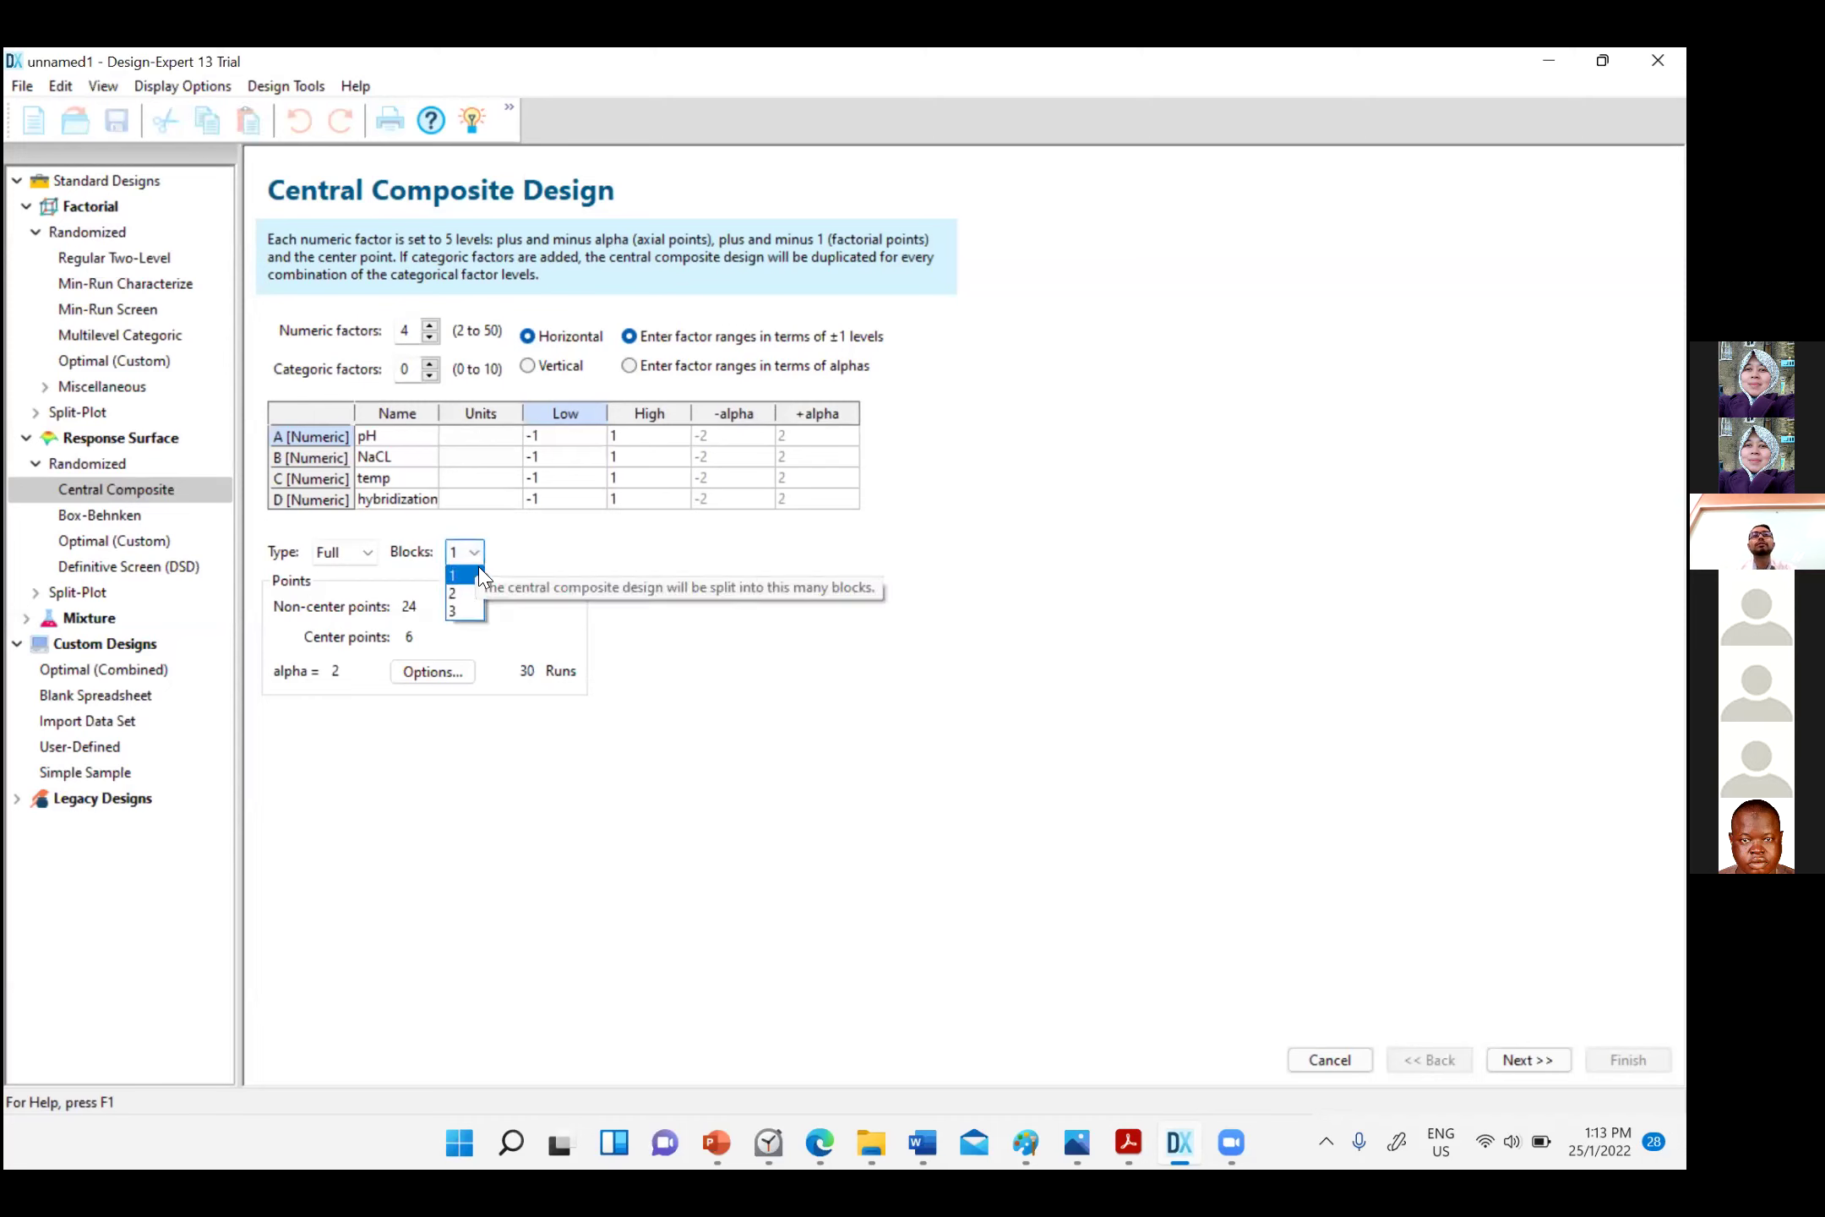
click(476, 594)
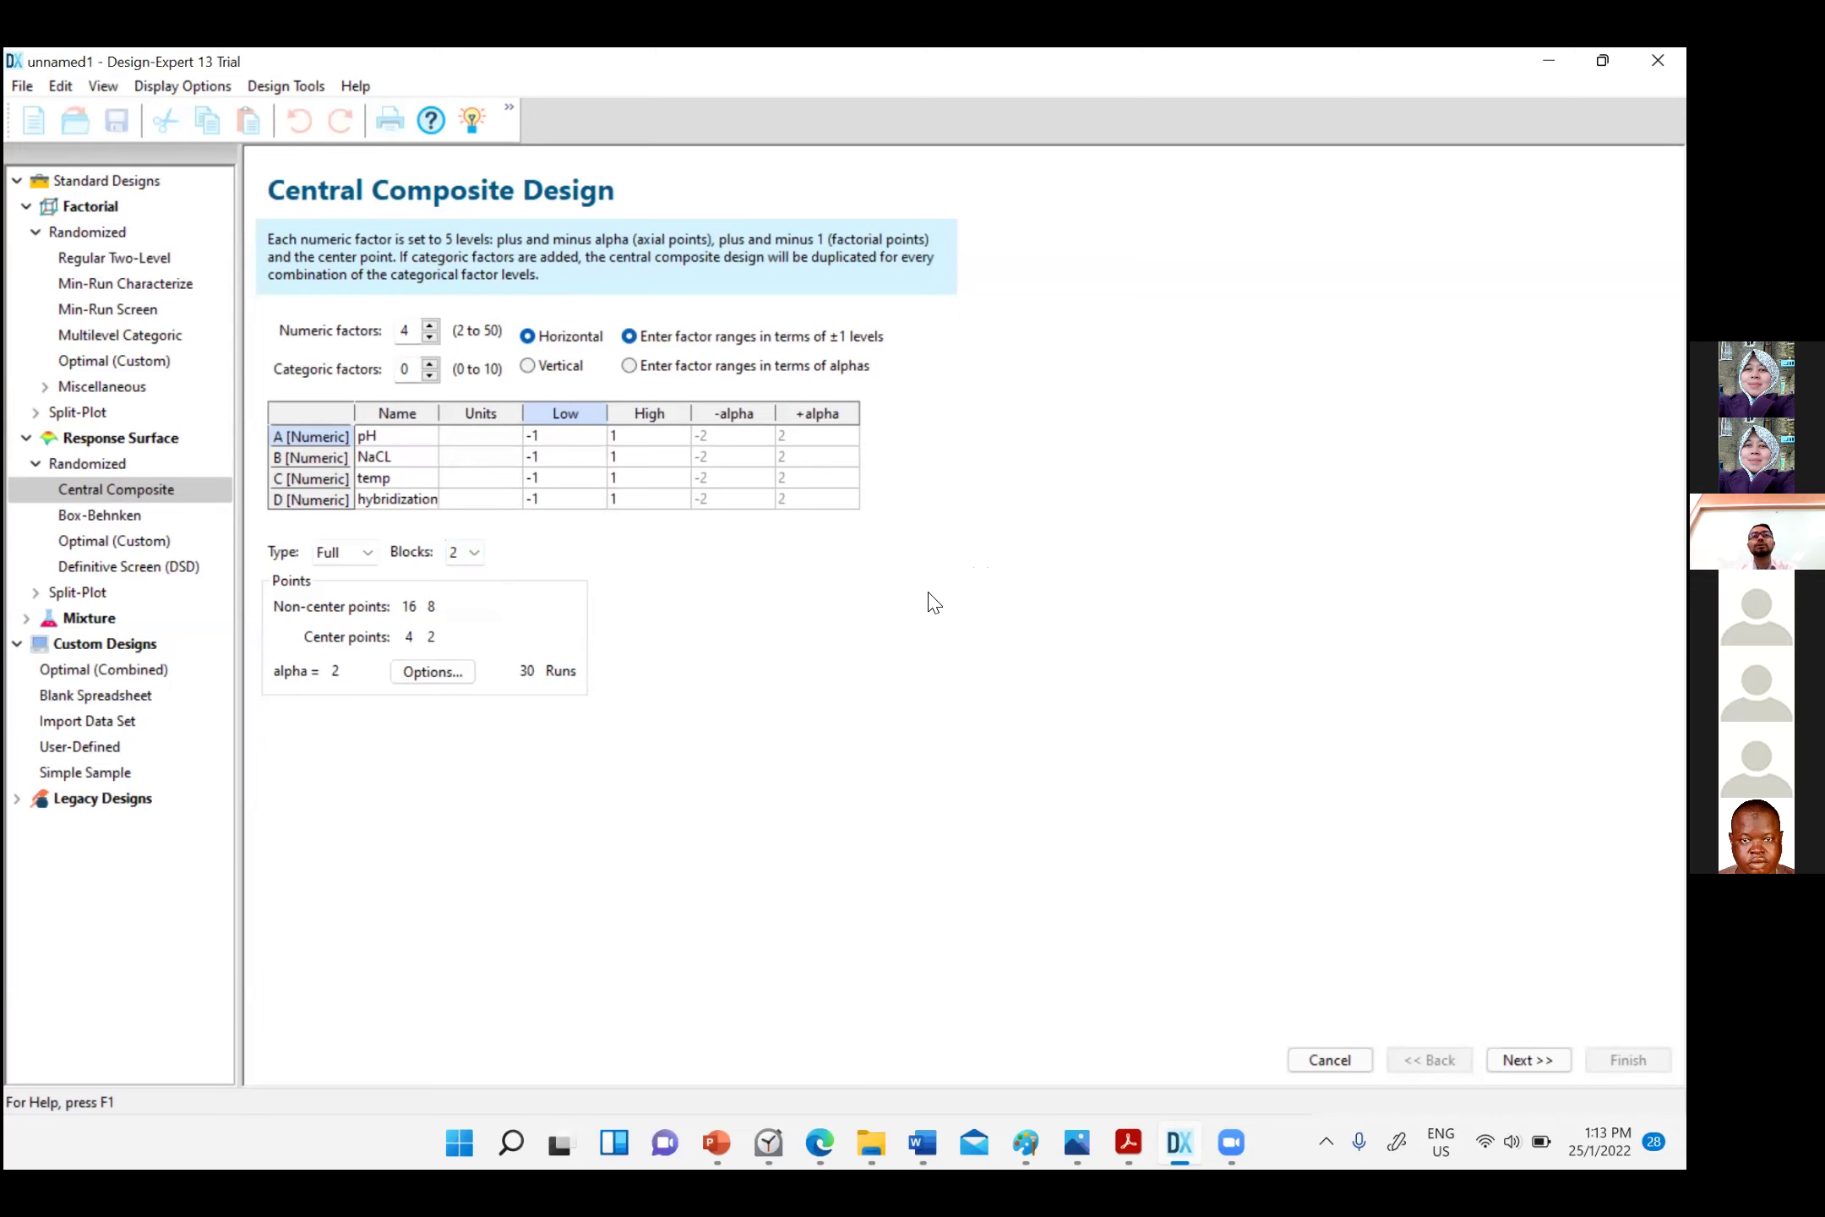
click(480, 555)
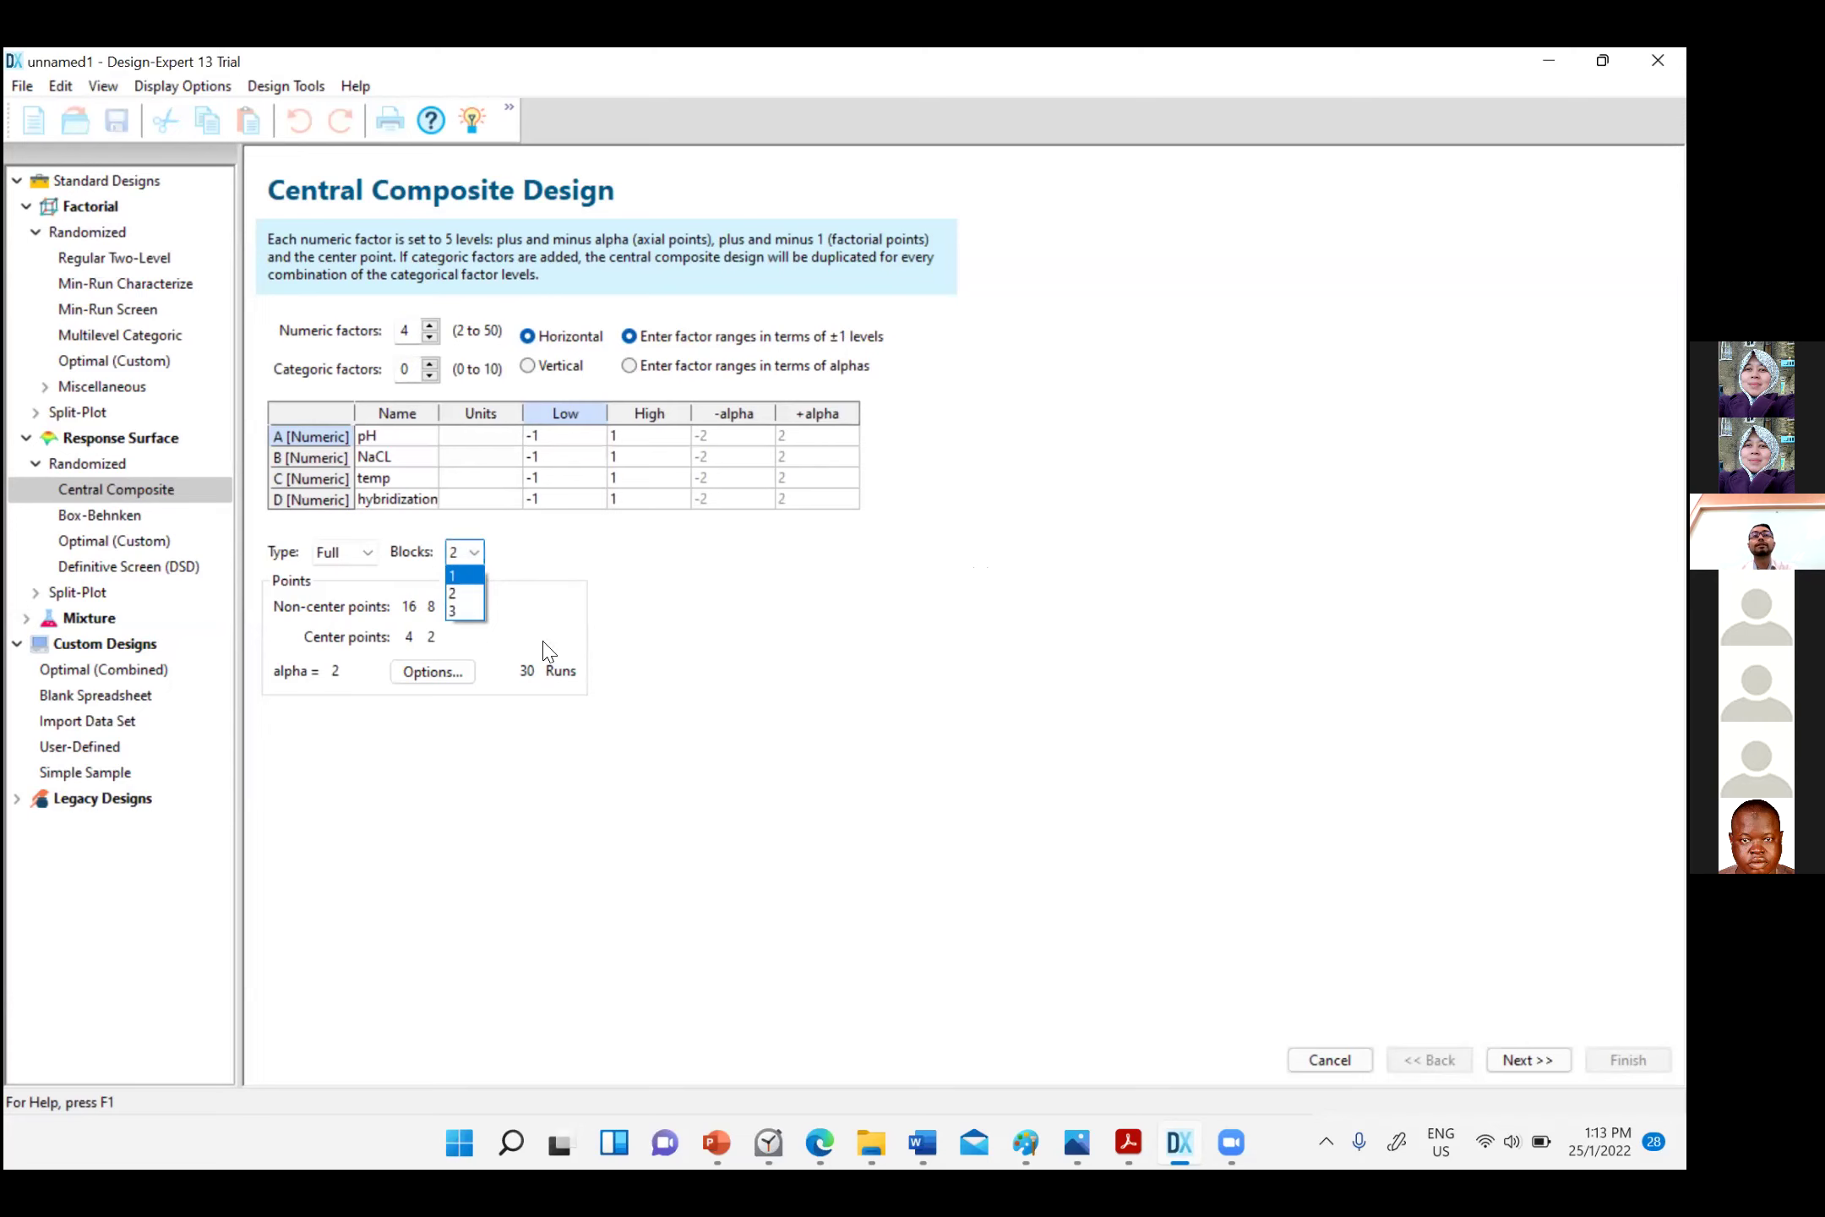
click(473, 578)
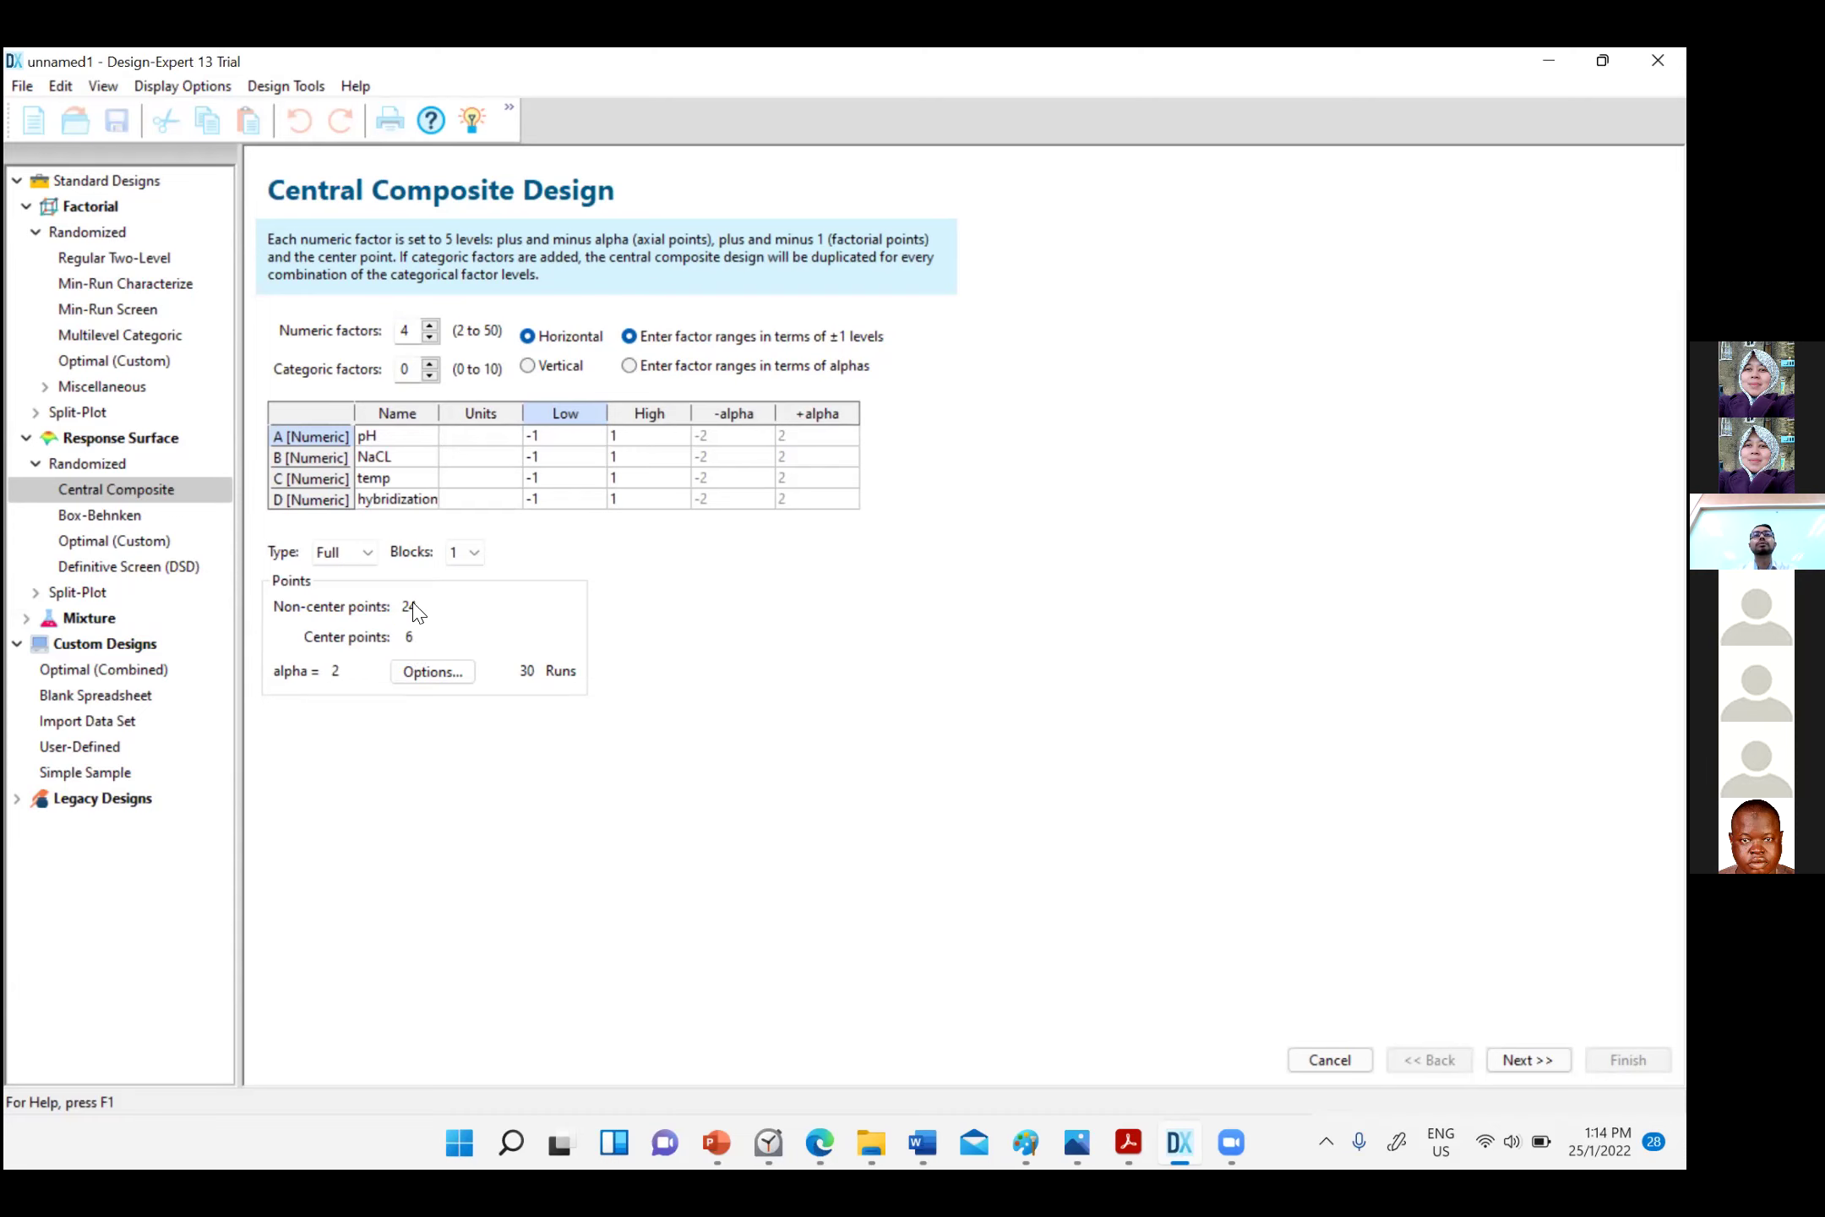
click(424, 673)
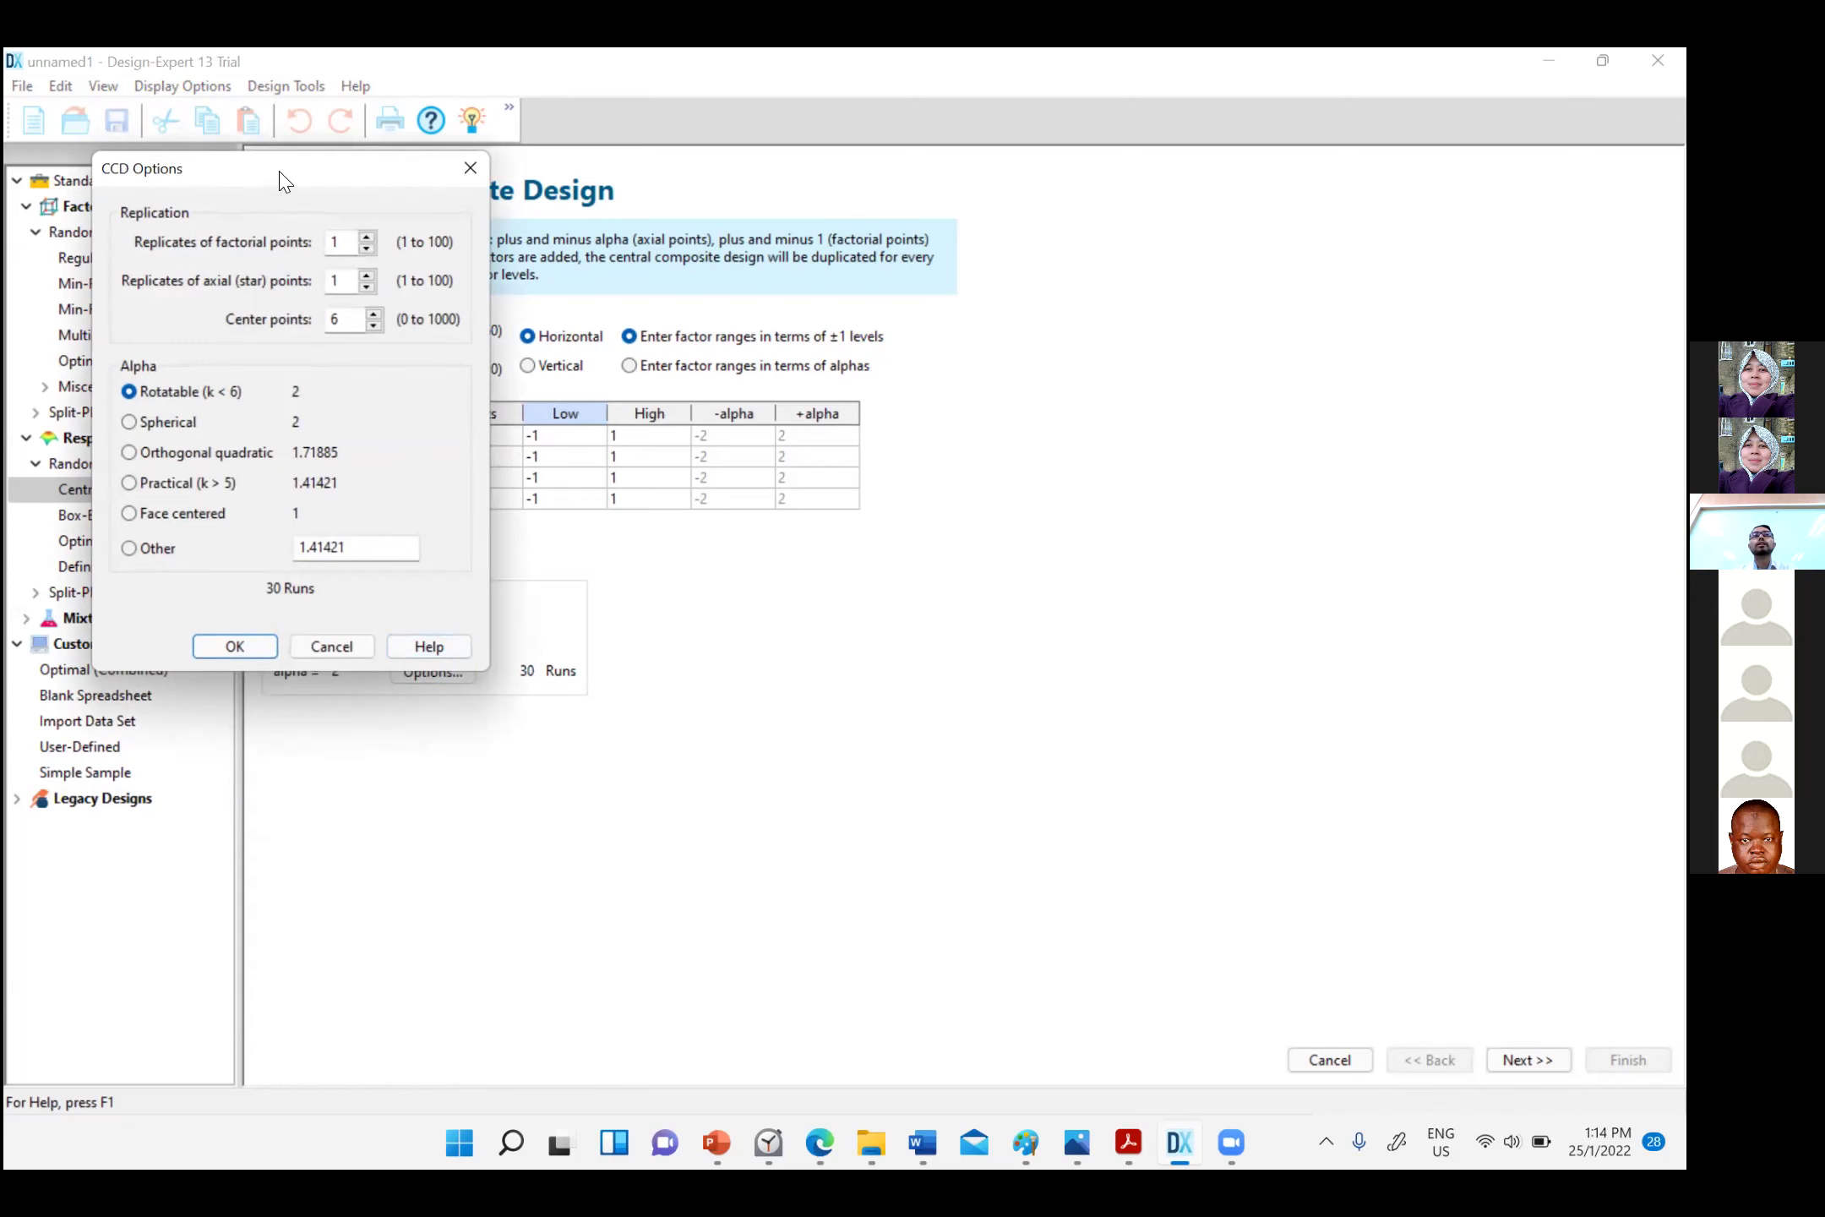
drag(286, 180, 508, 189)
click(378, 530)
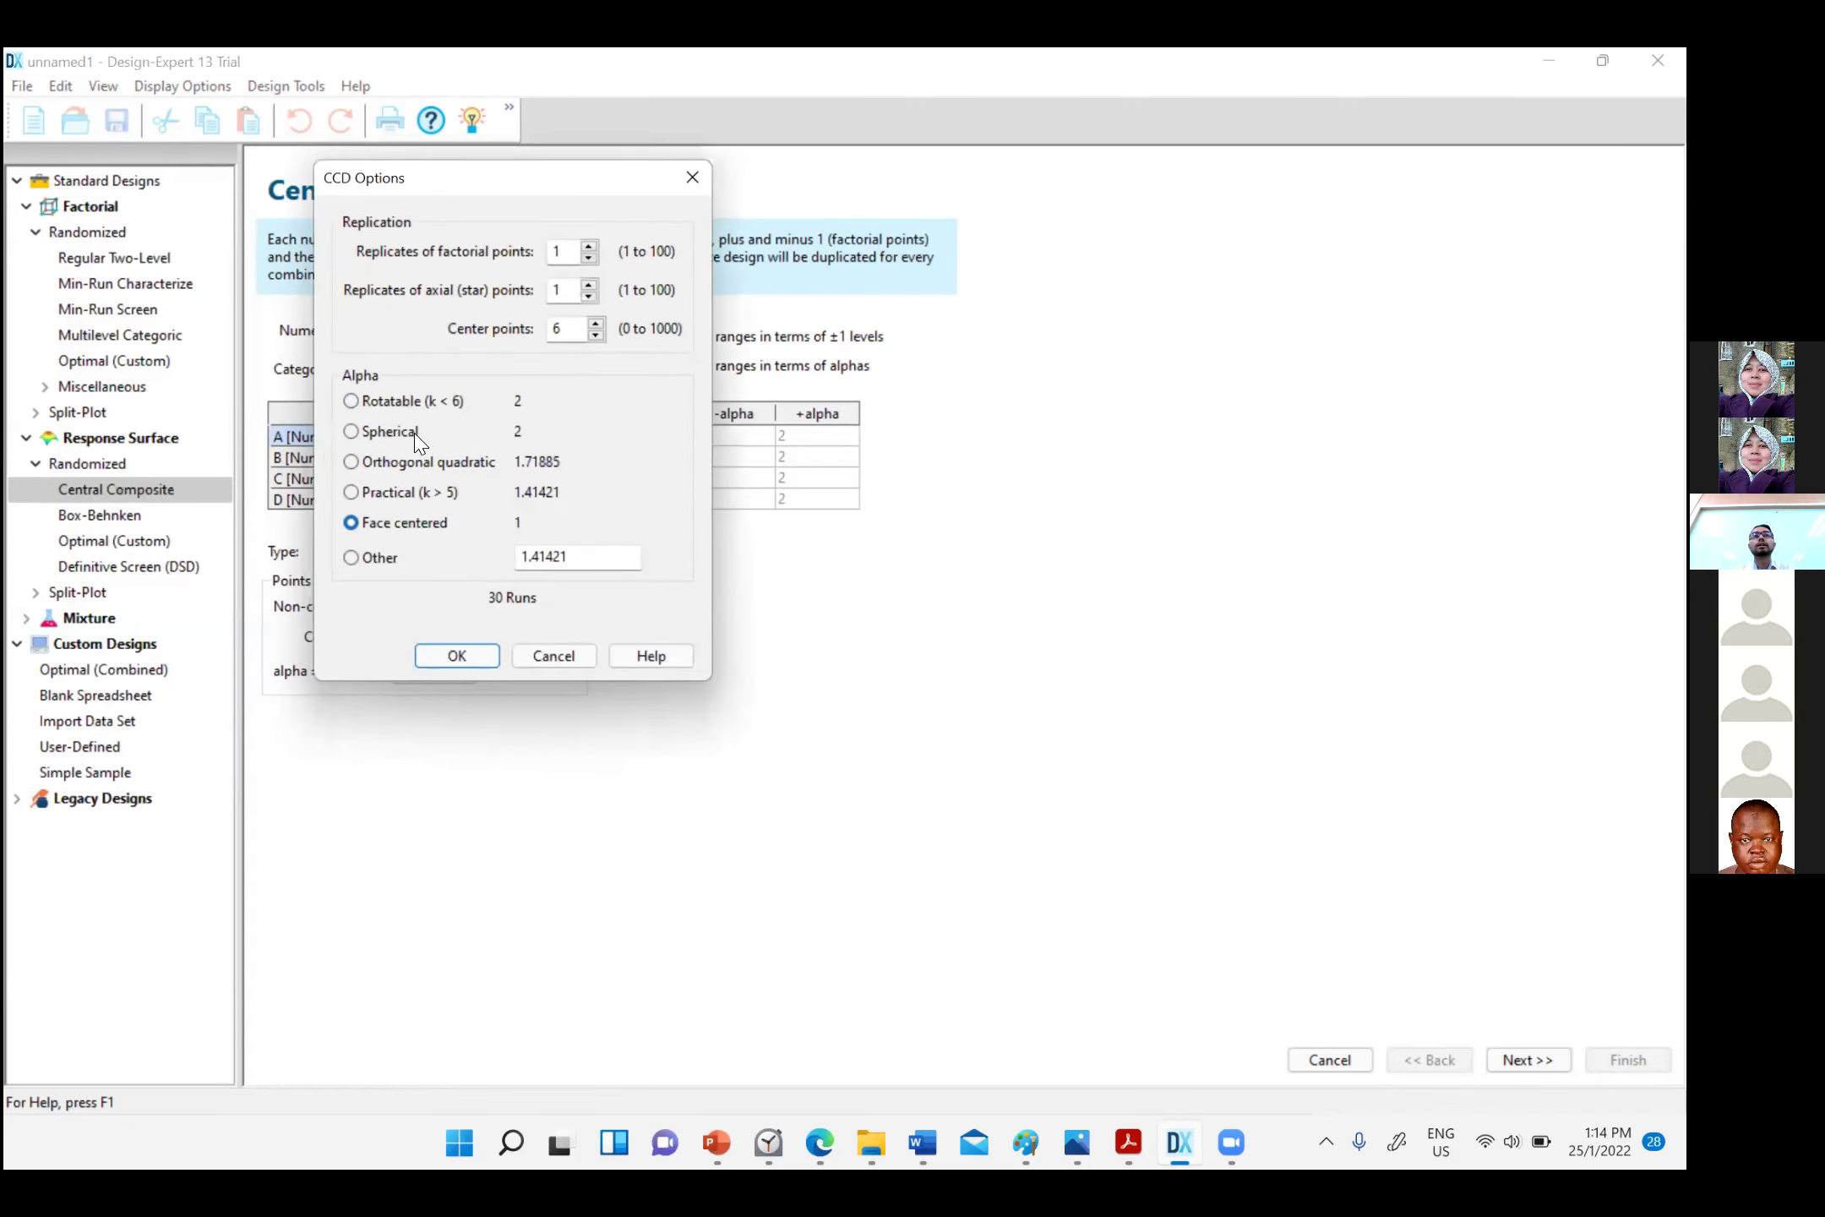
drag(551, 193, 565, 205)
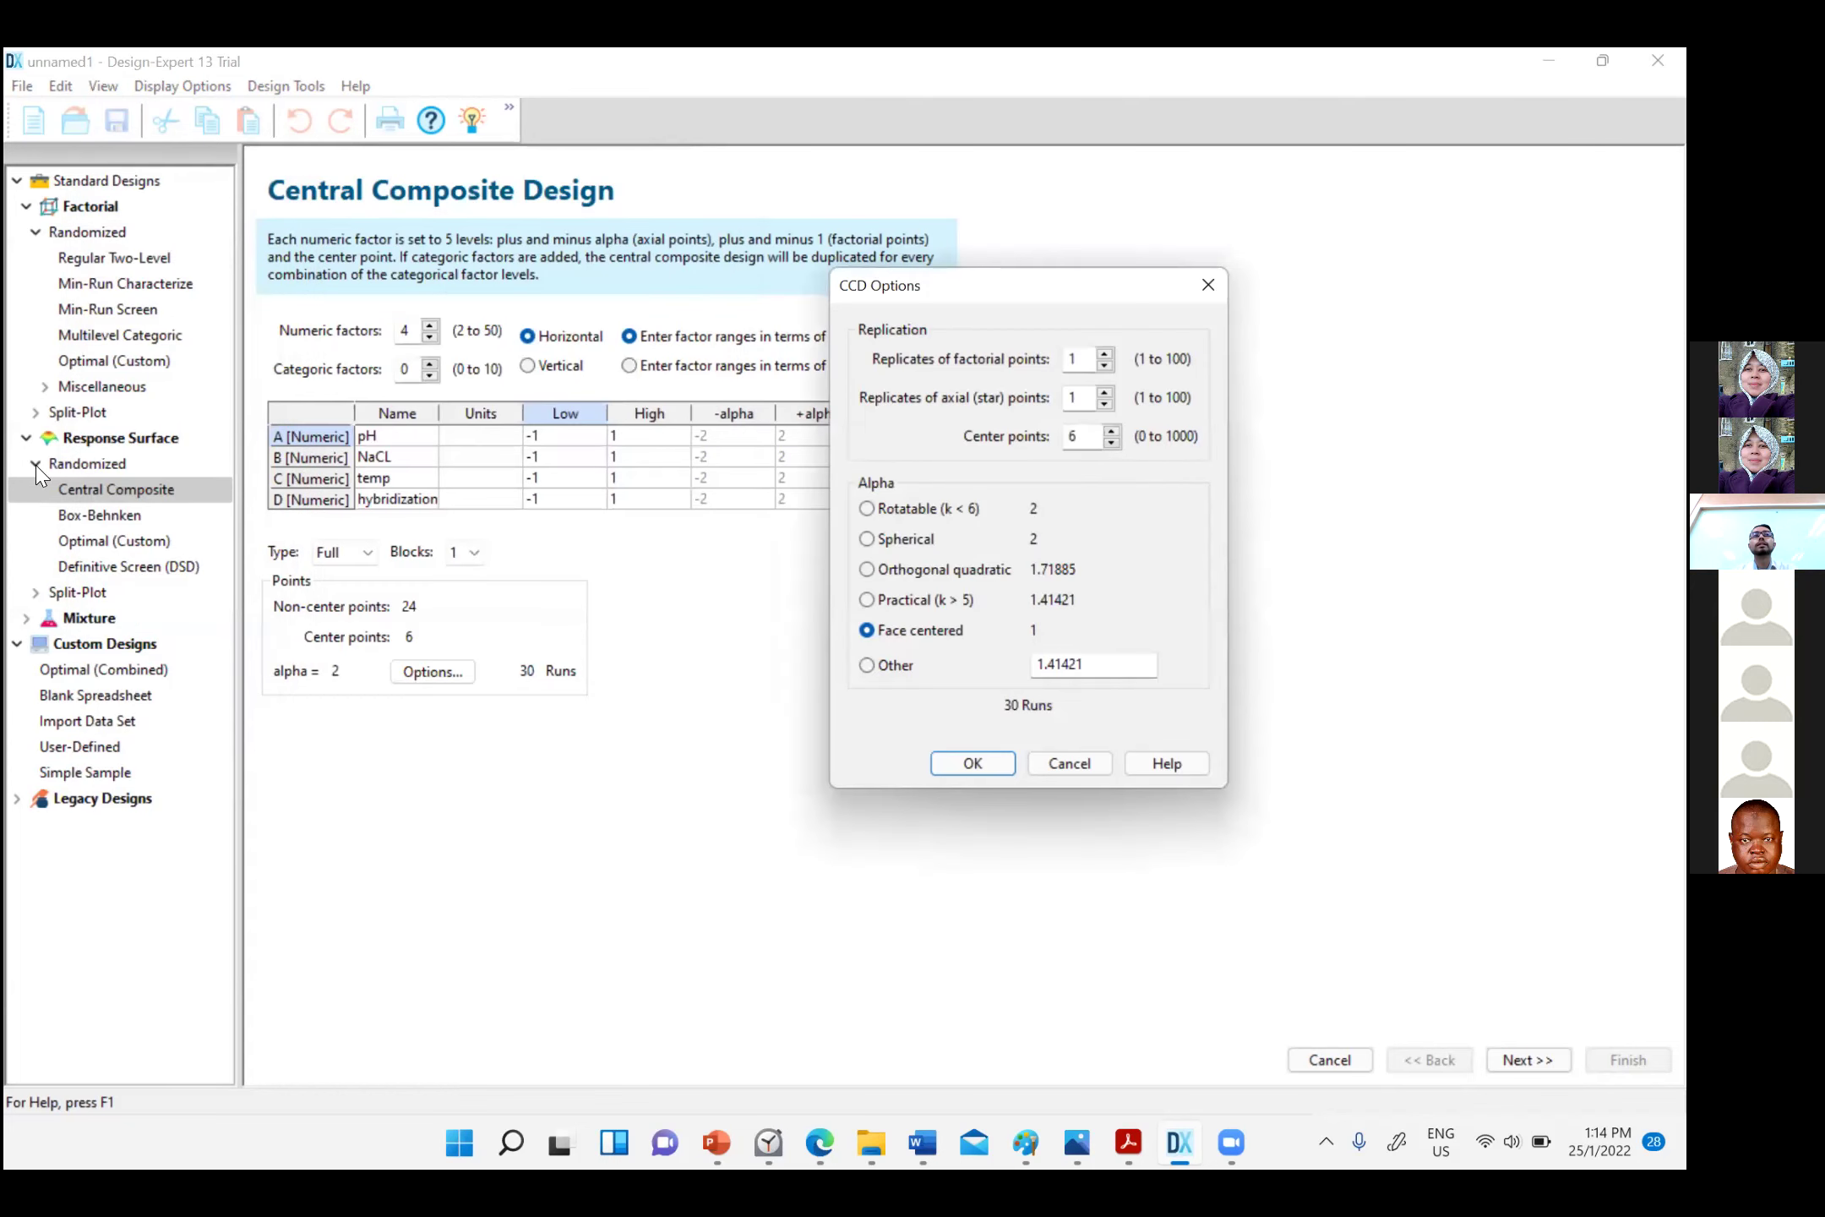
click(1210, 284)
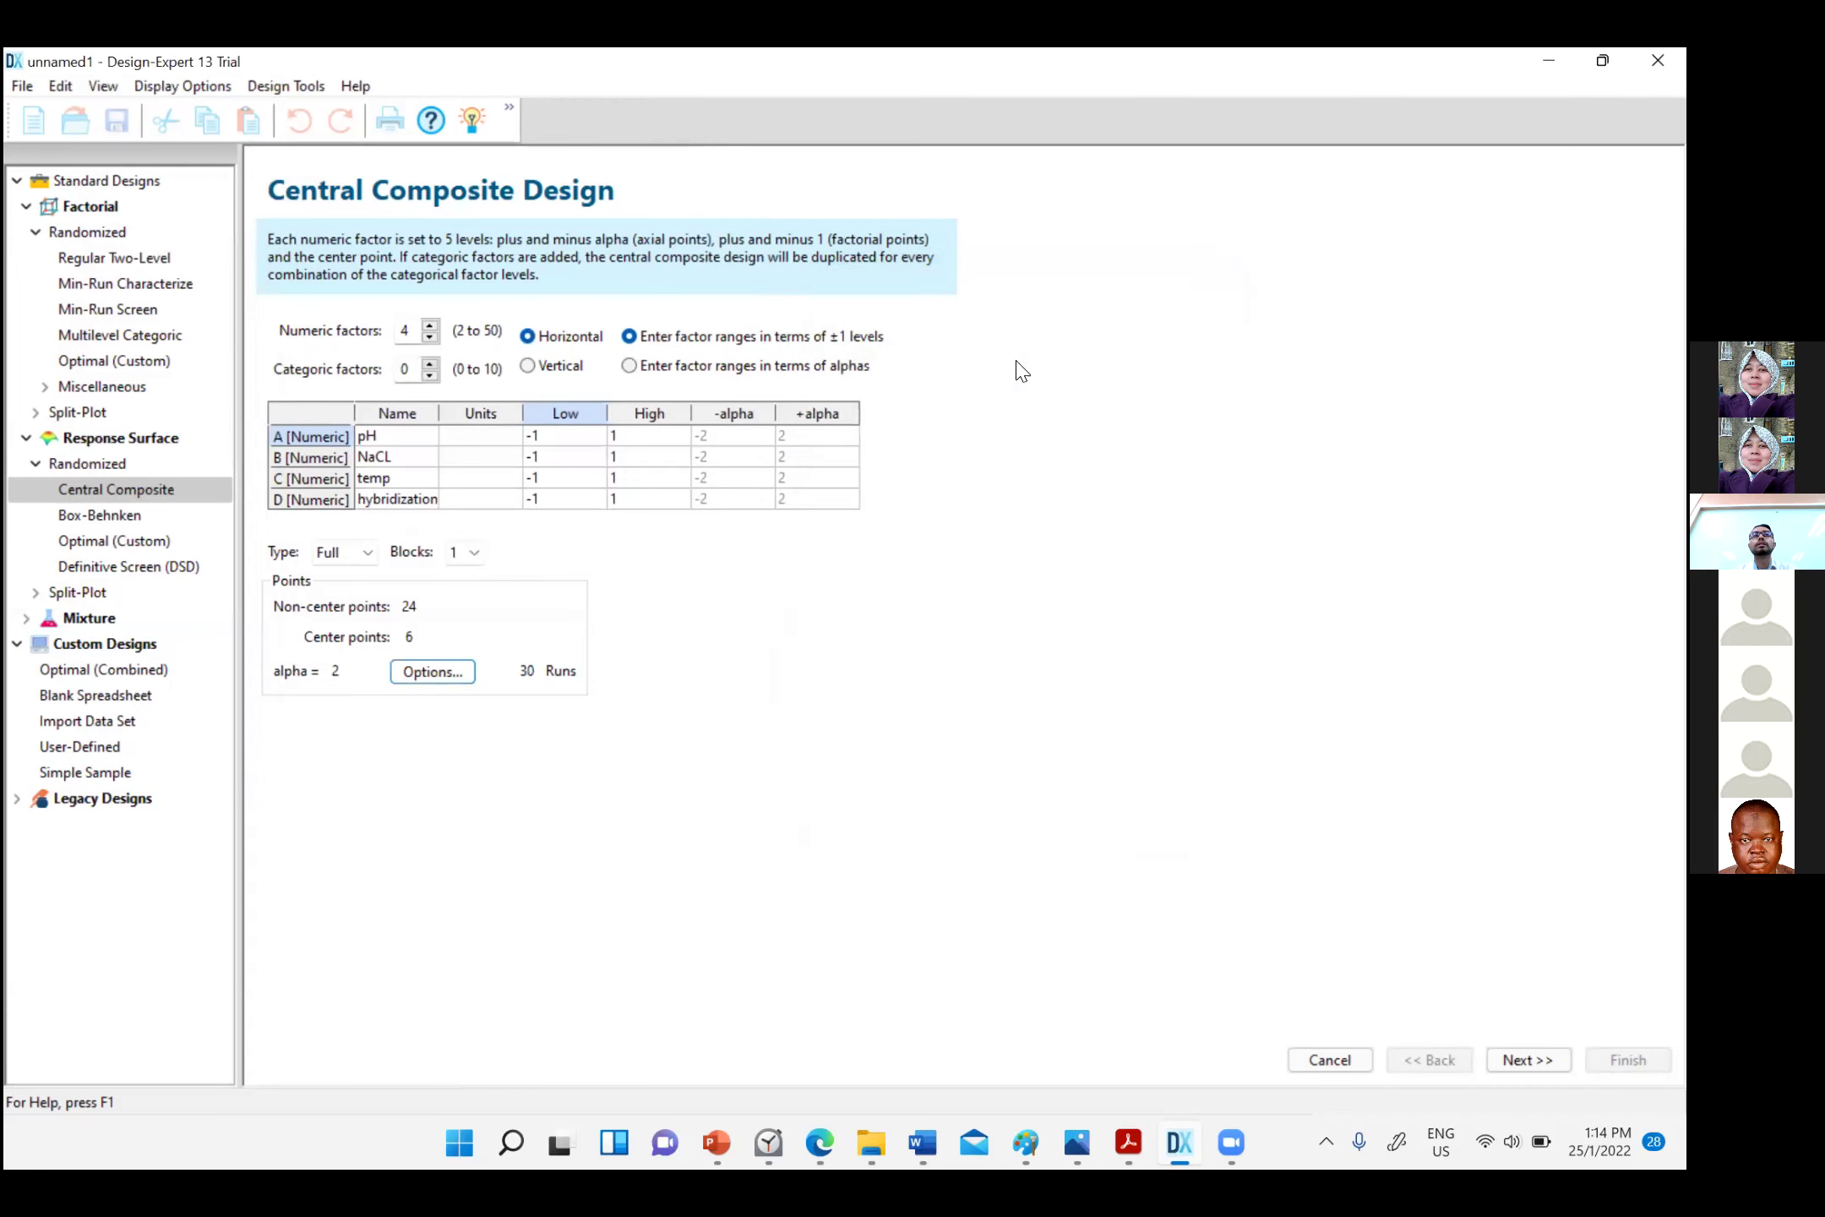
After comparing with Box-Behnken, keep Central Composite for the four factors and advance to responses
click(131, 517)
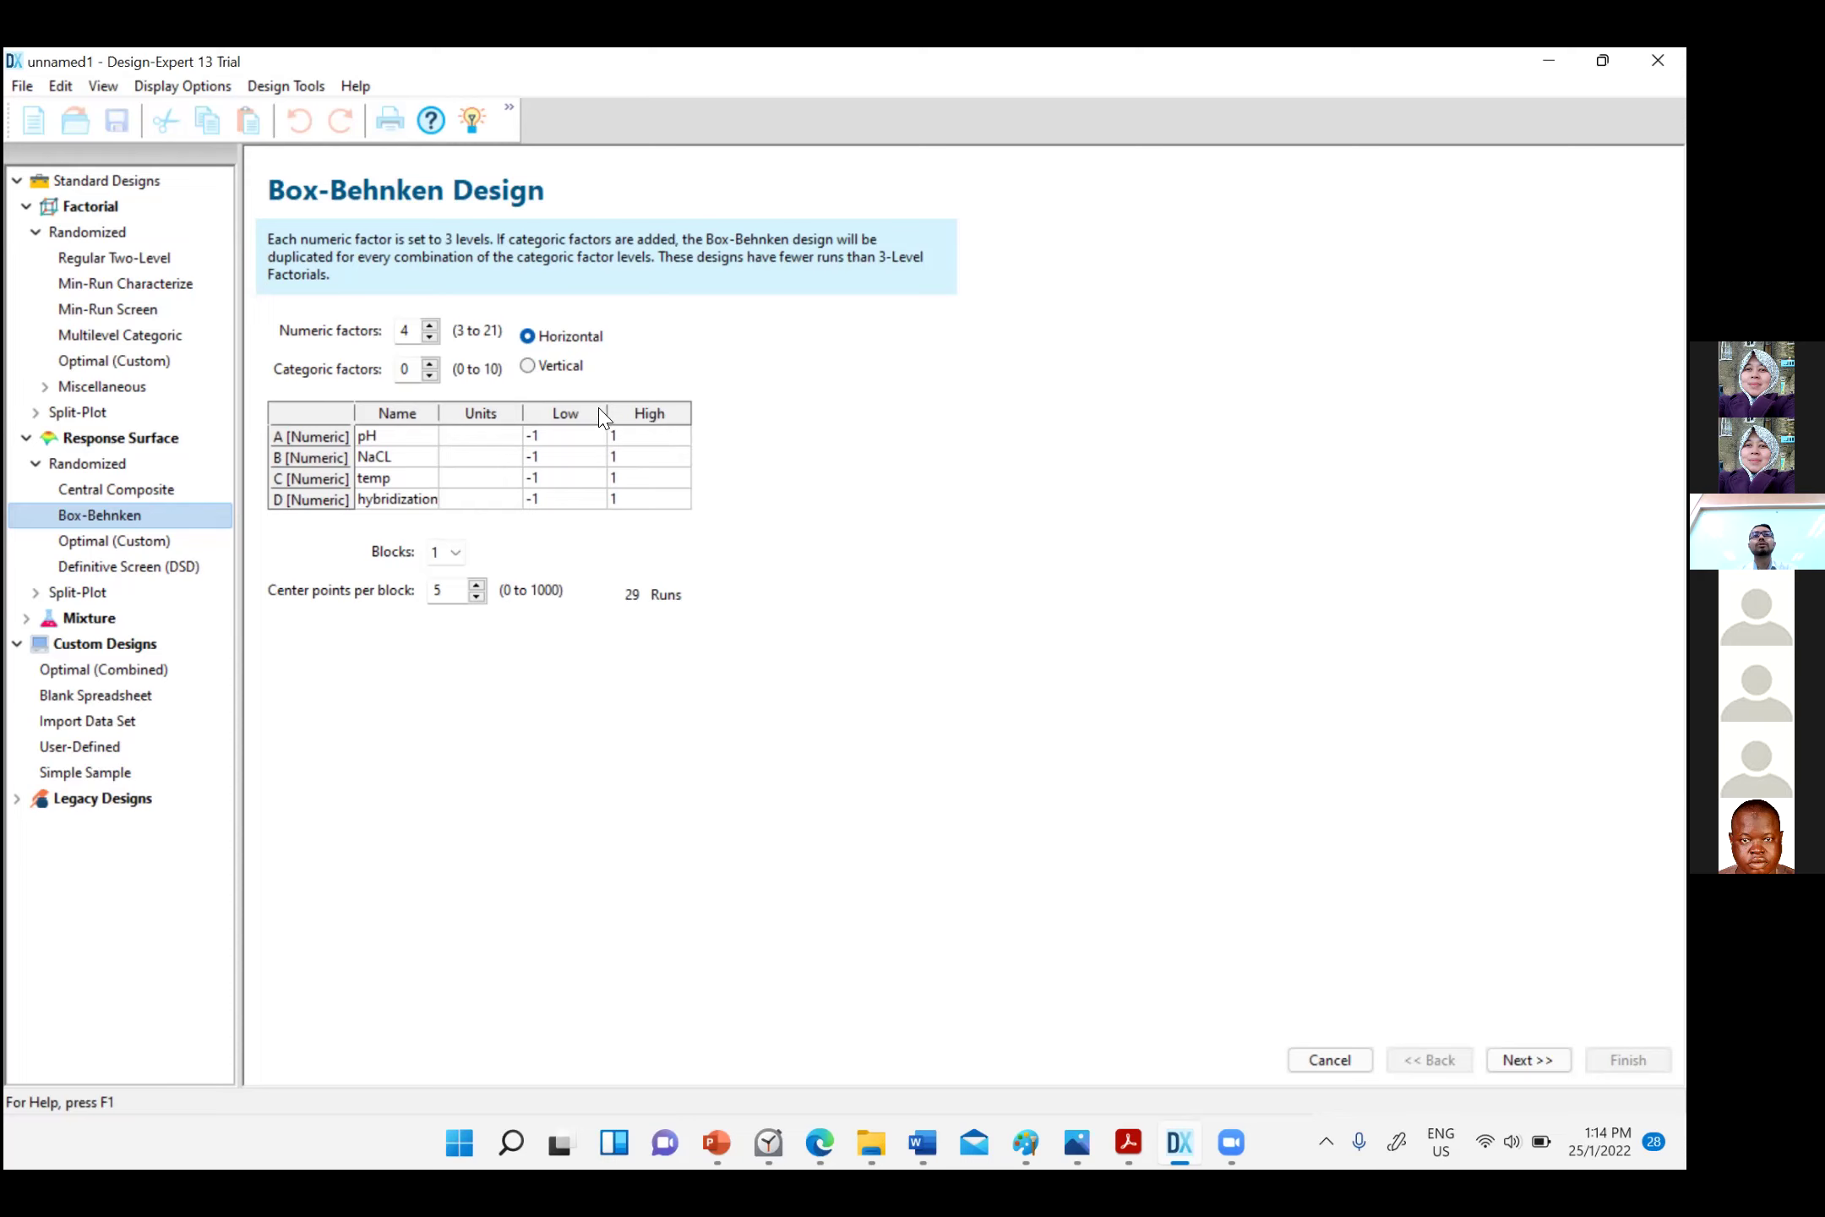
click(152, 495)
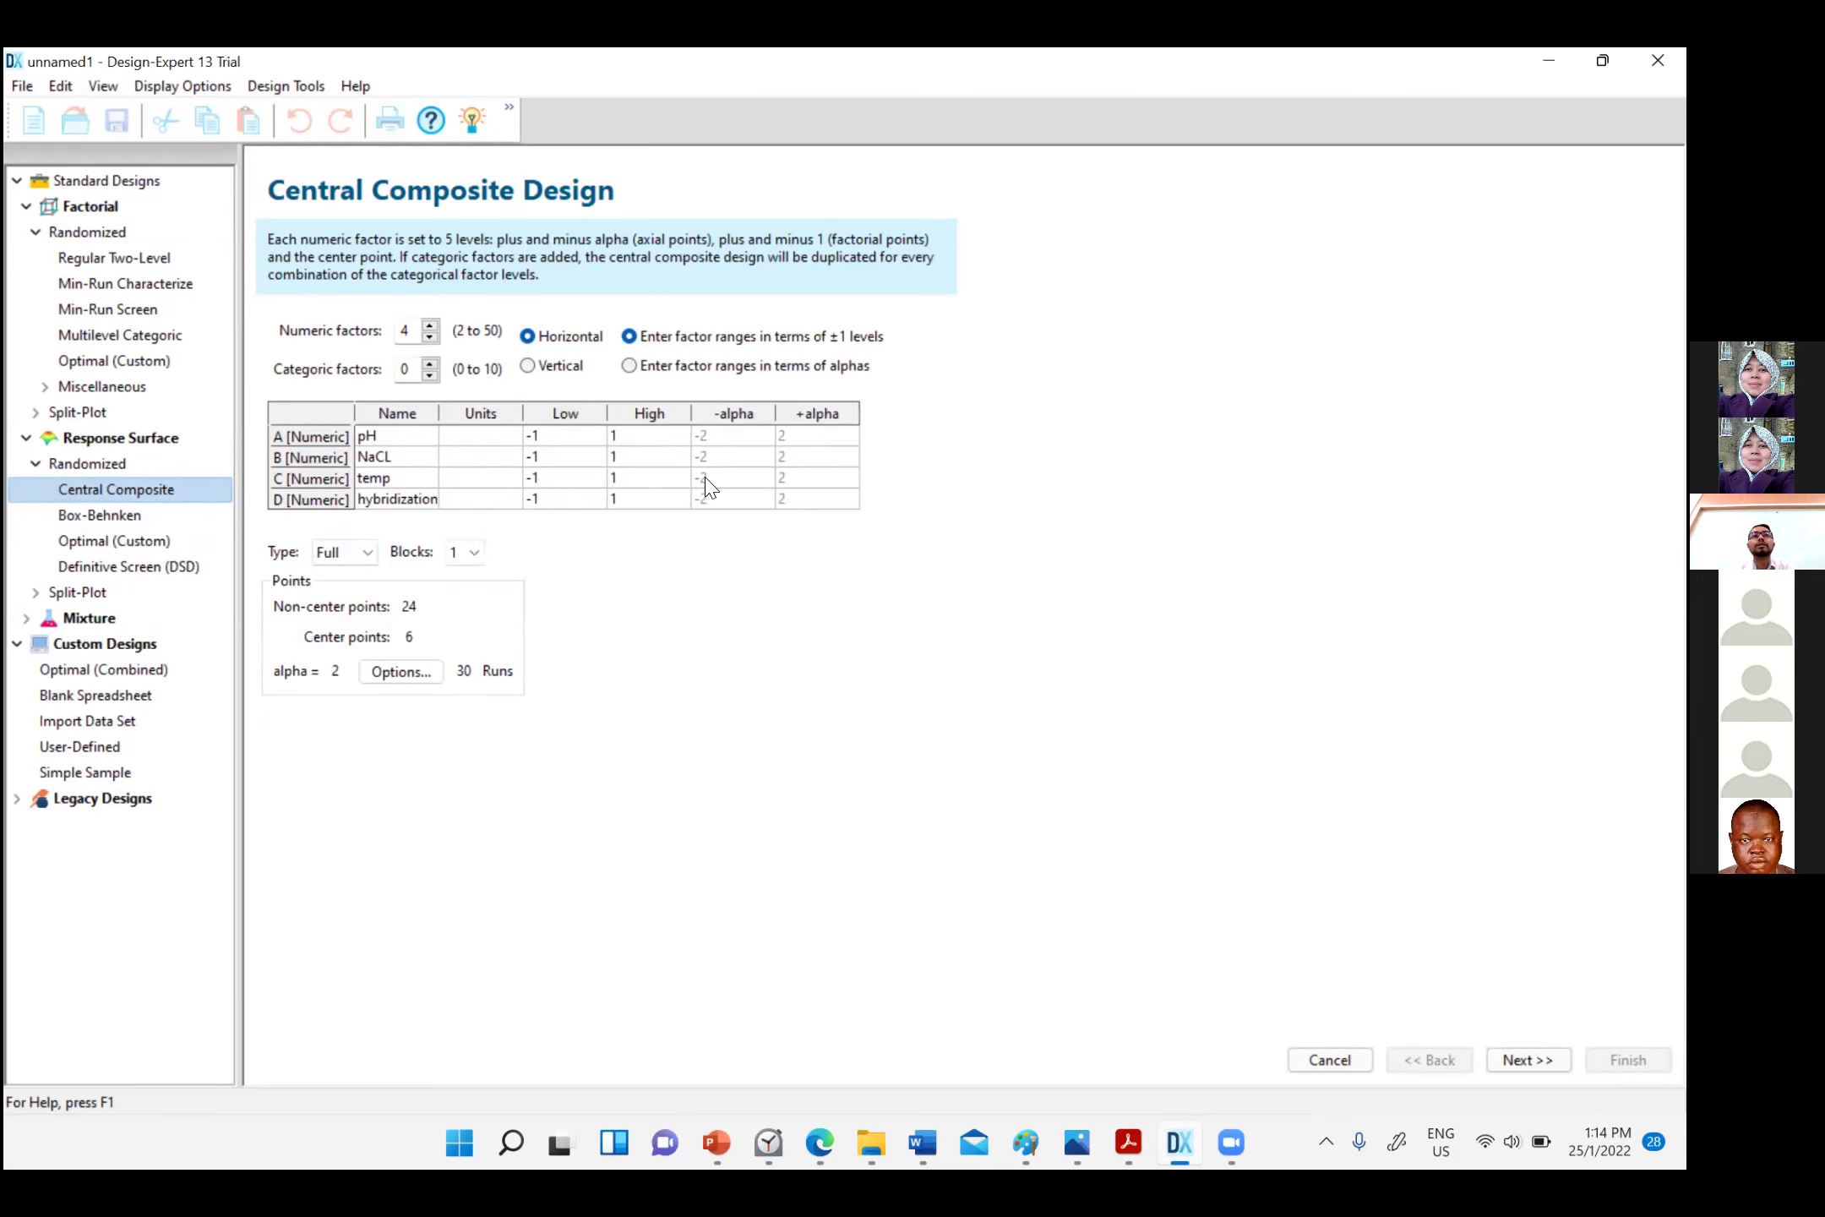
click(123, 517)
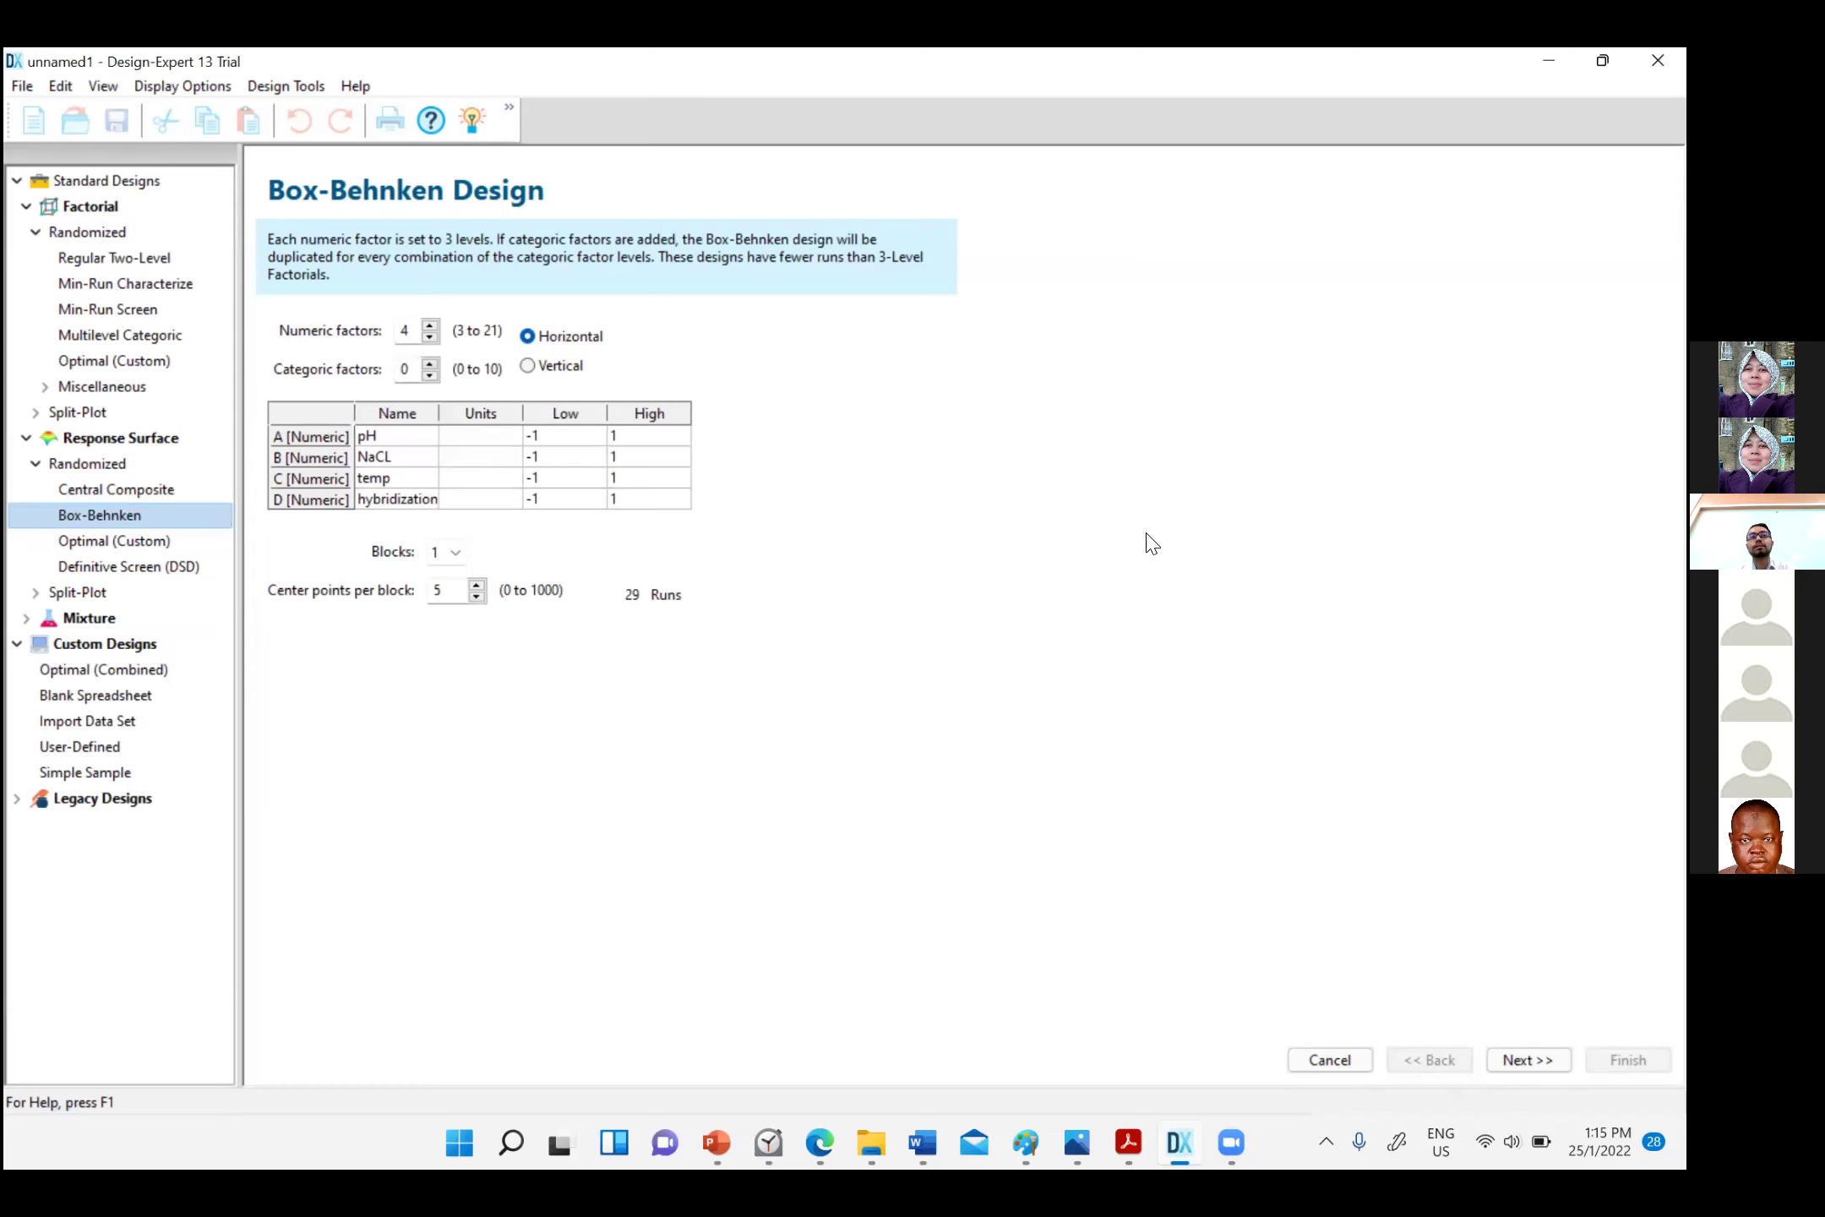
click(178, 497)
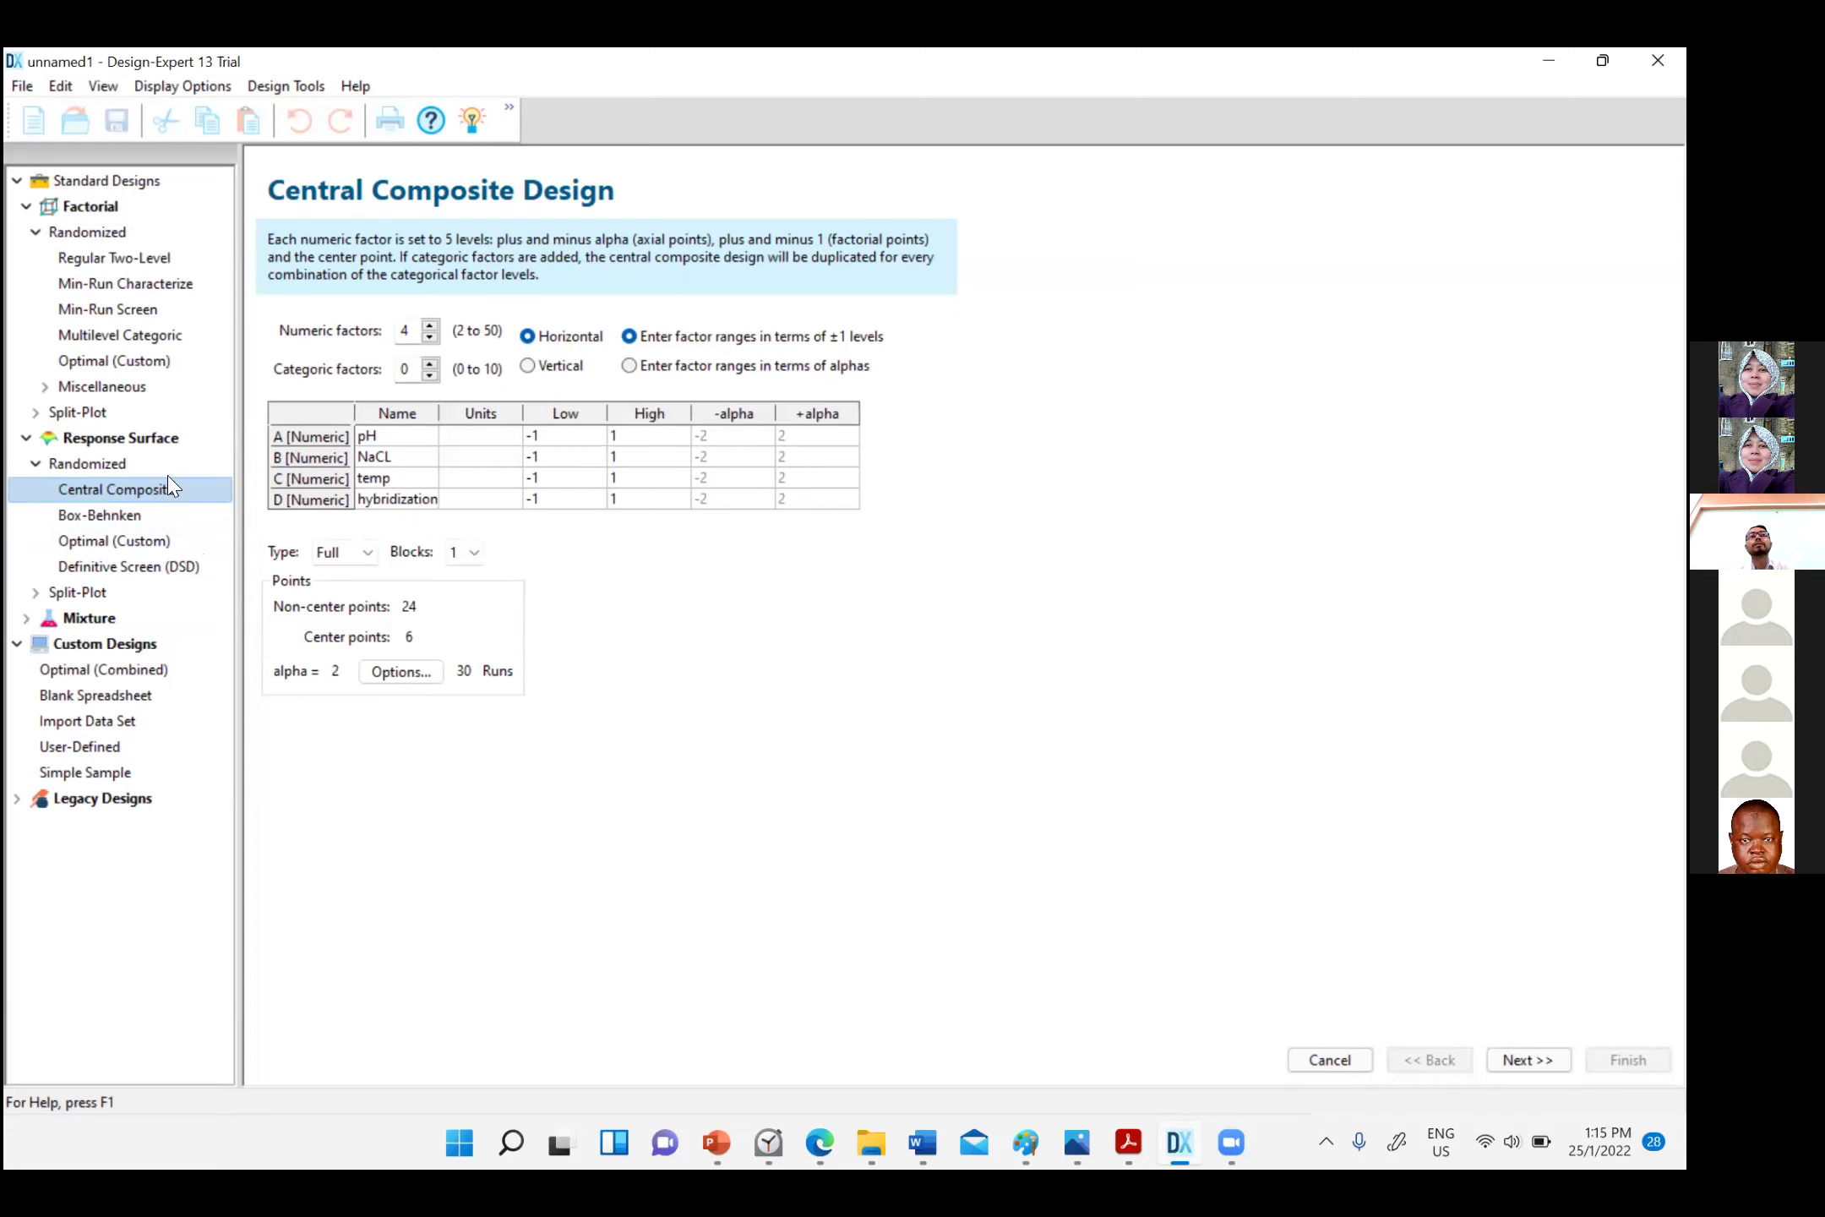
click(139, 522)
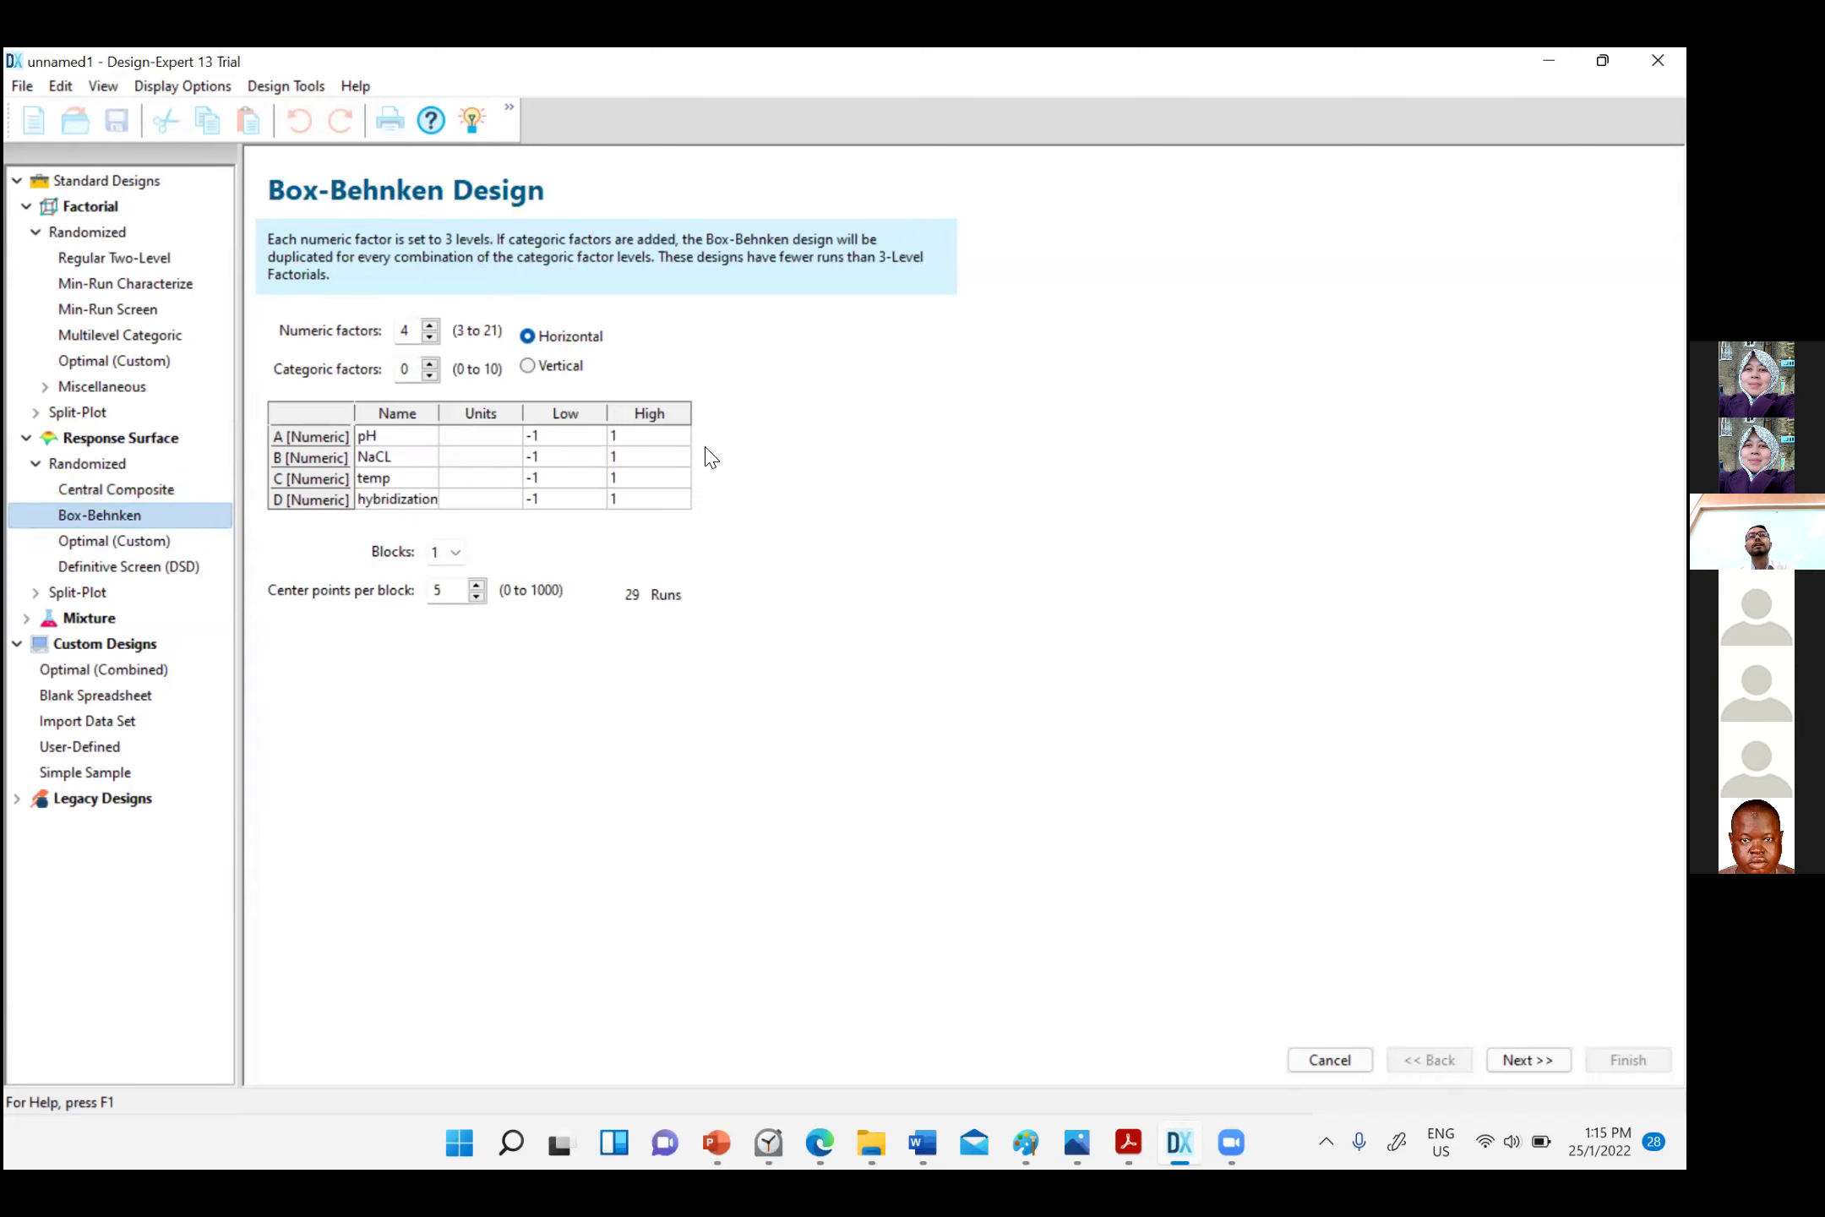
click(153, 498)
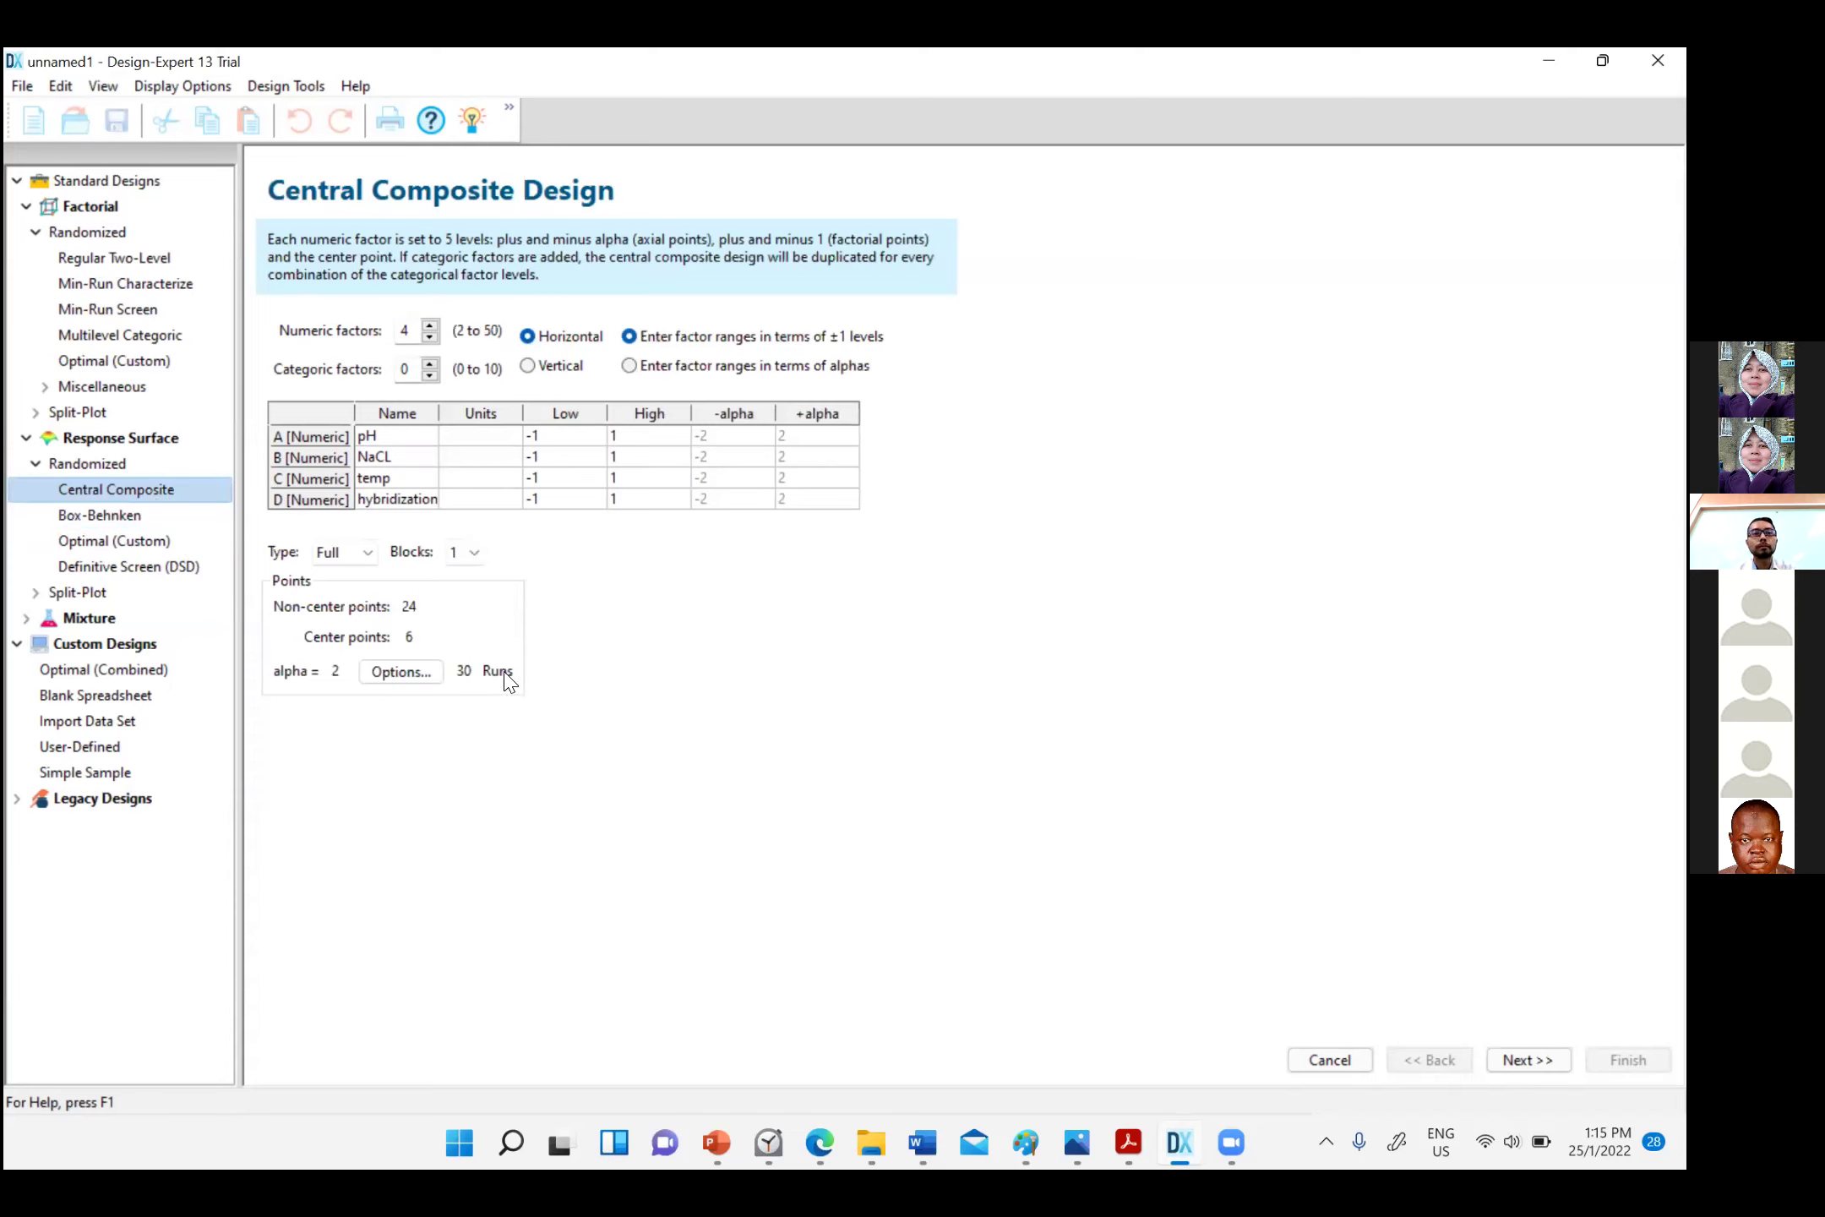
click(1521, 1059)
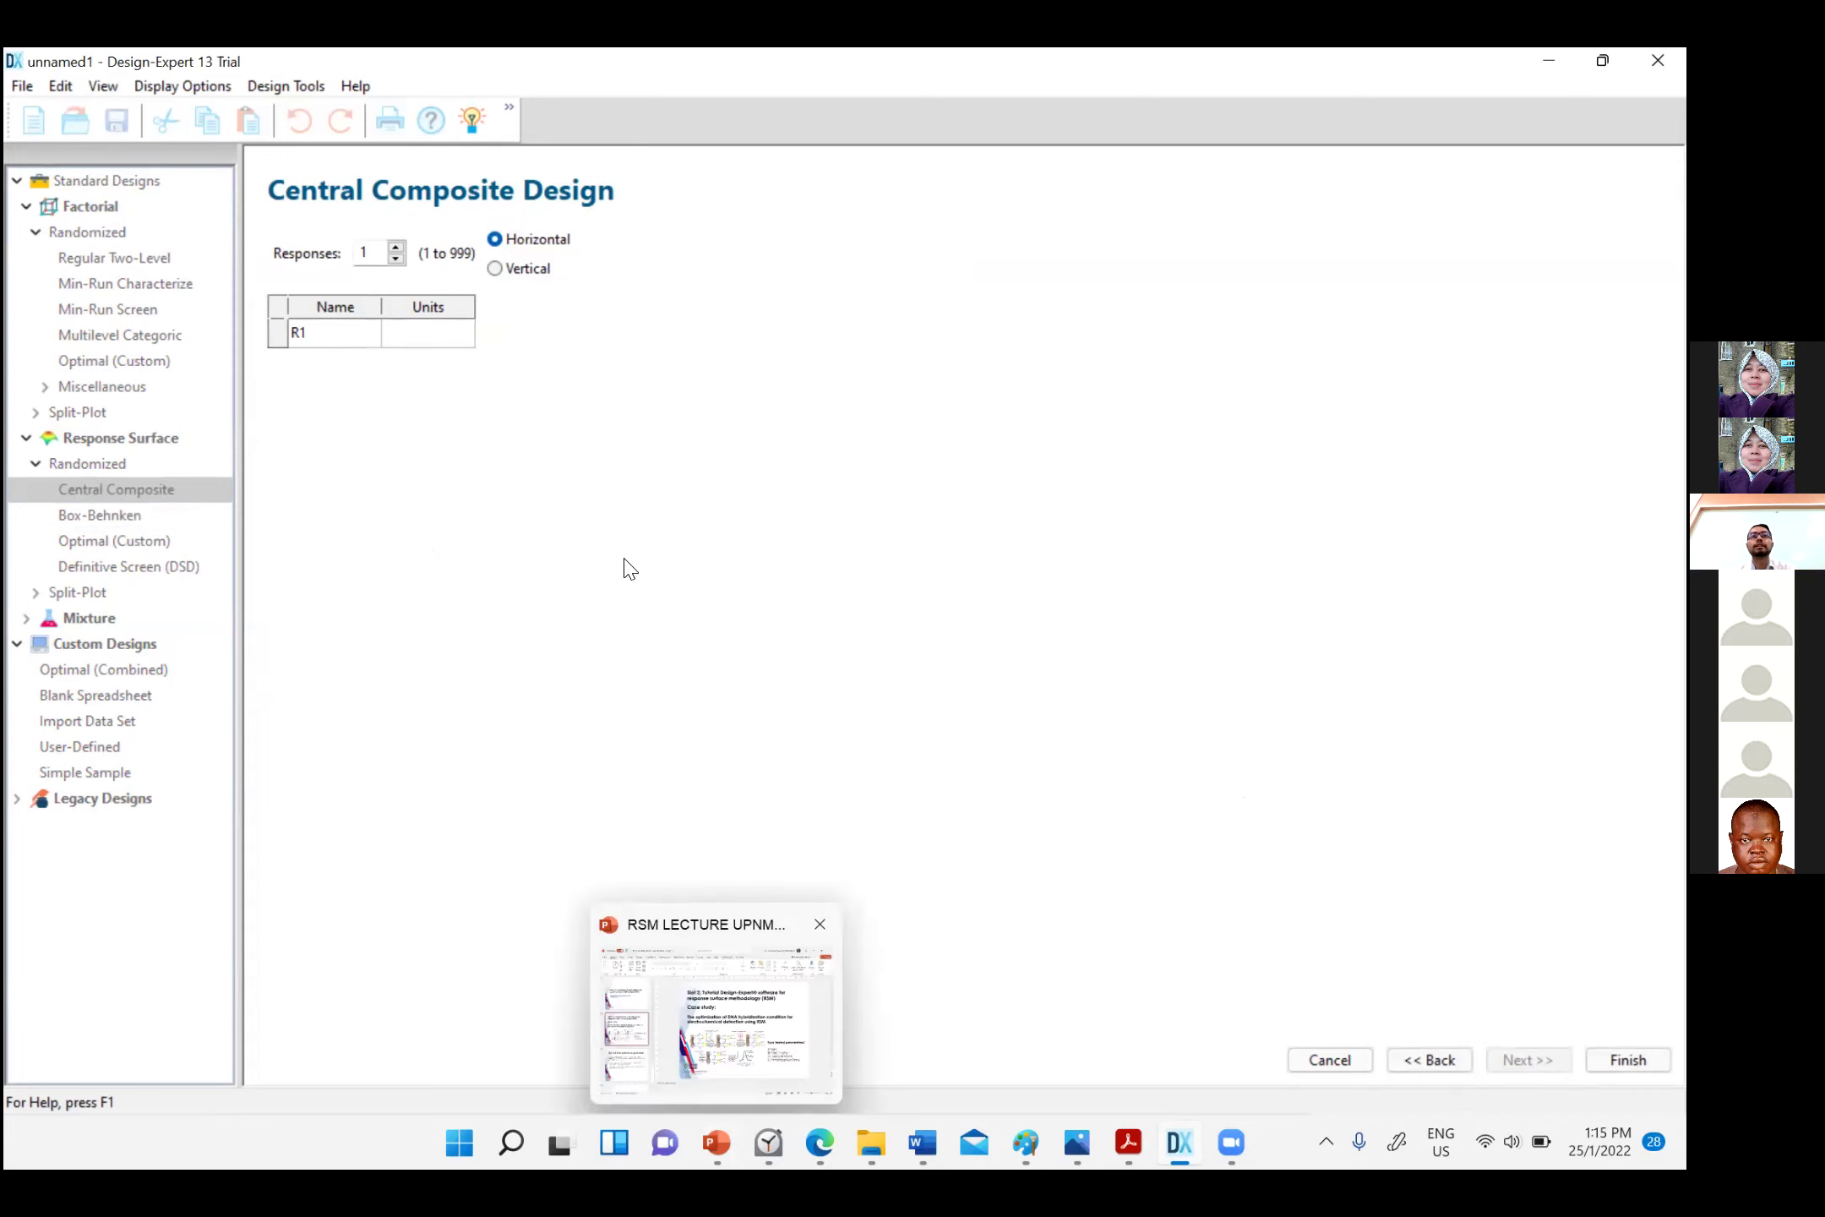
Name the single response 'hybridization current' and generate the 30-run design
click(323, 333)
key(BackSpace)
key(BackSpace)
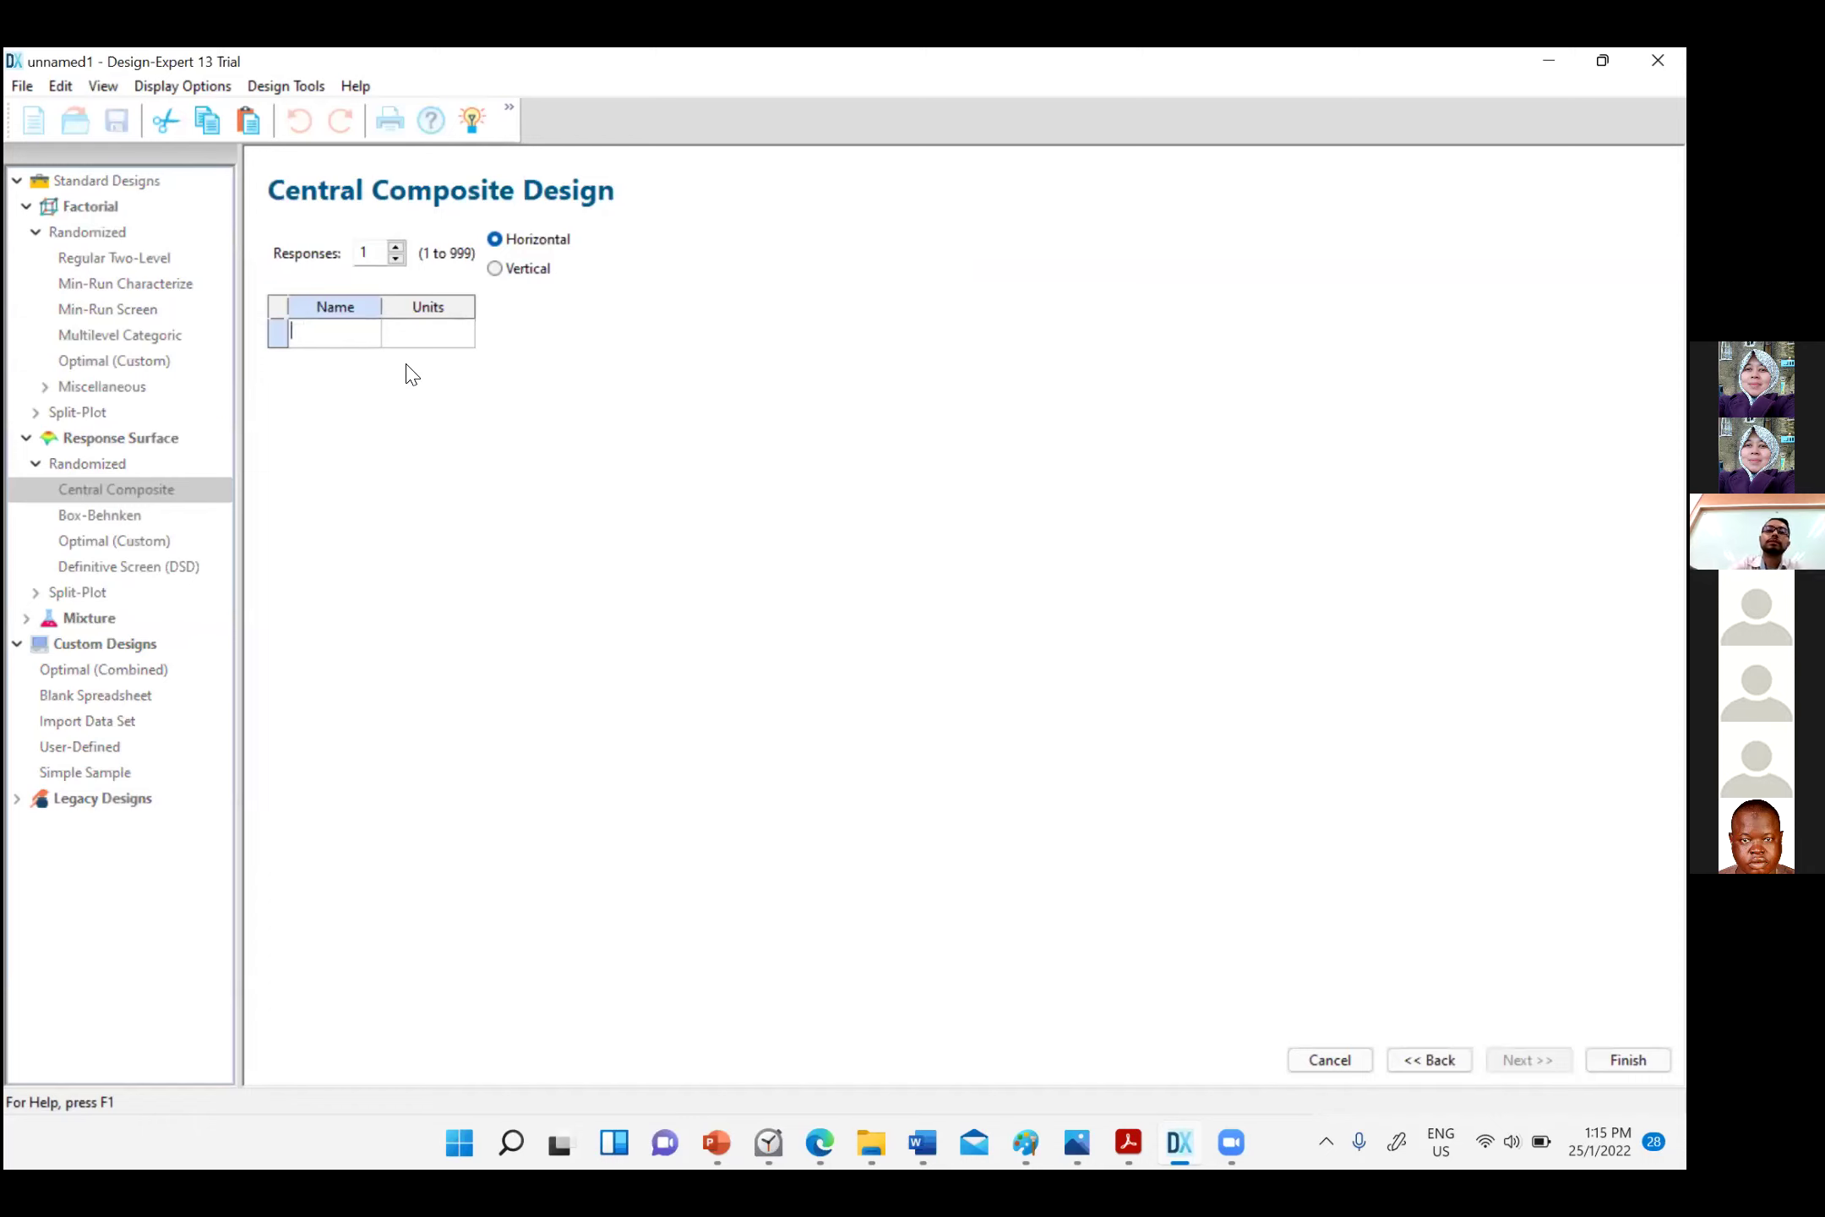
text(hybri)
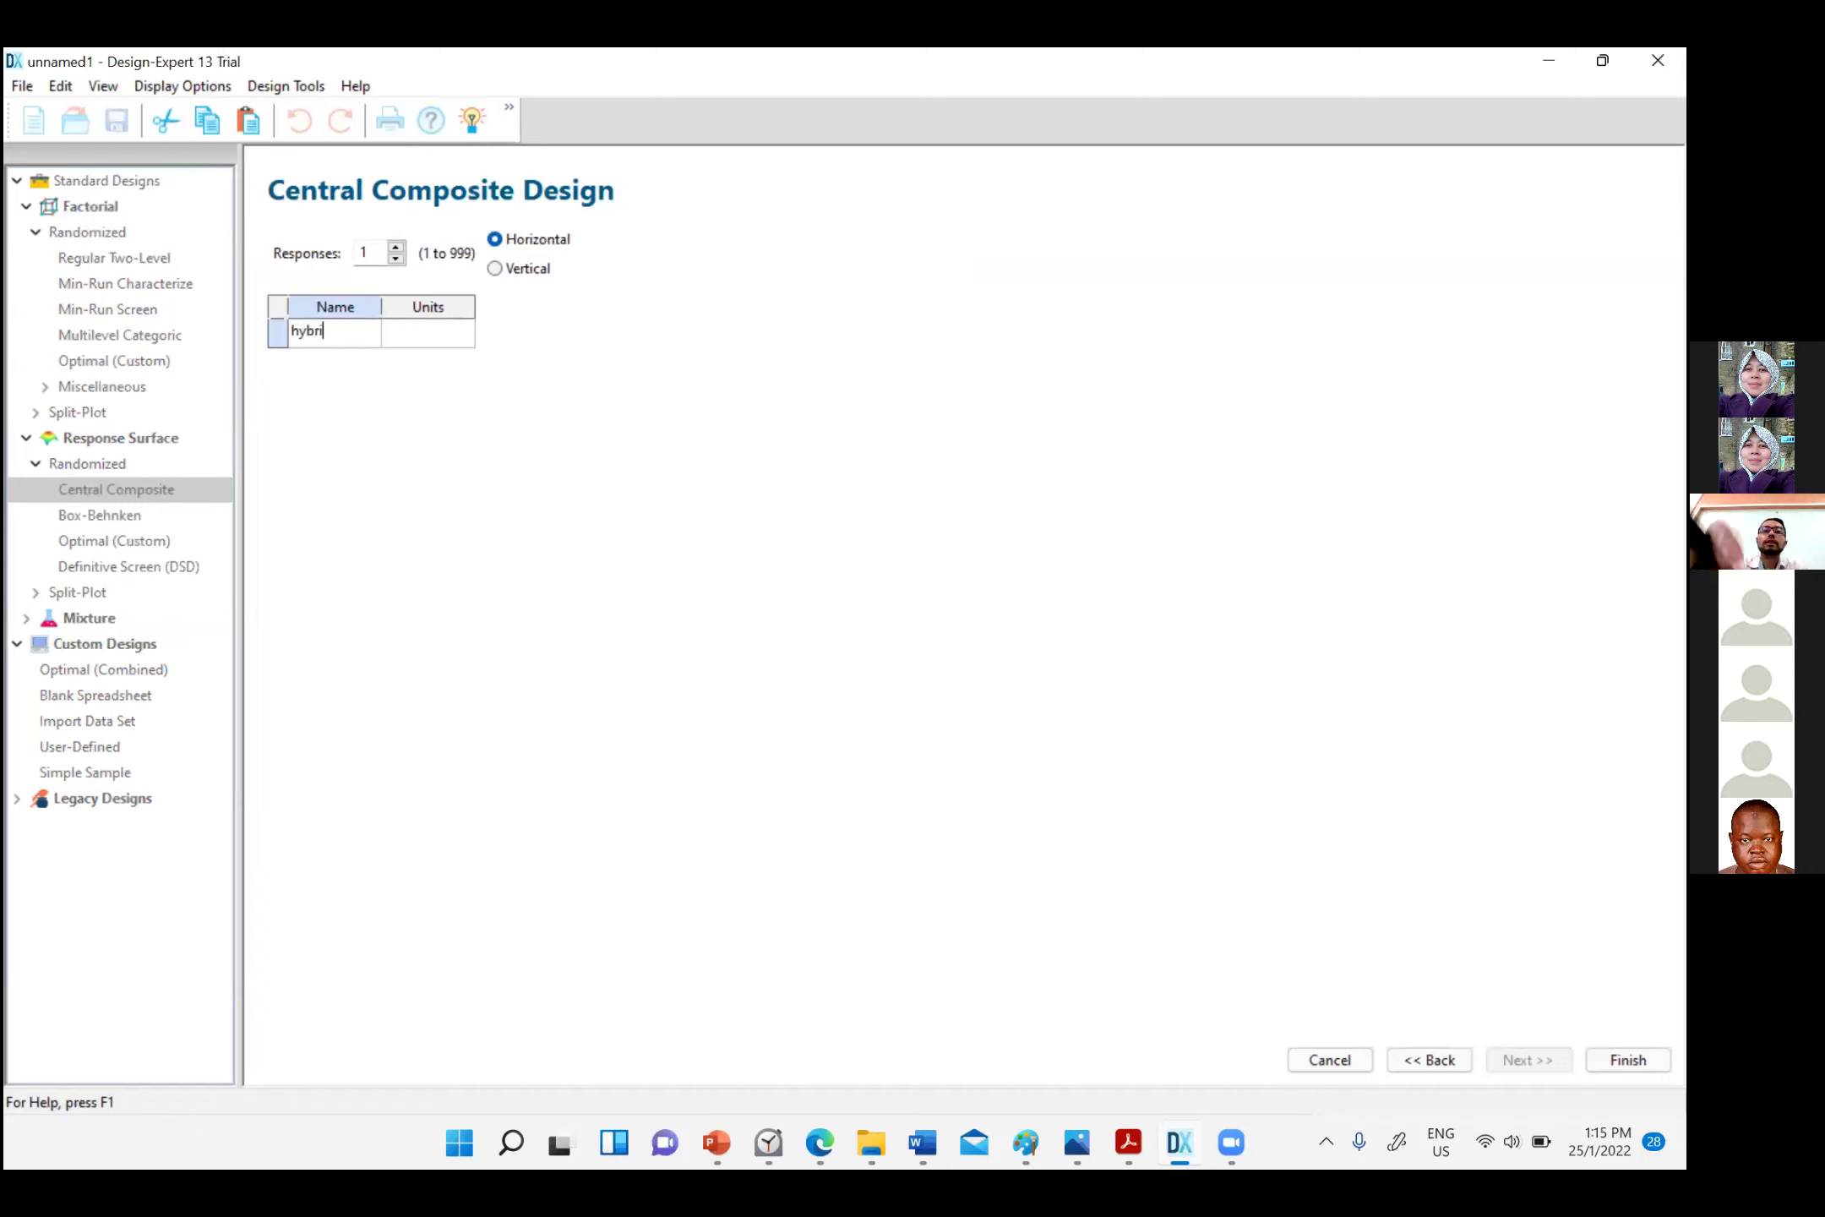
text(dization current)
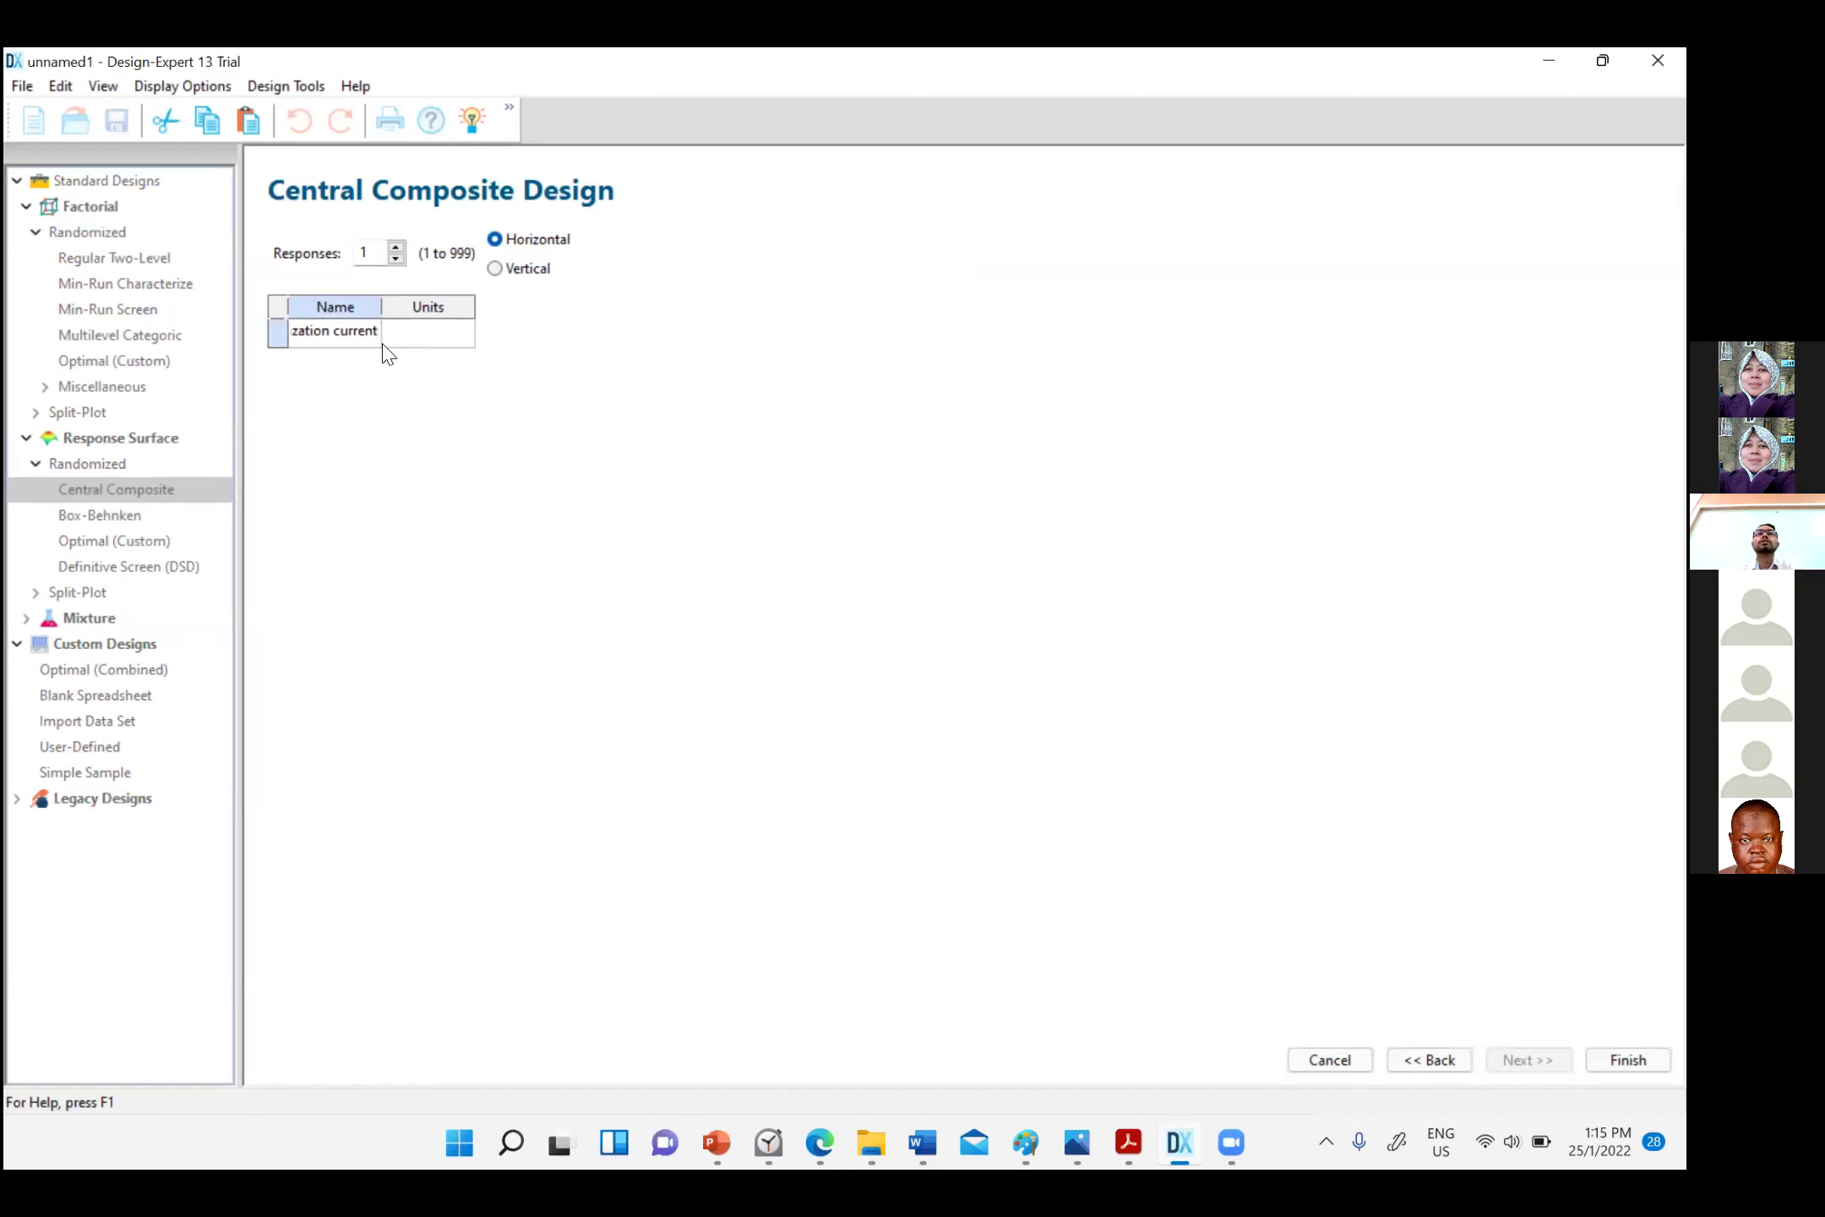
click(397, 246)
click(396, 246)
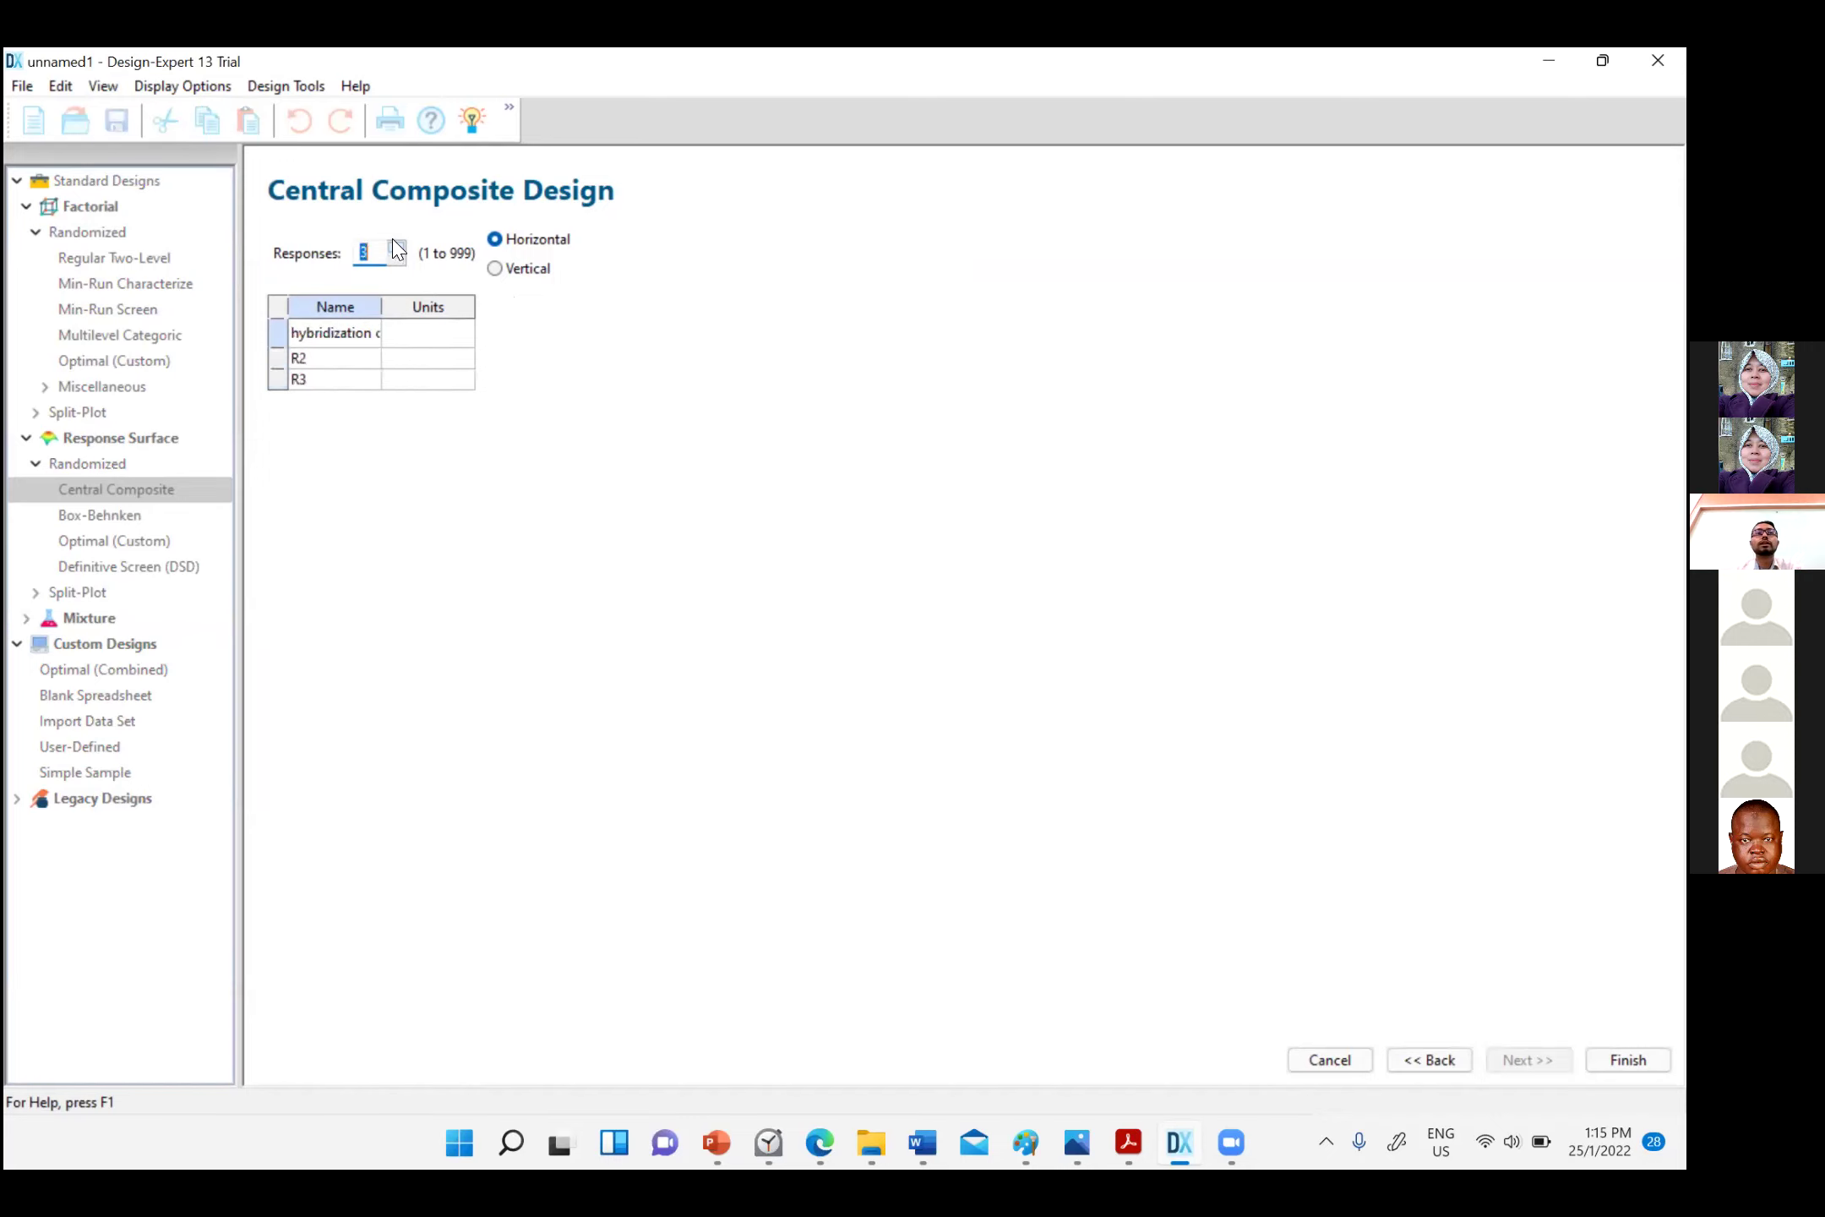
click(396, 246)
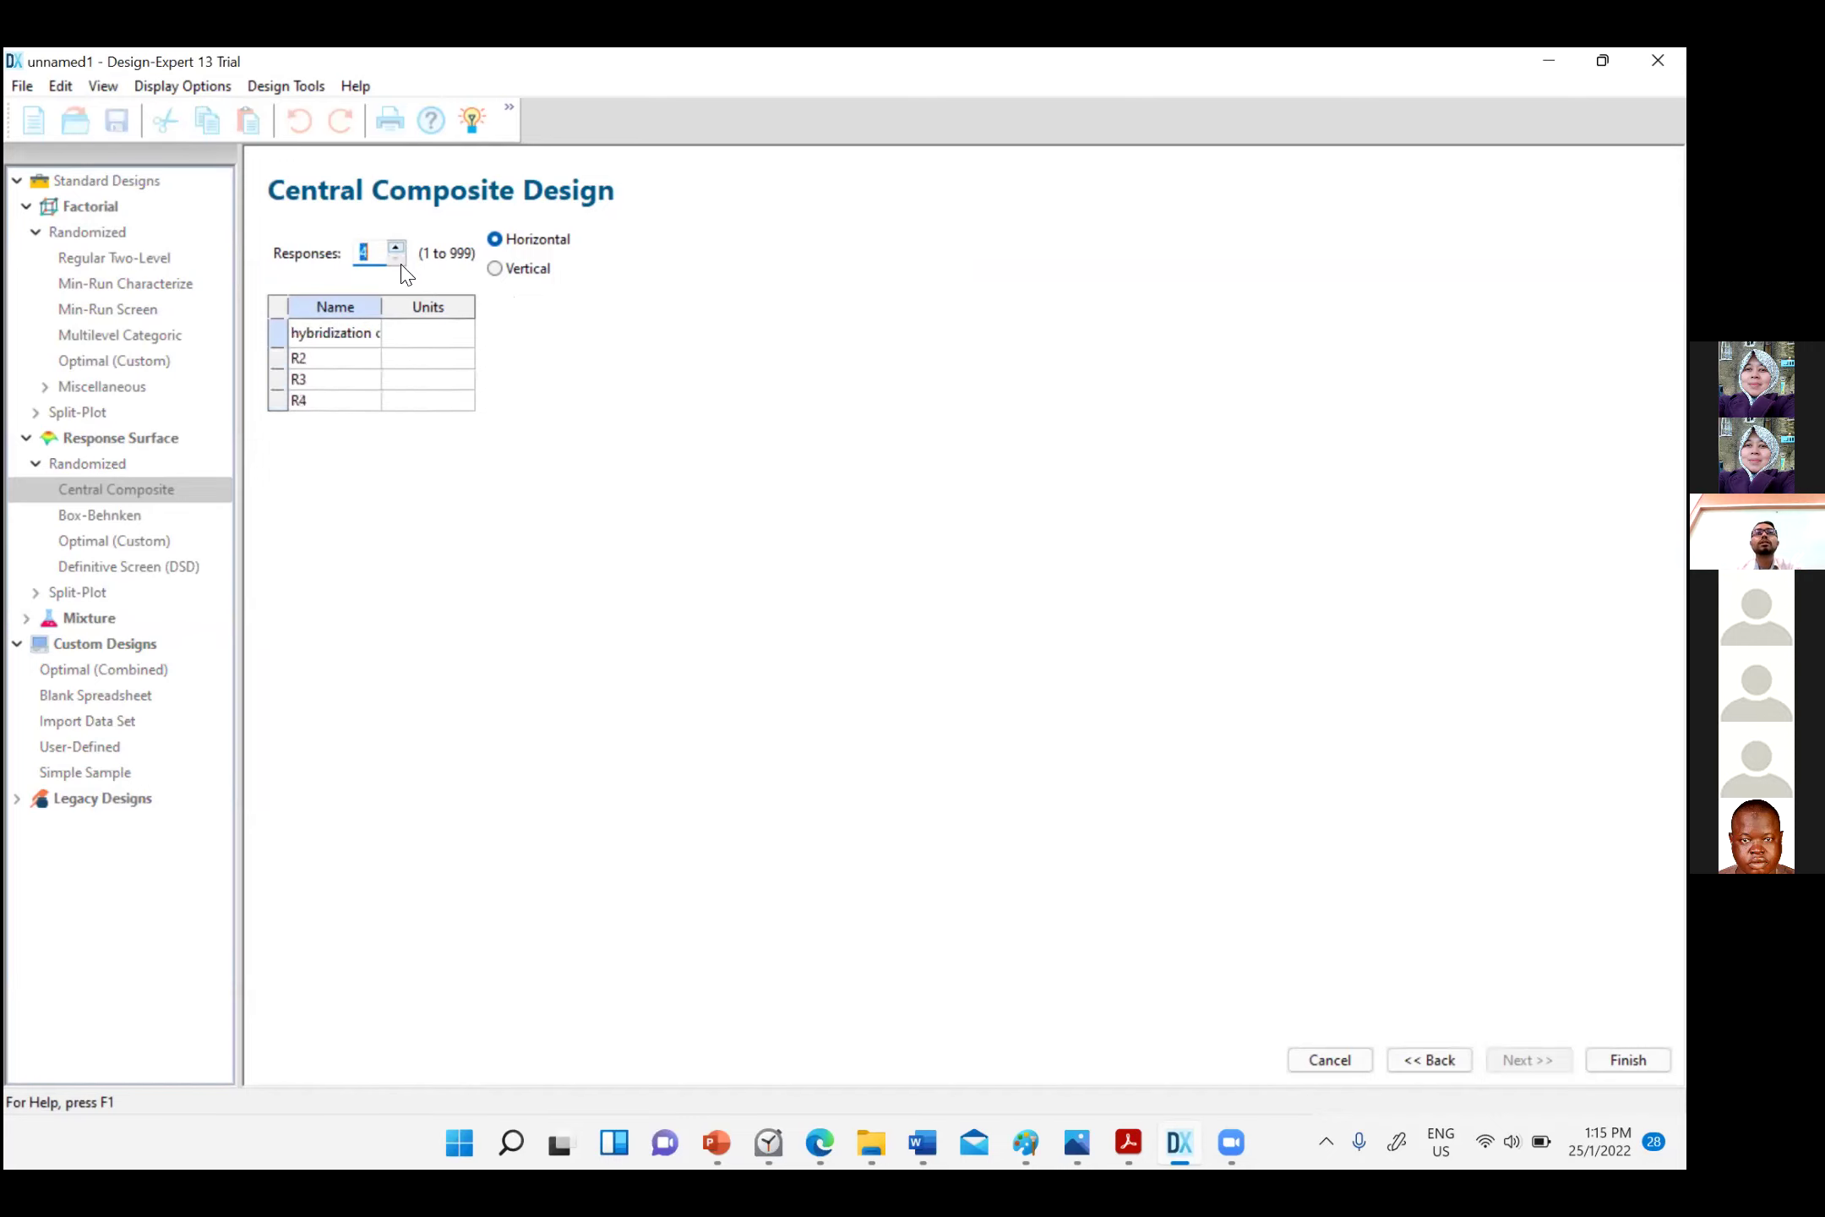
click(394, 258)
click(394, 258)
click(395, 258)
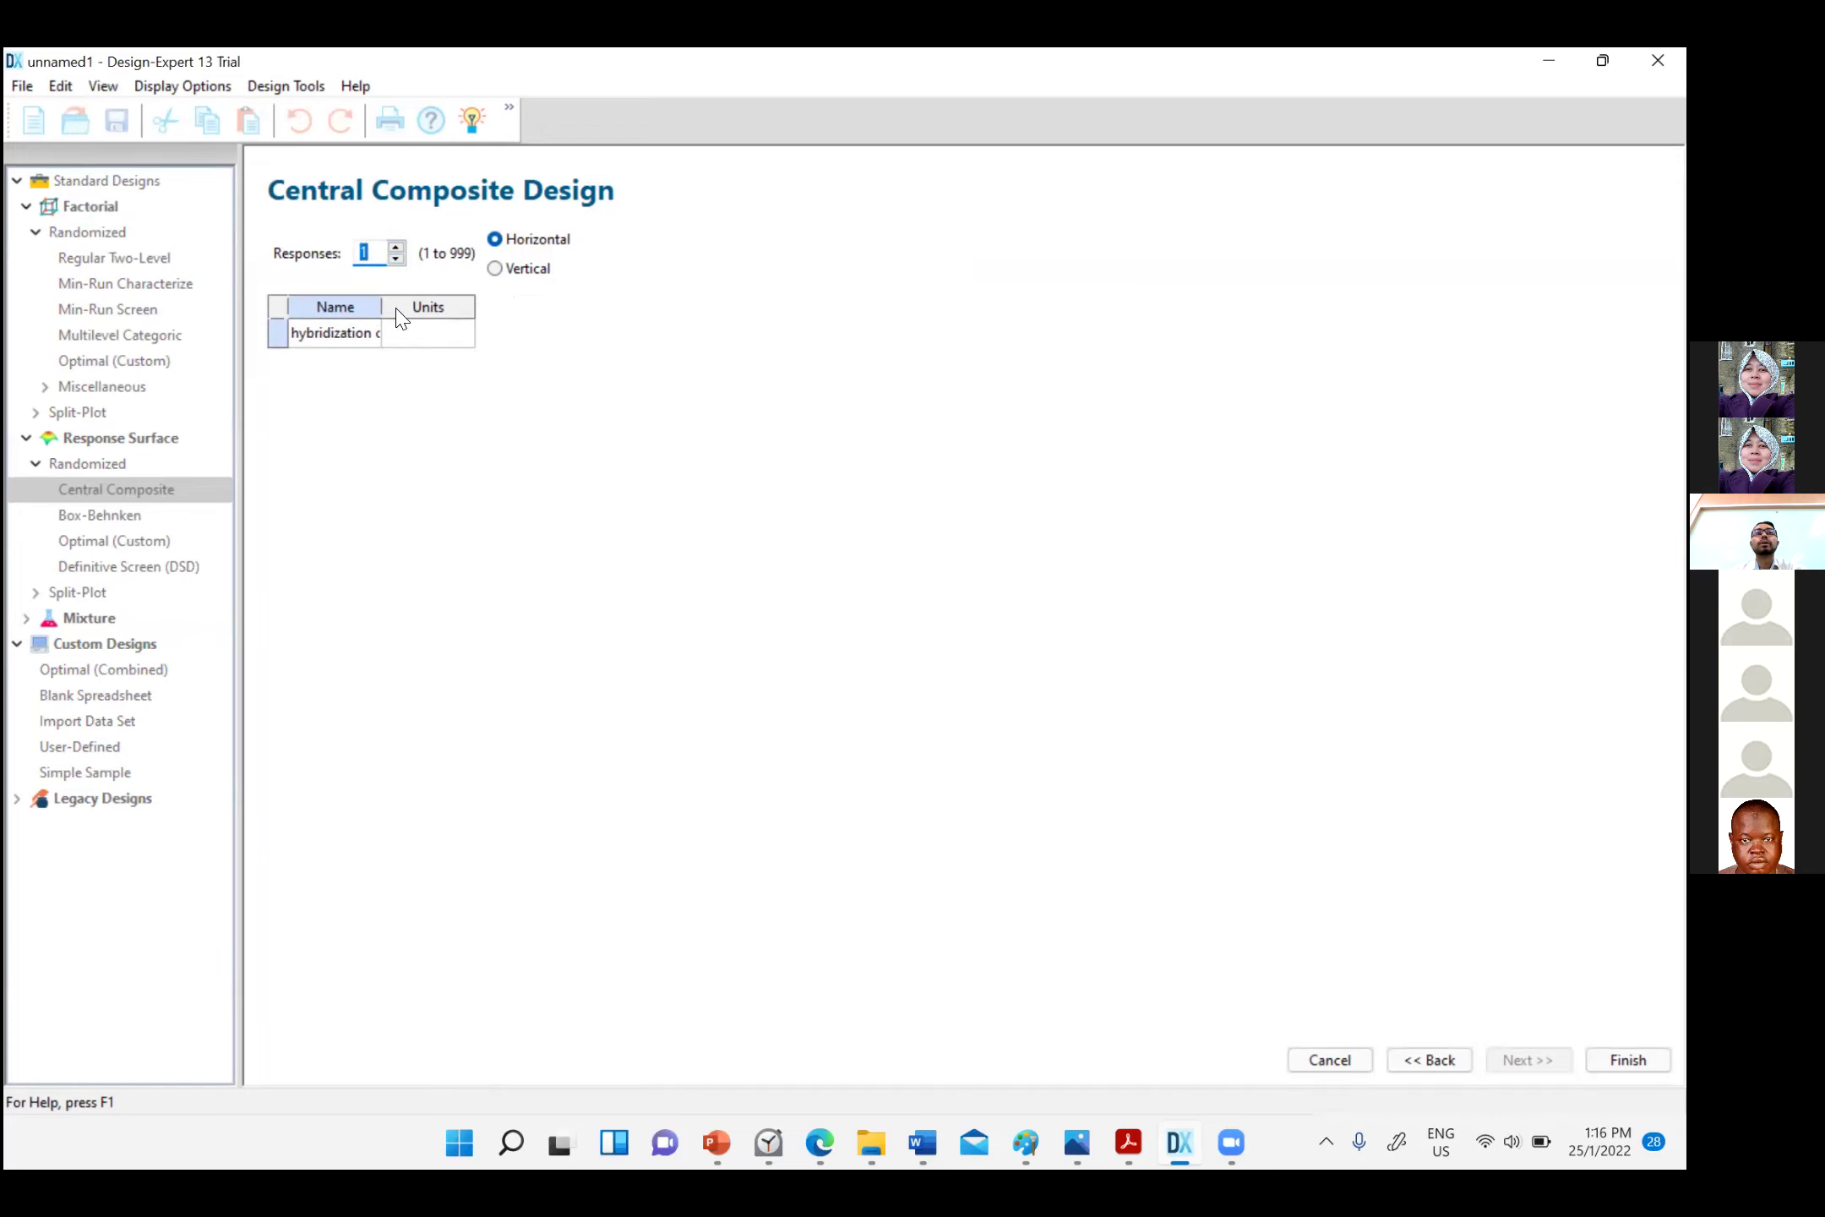
click(1629, 1060)
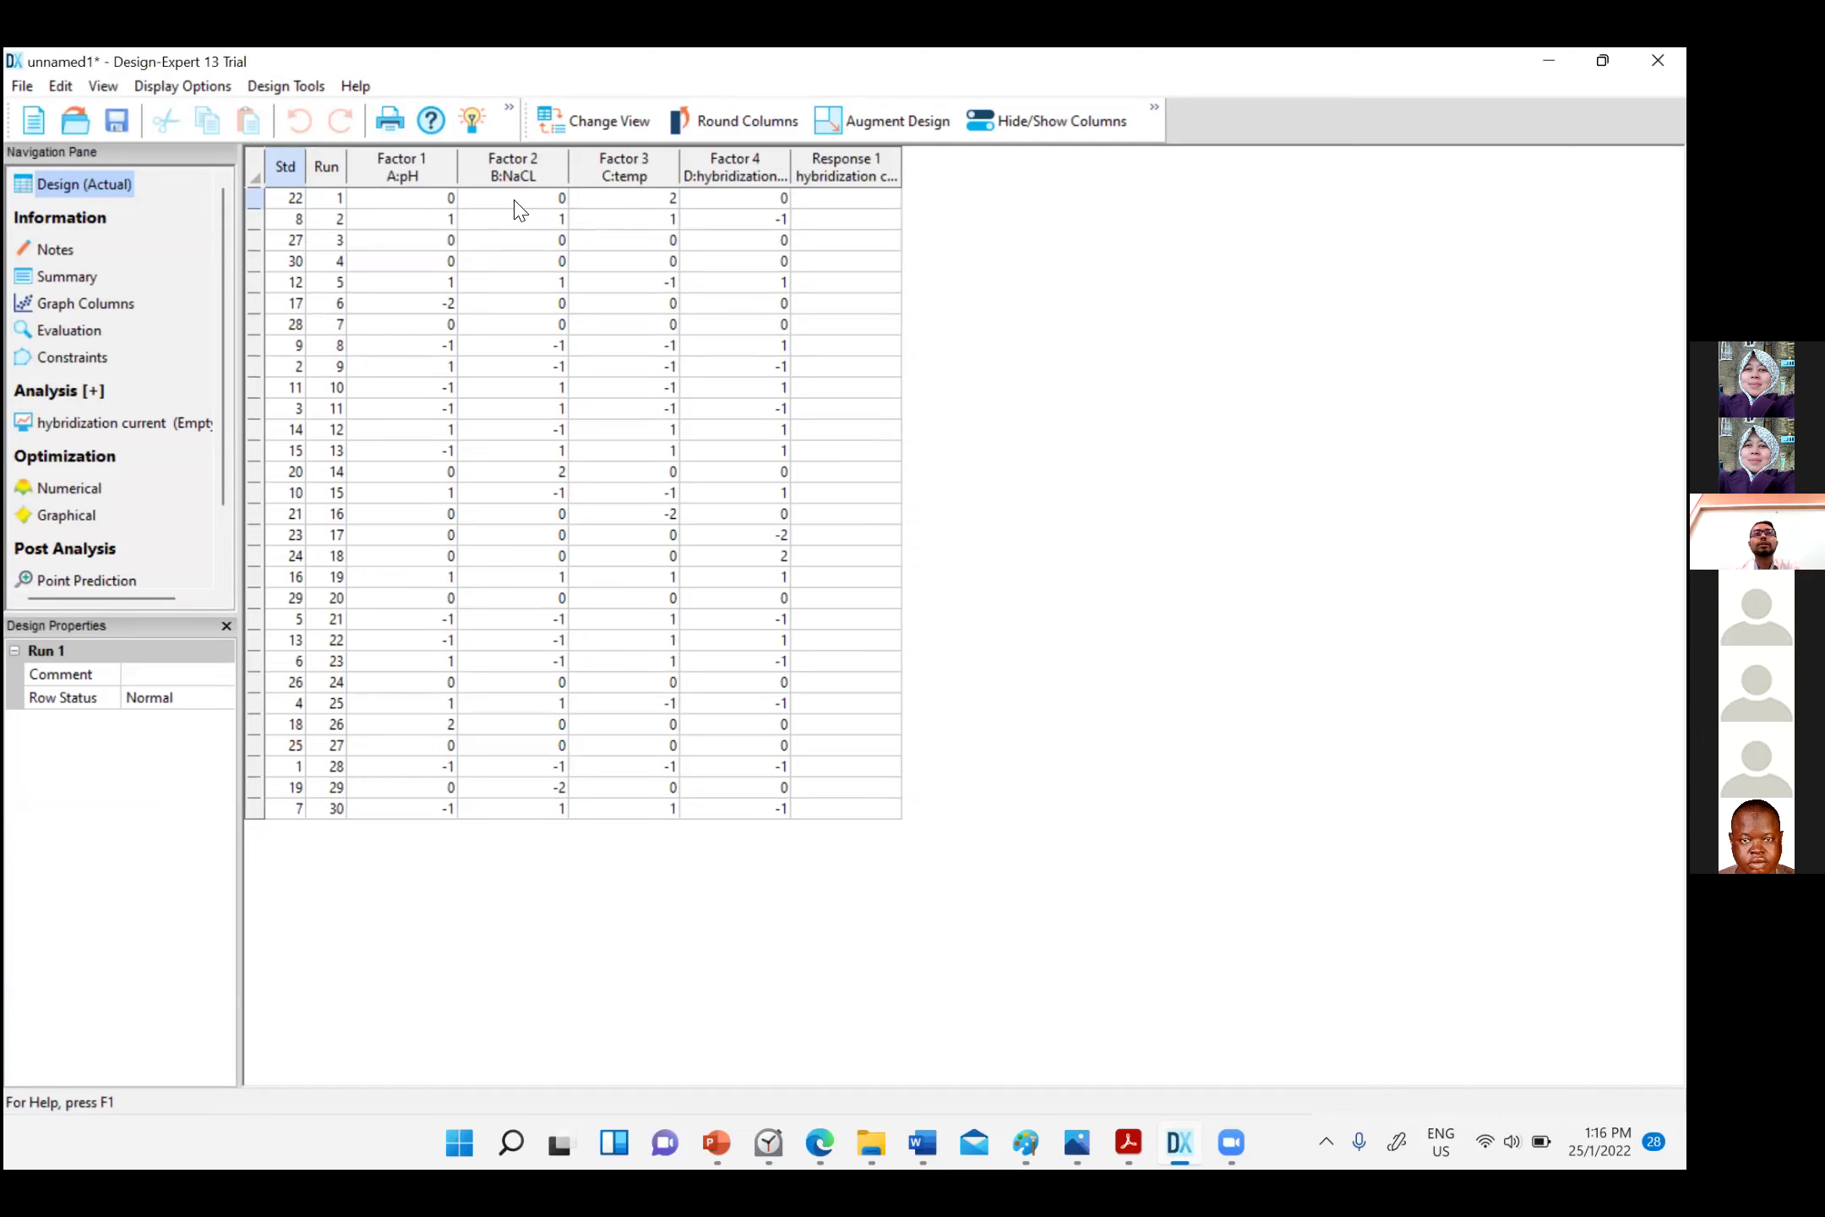
Try opening Dummy RSM from Downloads, then cancel the Save As prompt for unnamed1
click(25, 88)
mouse_move(53, 88)
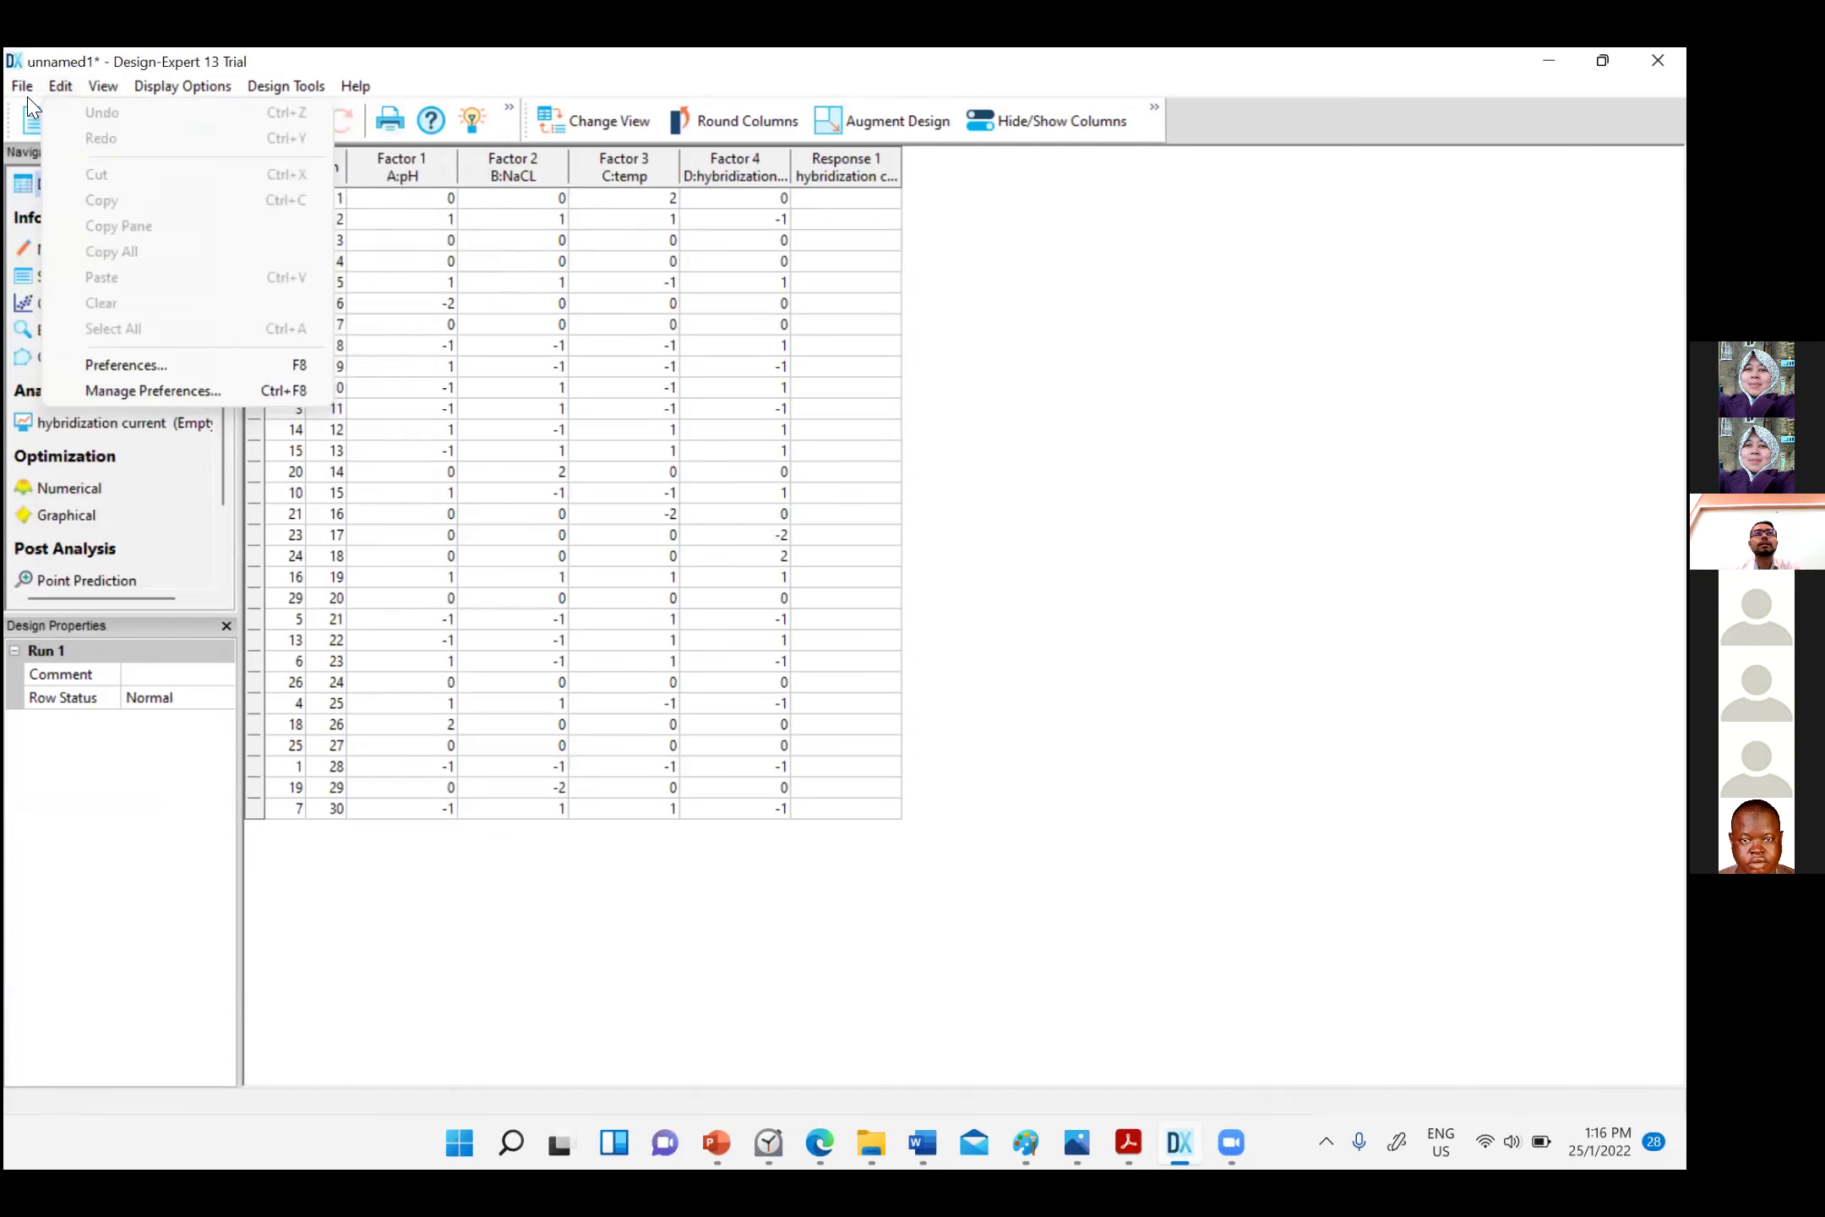
click(53, 140)
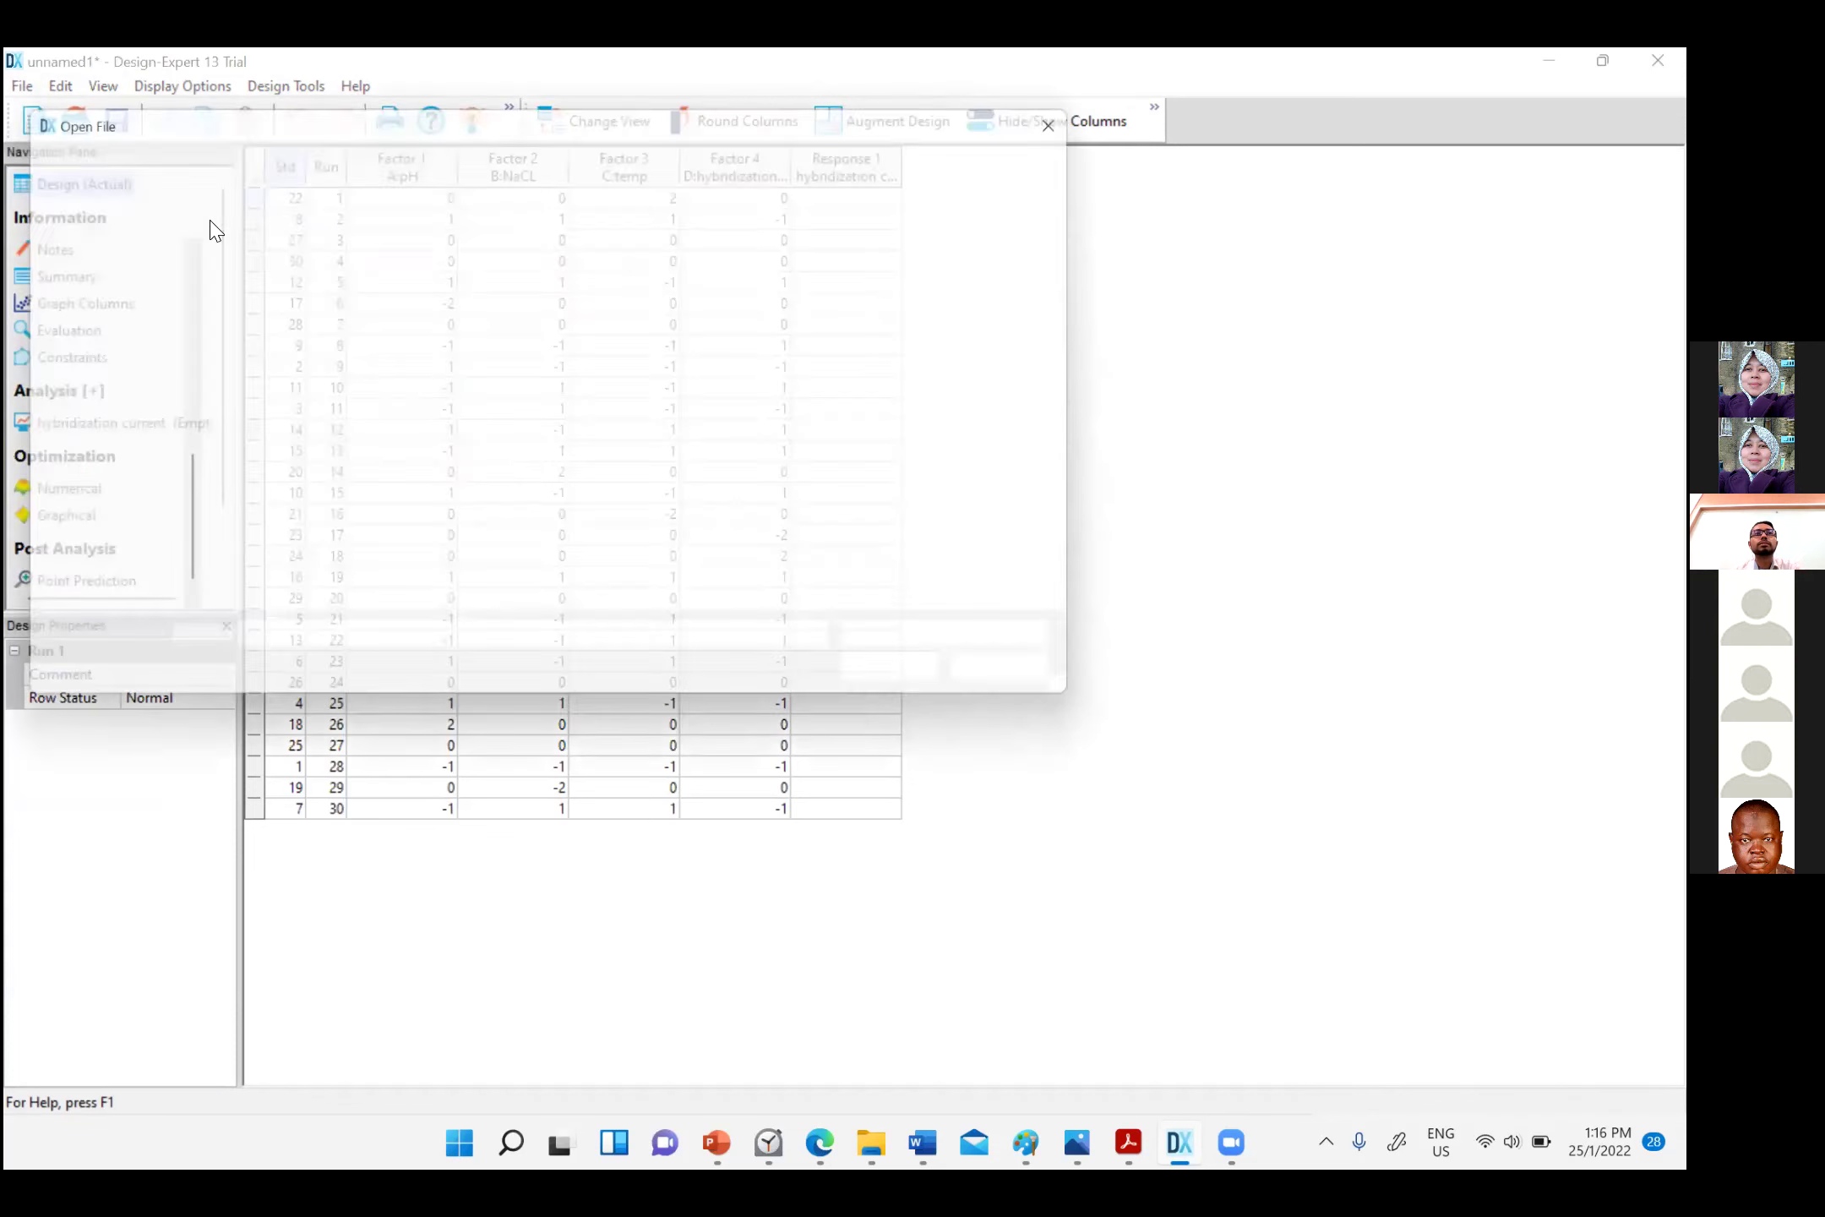
click(296, 342)
double_click(298, 345)
click(826, 593)
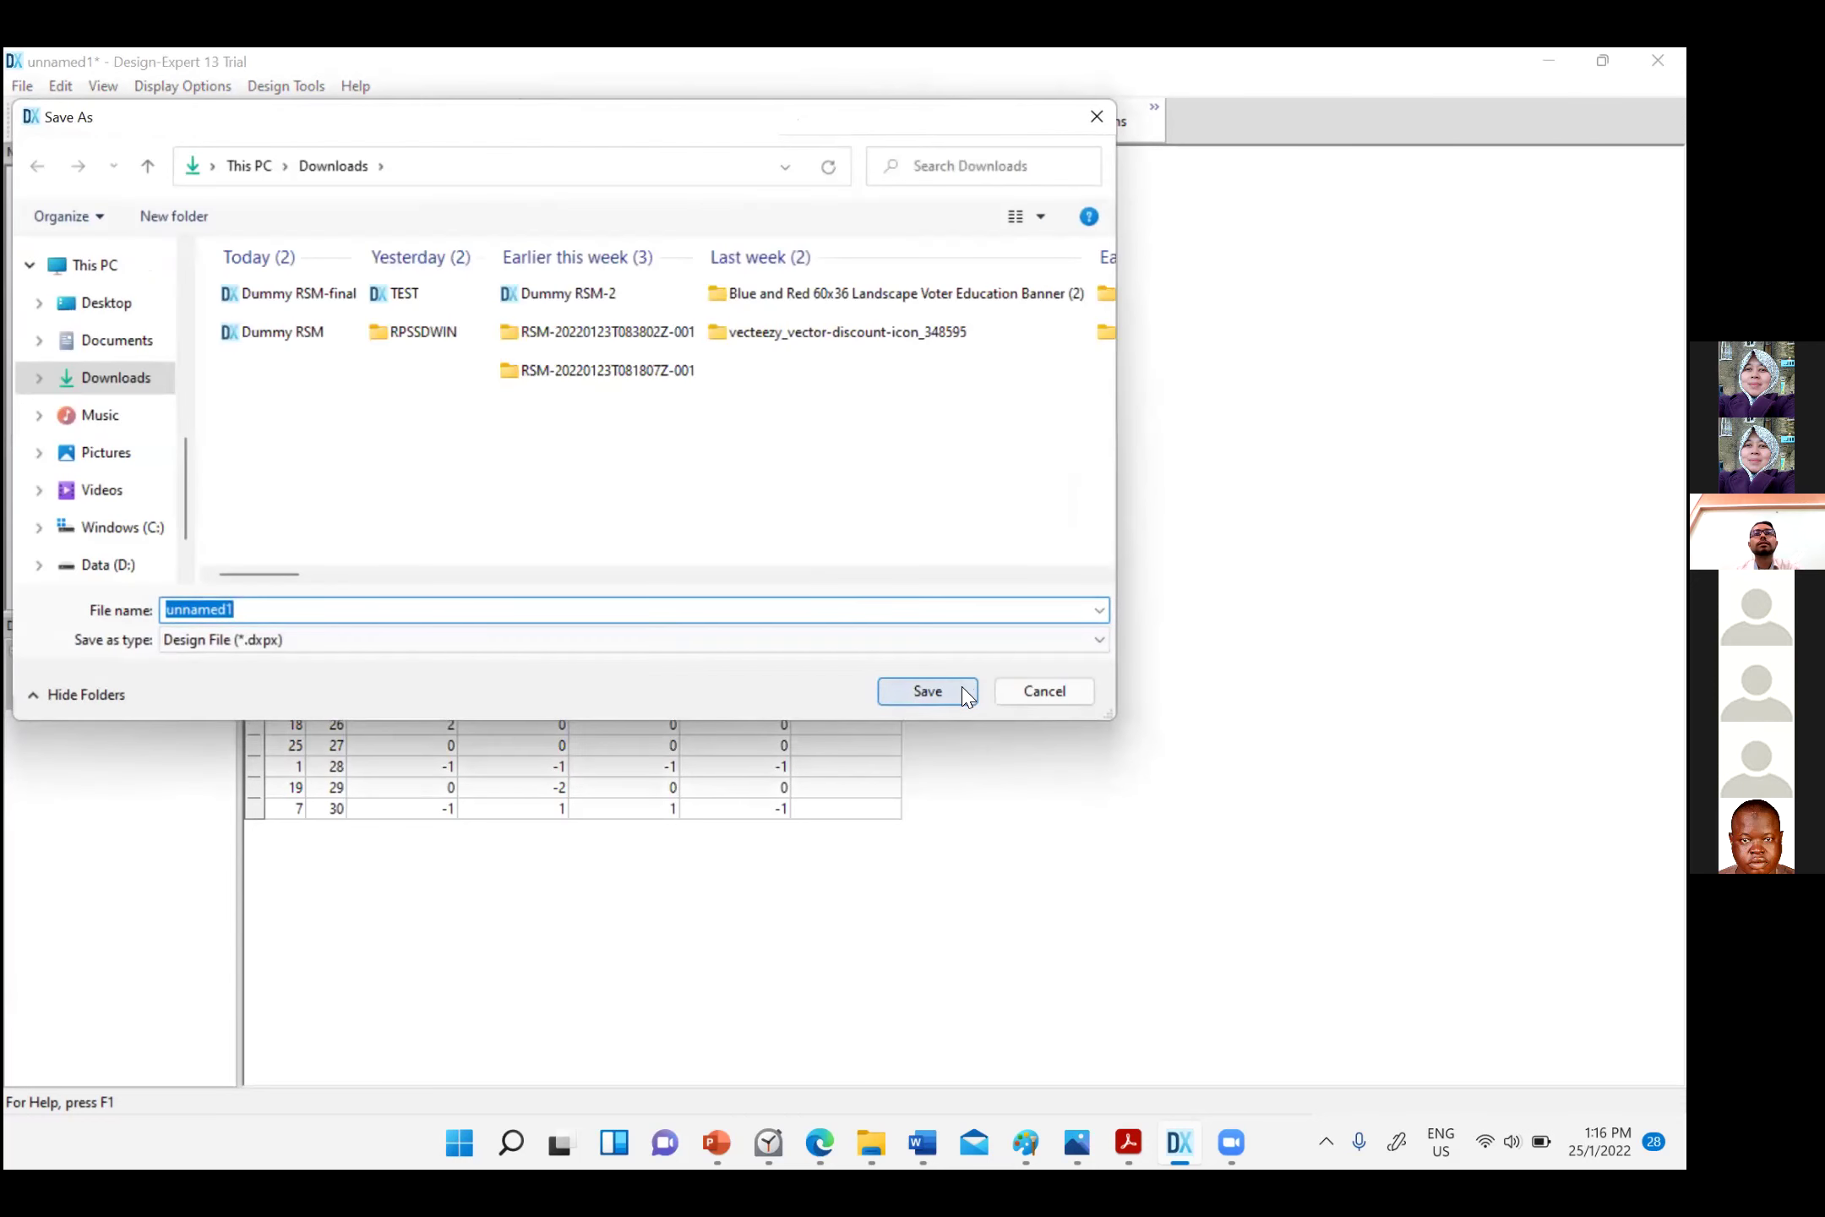
click(1045, 693)
Open Dummy RSM again and decline saving unnamed1
click(30, 87)
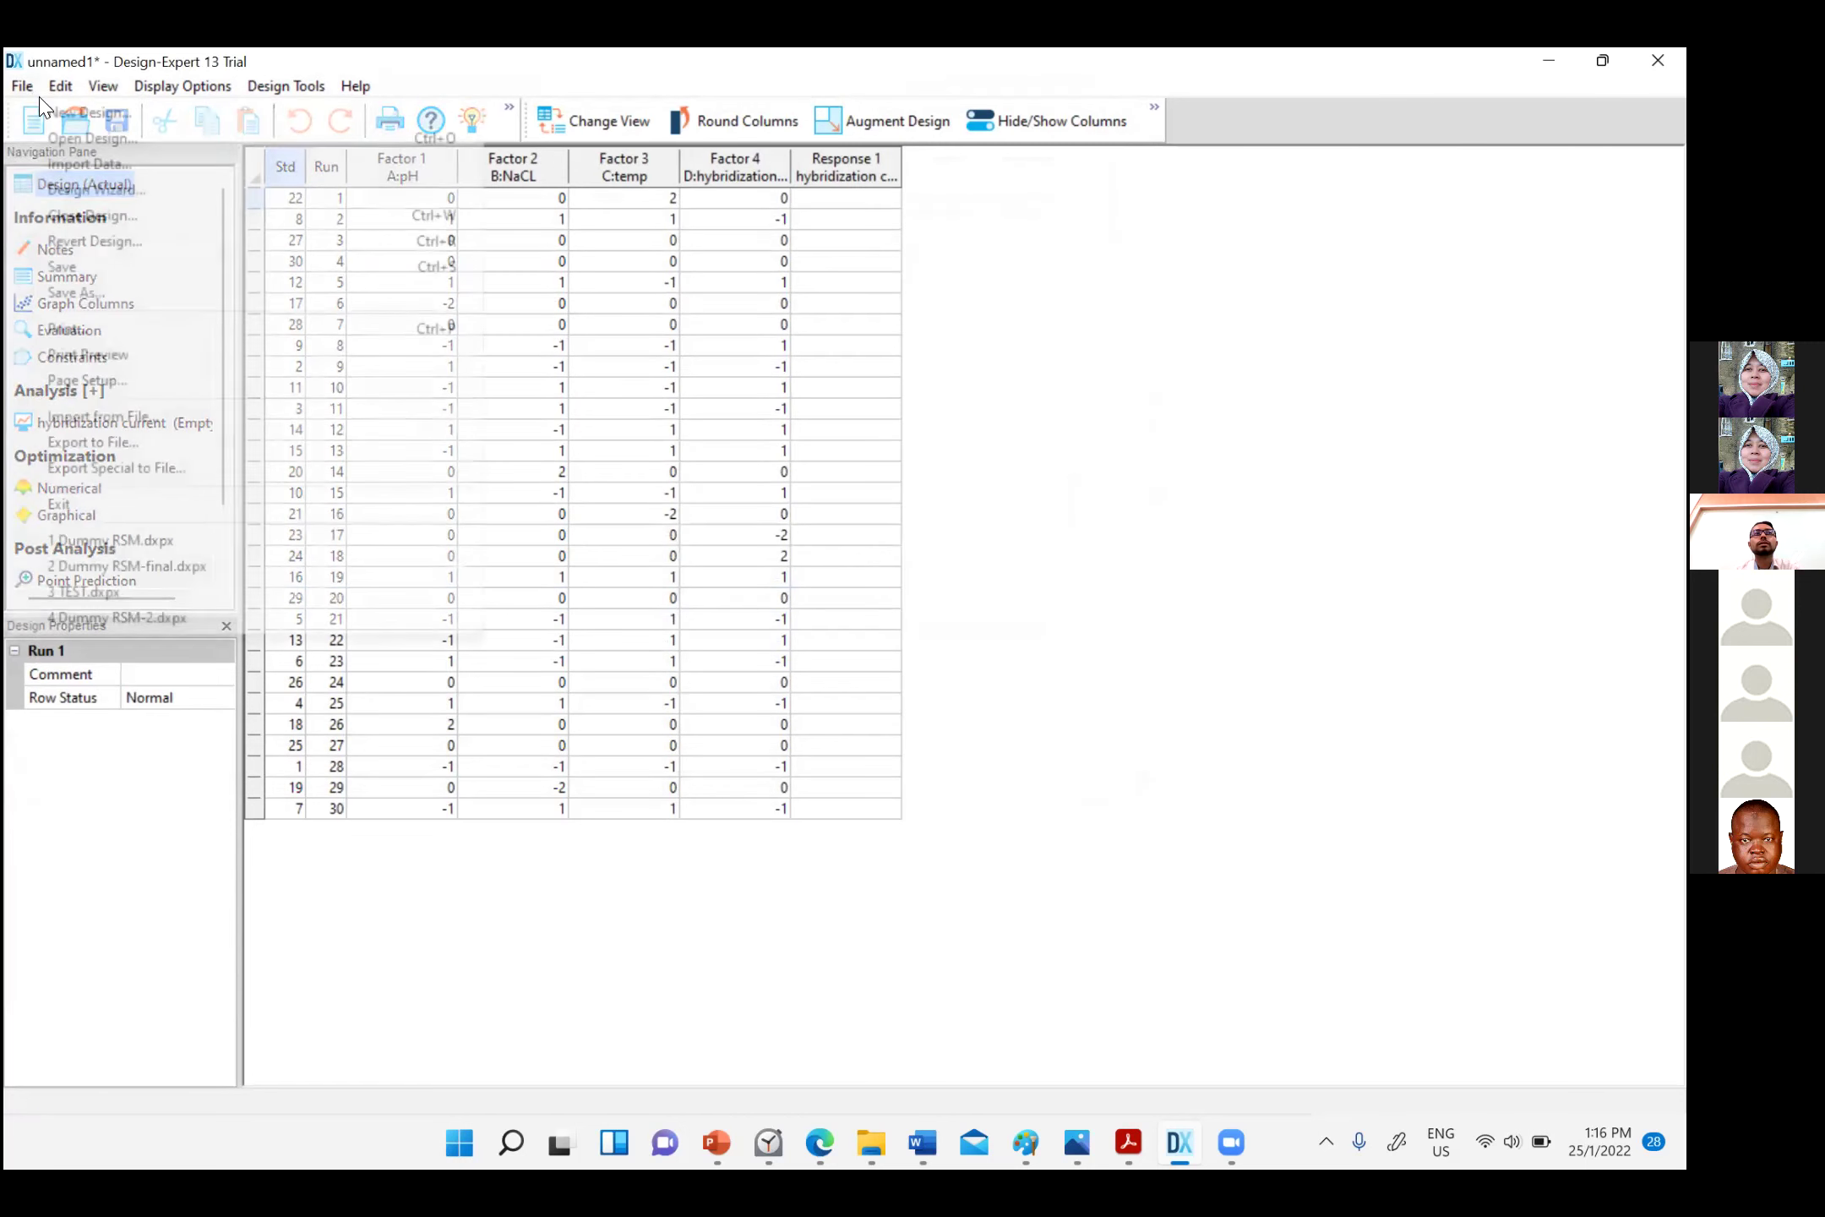
click(76, 135)
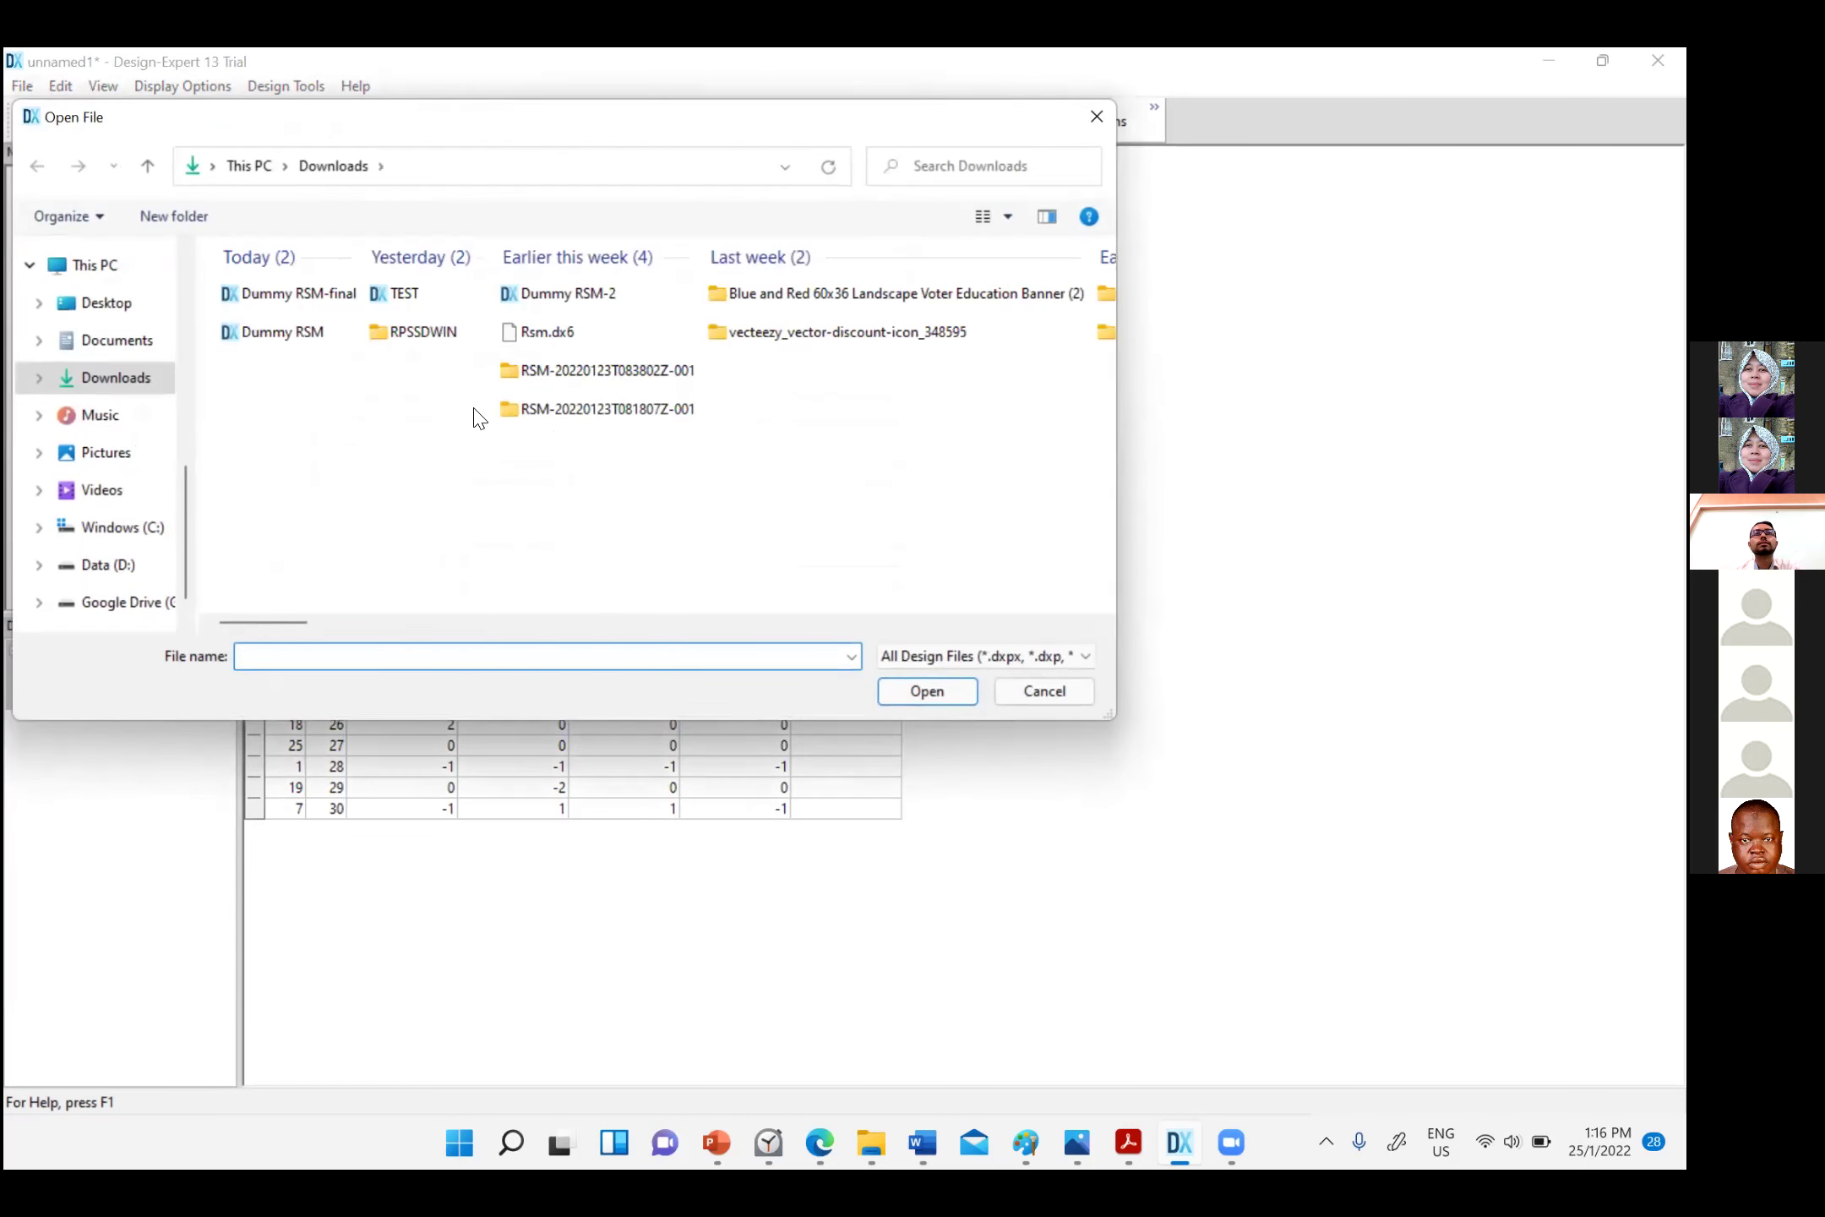
double_click(306, 332)
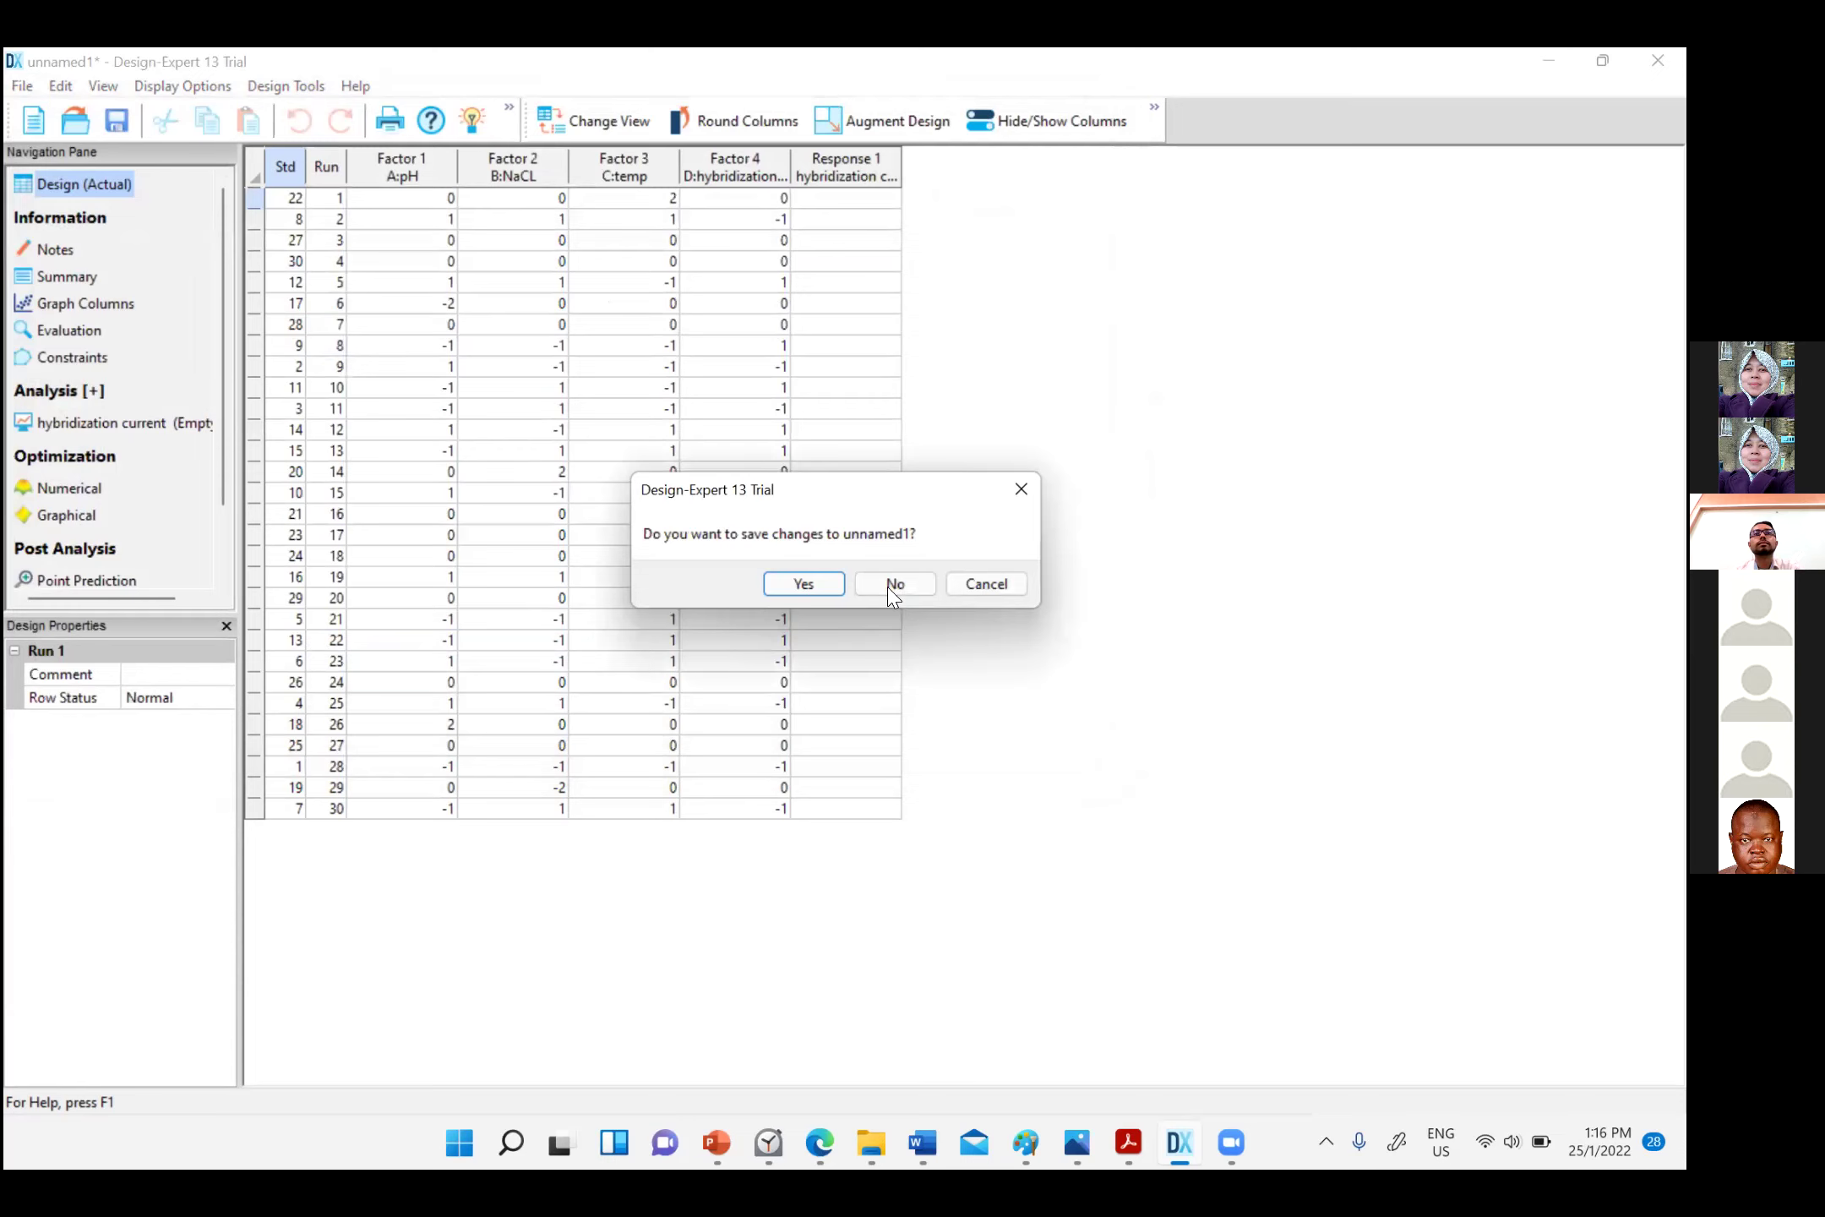
click(894, 589)
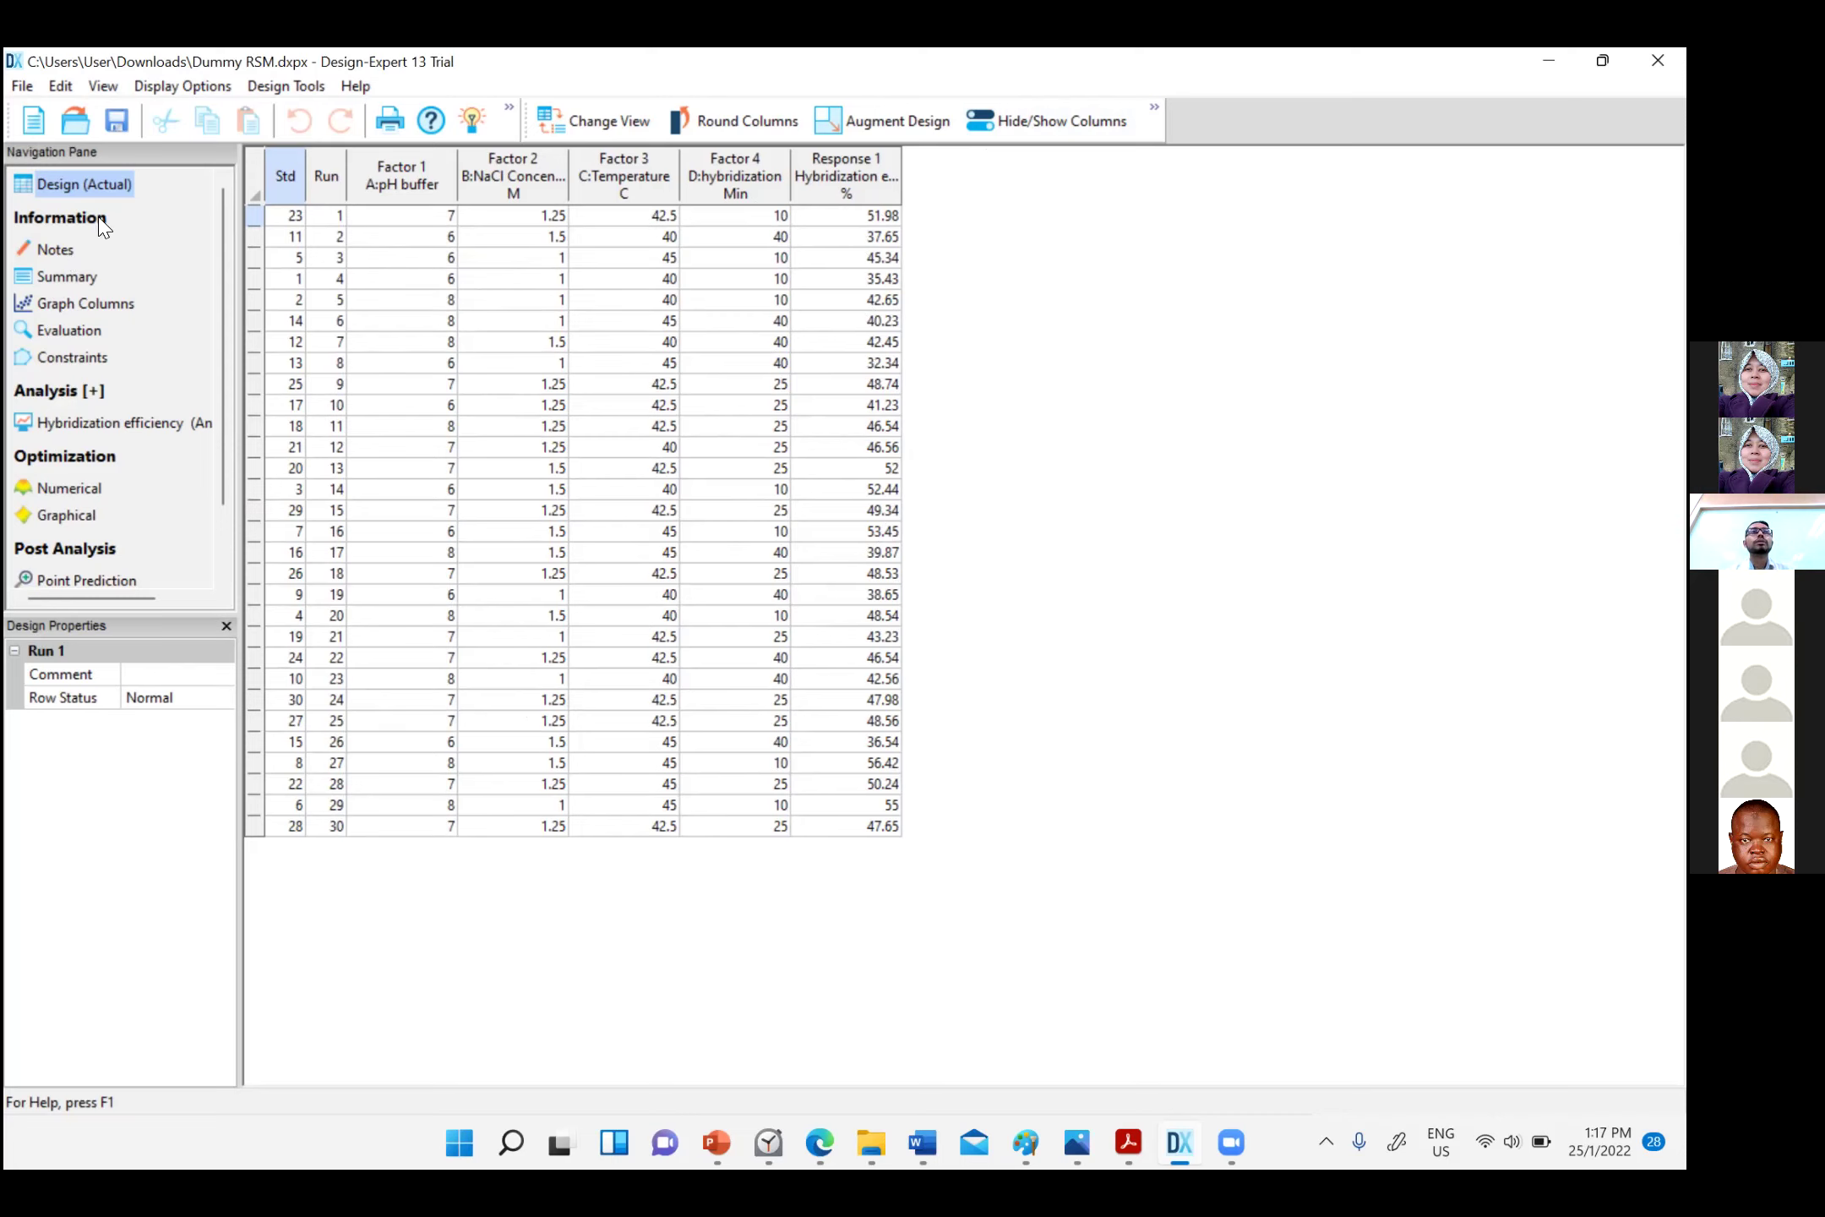
Open the Hybridization efficiency analysis under the Analysis node
click(91, 423)
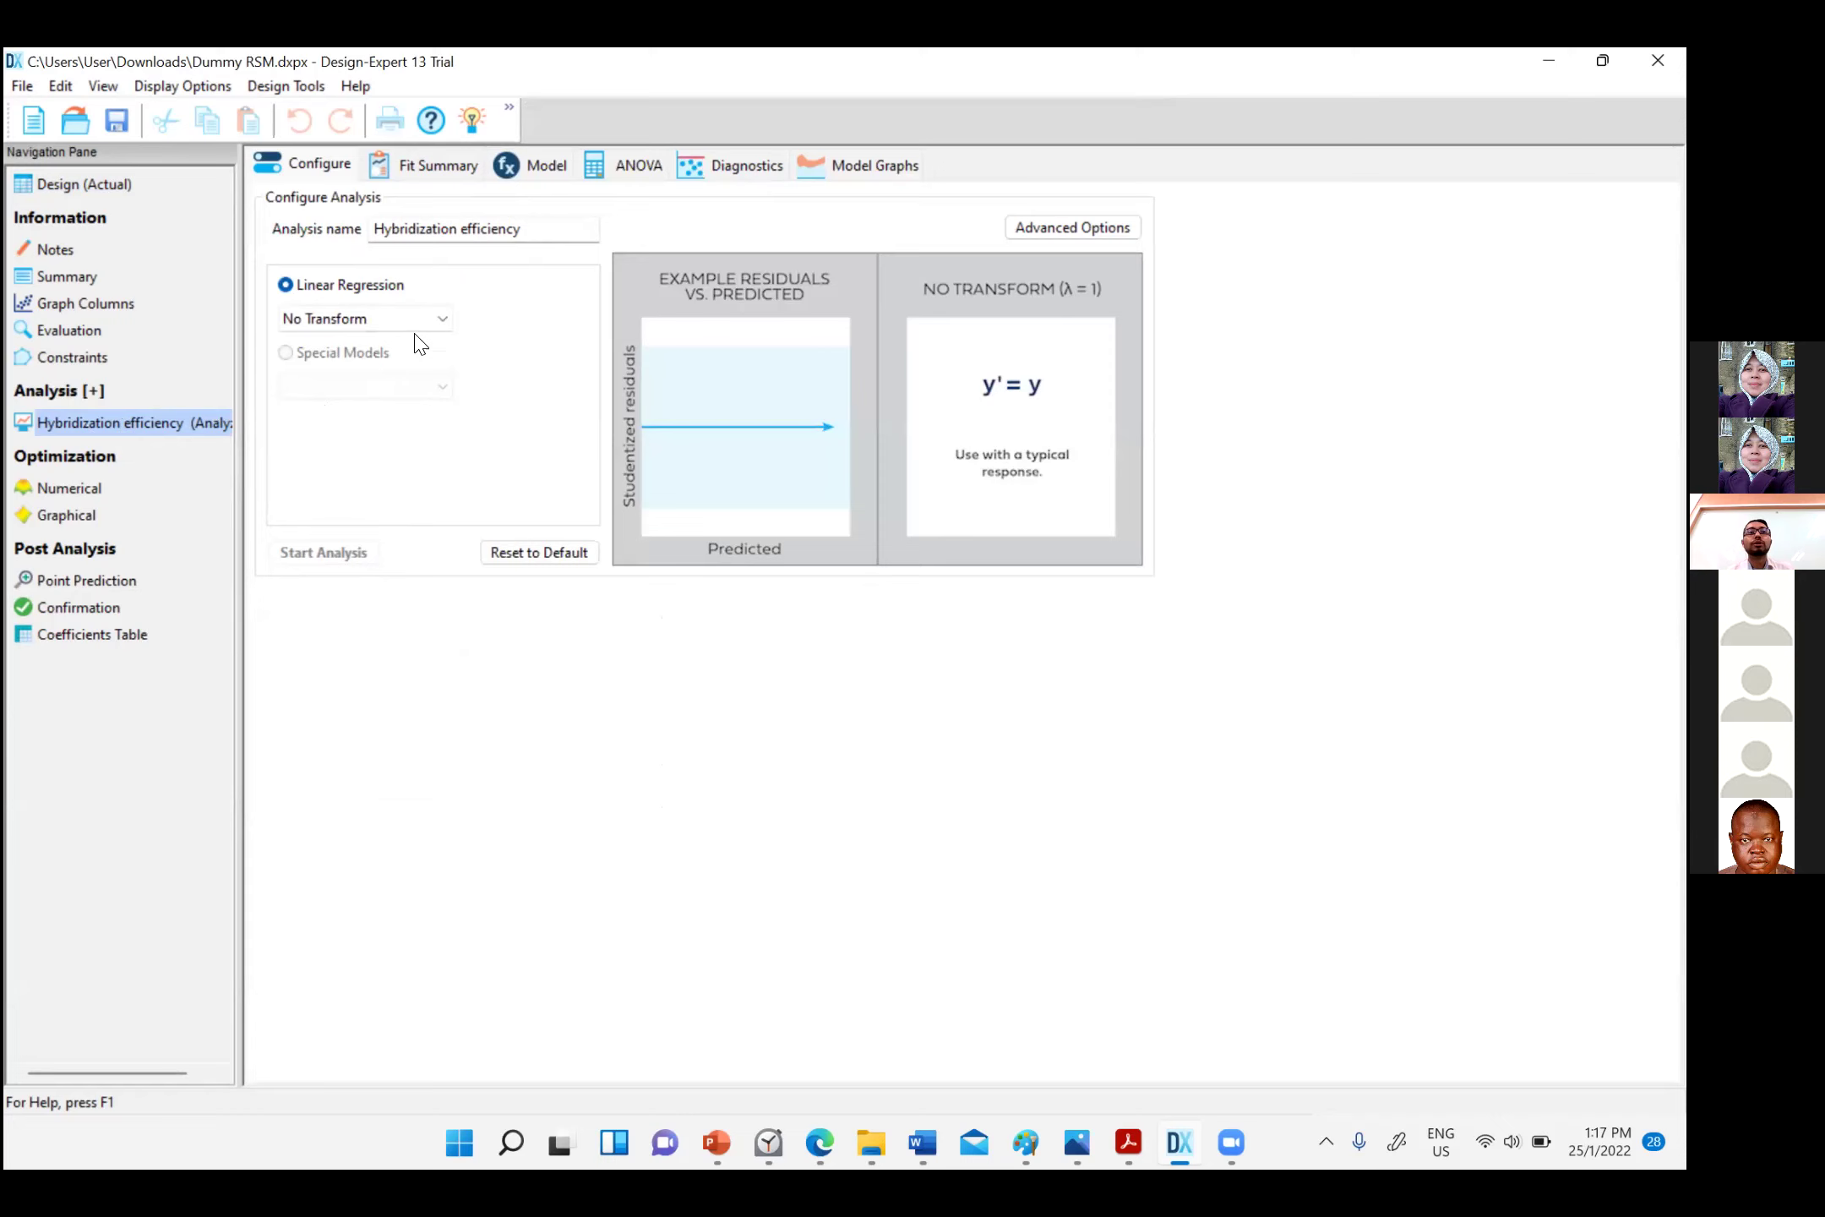
Review the Fit Summary's suggested Quadratic model, then view the residual diagnostics plots
click(438, 169)
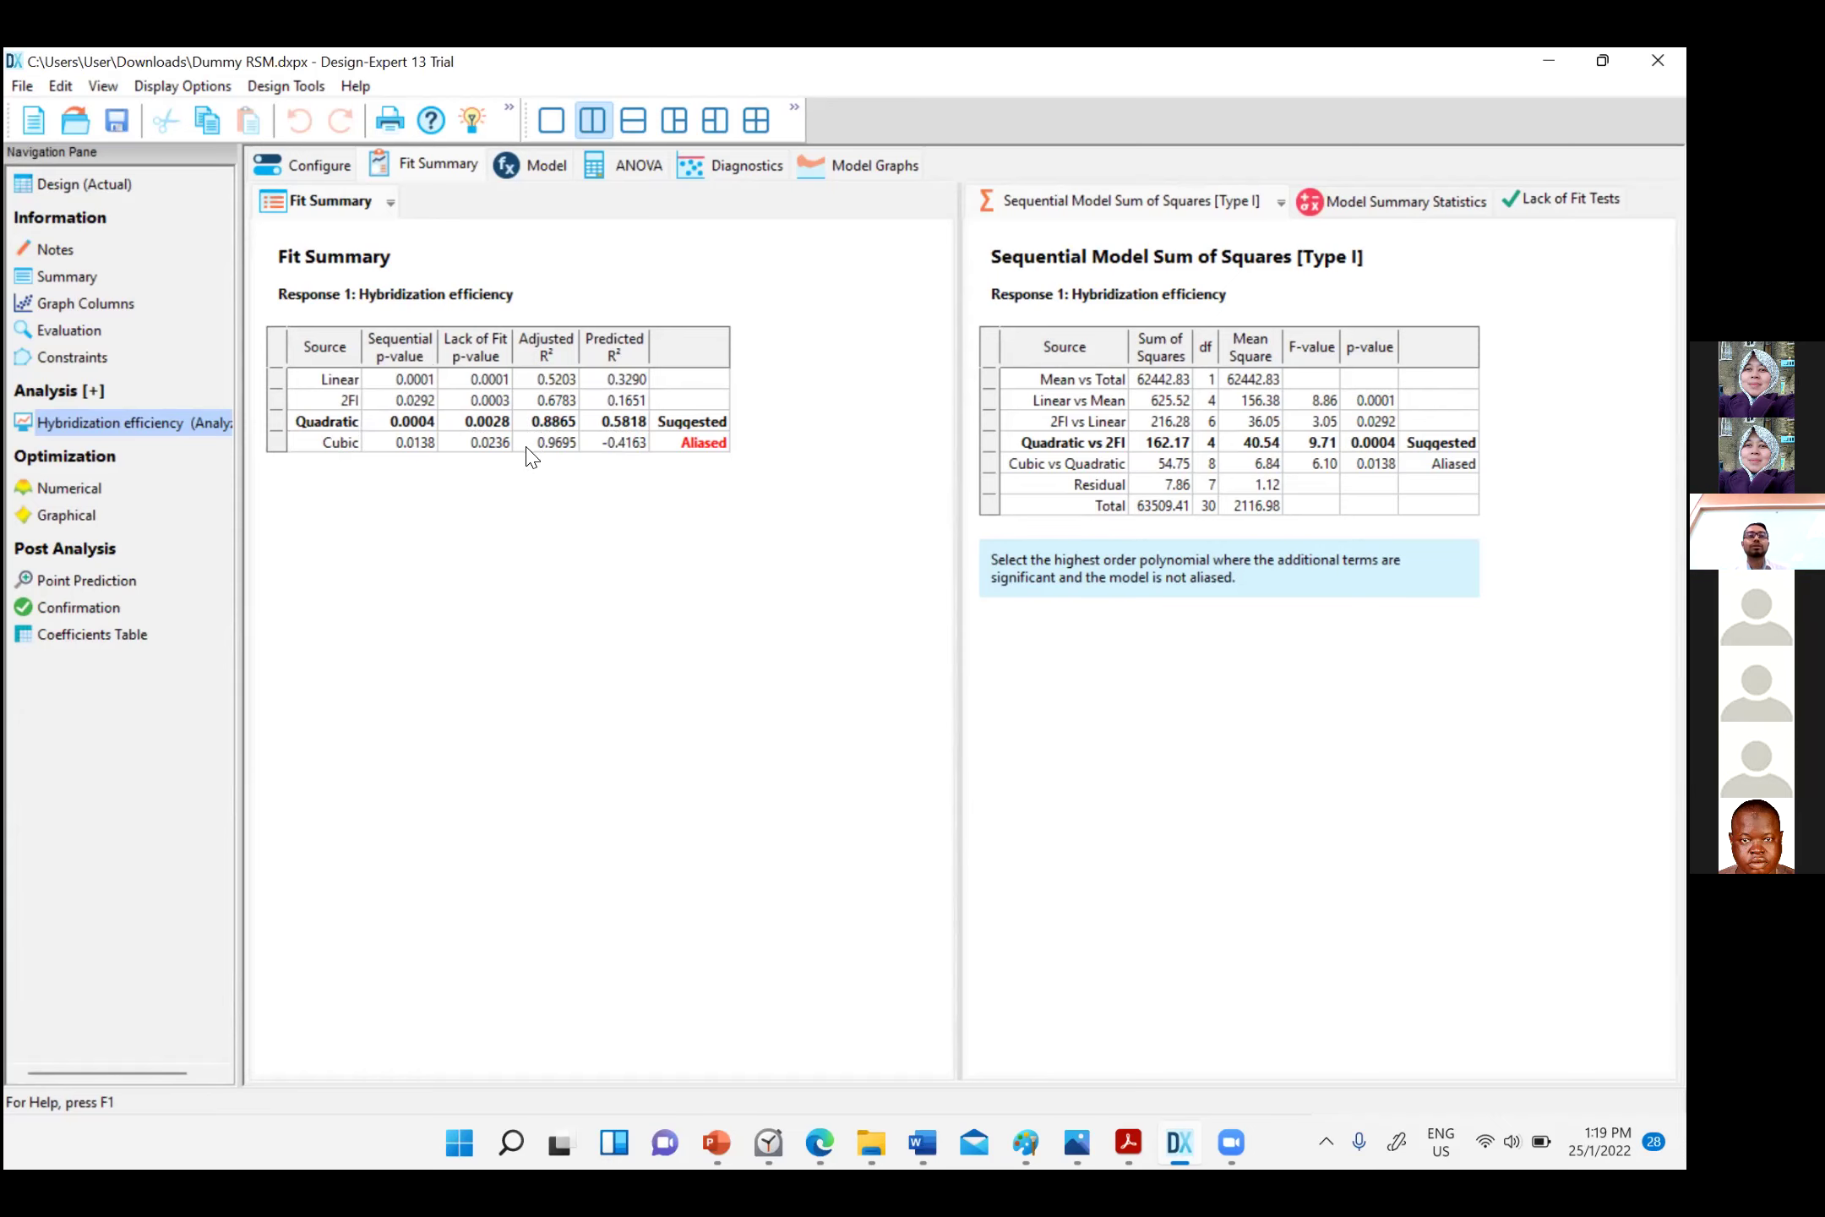
click(725, 171)
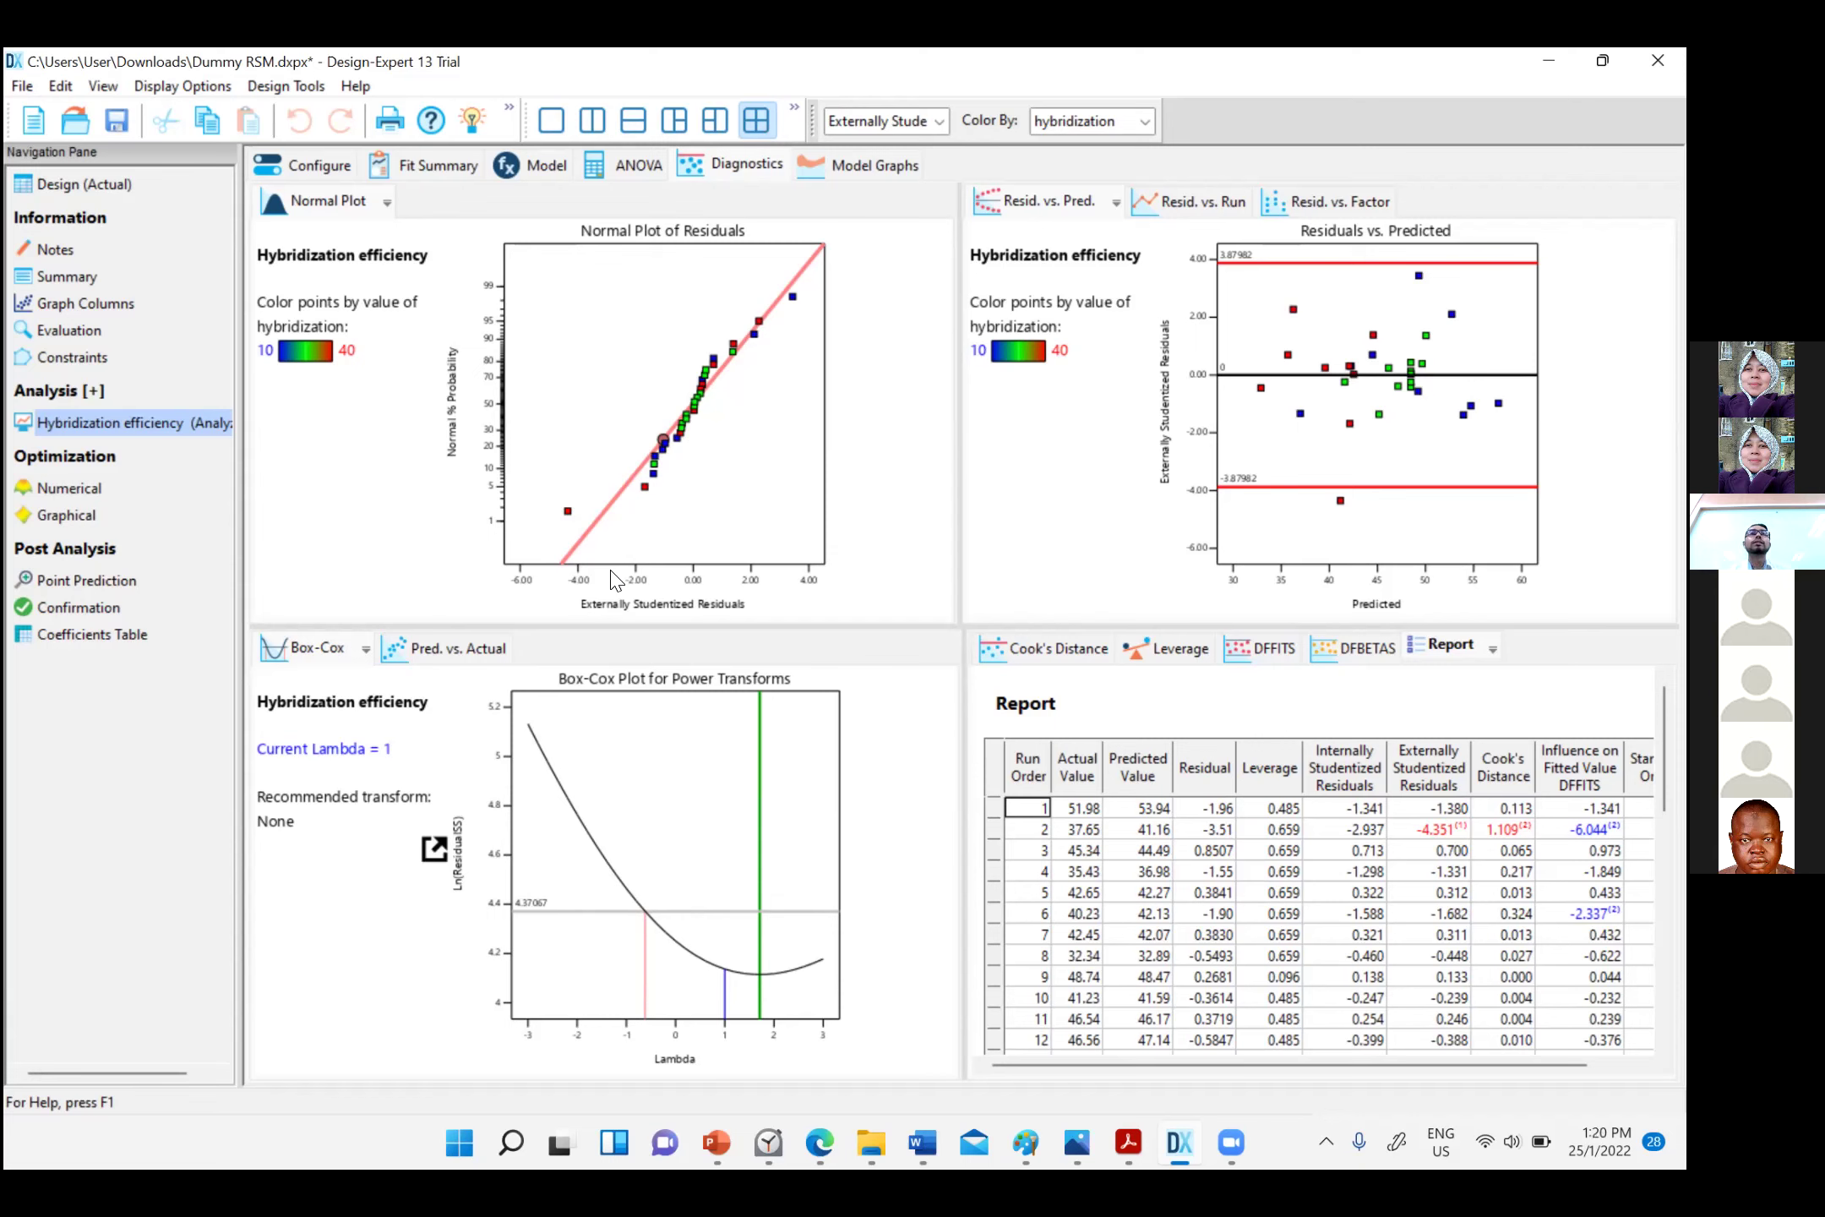
mouse_move(569, 510)
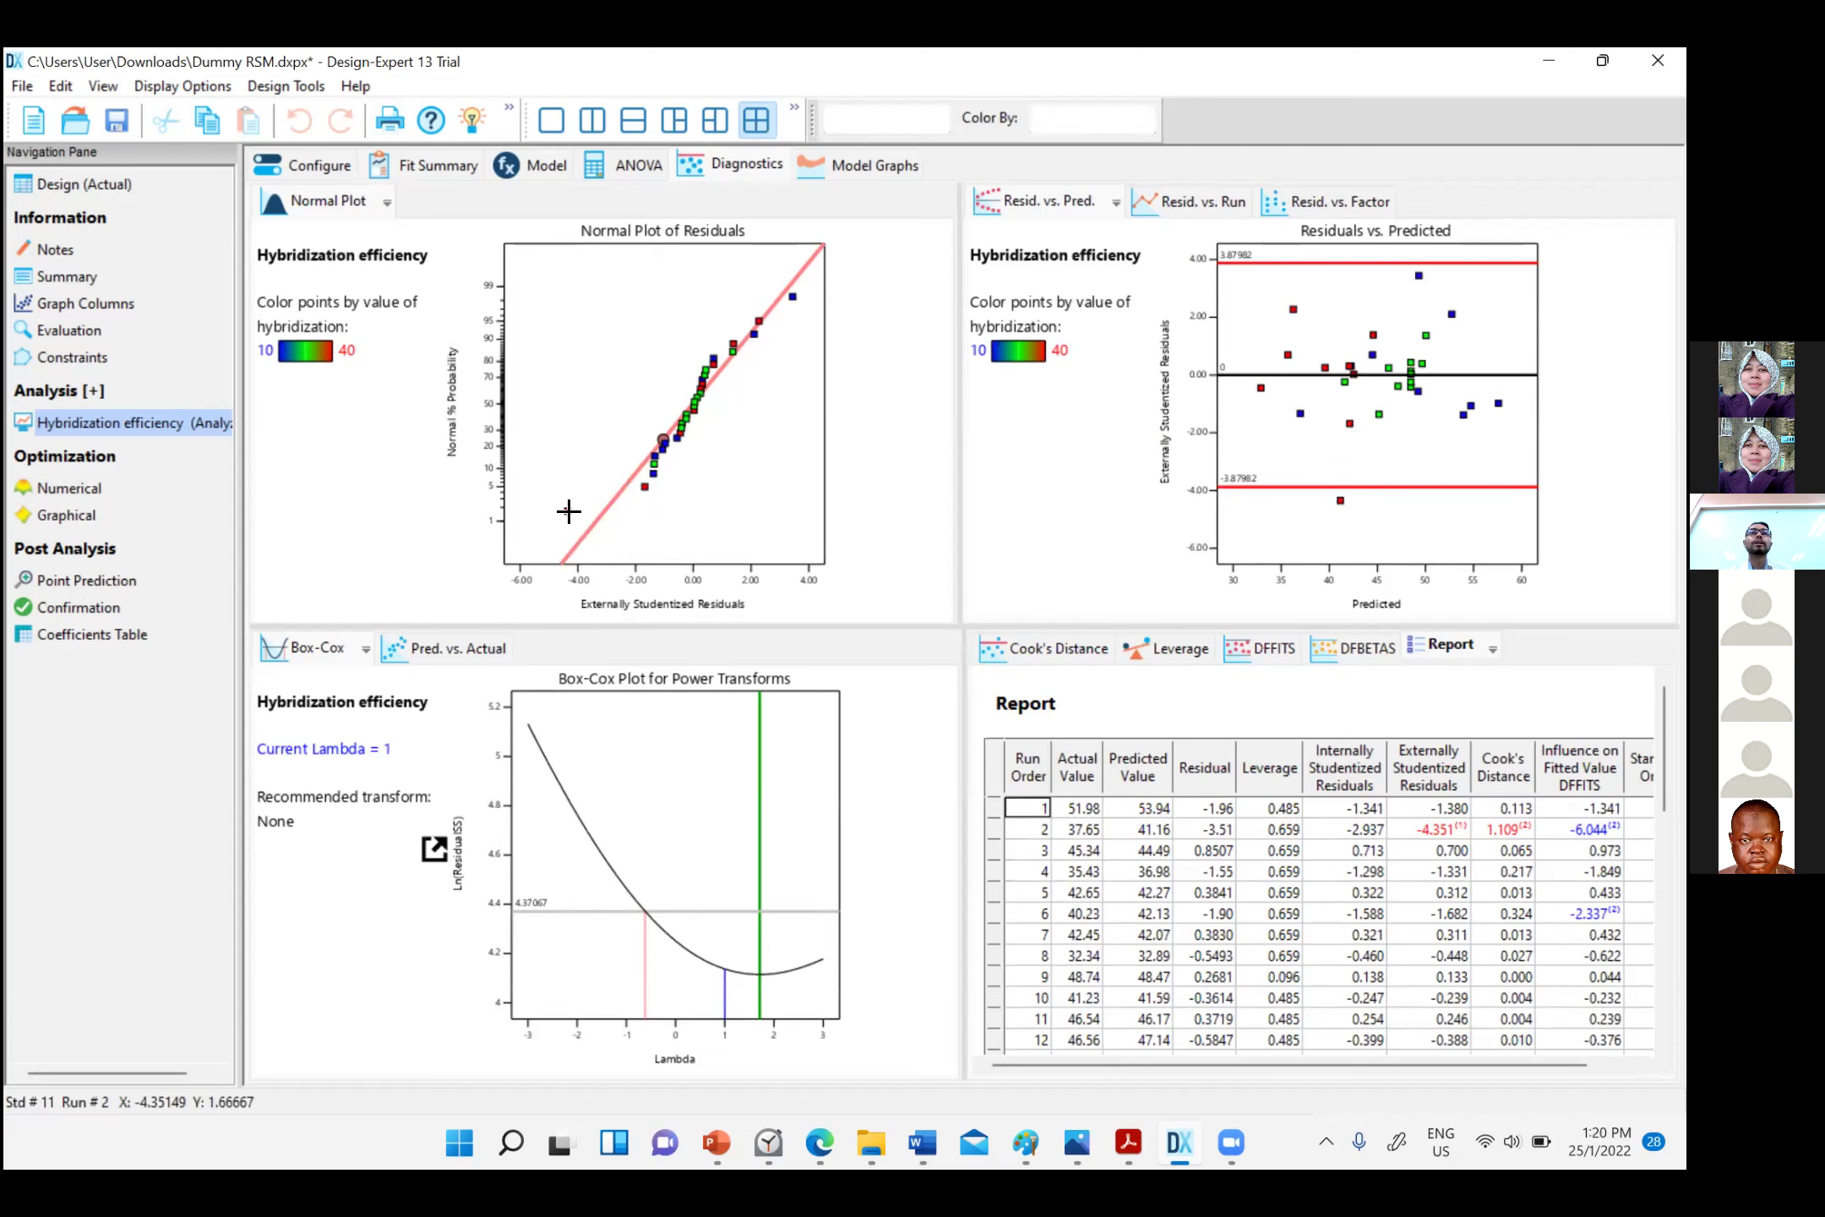
click(569, 511)
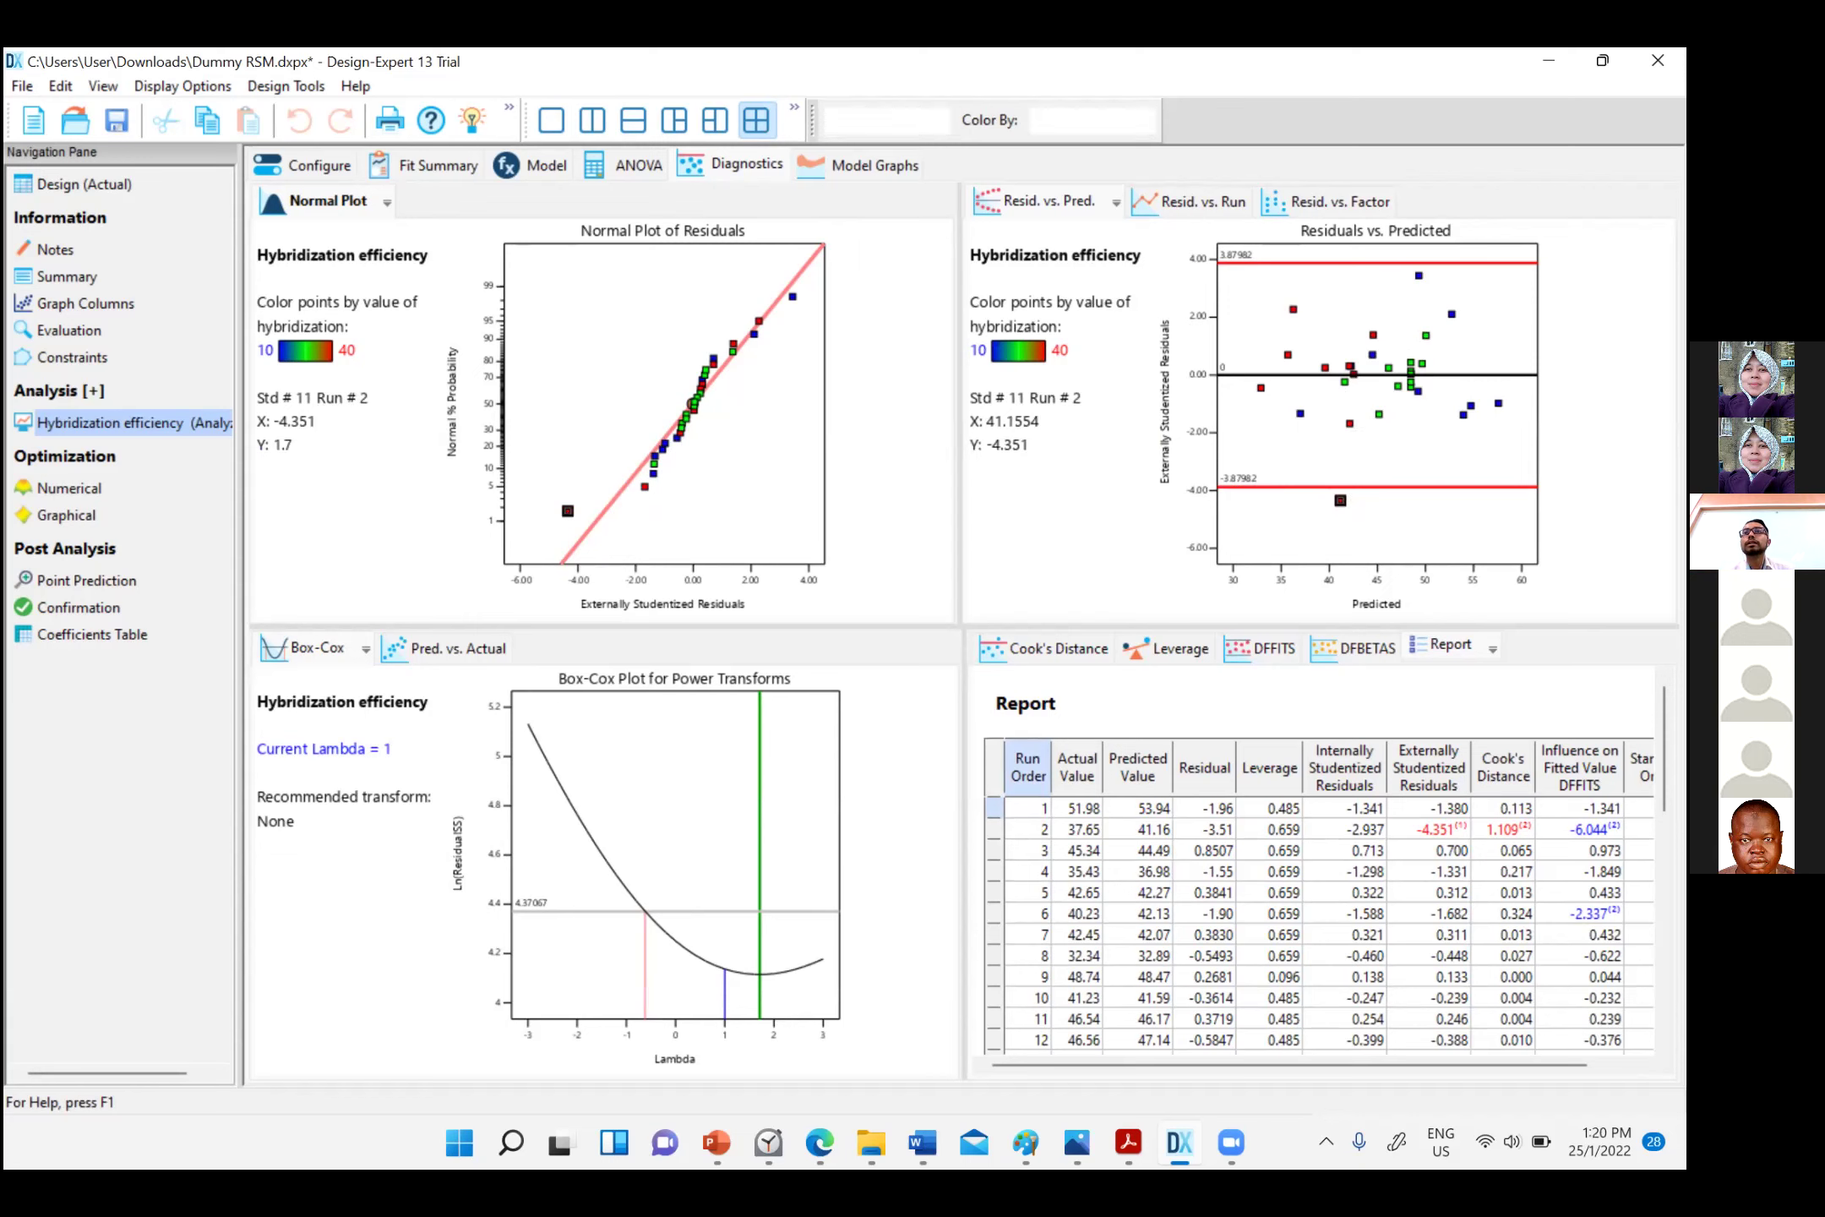
click(1325, 362)
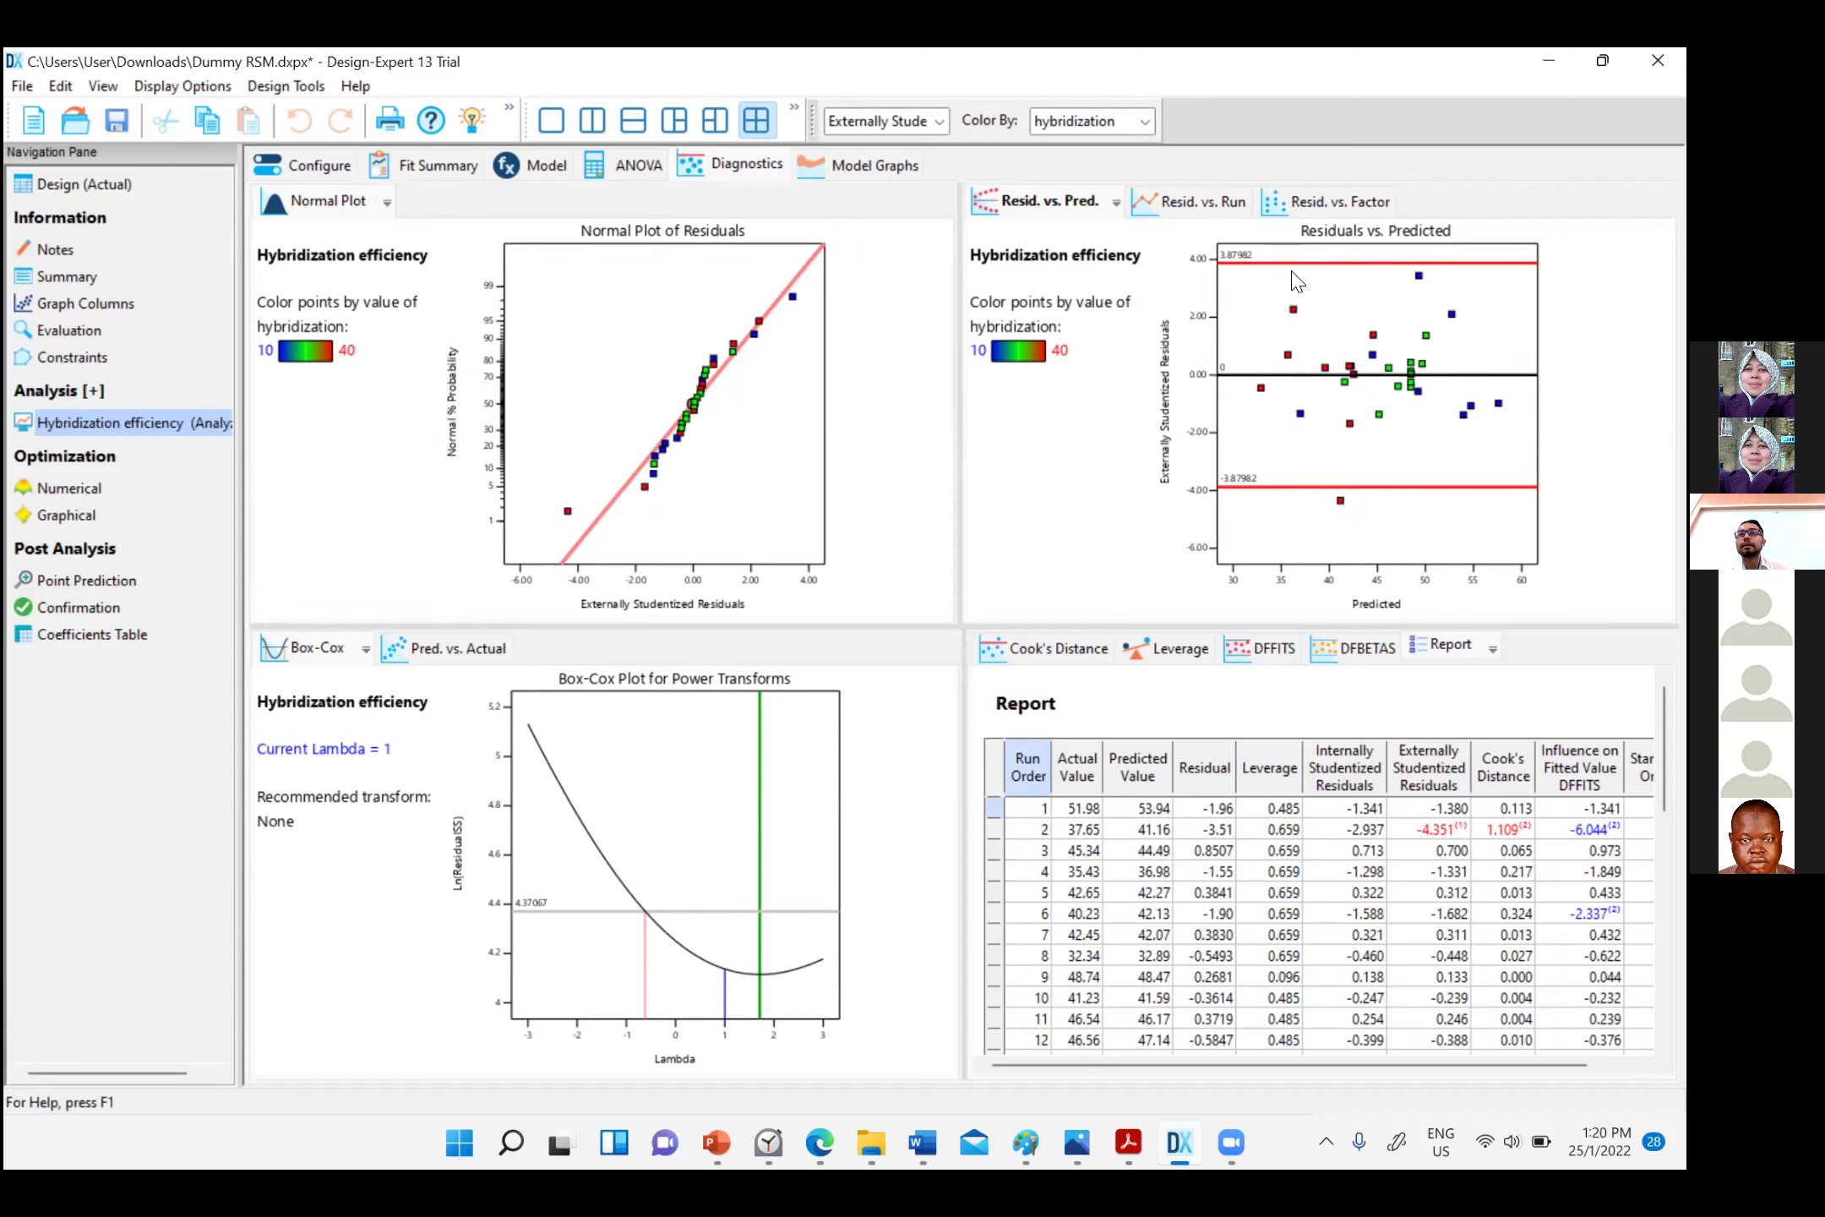
click(1342, 501)
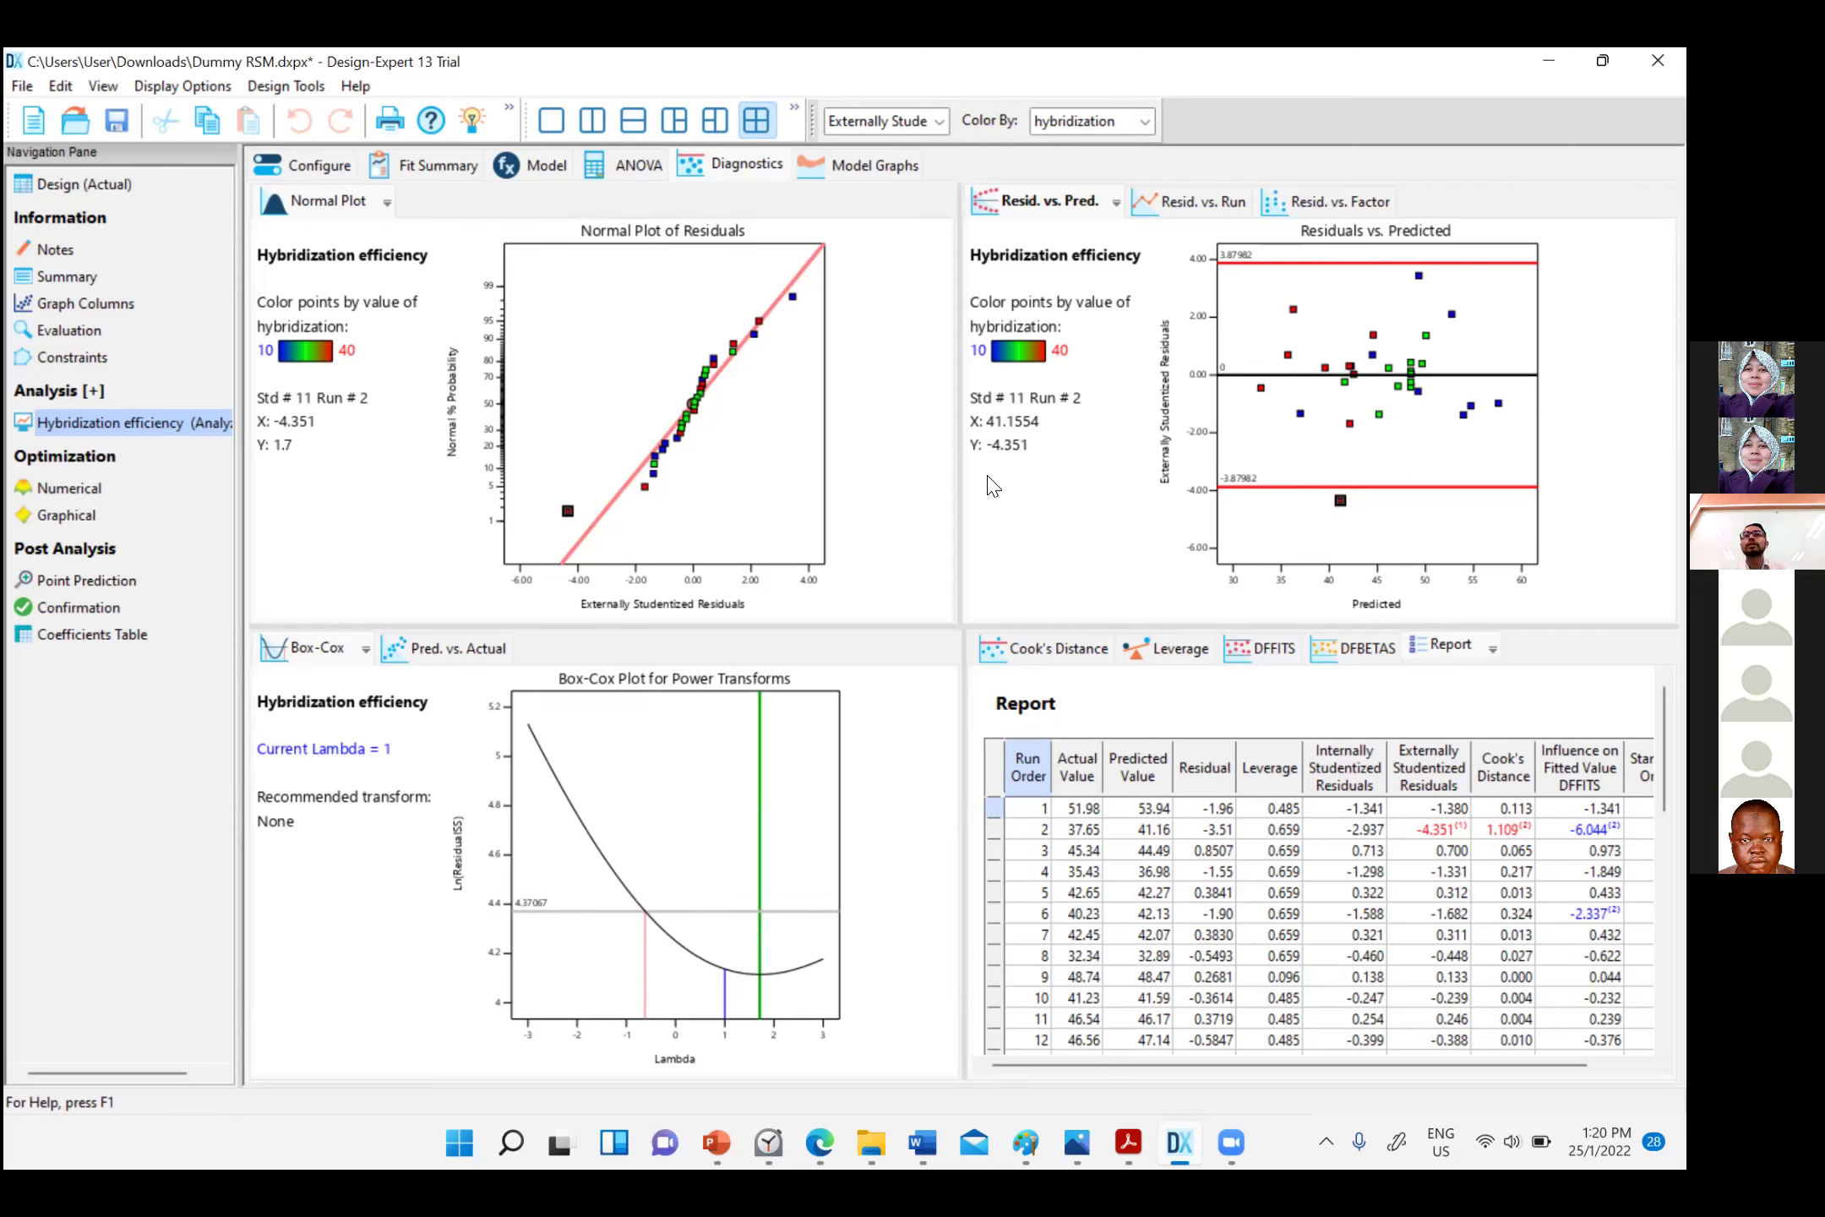
click(1027, 648)
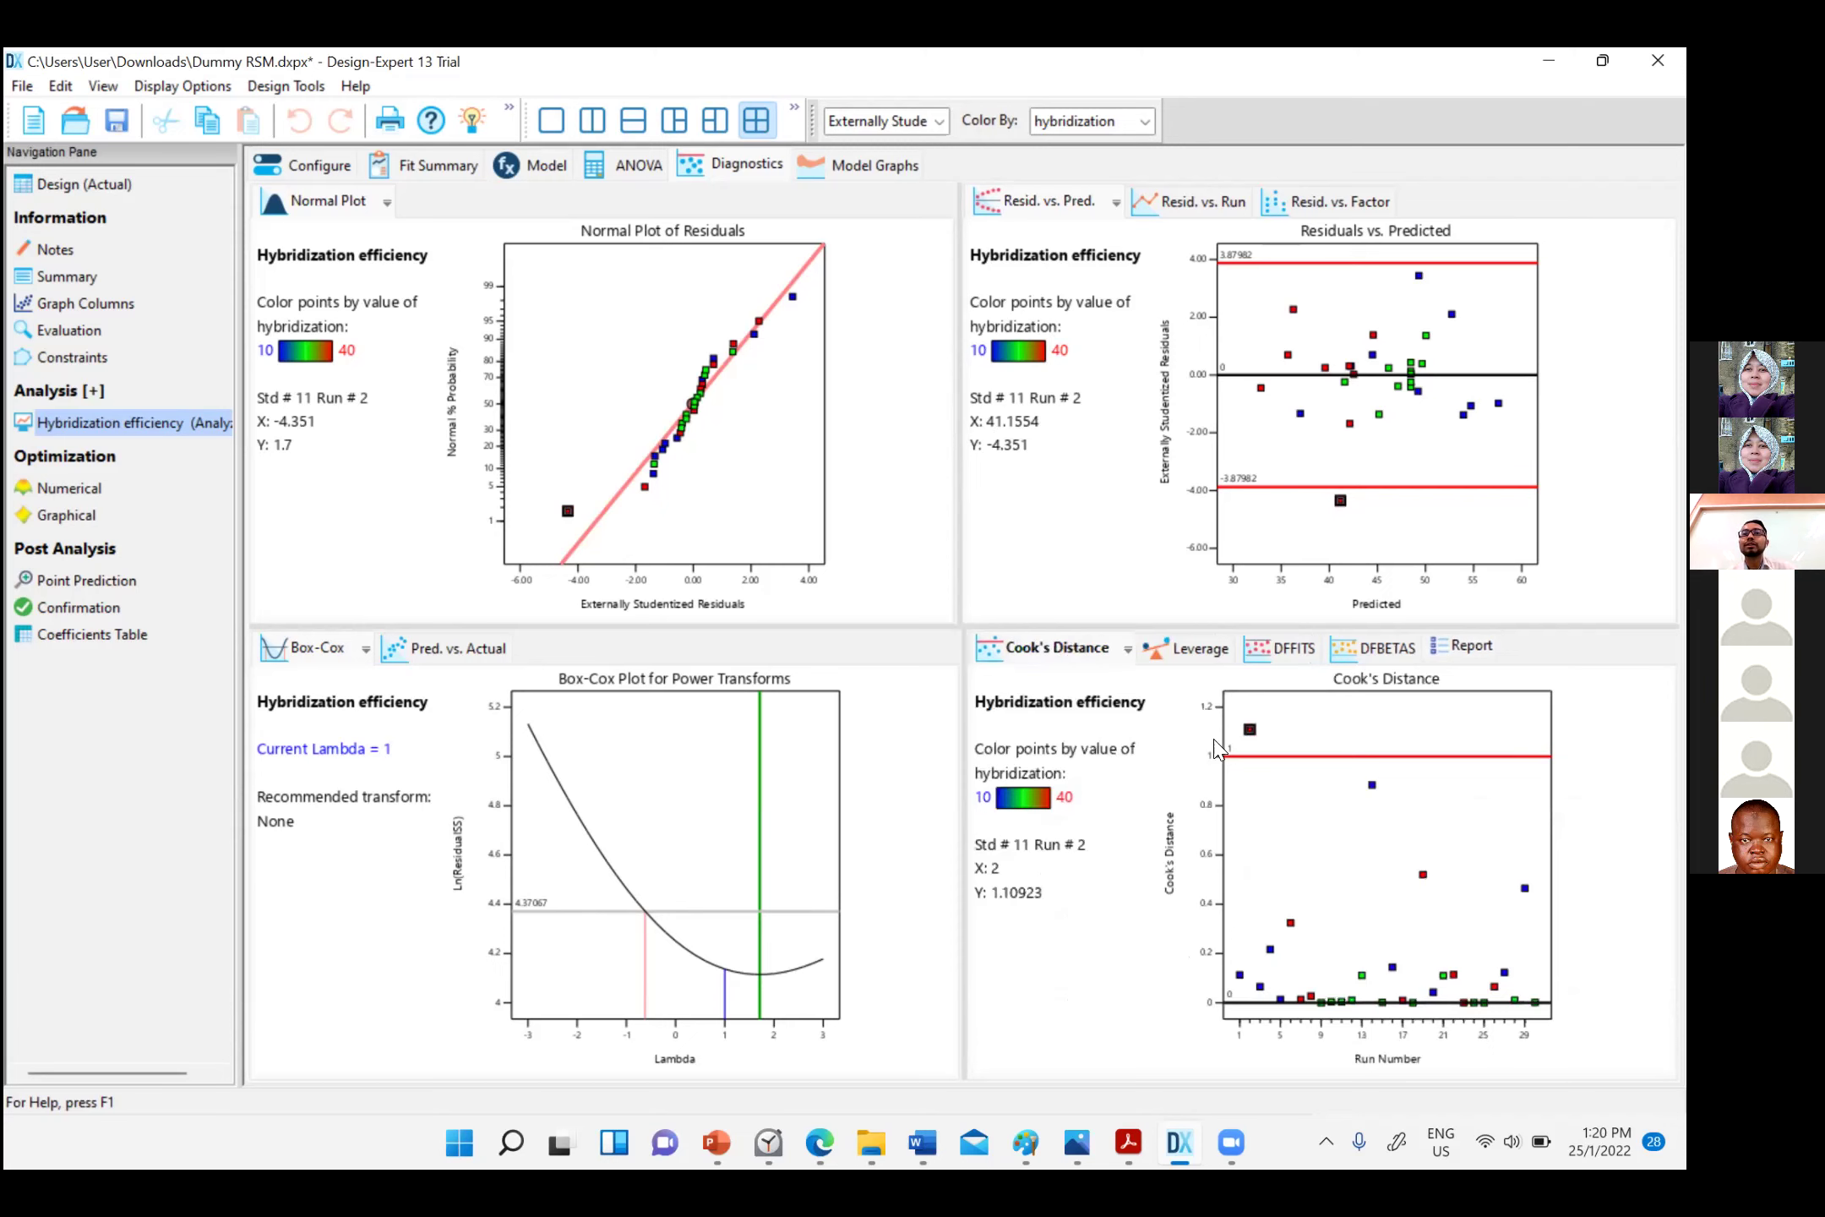
click(1254, 732)
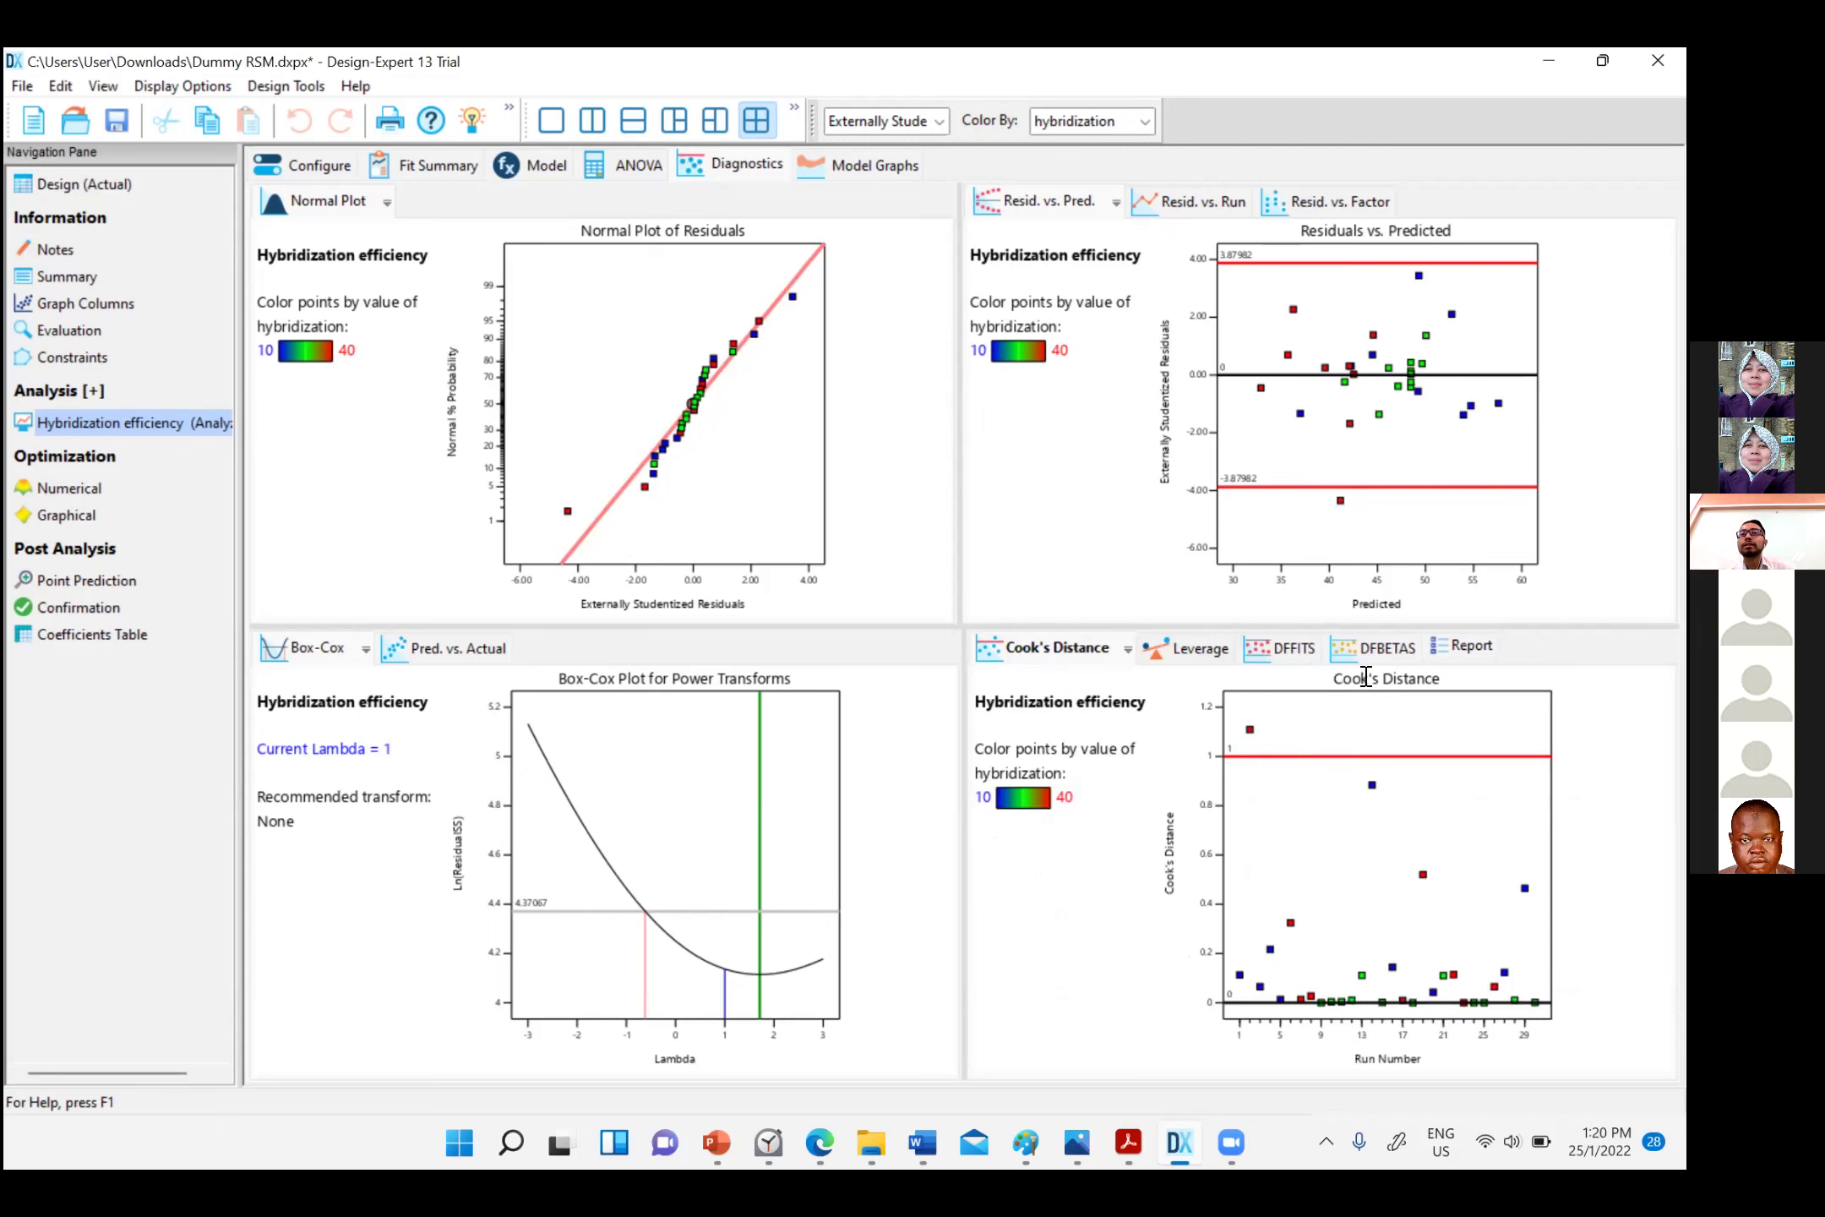
click(1449, 652)
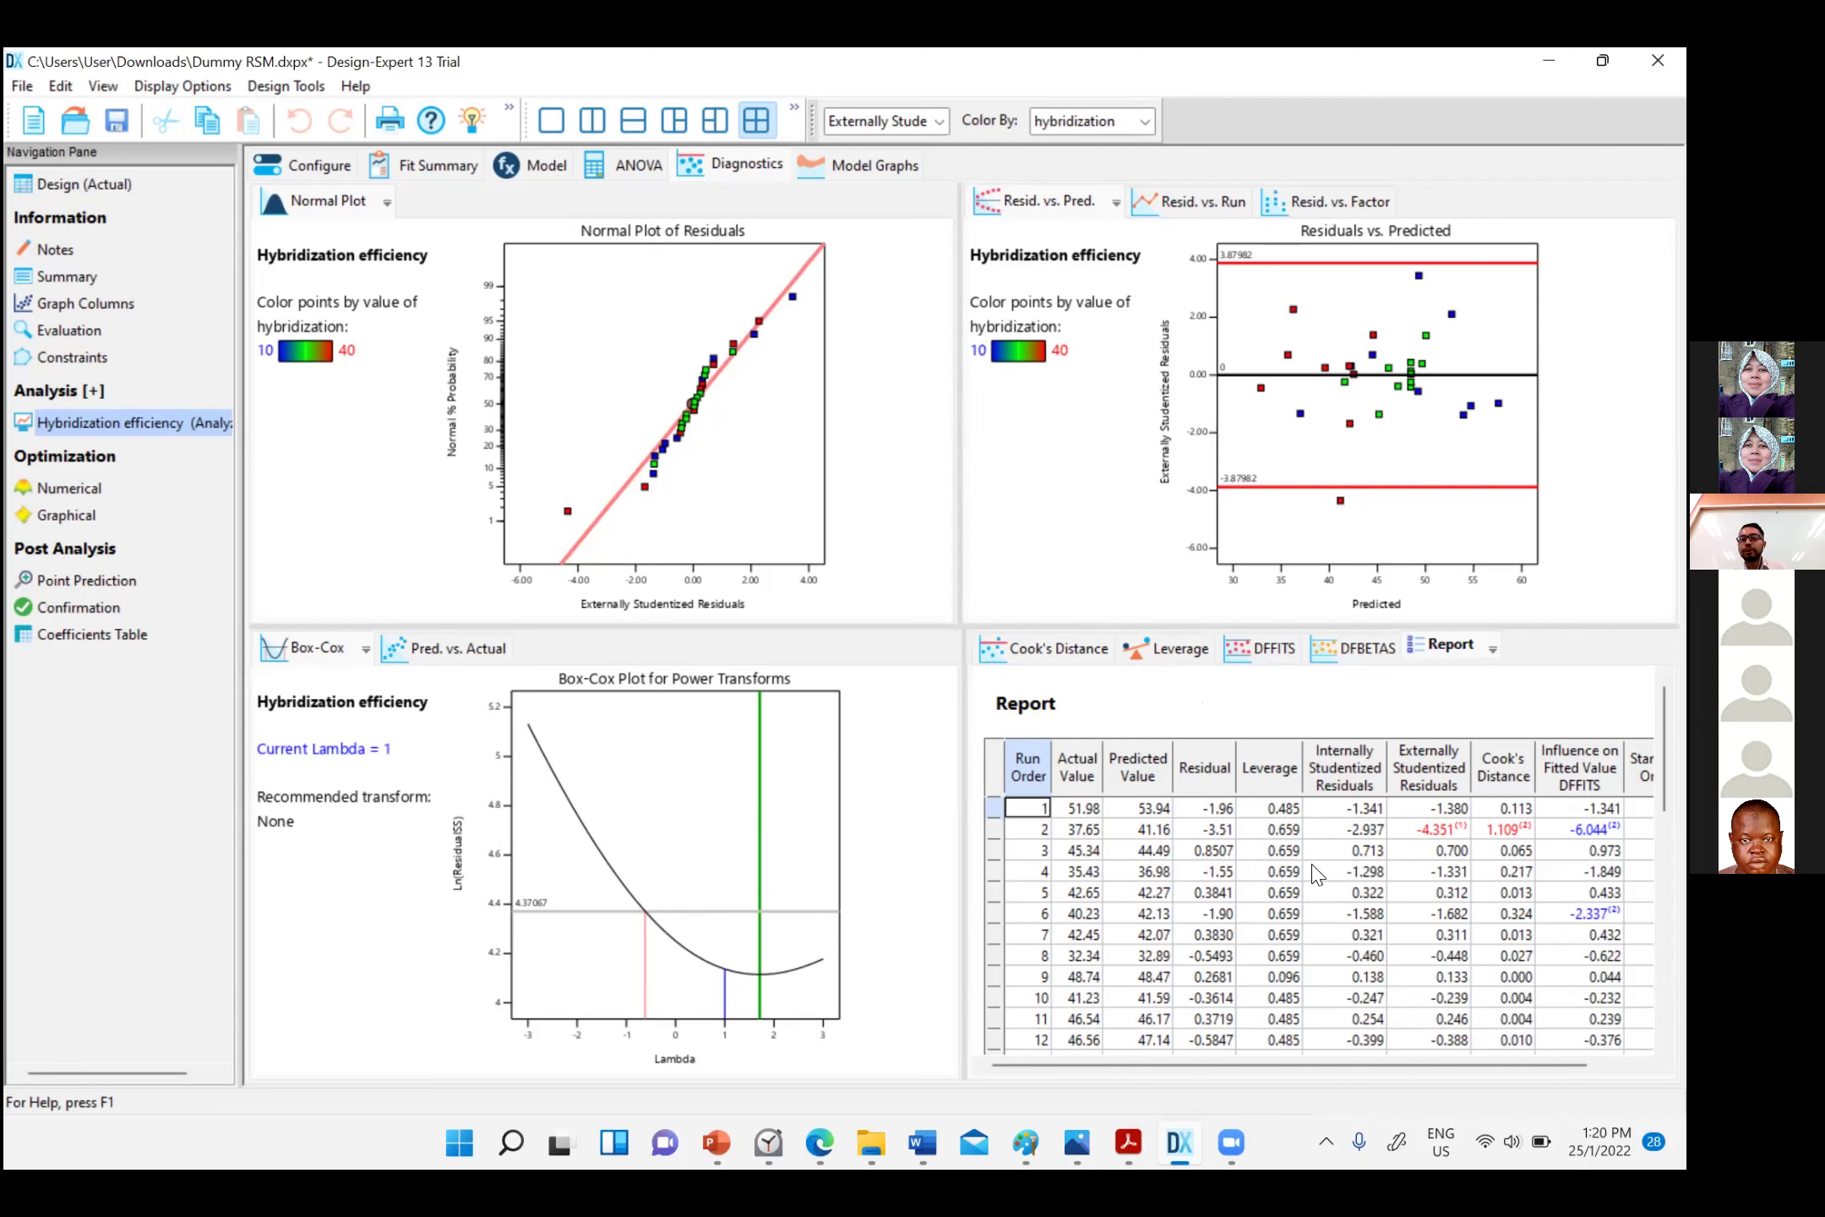
Inspect flagged runs 2, 6 and 14 in the Diagnostics Report, including run 2's DFFITS
scroll(1314, 875, down, 5)
scroll(1327, 872, up, 4)
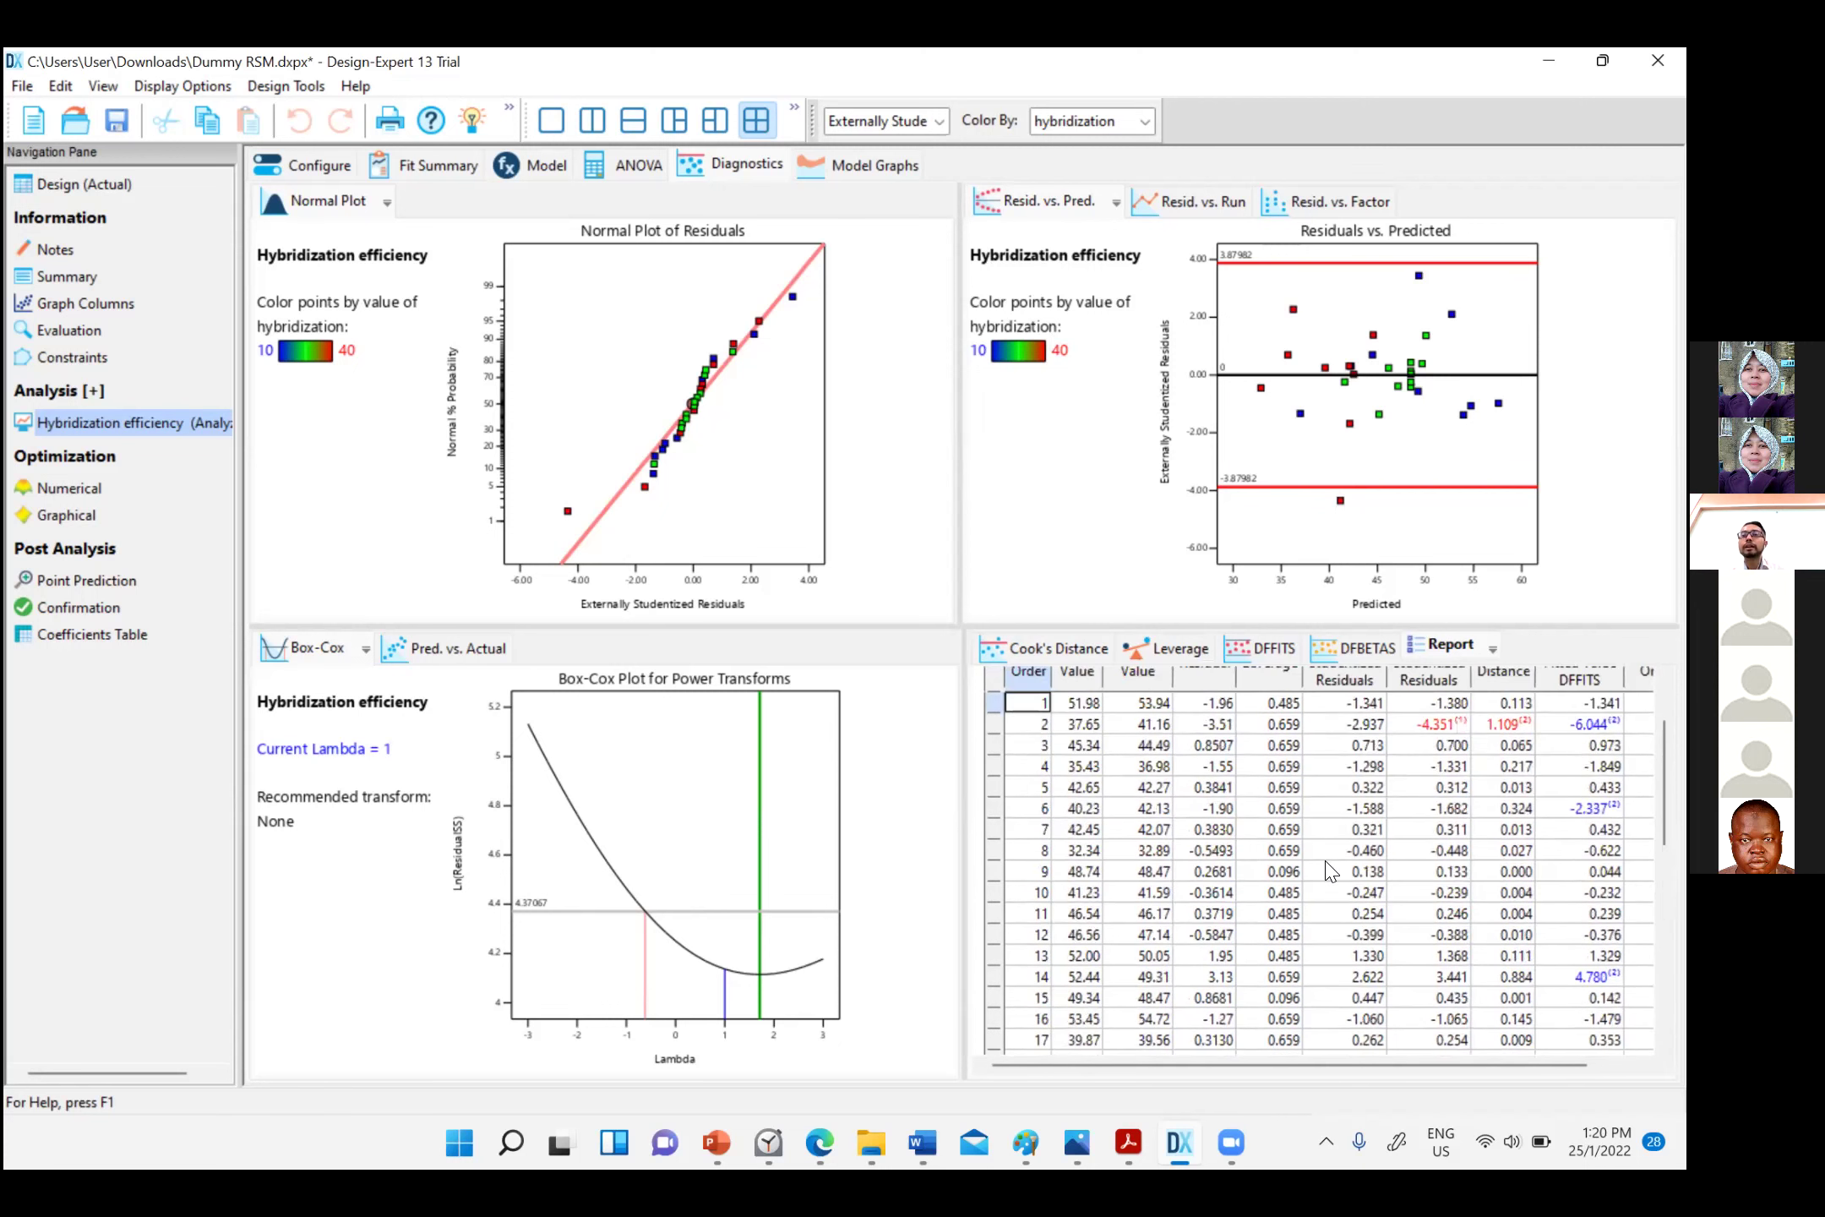
scroll(1328, 873, up, 2)
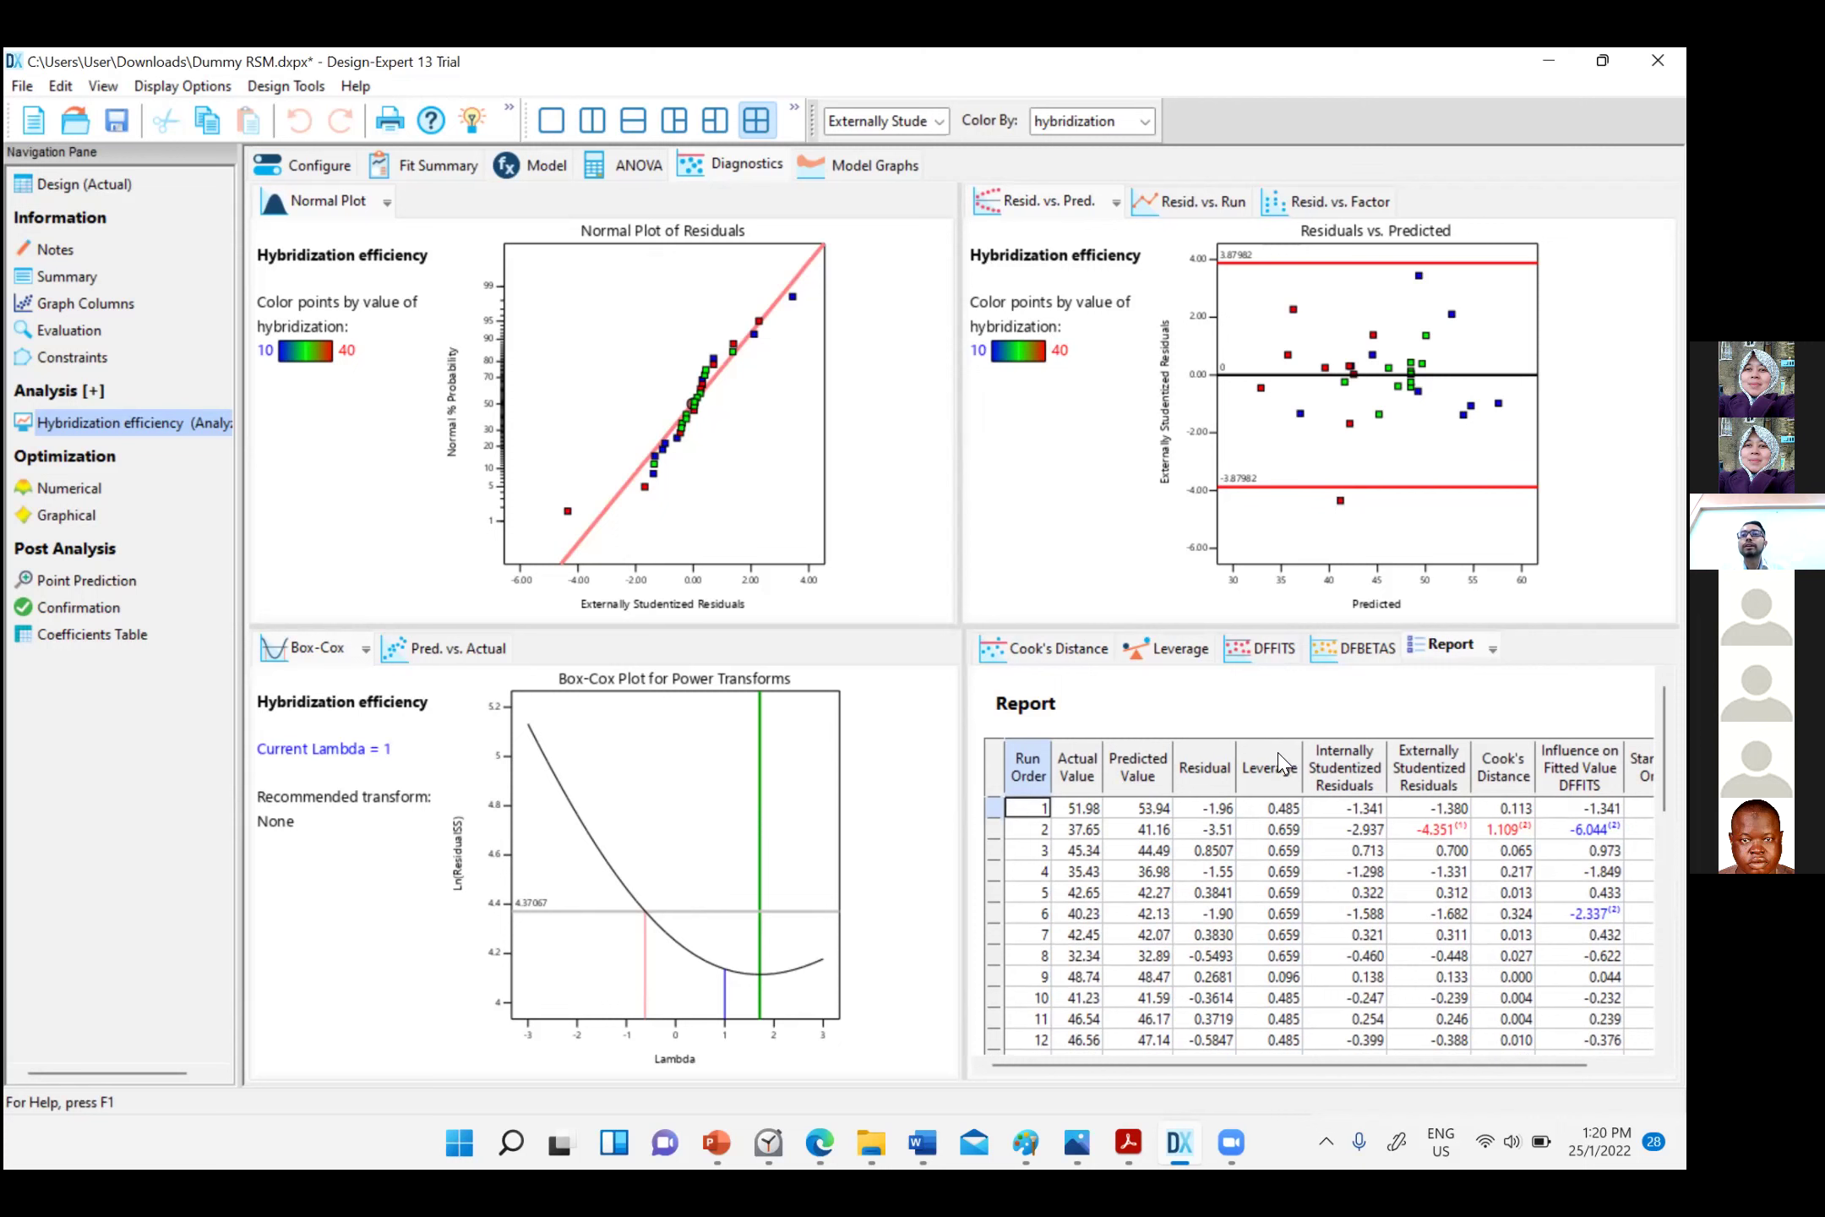
scroll(1276, 778, down, 1)
scroll(1332, 760, up, 1)
scroll(1317, 752, down, 1)
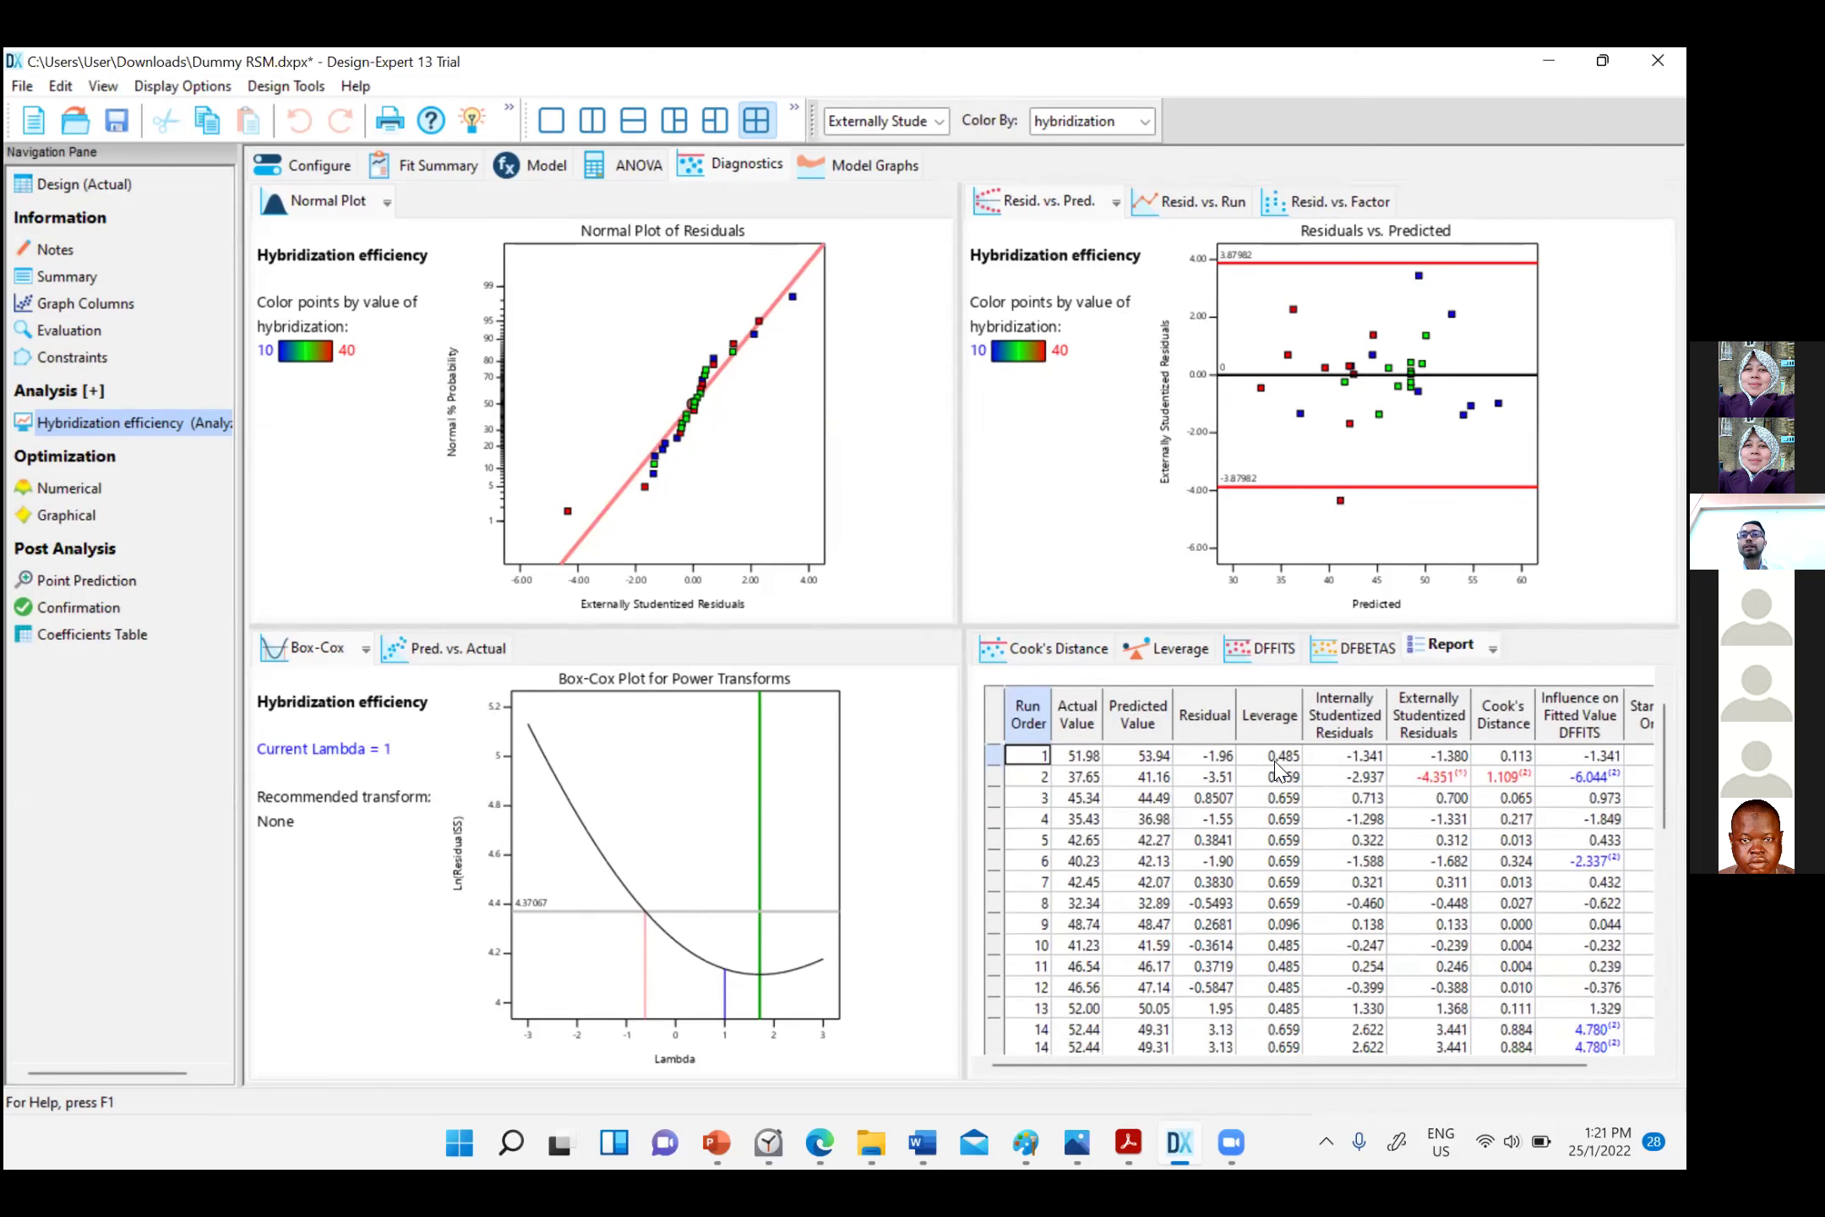
scroll(1243, 795, down, 8)
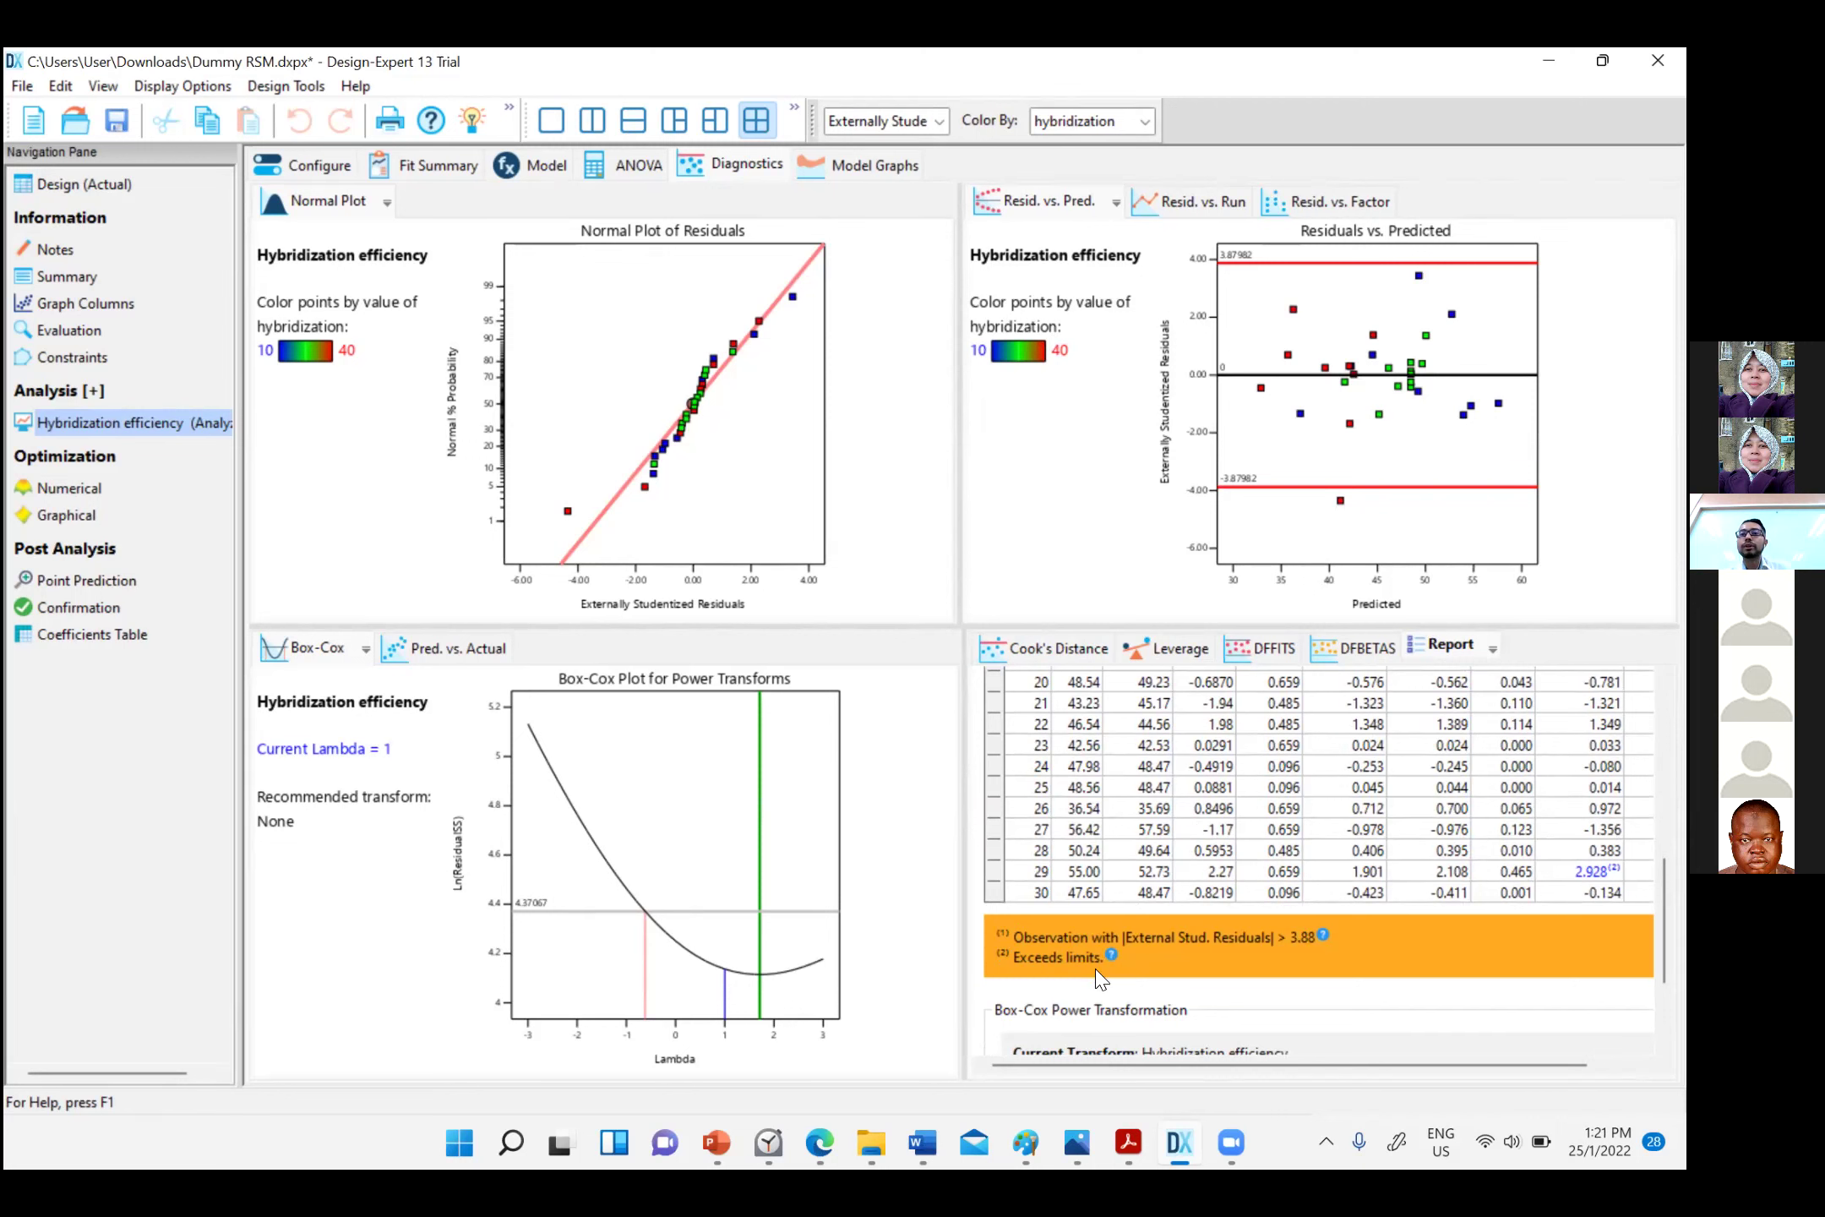
scroll(1487, 906, up, 5)
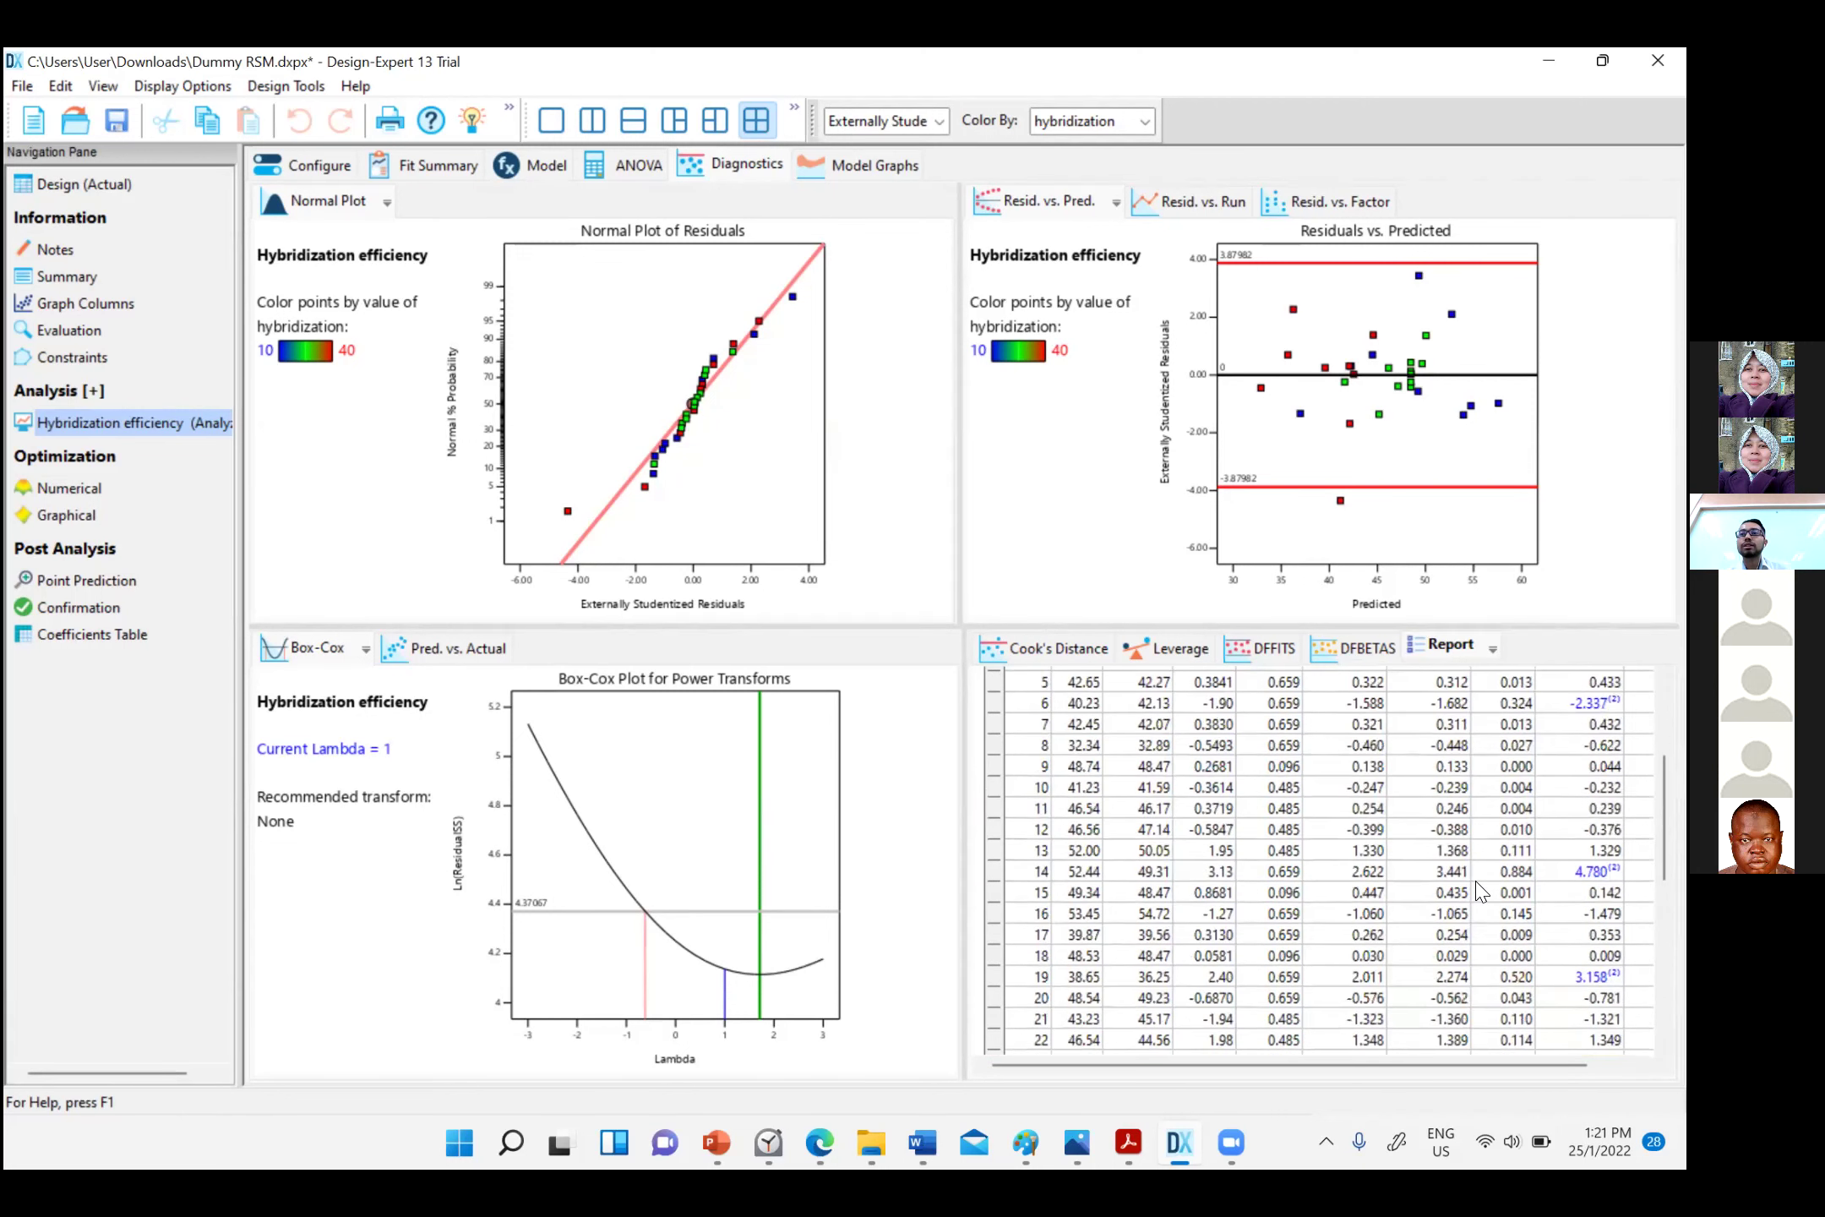
scroll(1512, 895, up, 5)
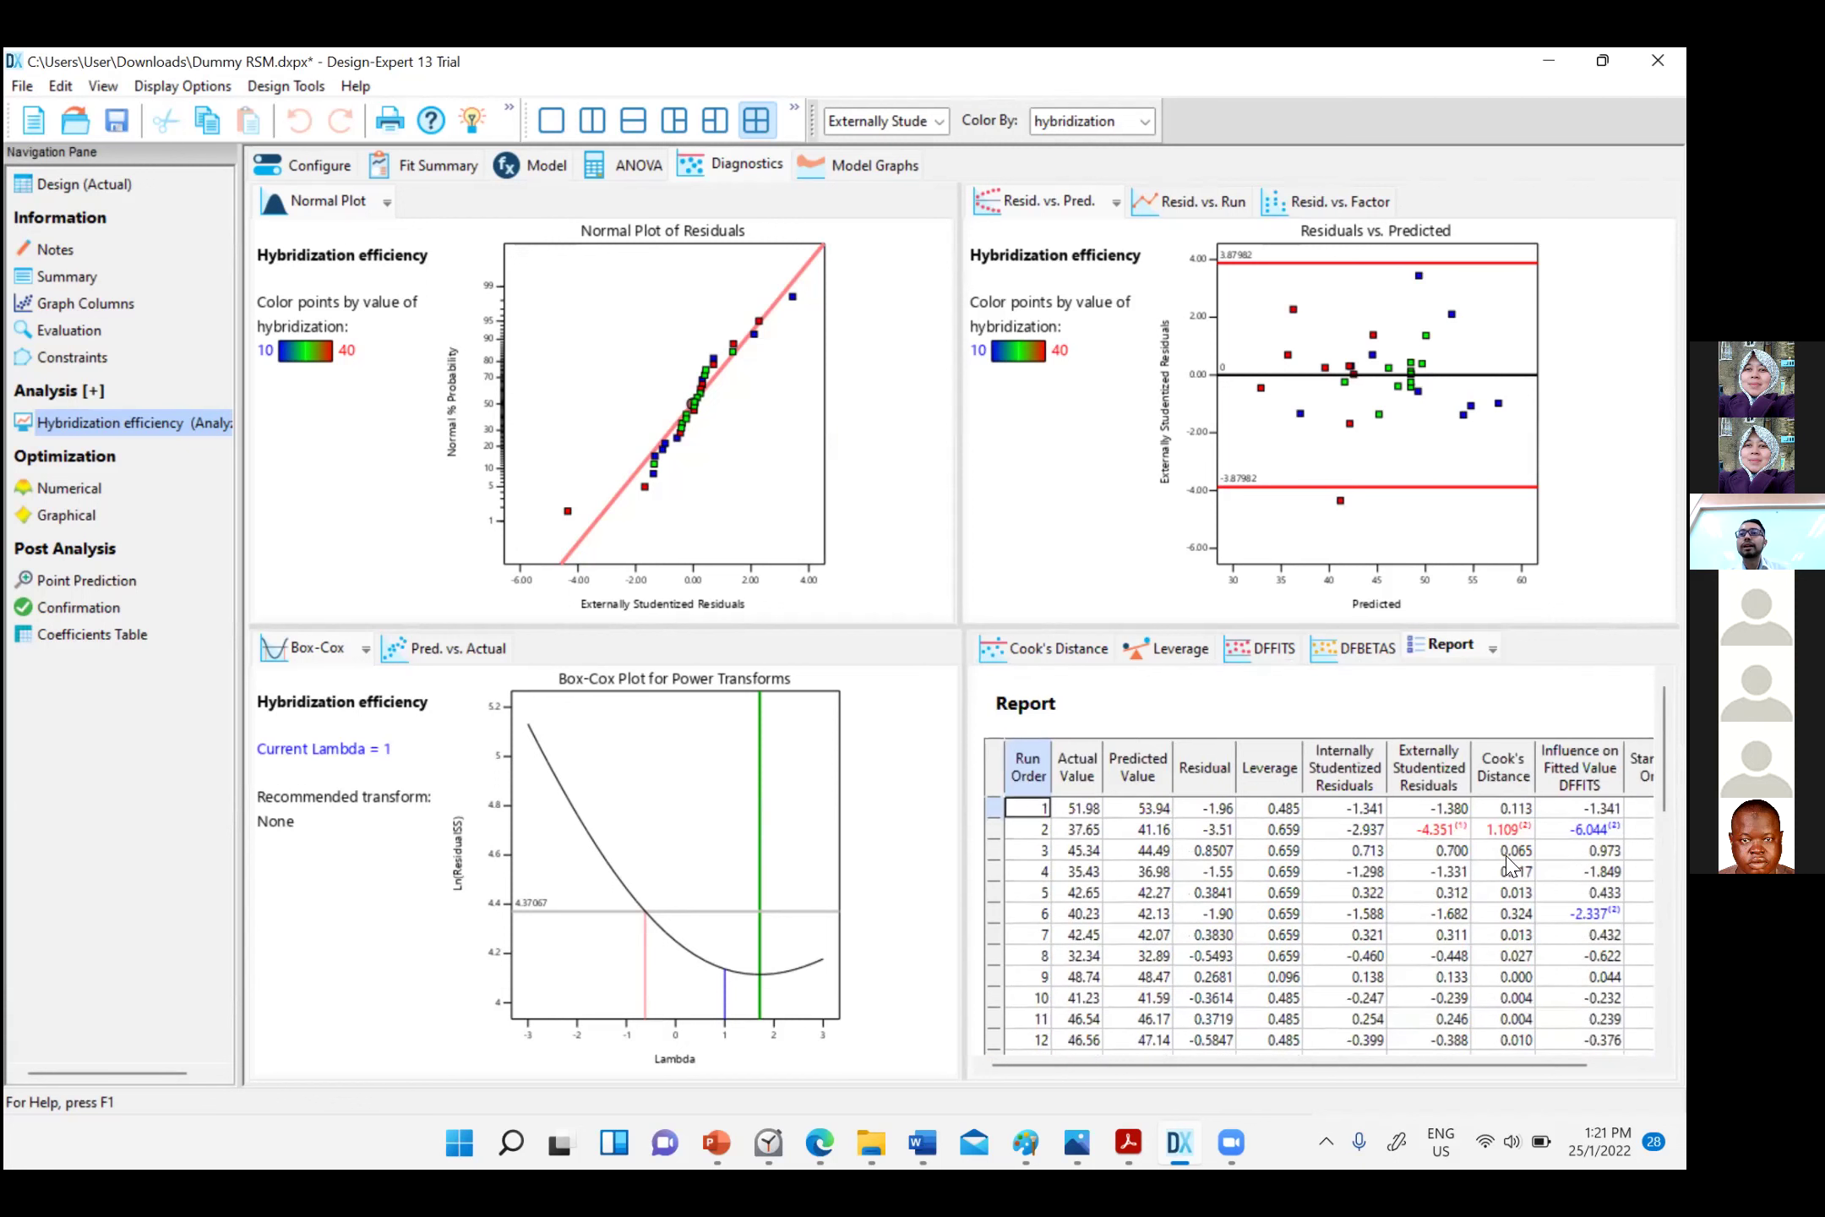
scroll(1447, 862, down, 1)
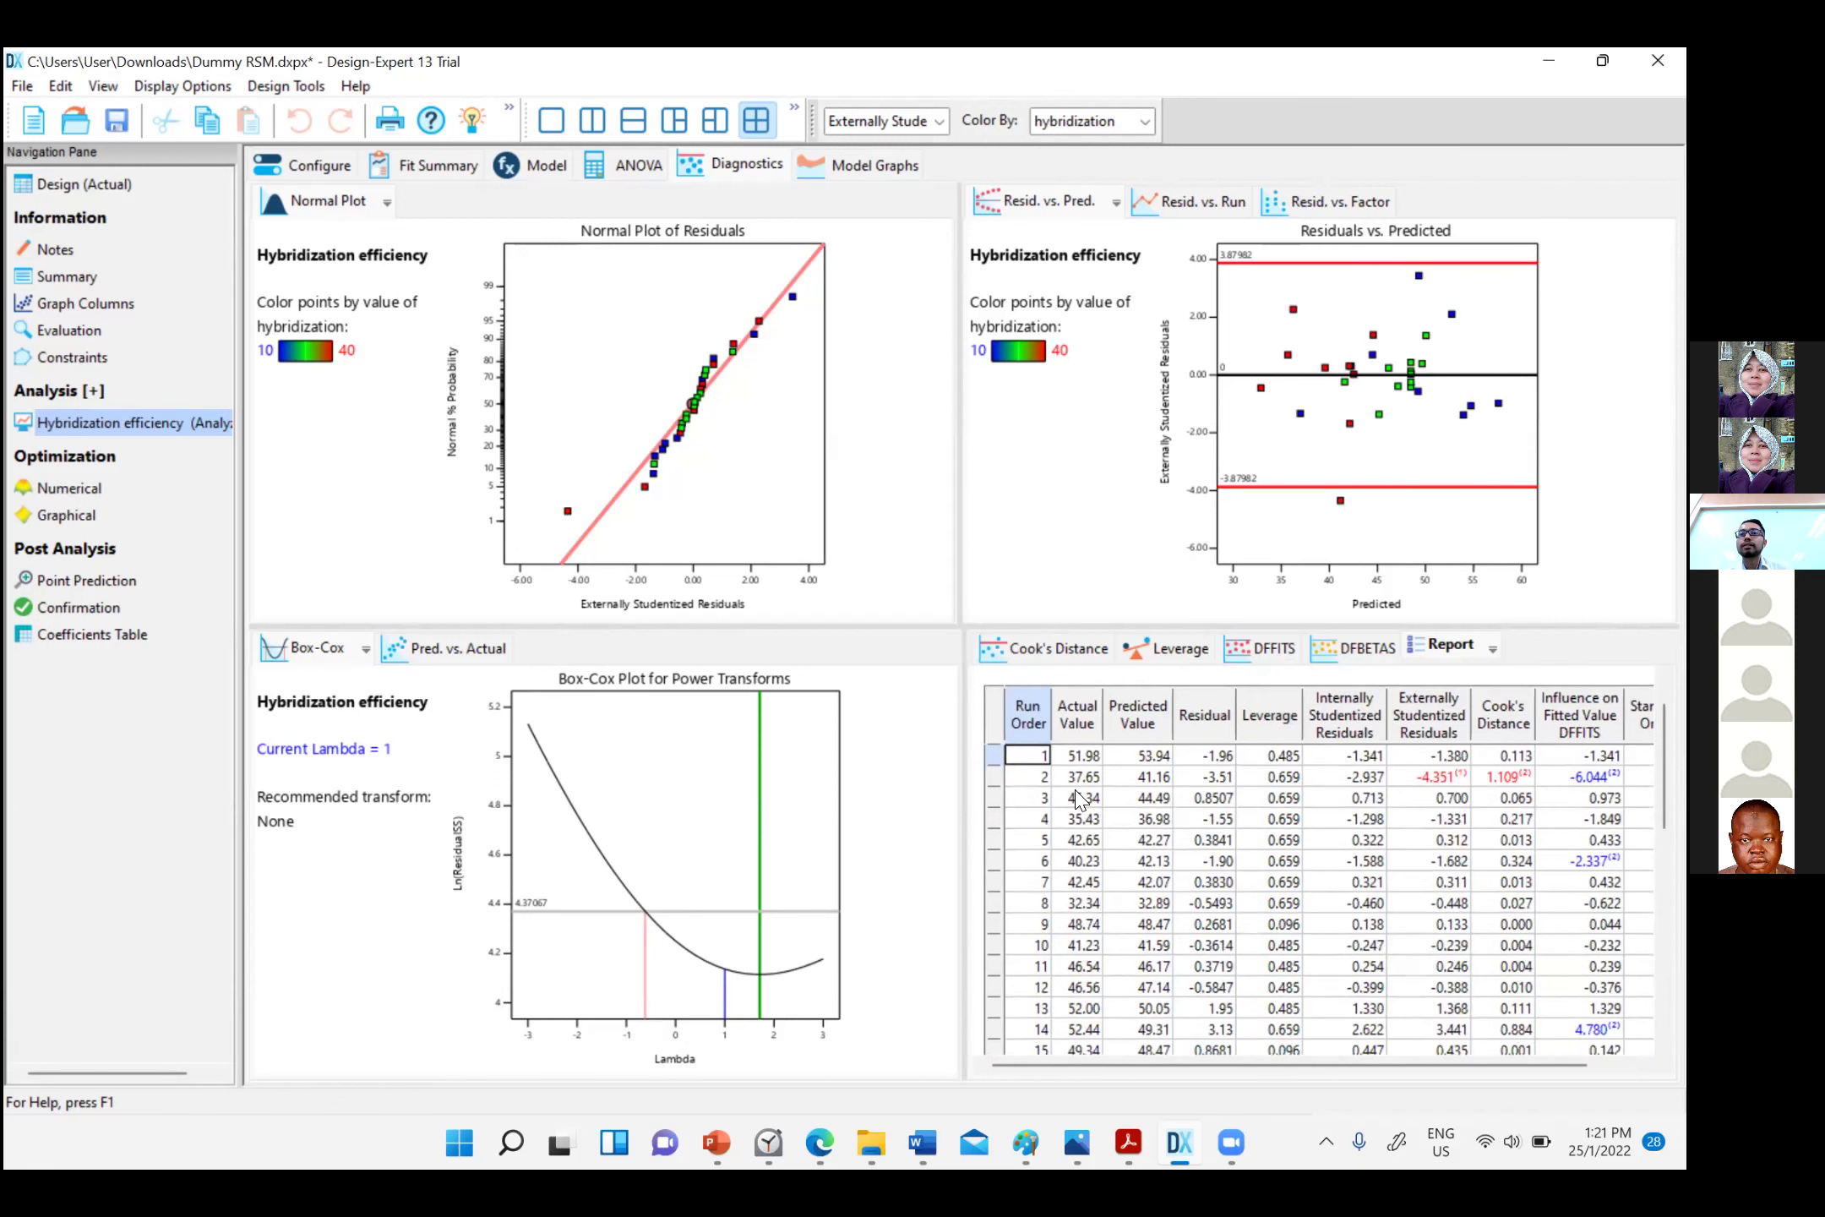
click(1031, 778)
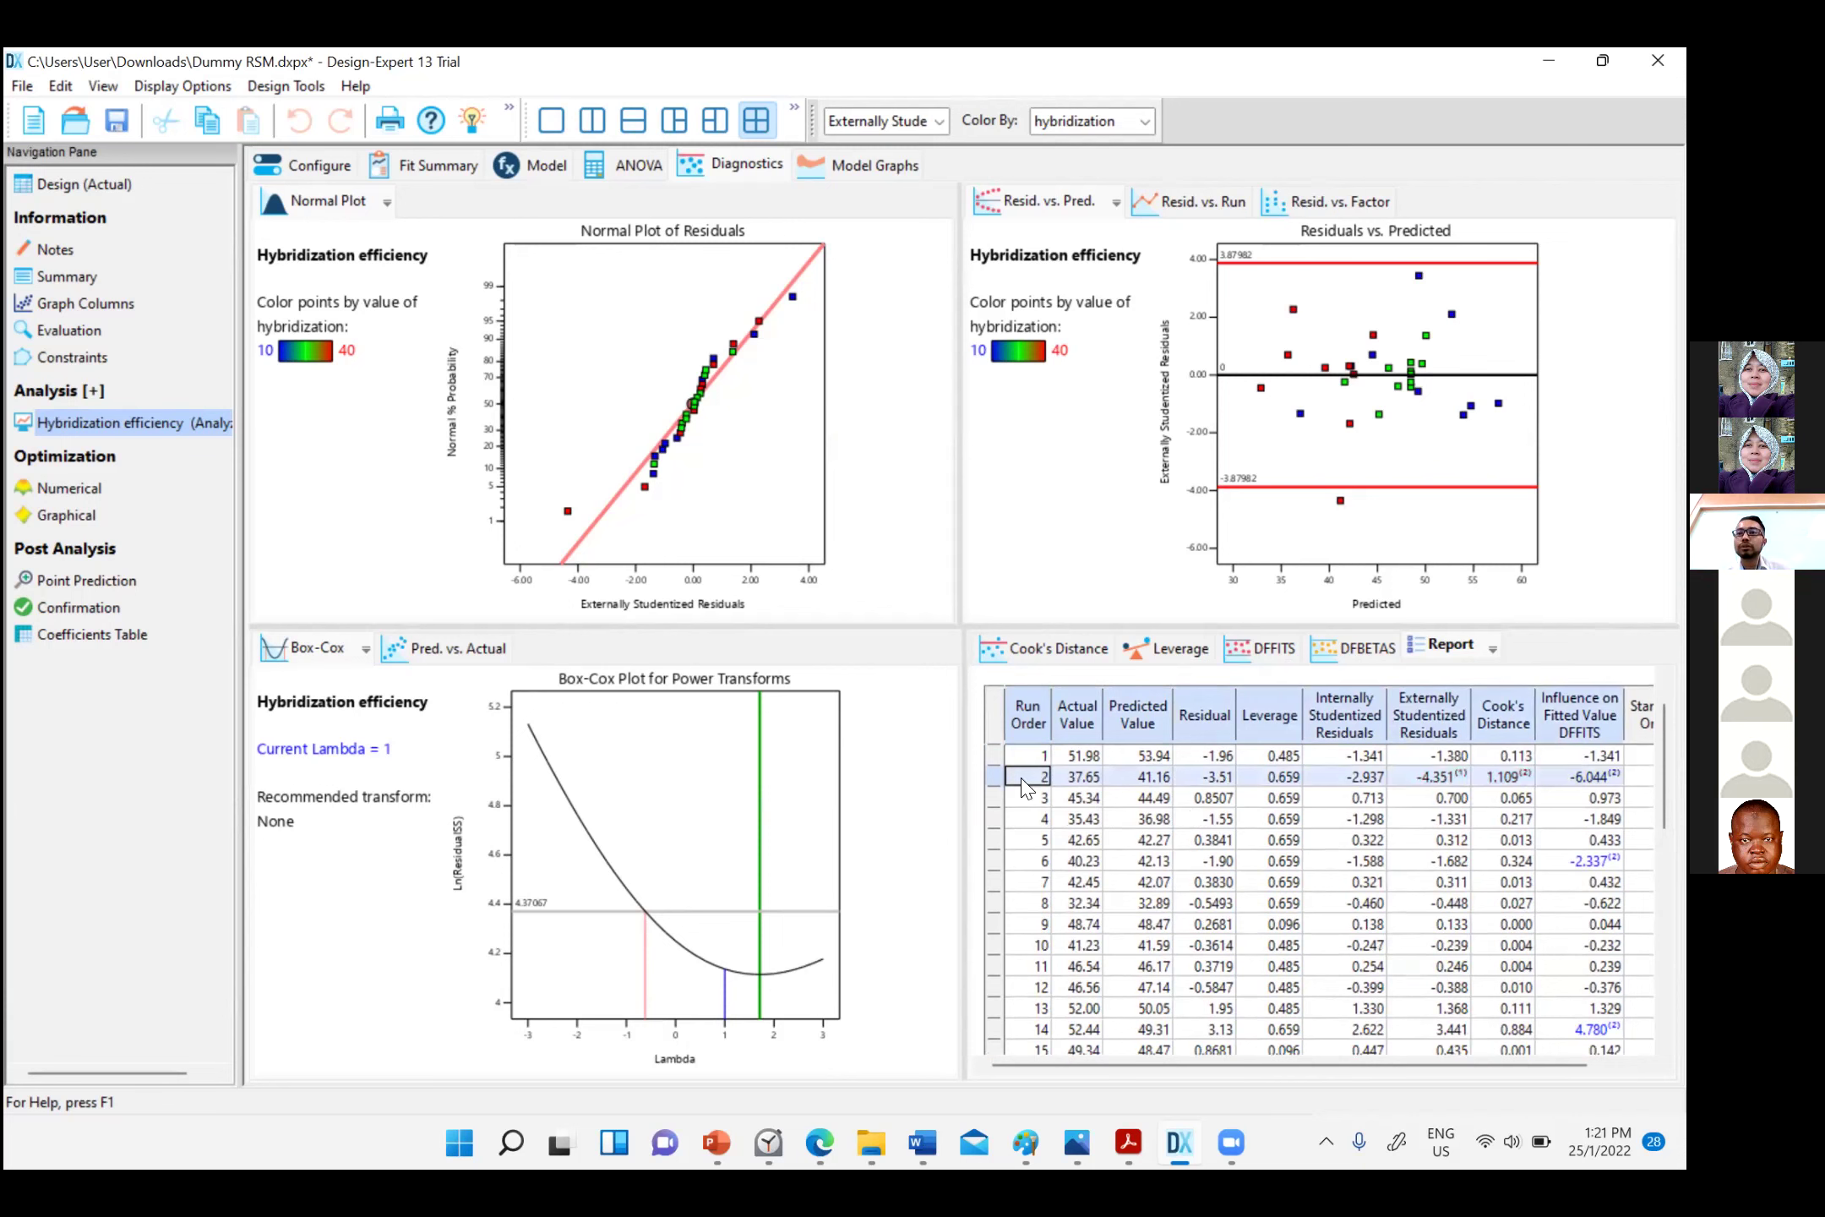
click(1031, 860)
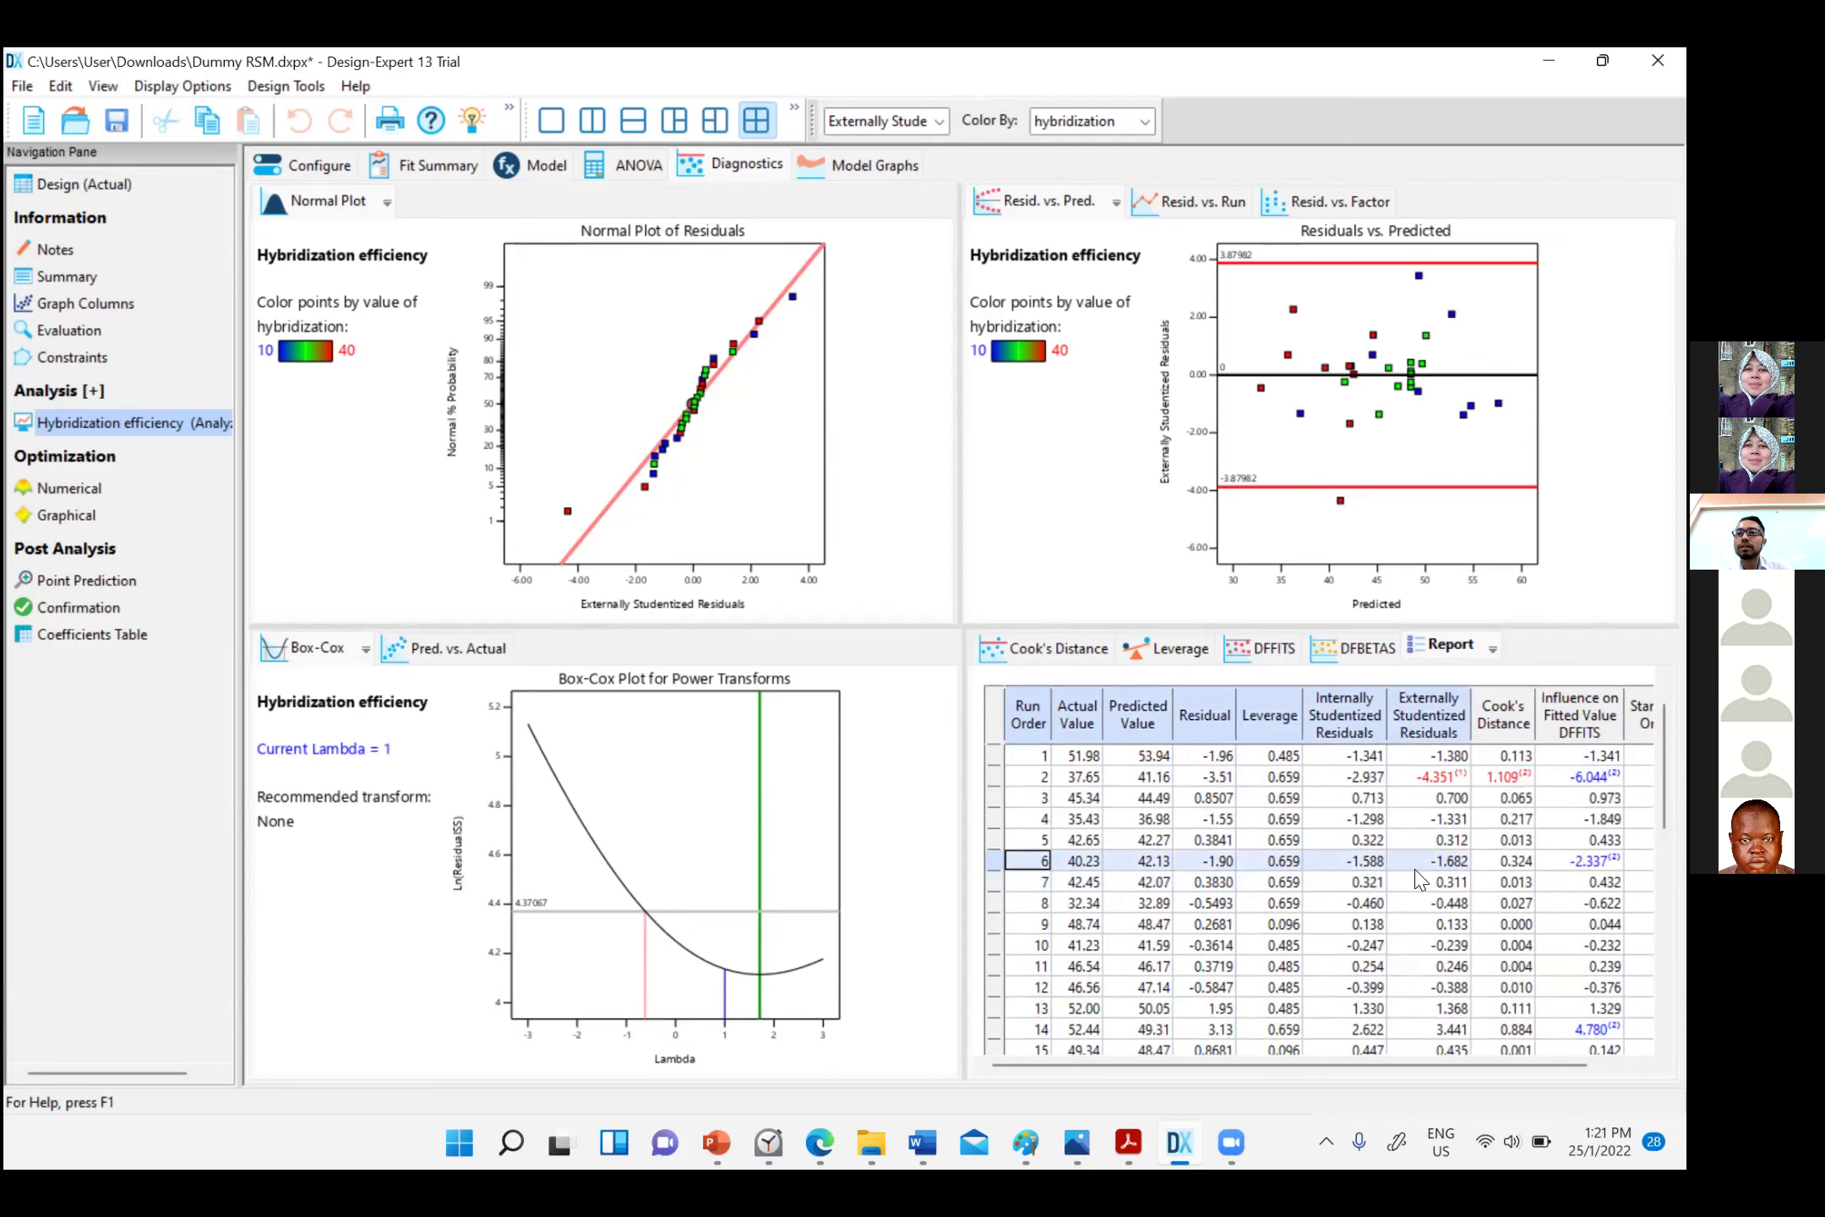
click(1036, 1031)
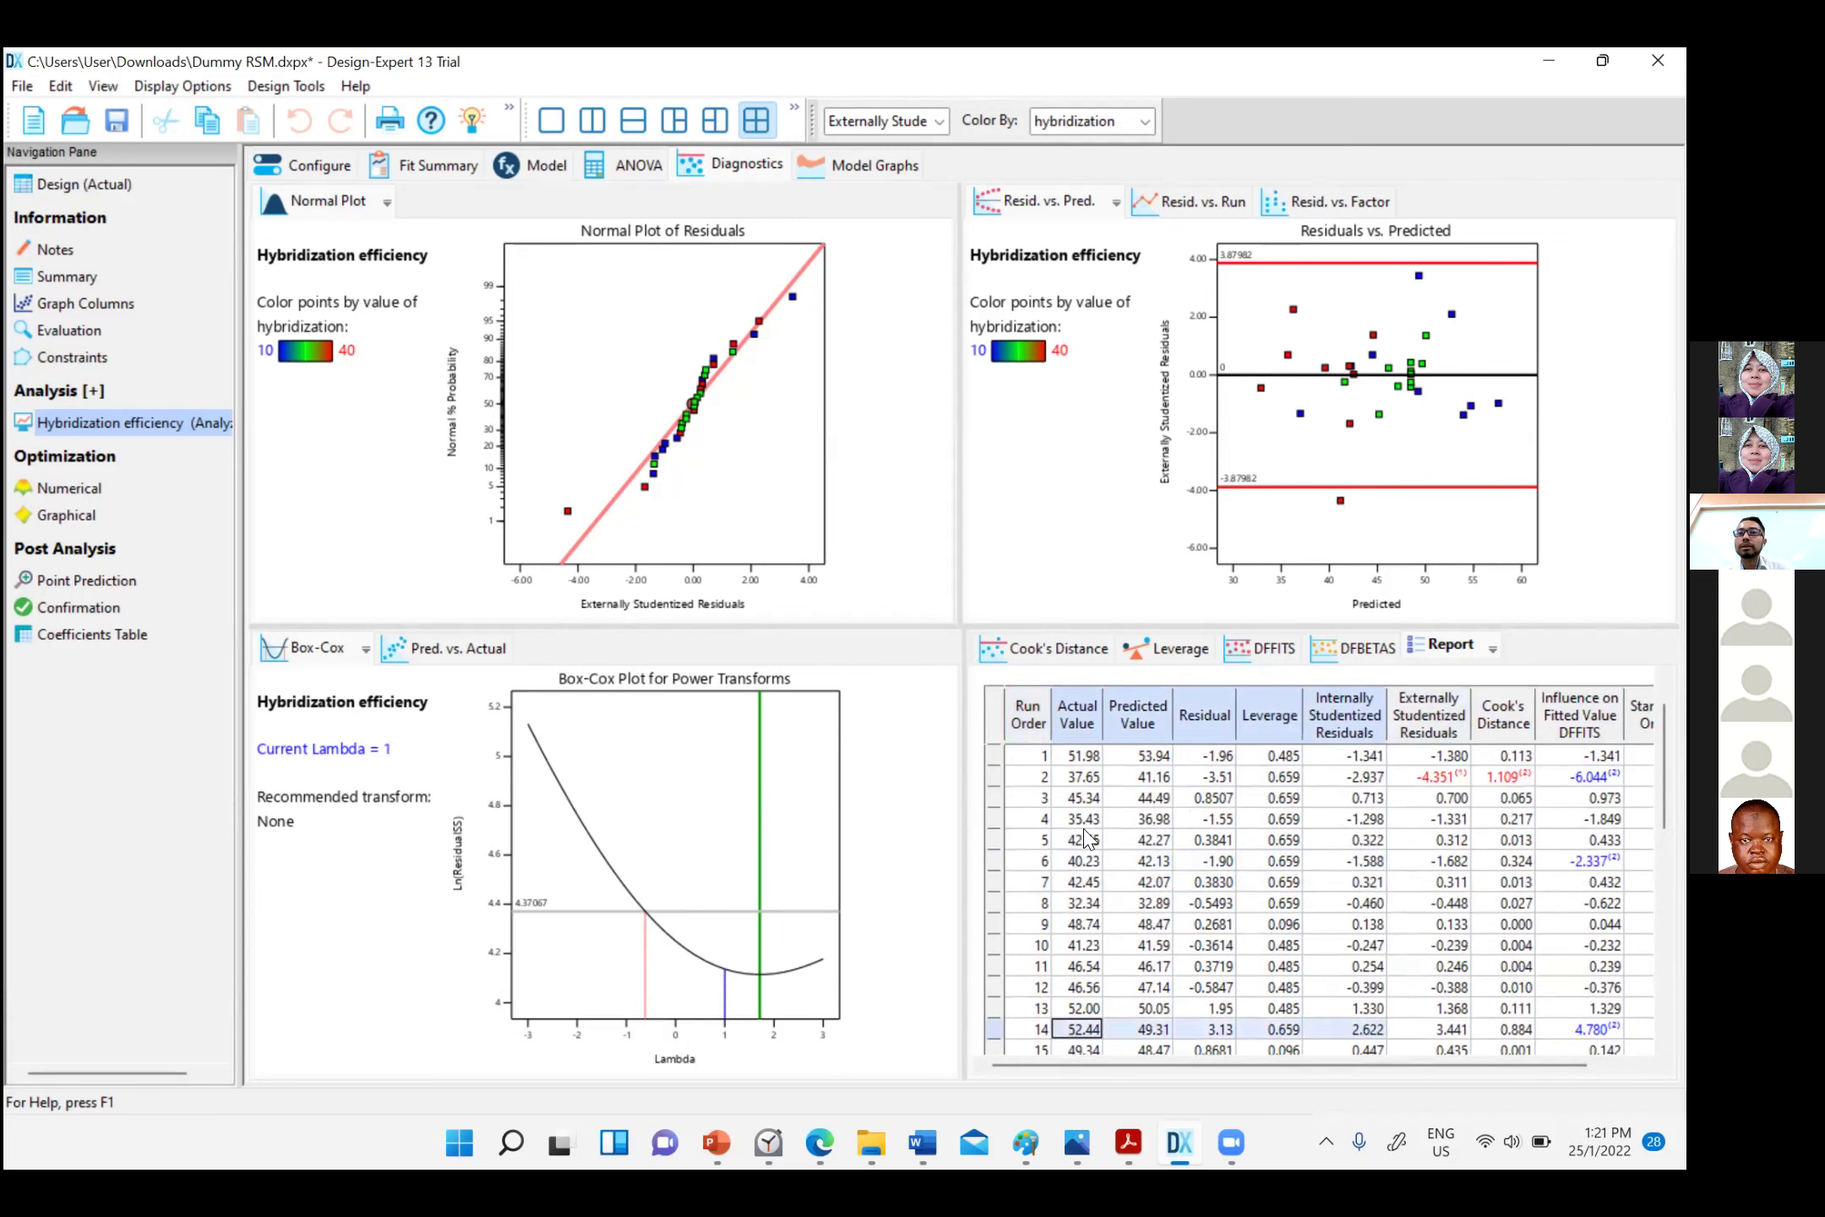
click(1044, 782)
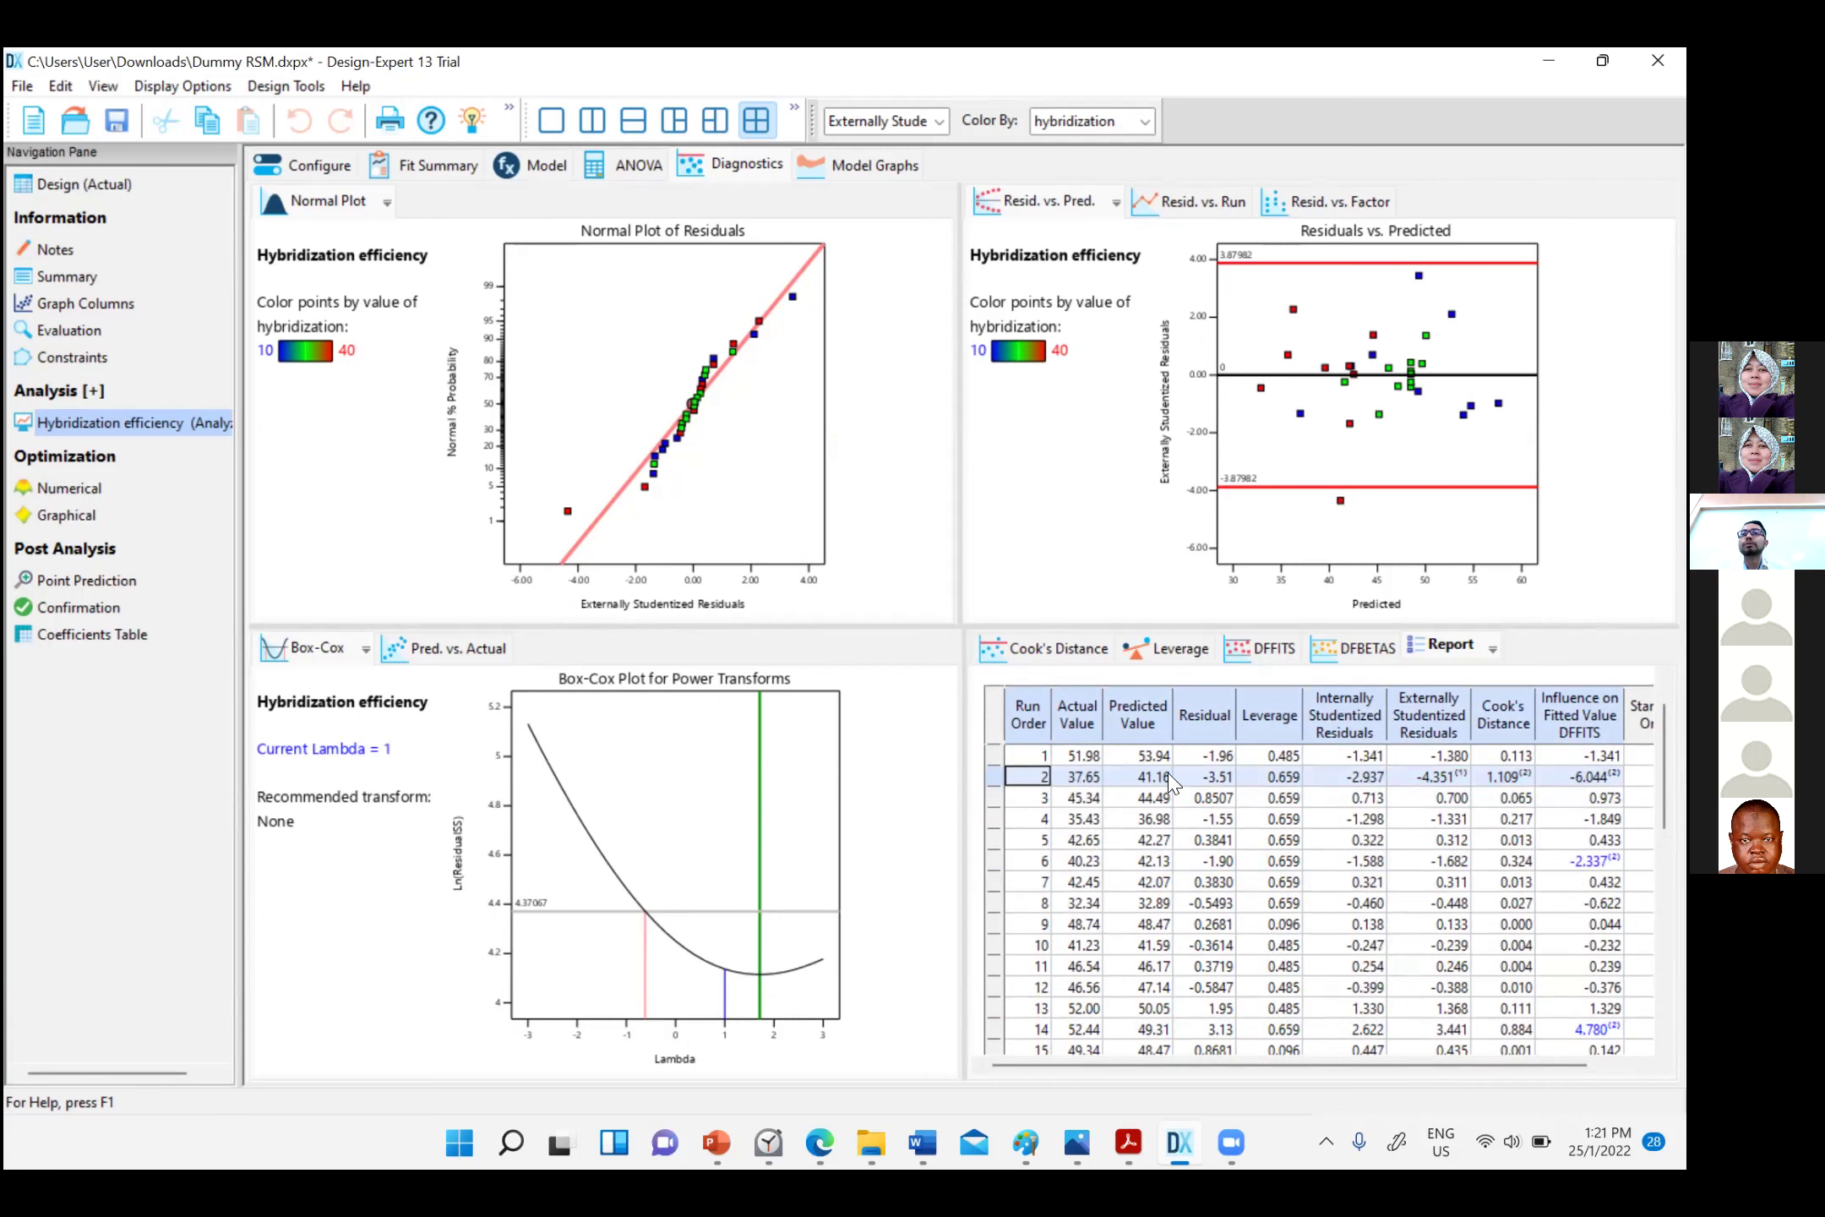
click(1508, 774)
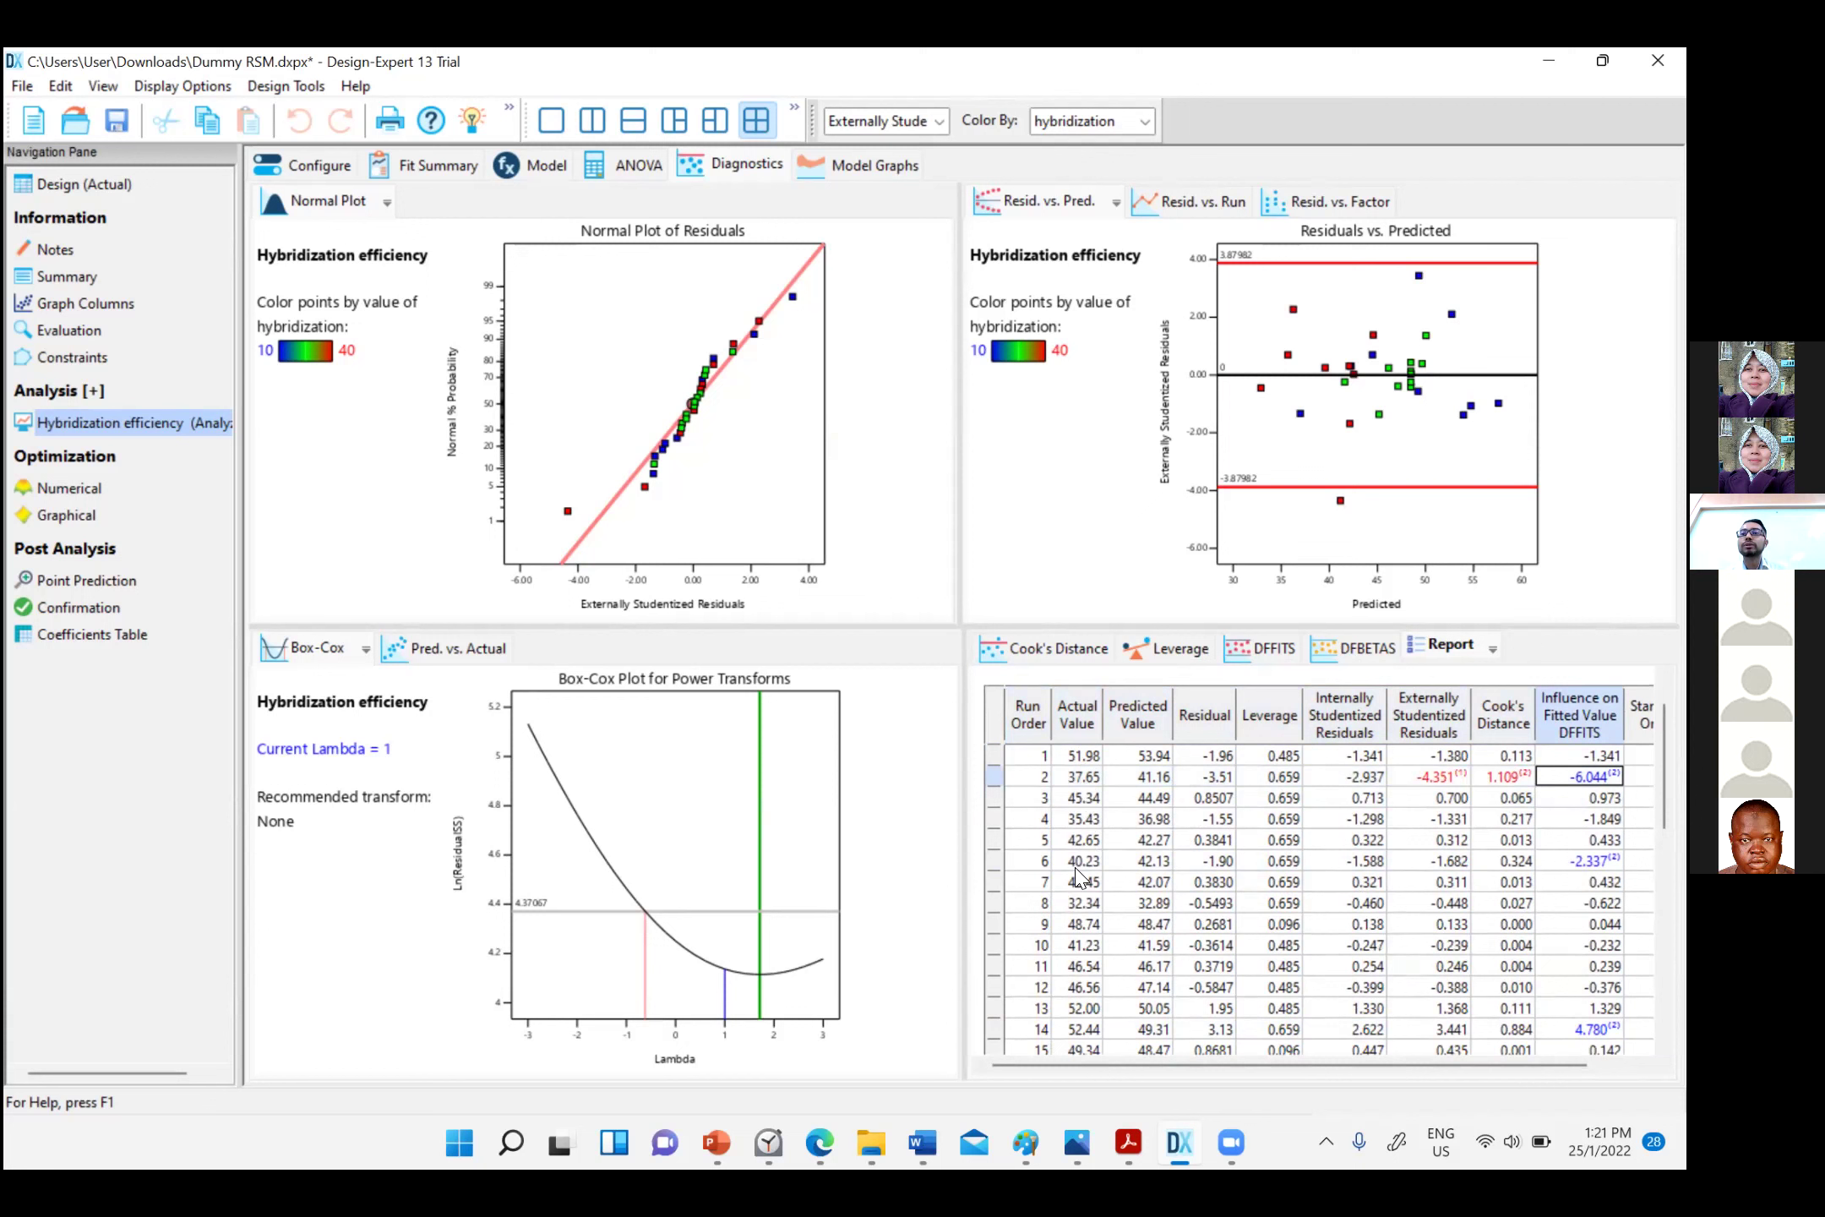
Re-examine flagged runs 6 and 14 in the residual report
scroll(1082, 879, down, 1)
click(1044, 811)
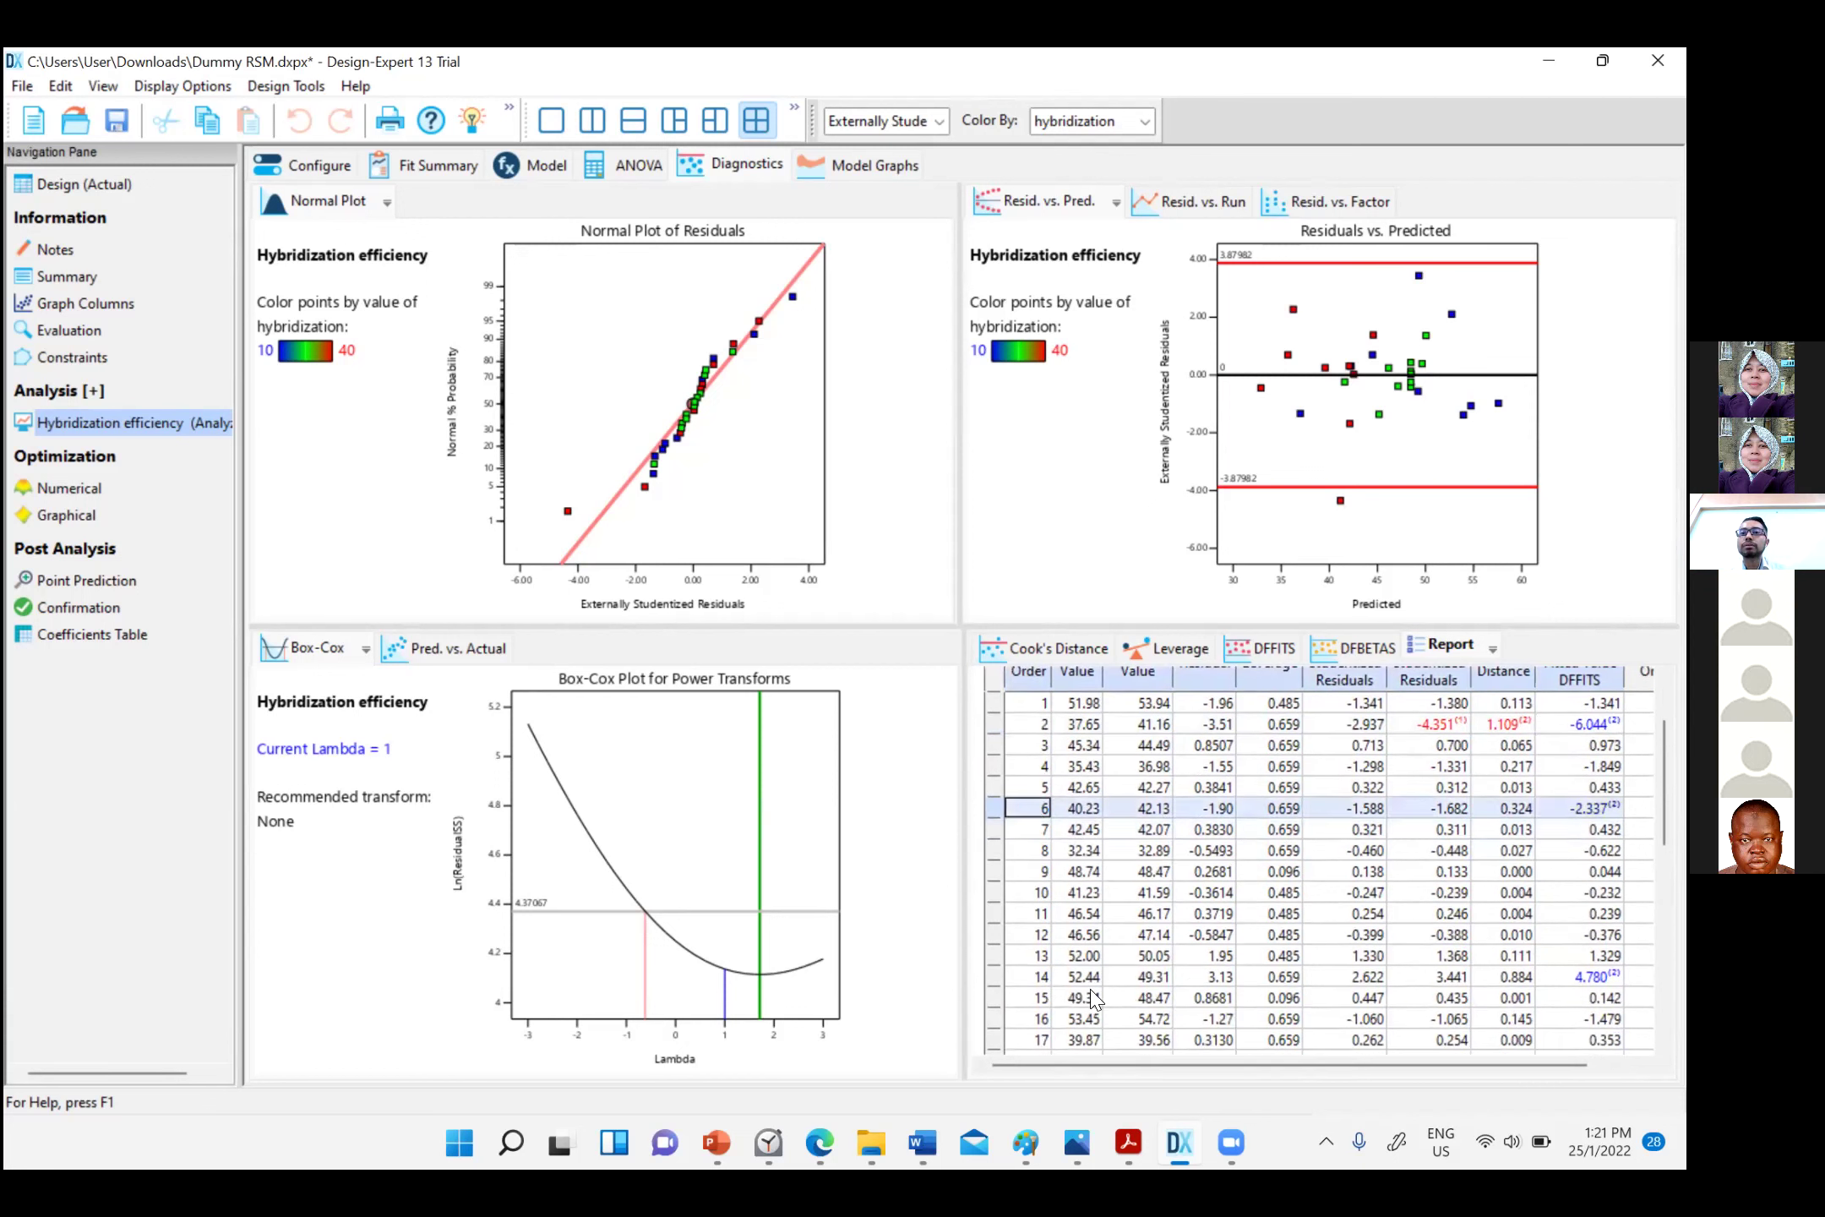
click(1040, 978)
scroll(1380, 959, down, 1)
scroll(1379, 959, down, 1)
scroll(1379, 960, up, 1)
scroll(1379, 959, down, 1)
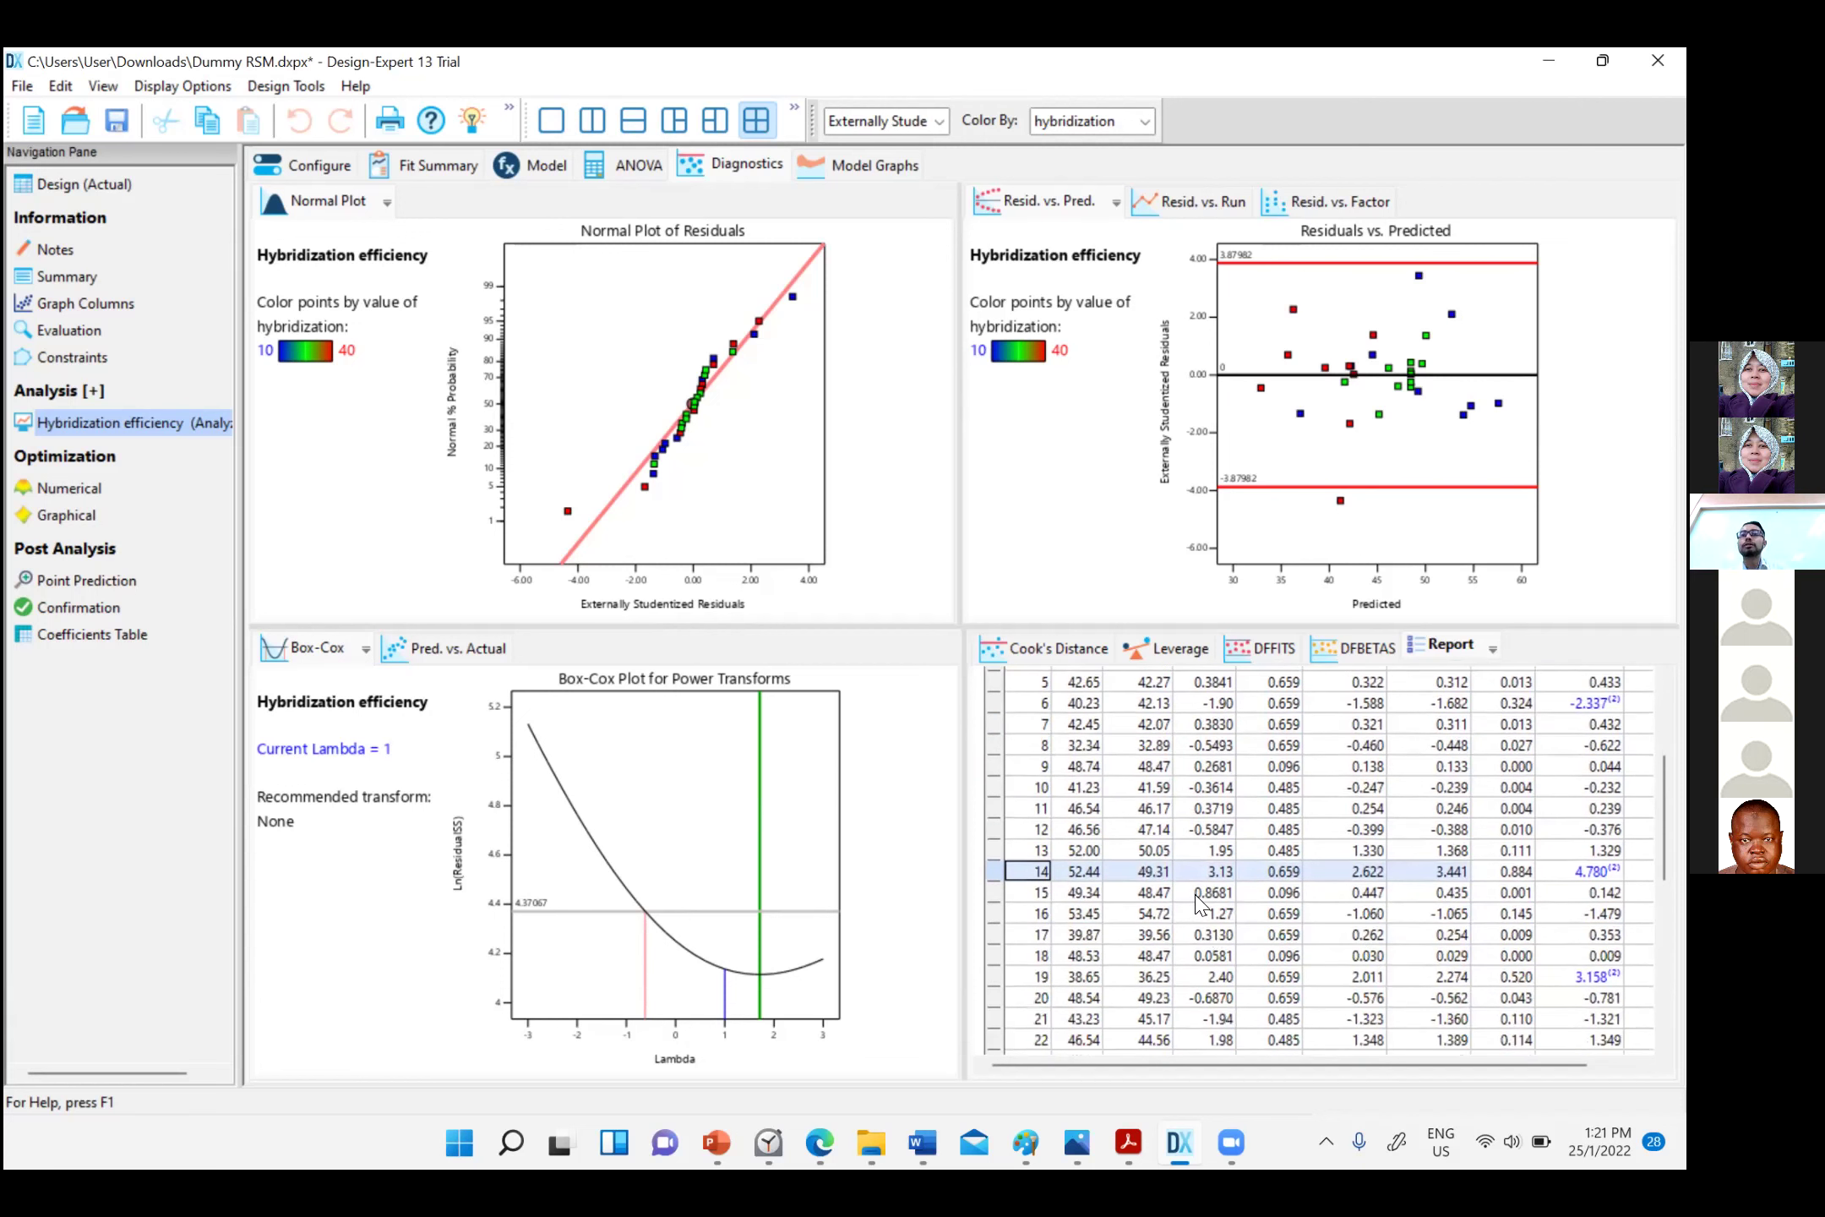
scroll(1165, 879, down, 2)
scroll(1140, 892, up, 6)
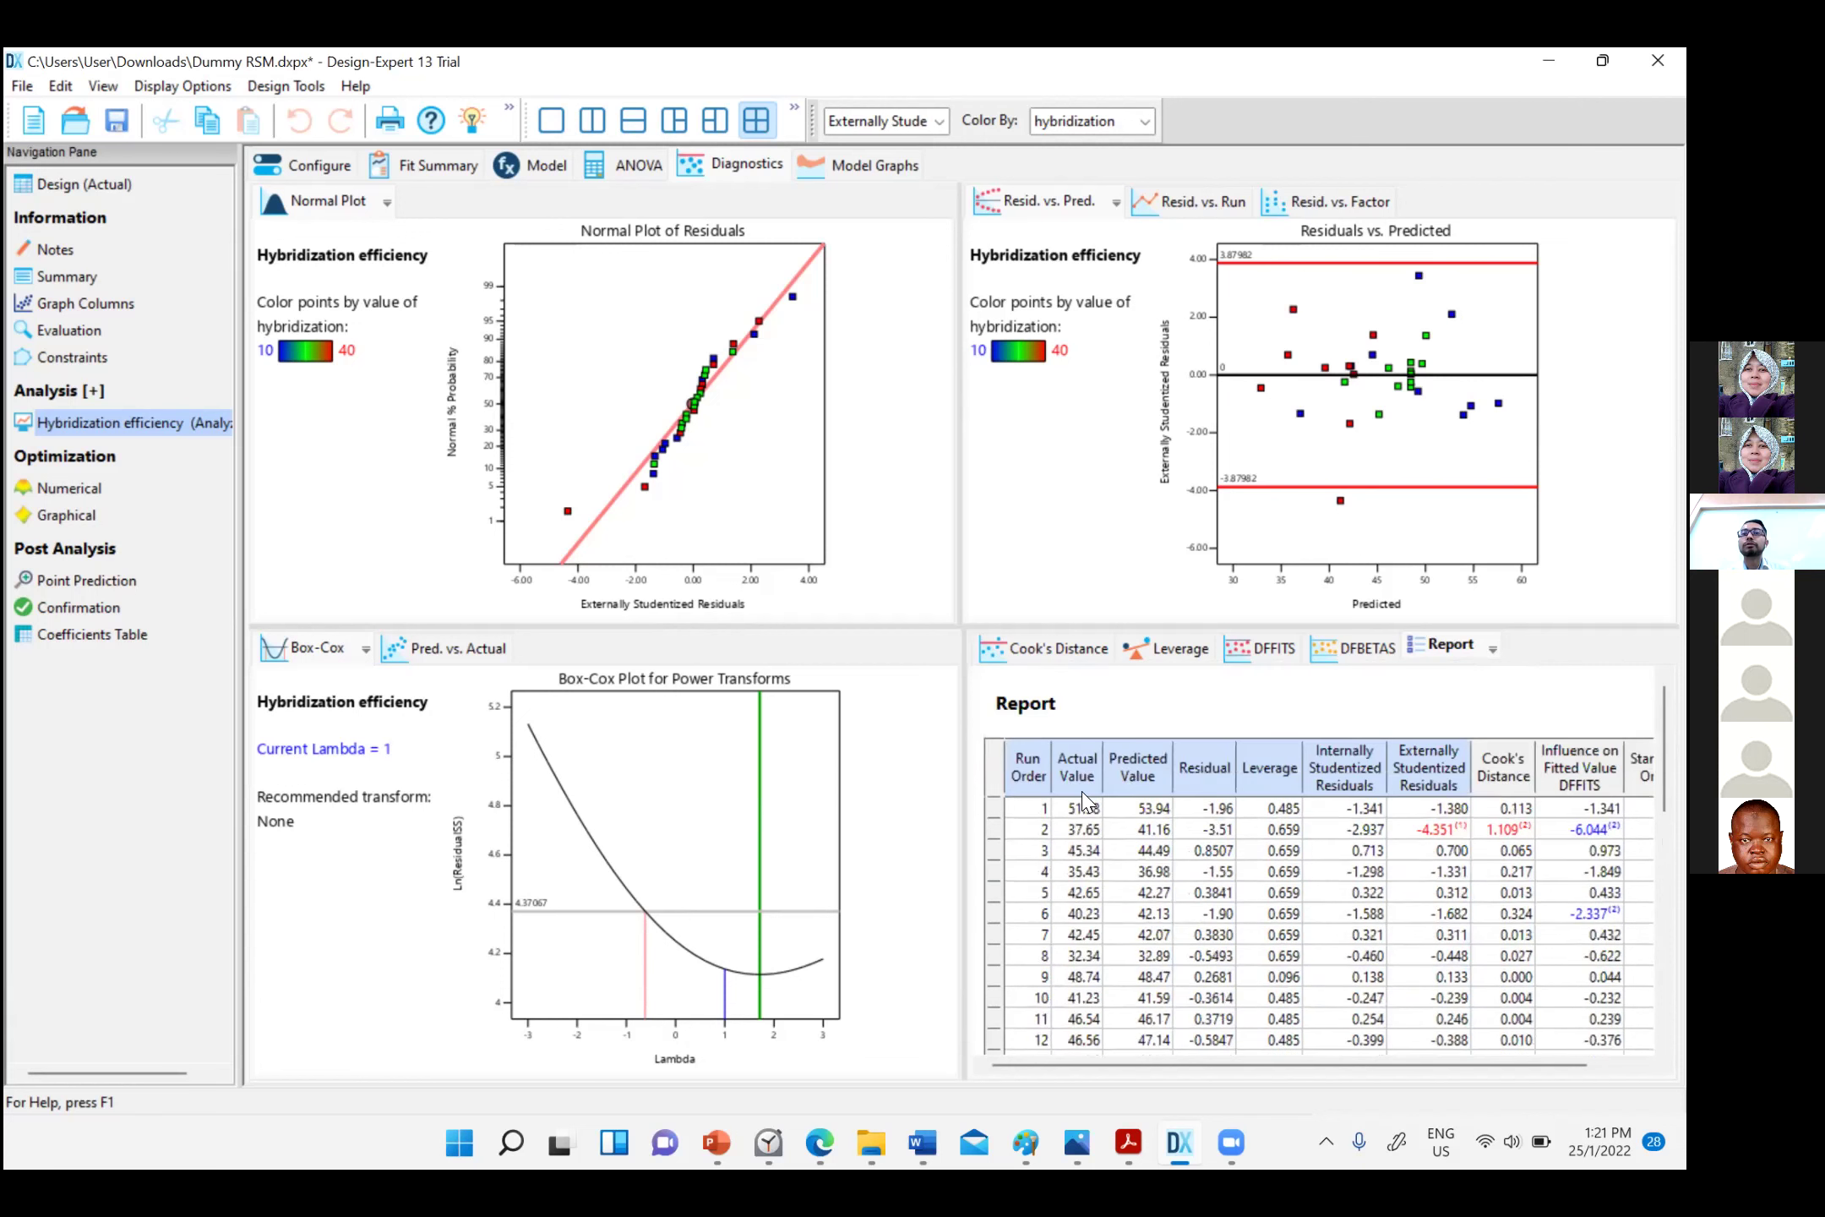
scroll(1086, 801, down, 1)
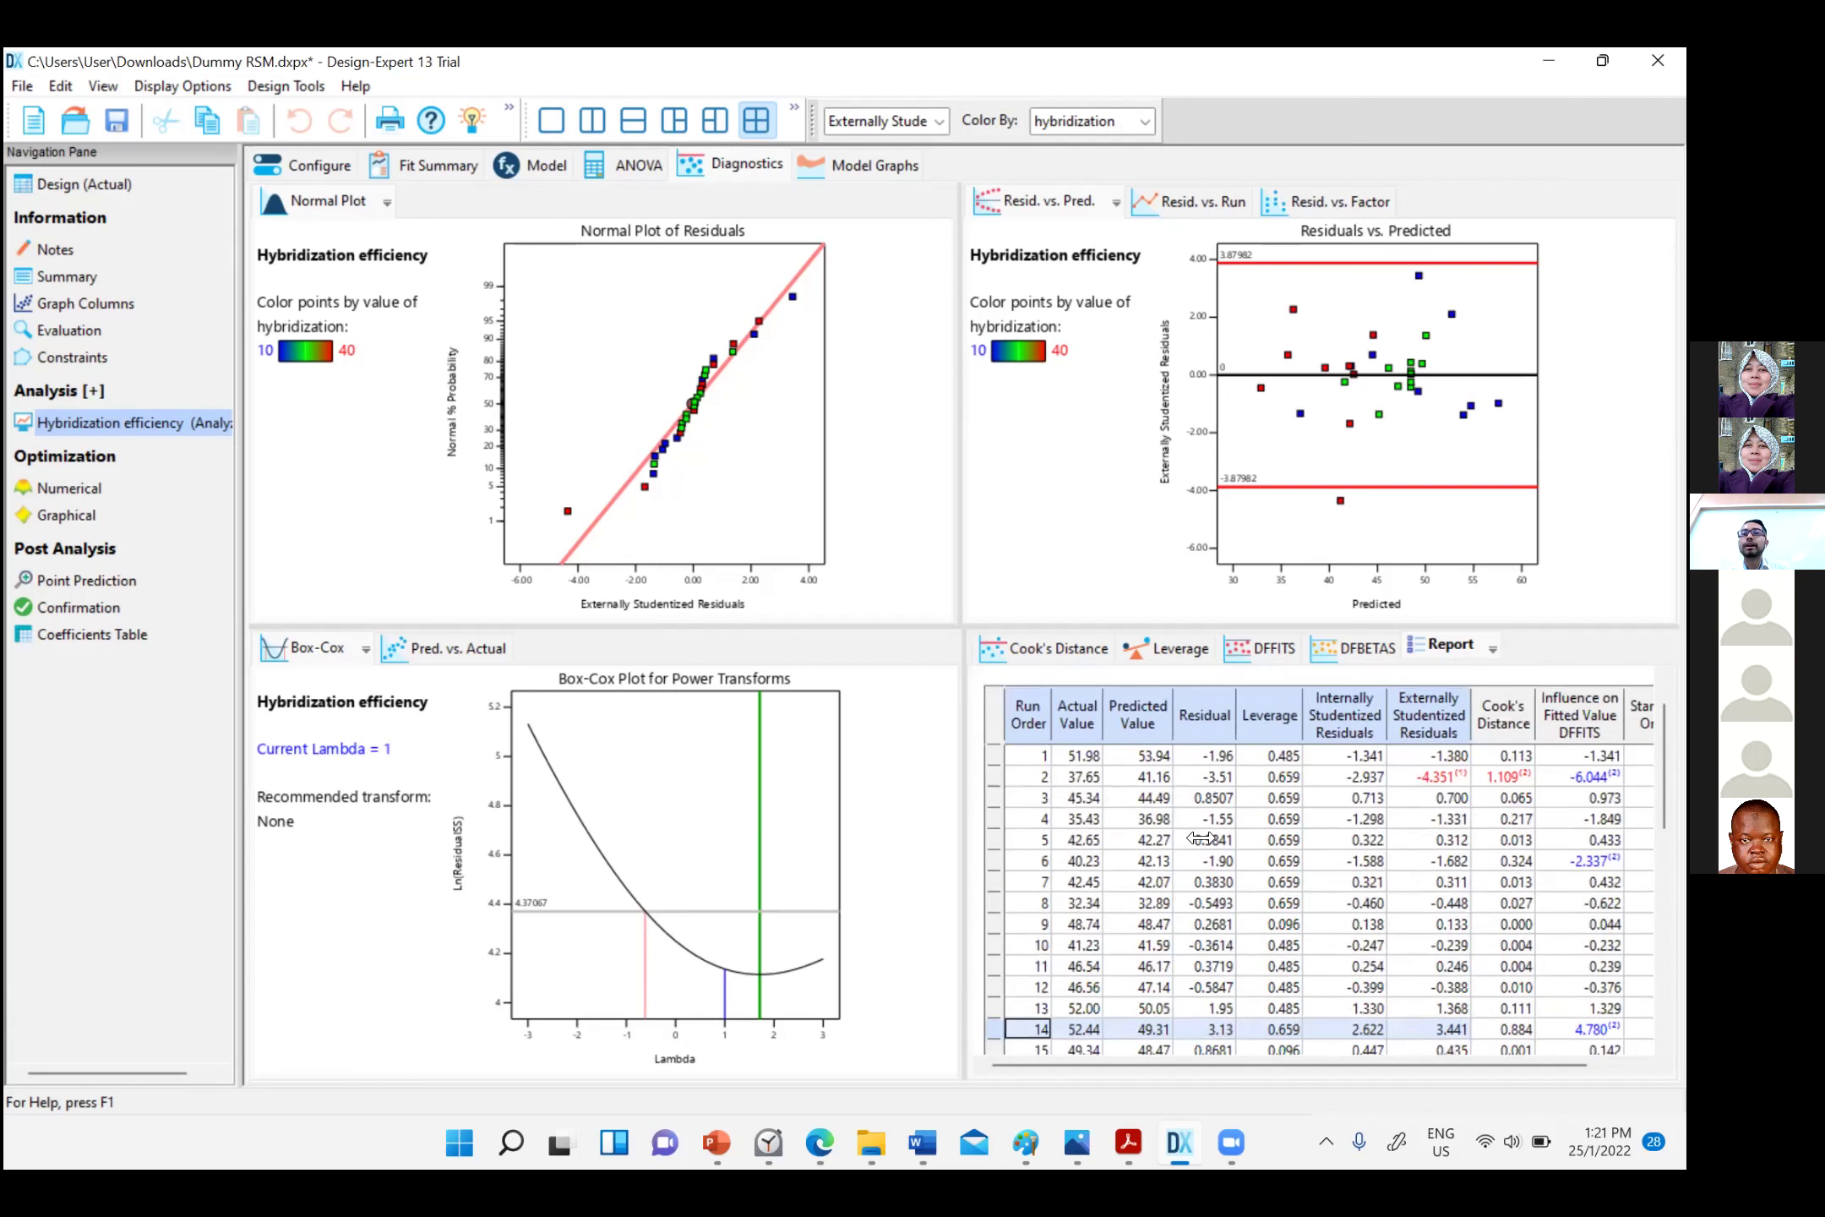
Check runs 2, 6, 14 (DFFITS 4.780) and 19 (DFFITS 3.158), then bring up the File menu
click(1029, 769)
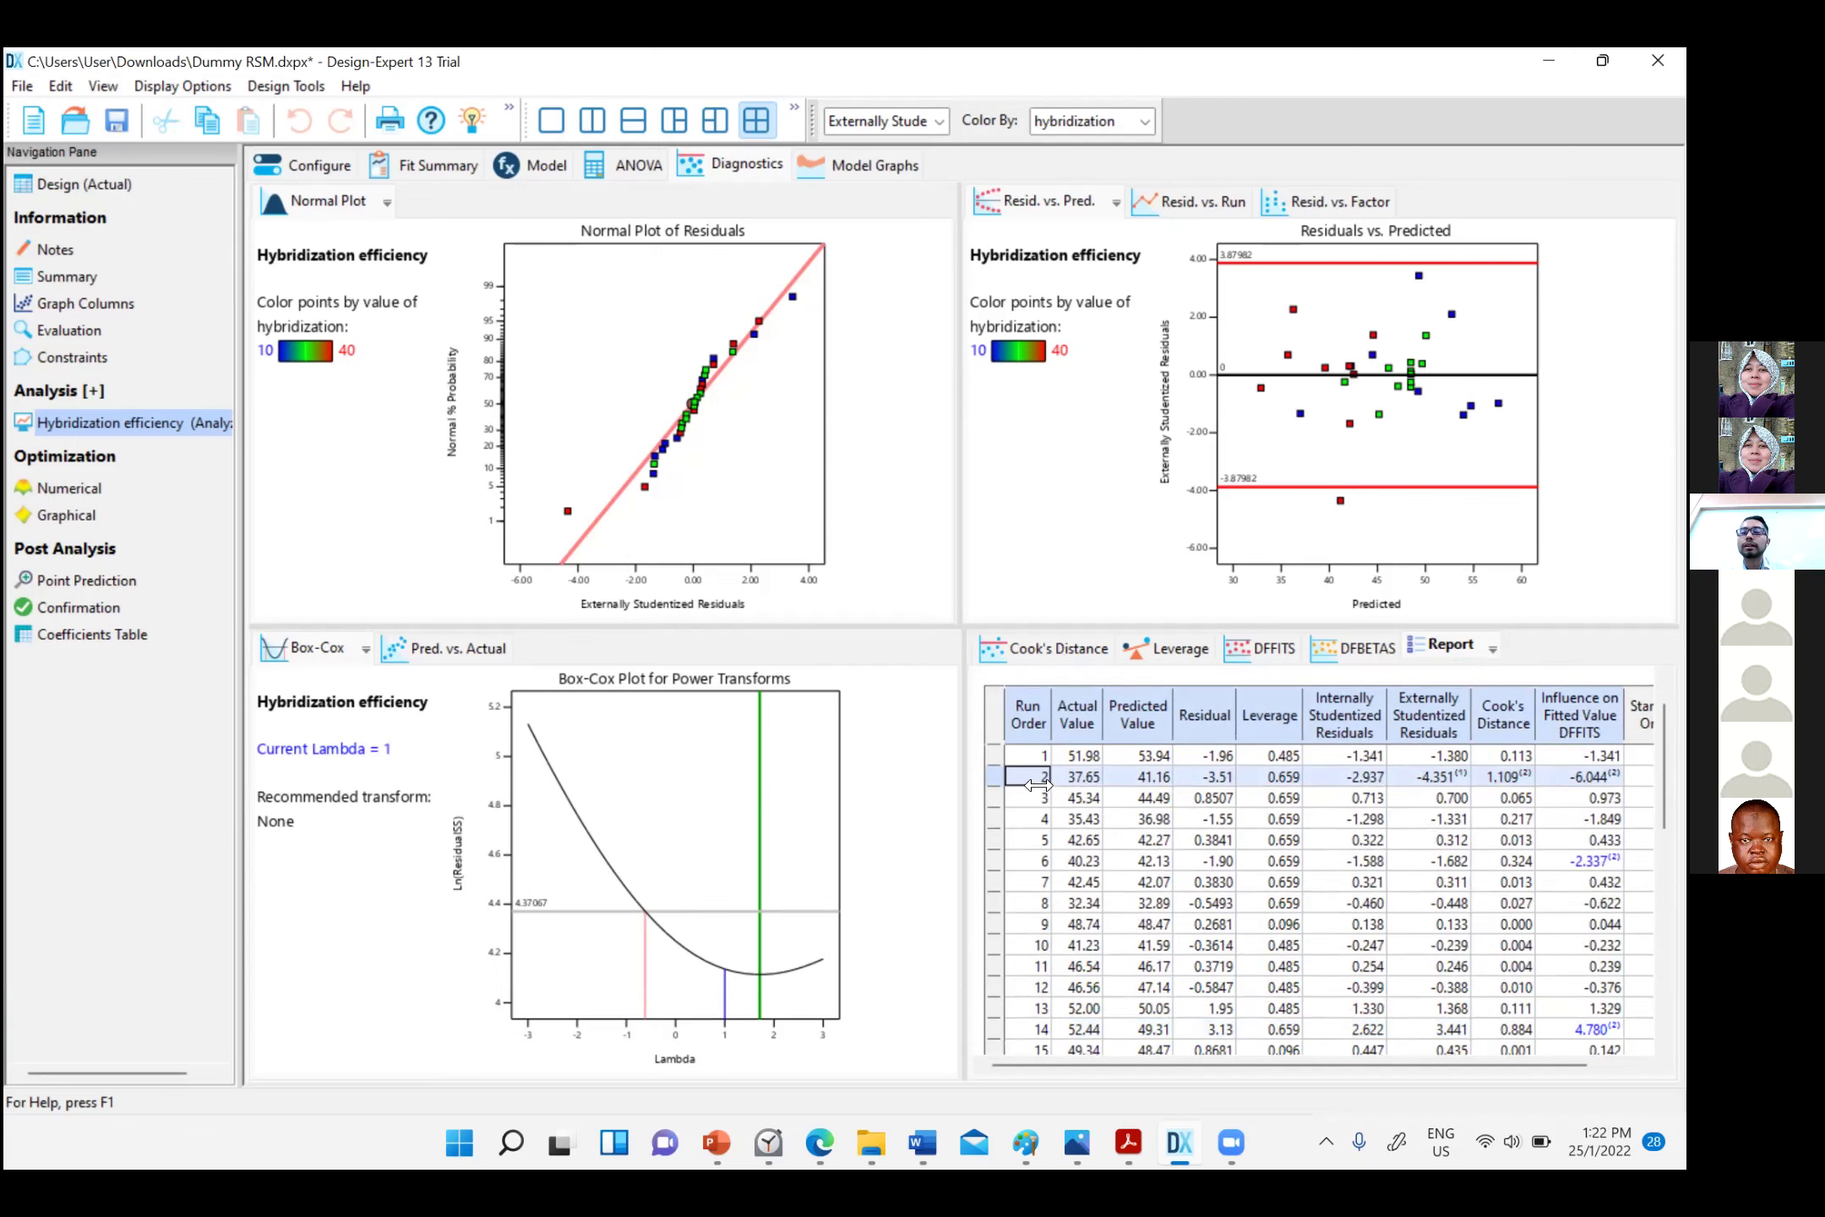
click(1036, 861)
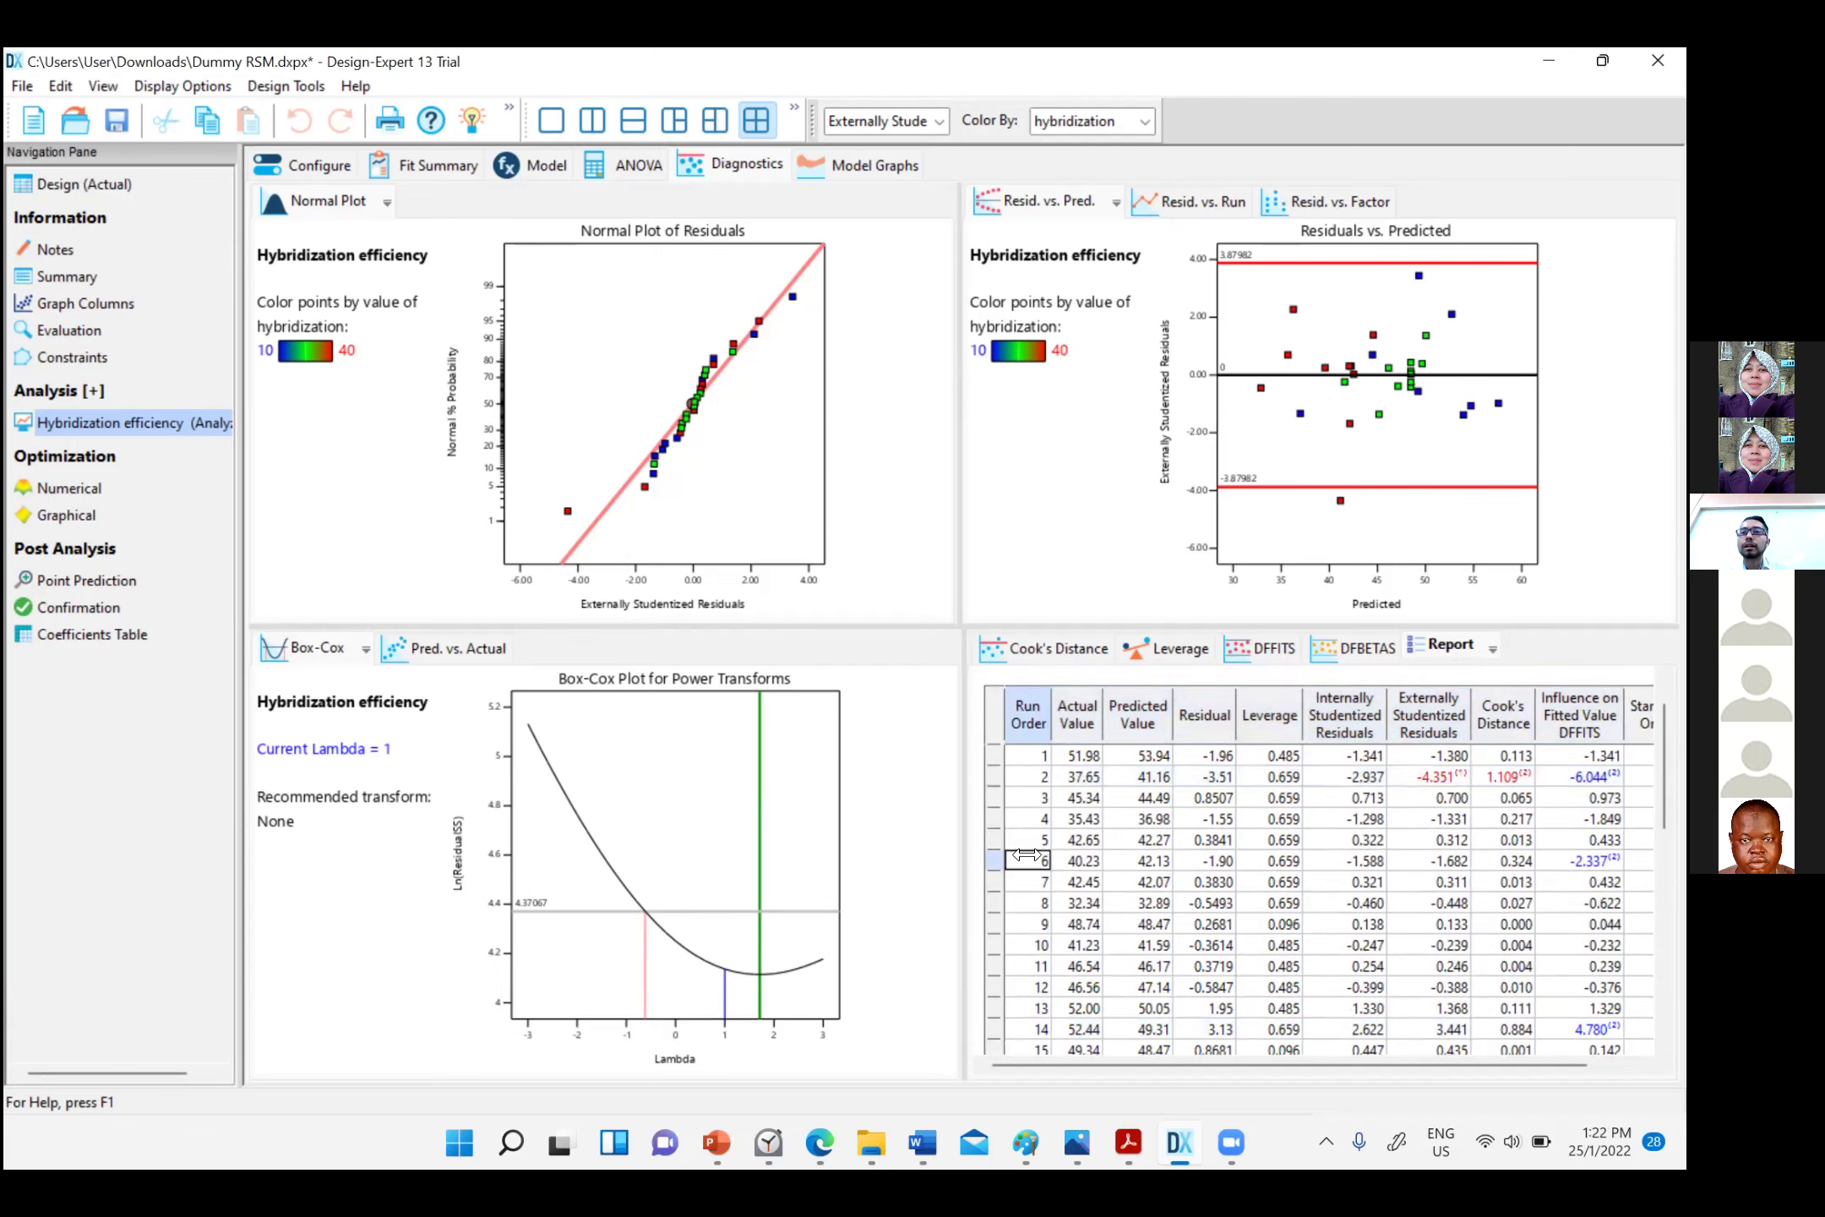
scroll(1082, 879, down, 1)
click(1035, 980)
scroll(1082, 952, down, 1)
scroll(1083, 952, down, 1)
click(1037, 923)
scroll(1056, 923, down, 2)
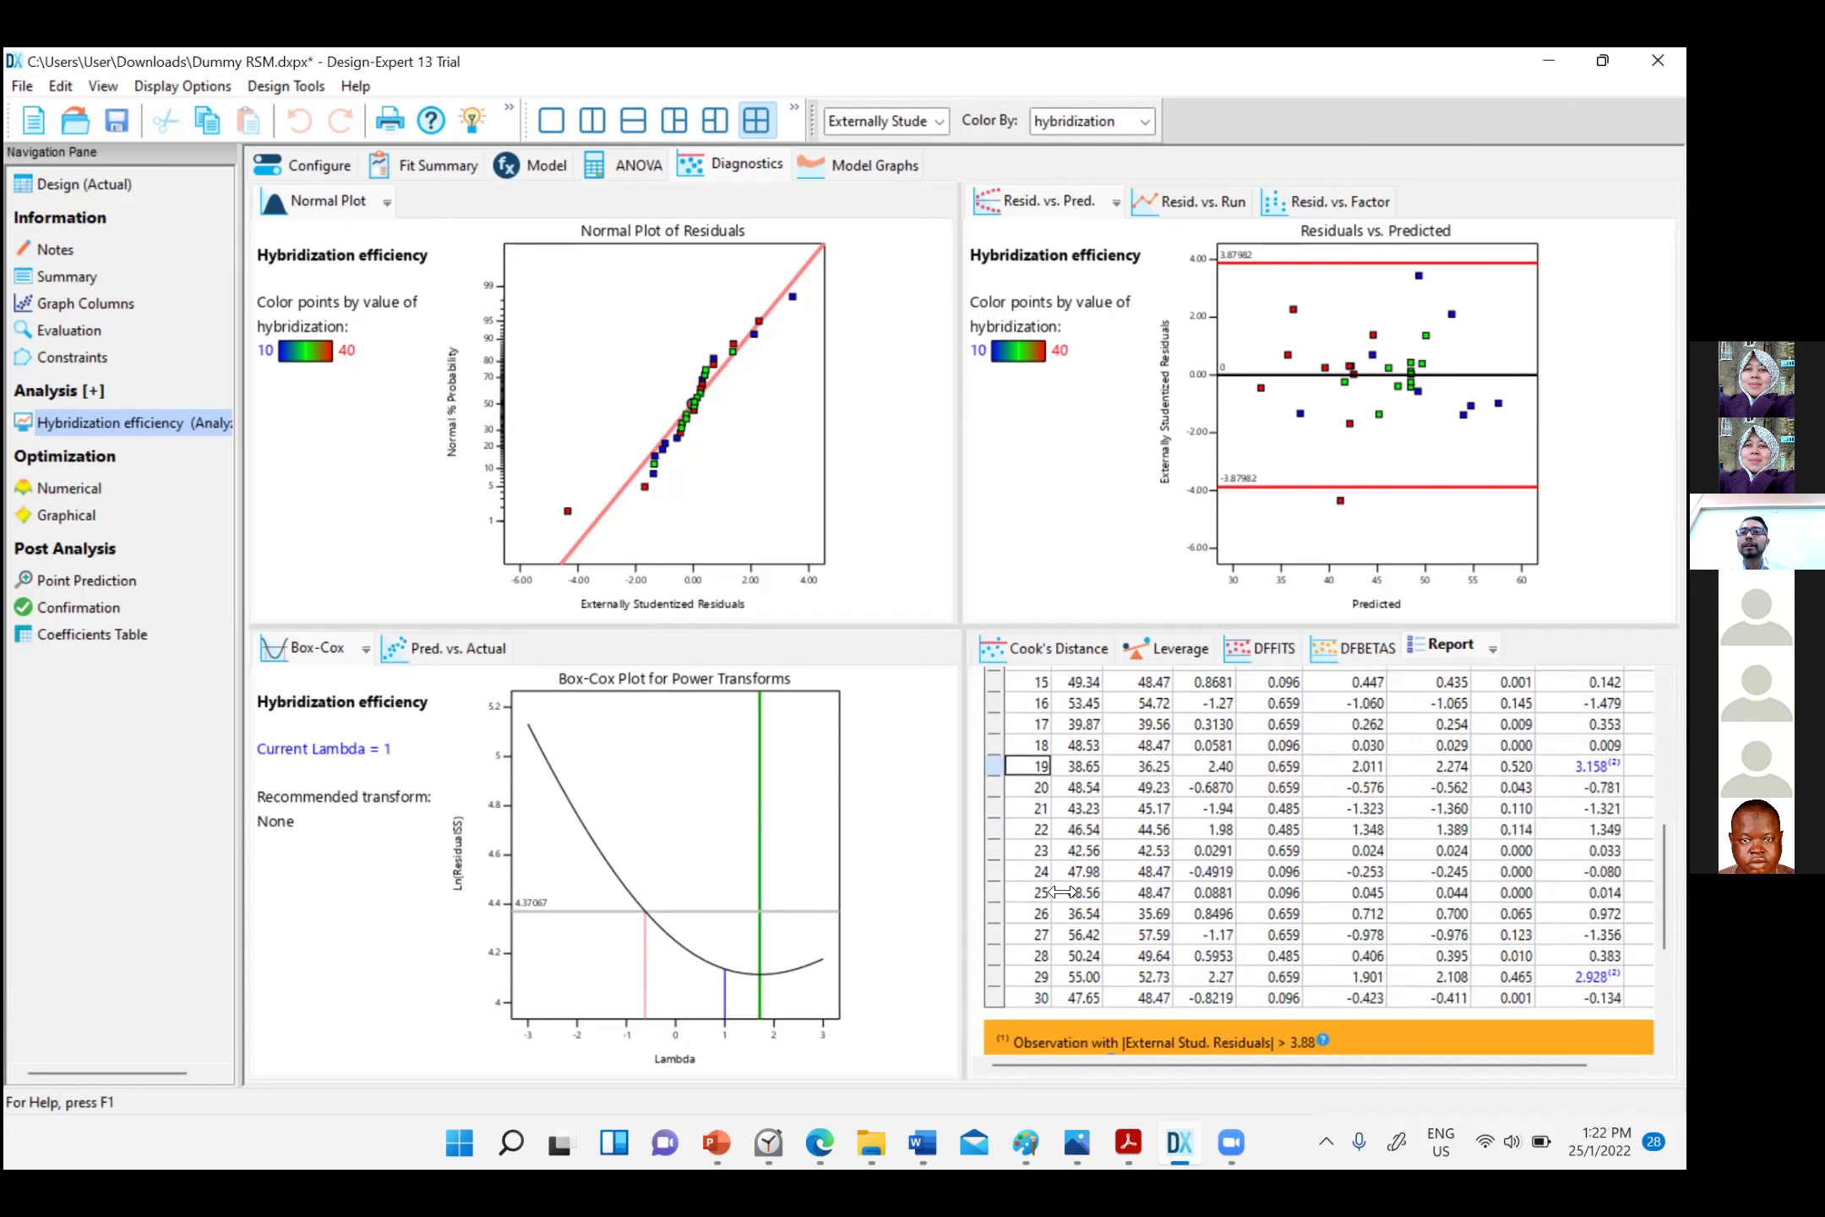
scroll(1062, 892, up, 5)
scroll(1165, 893, up, 3)
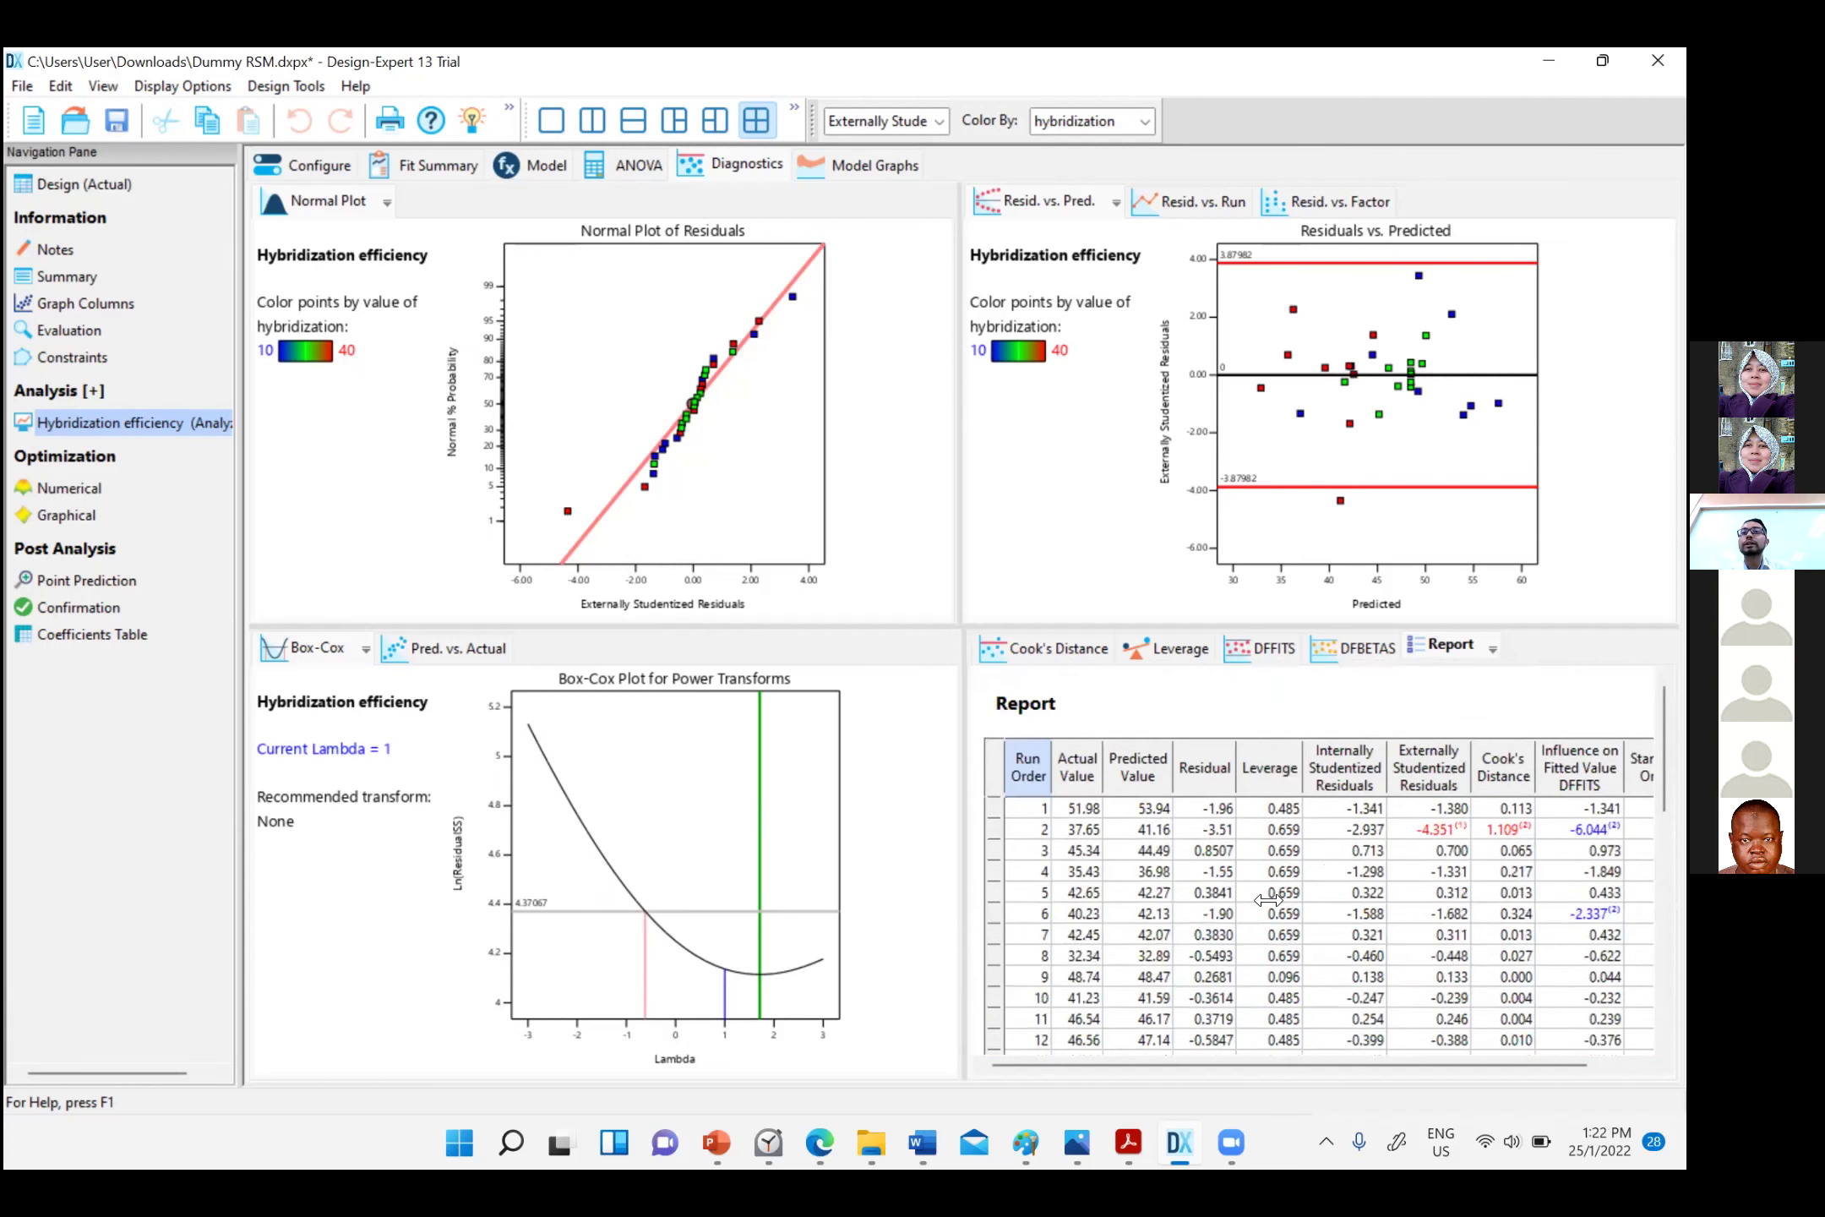
scroll(1002, 746, down, 1)
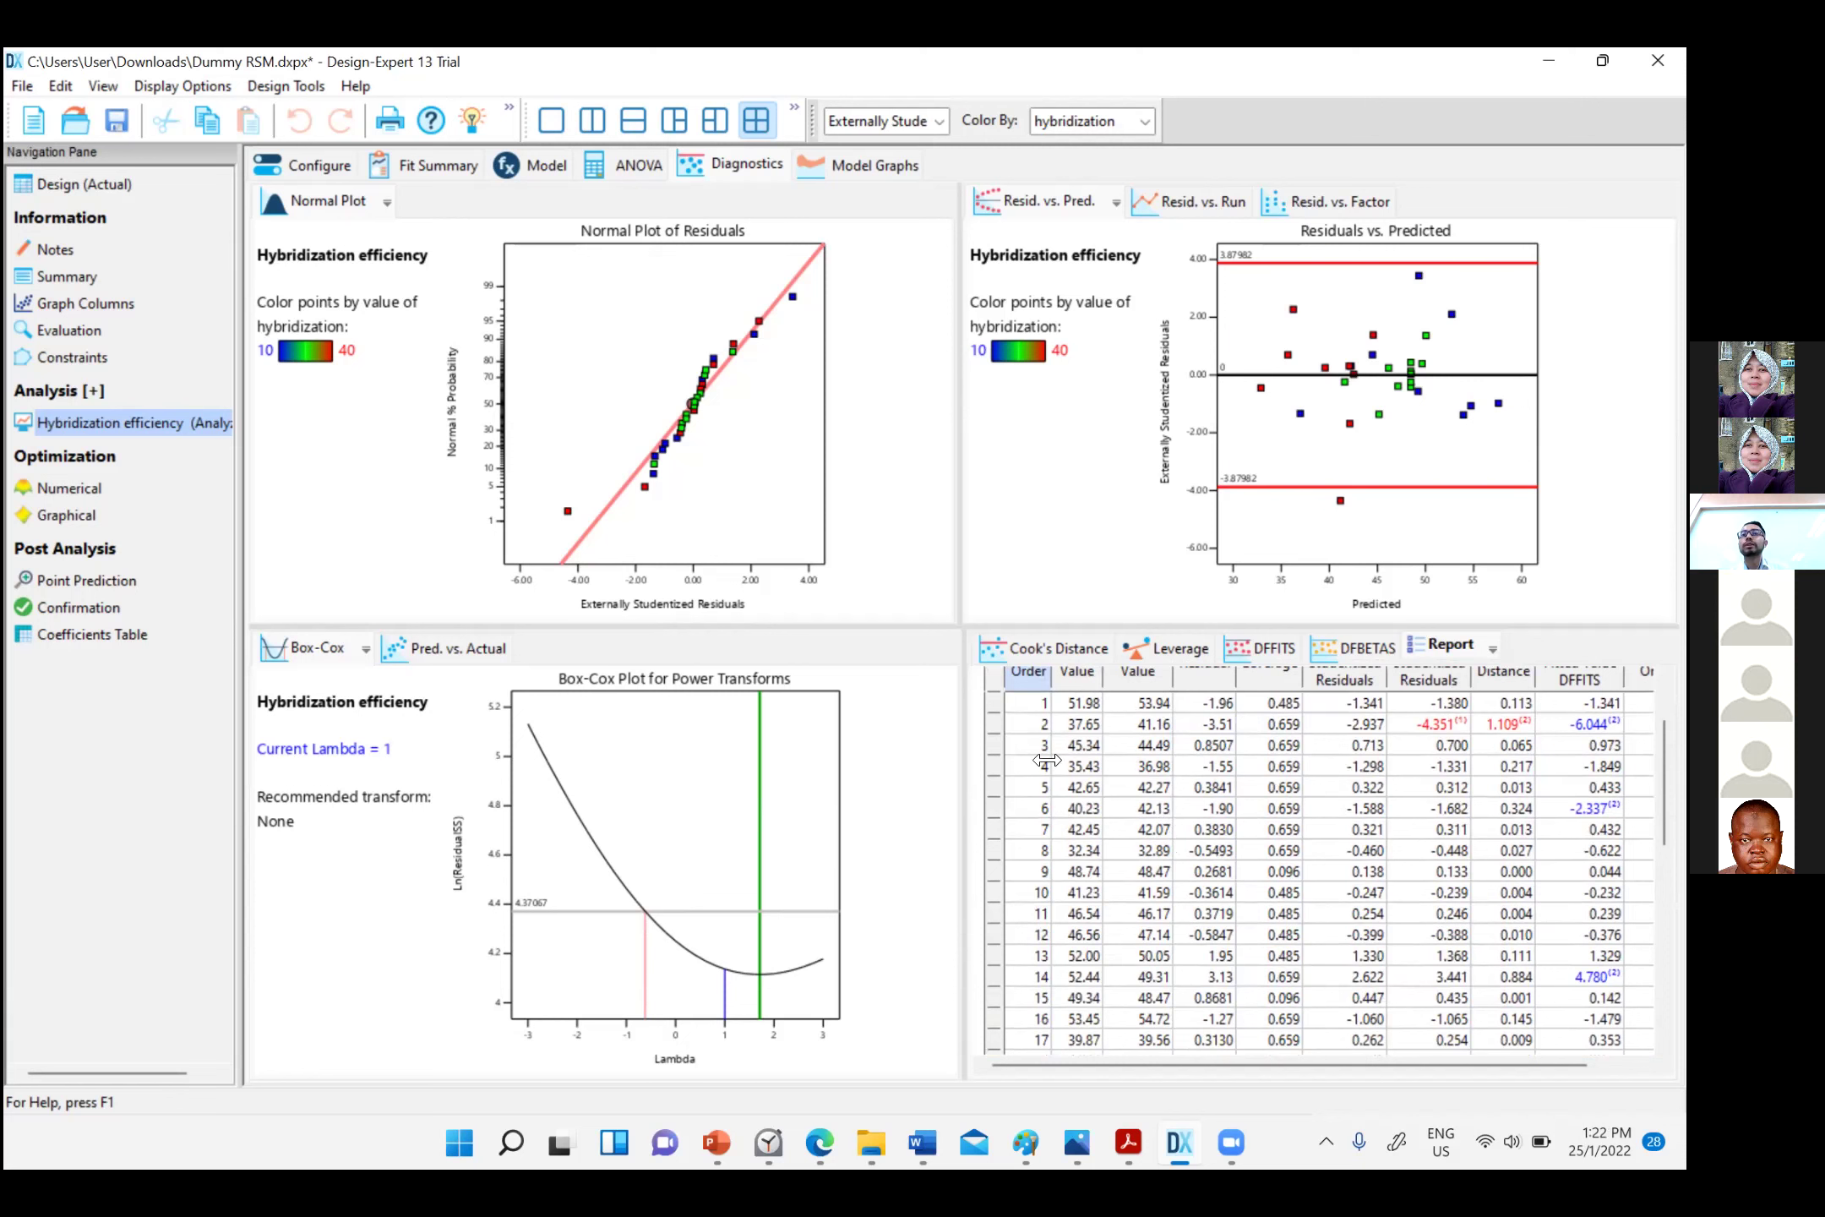
scroll(1107, 837, down, 1)
scroll(1109, 835, up, 2)
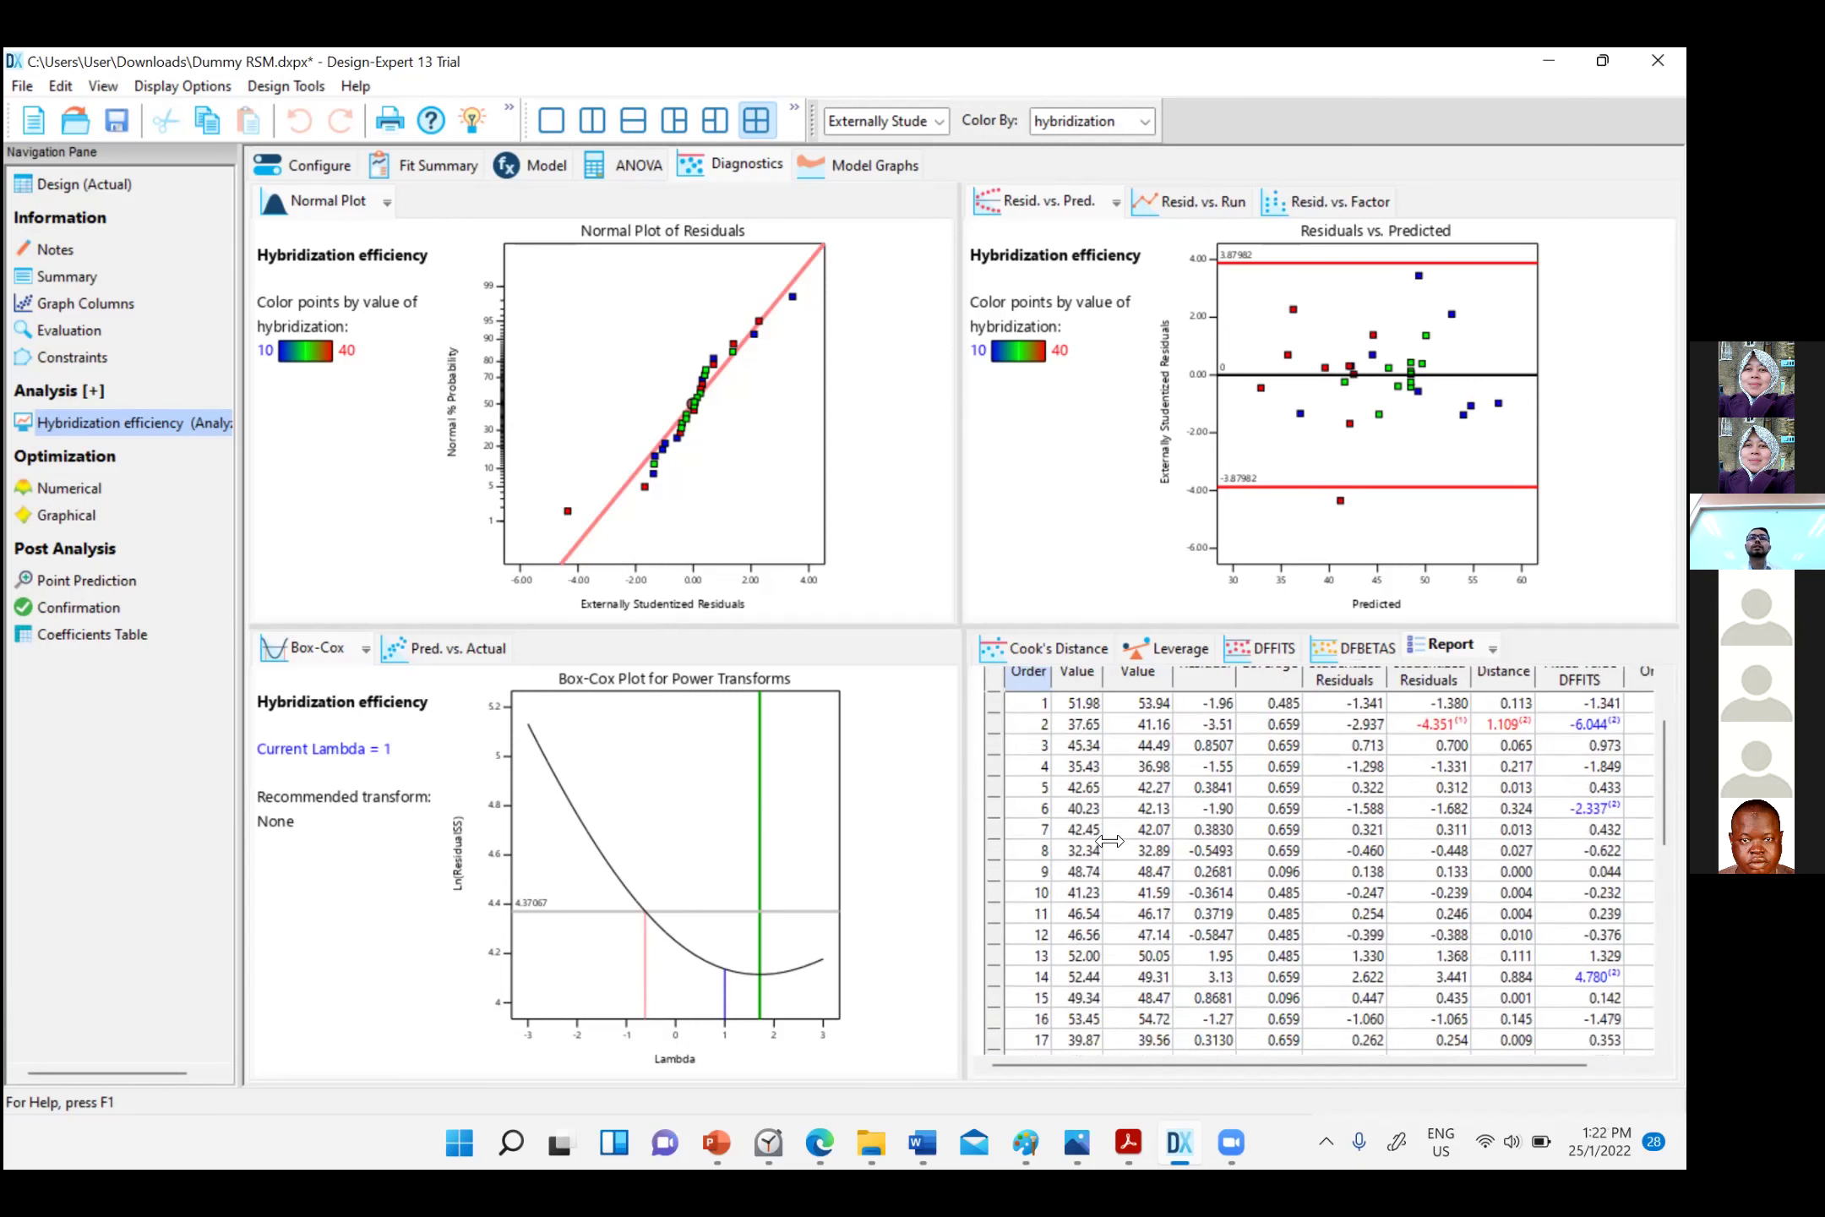
scroll(1087, 763, up, 1)
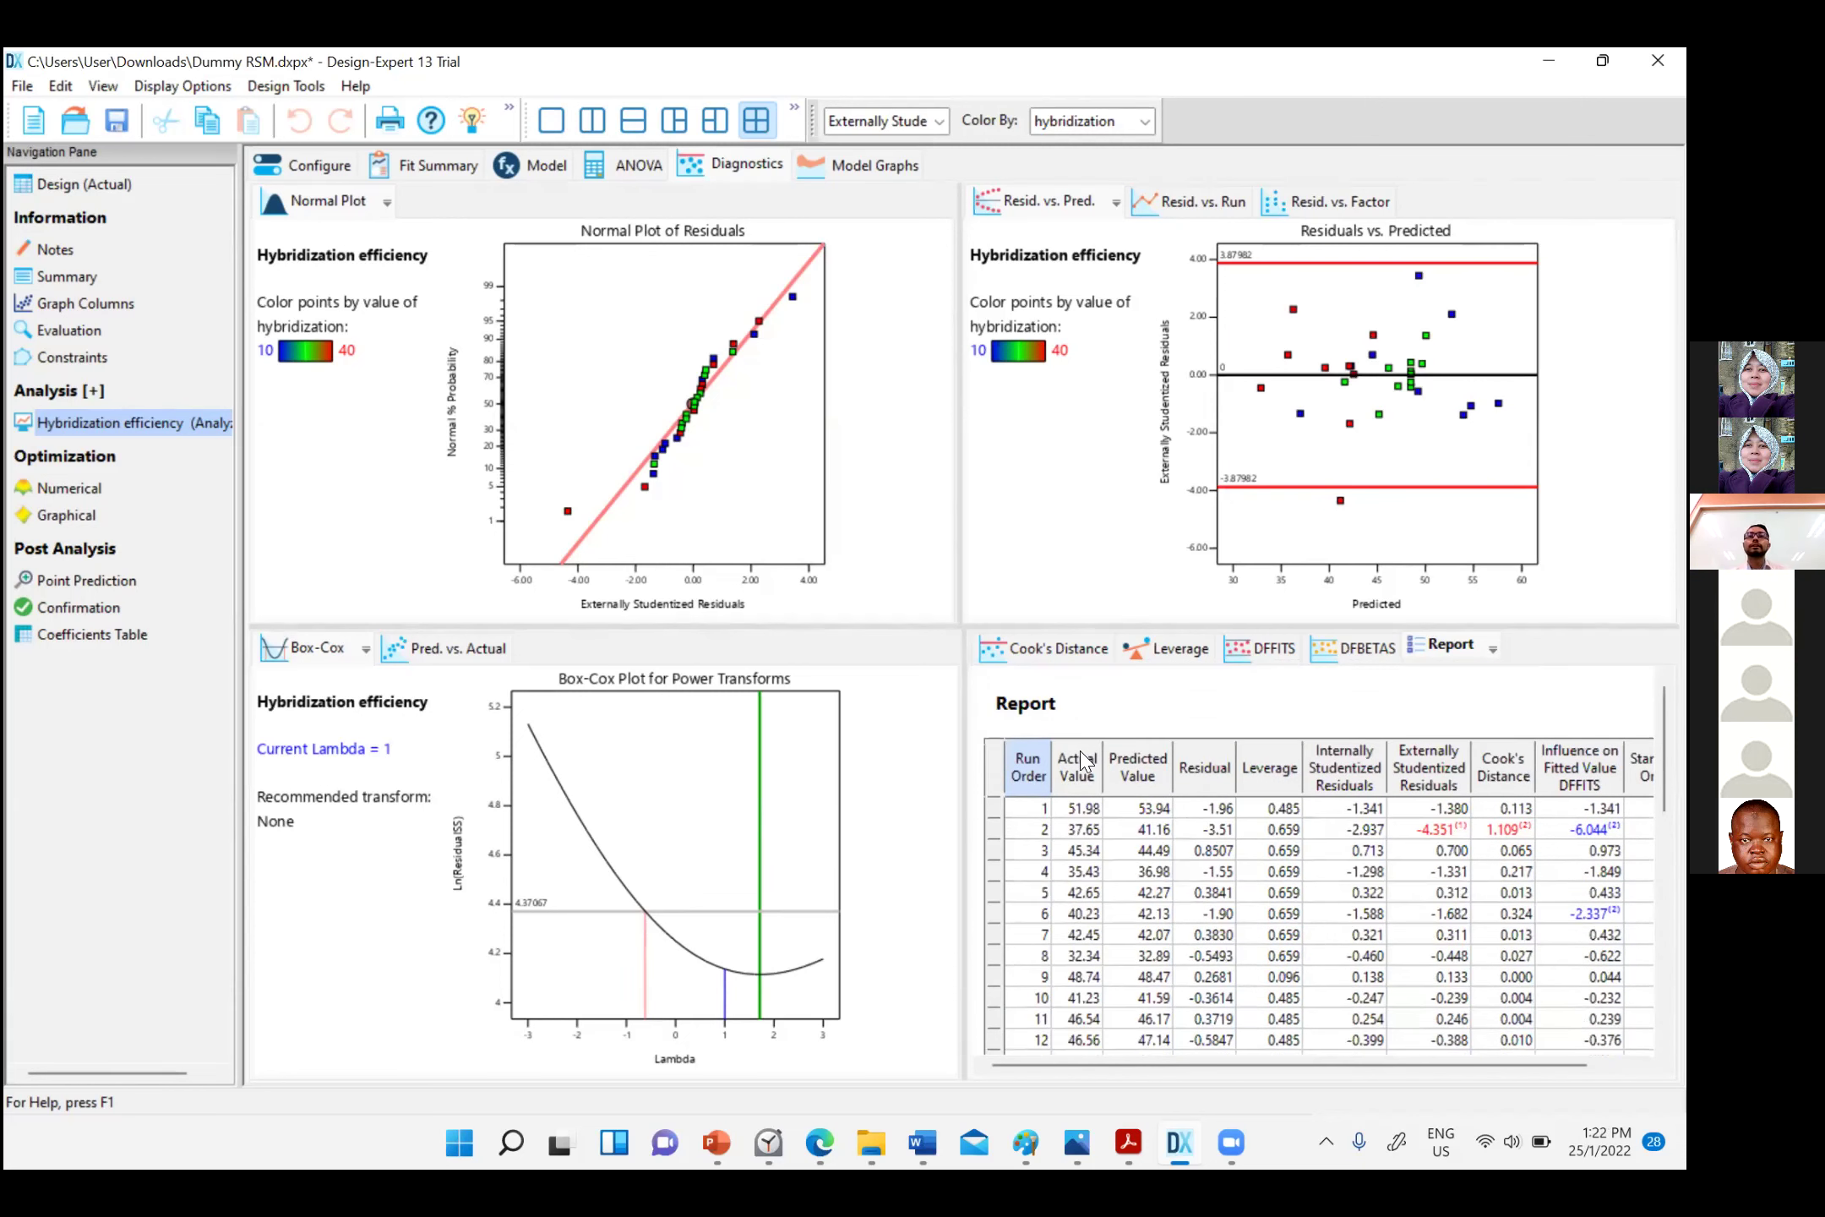
scroll(1097, 764, down, 2)
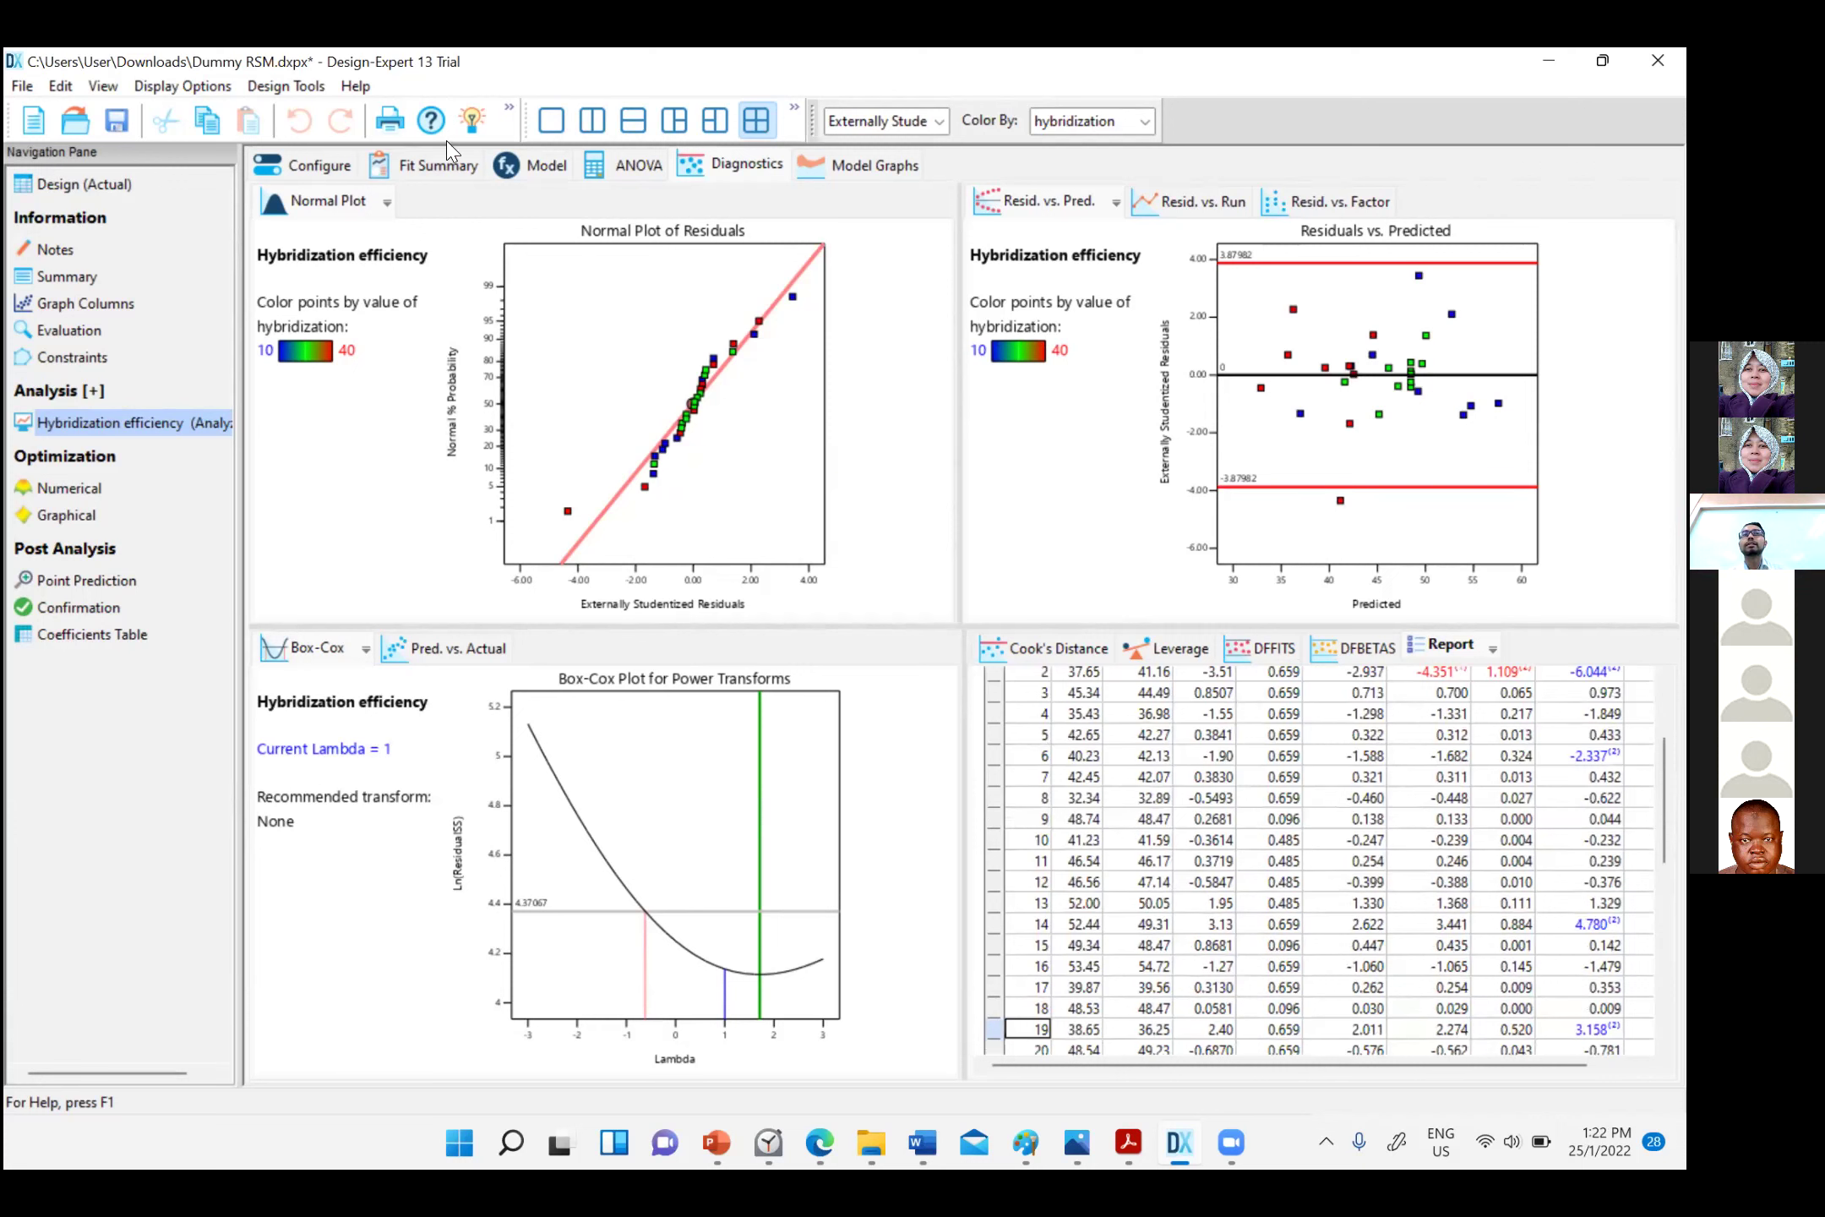
click(21, 86)
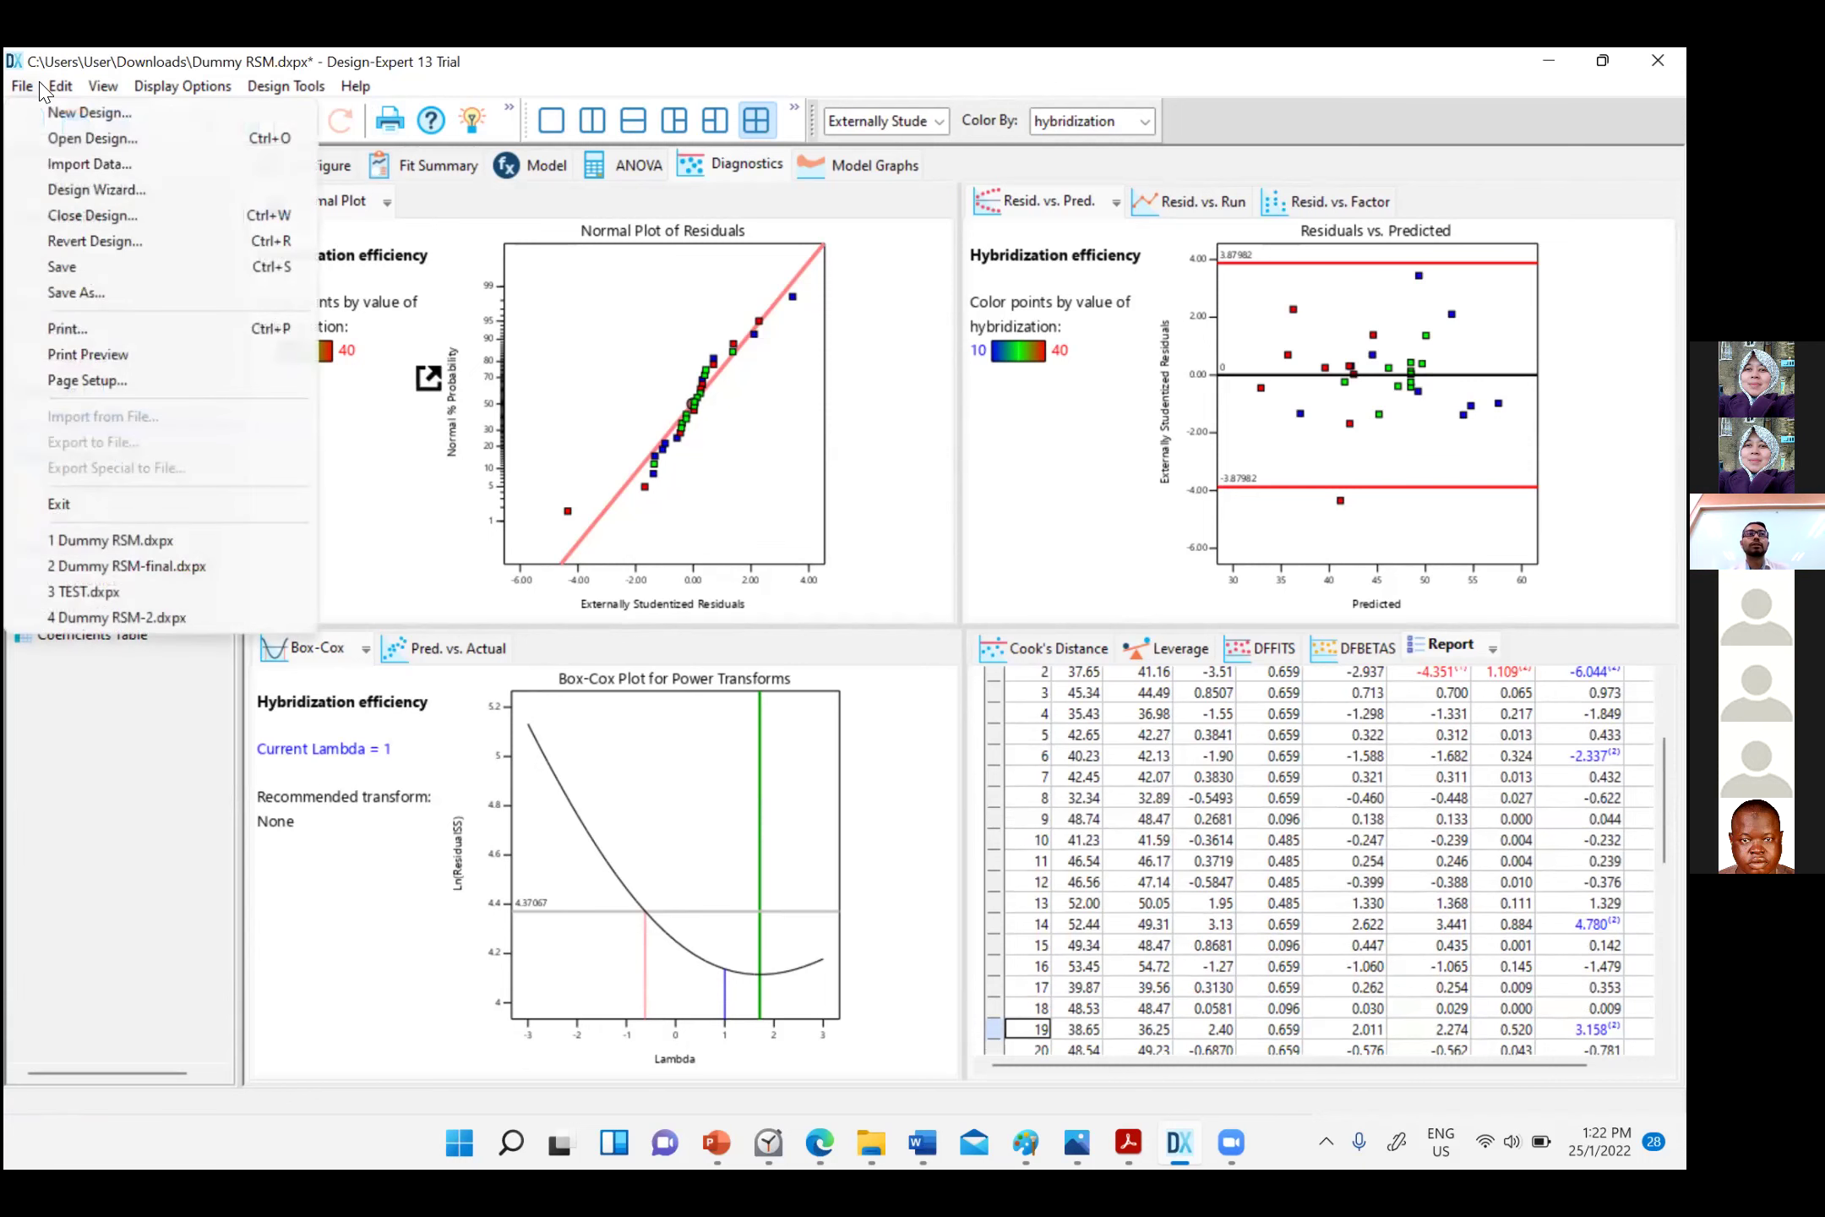
Open Dummy RSM-final from Downloads, discarding unsaved changes to Dummy RSM
click(46, 149)
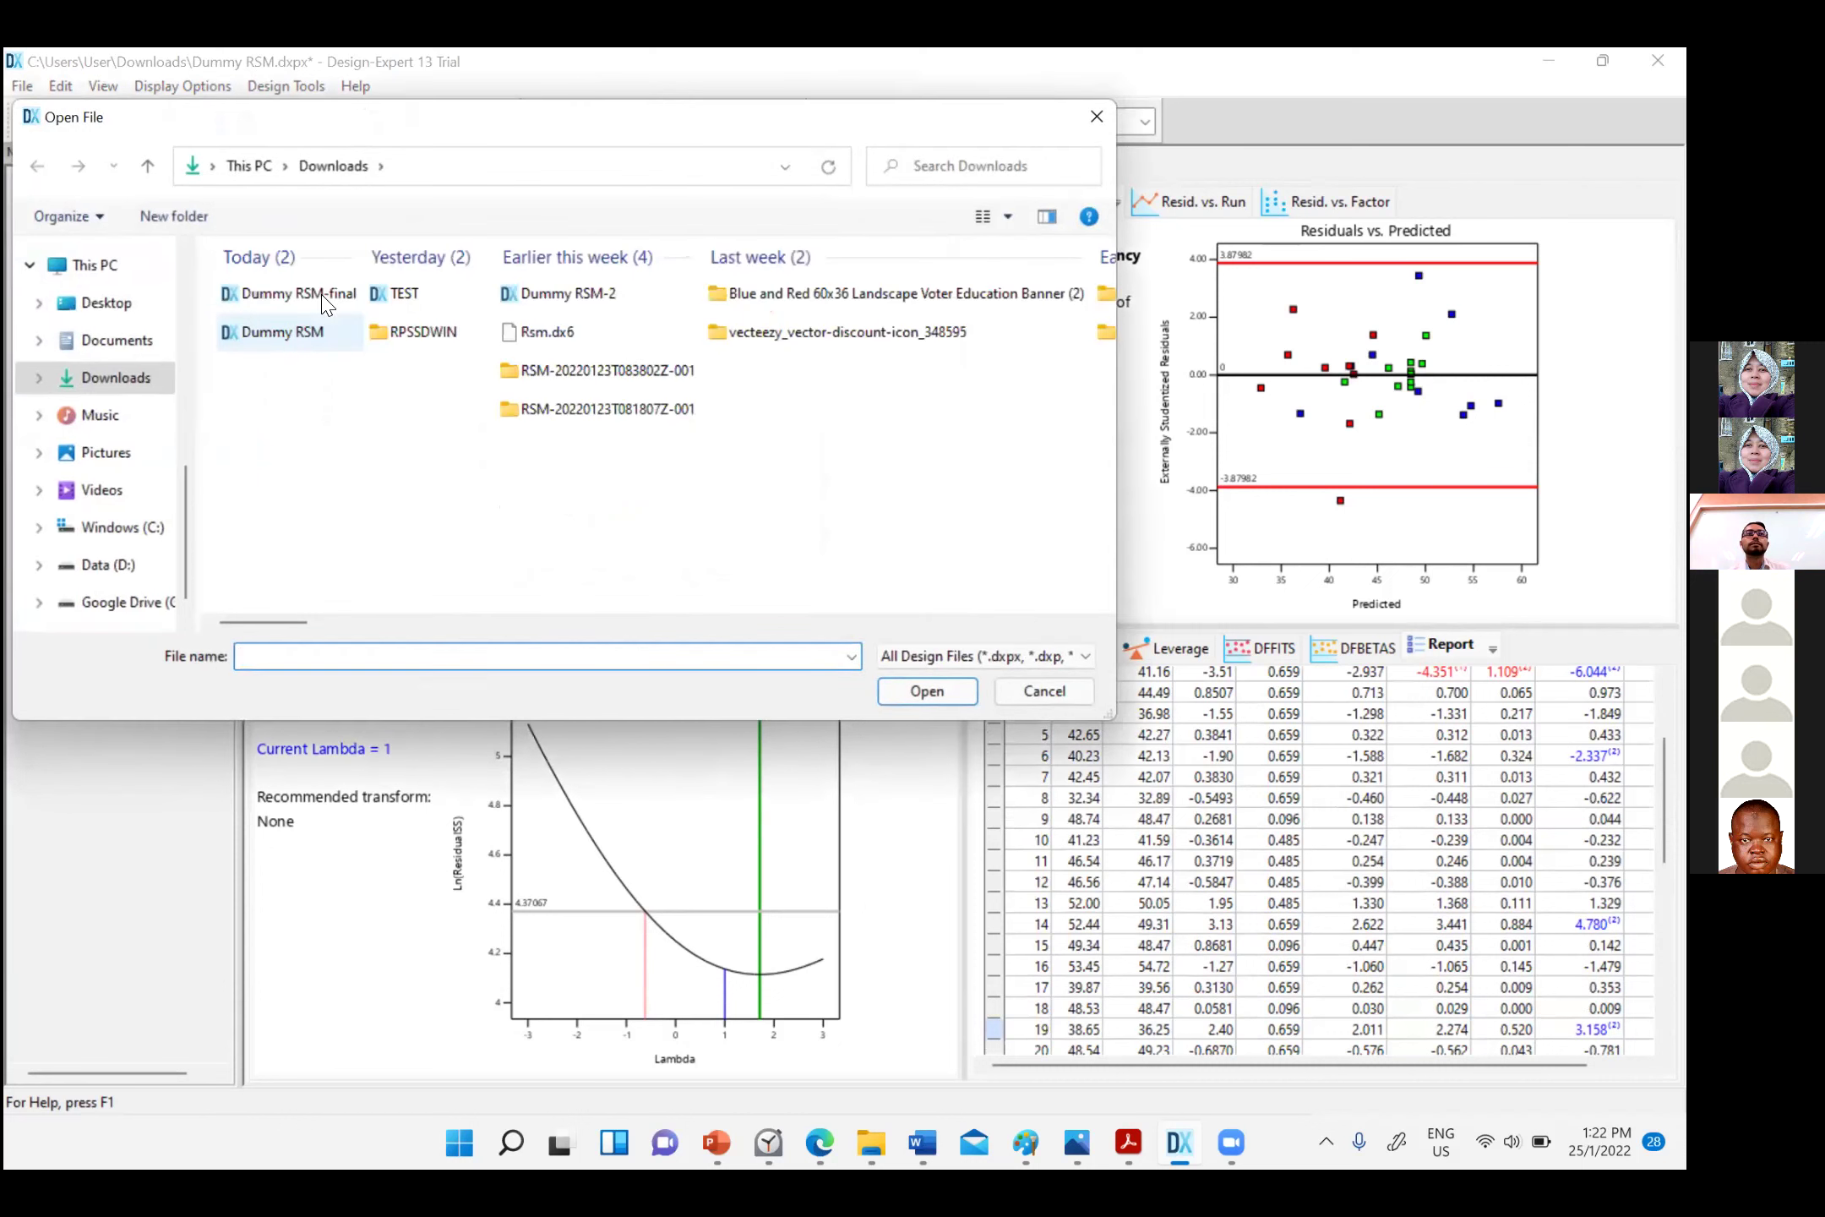
double_click(287, 278)
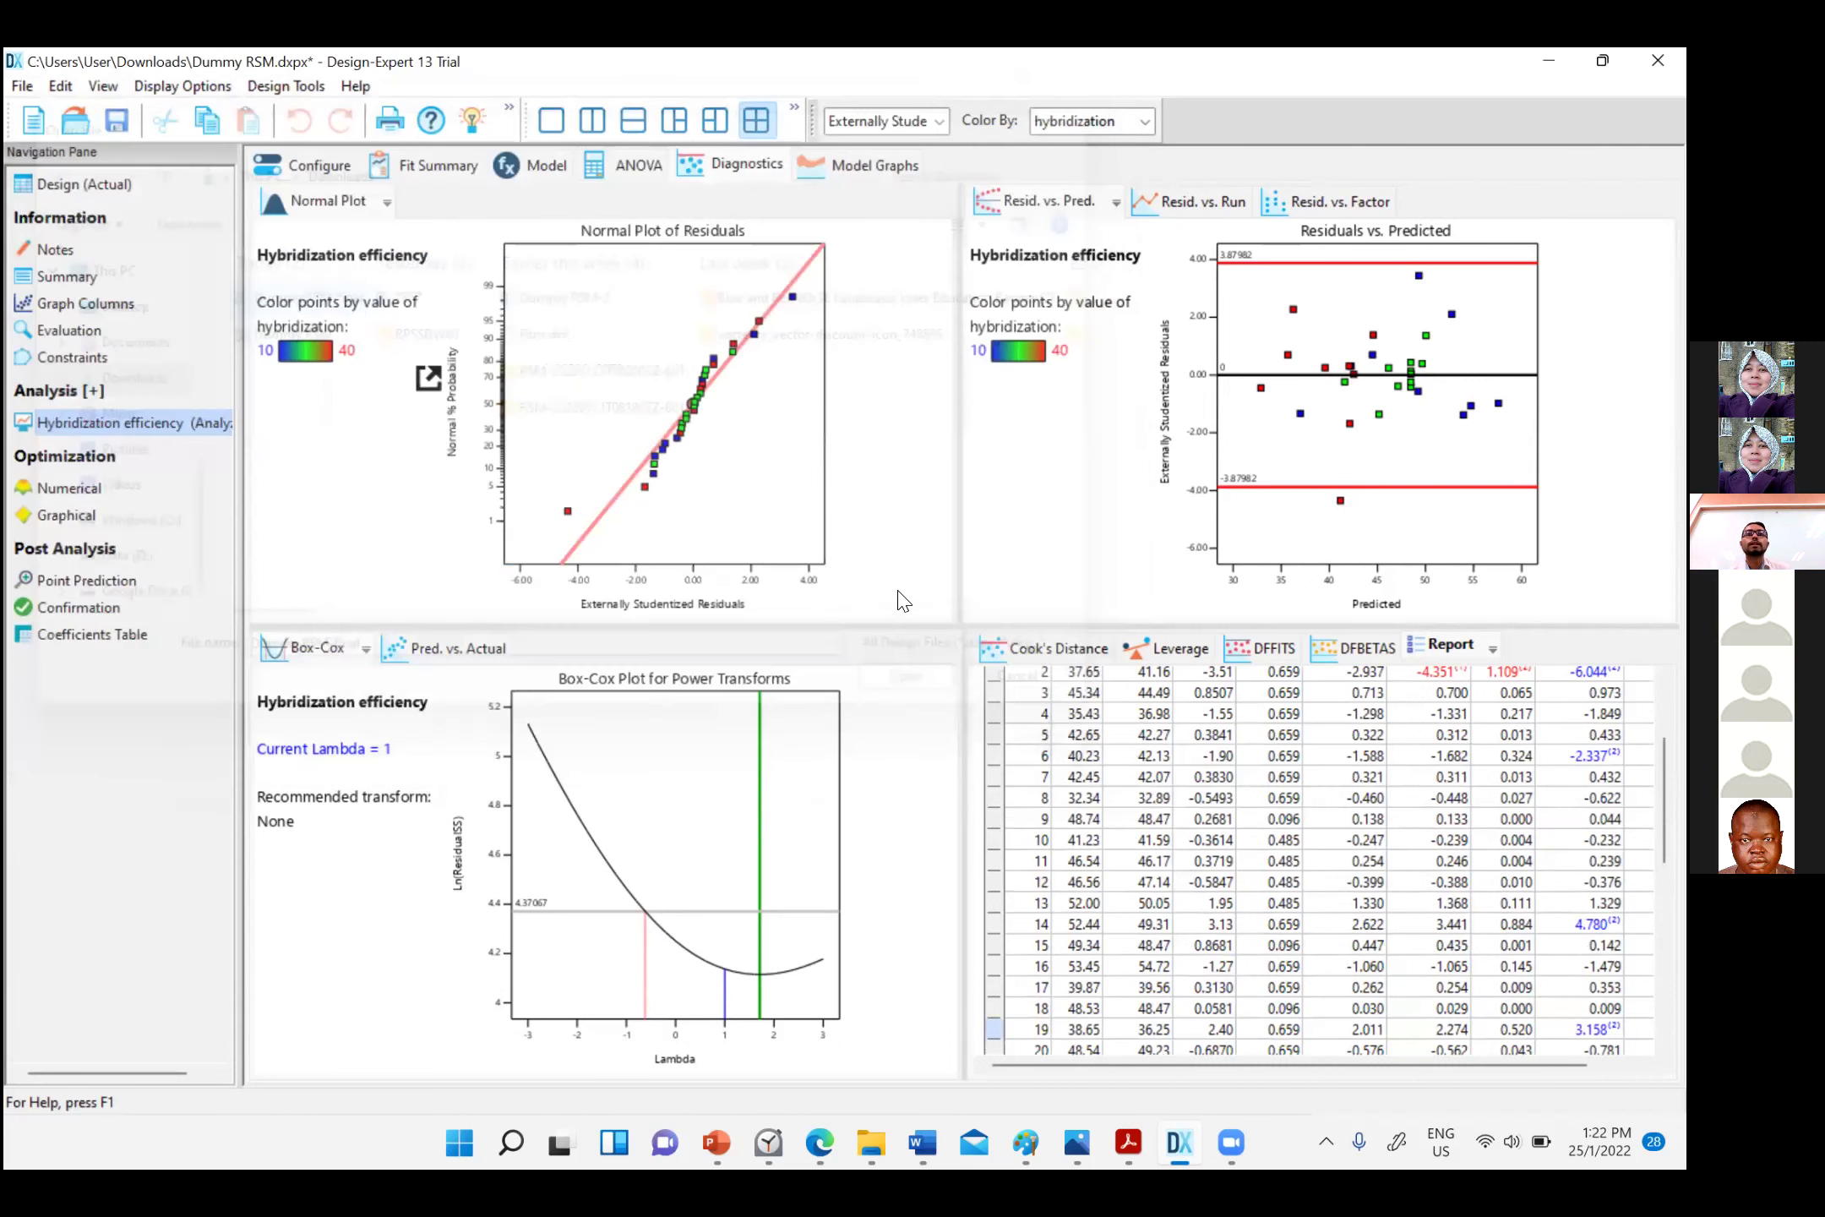
click(898, 583)
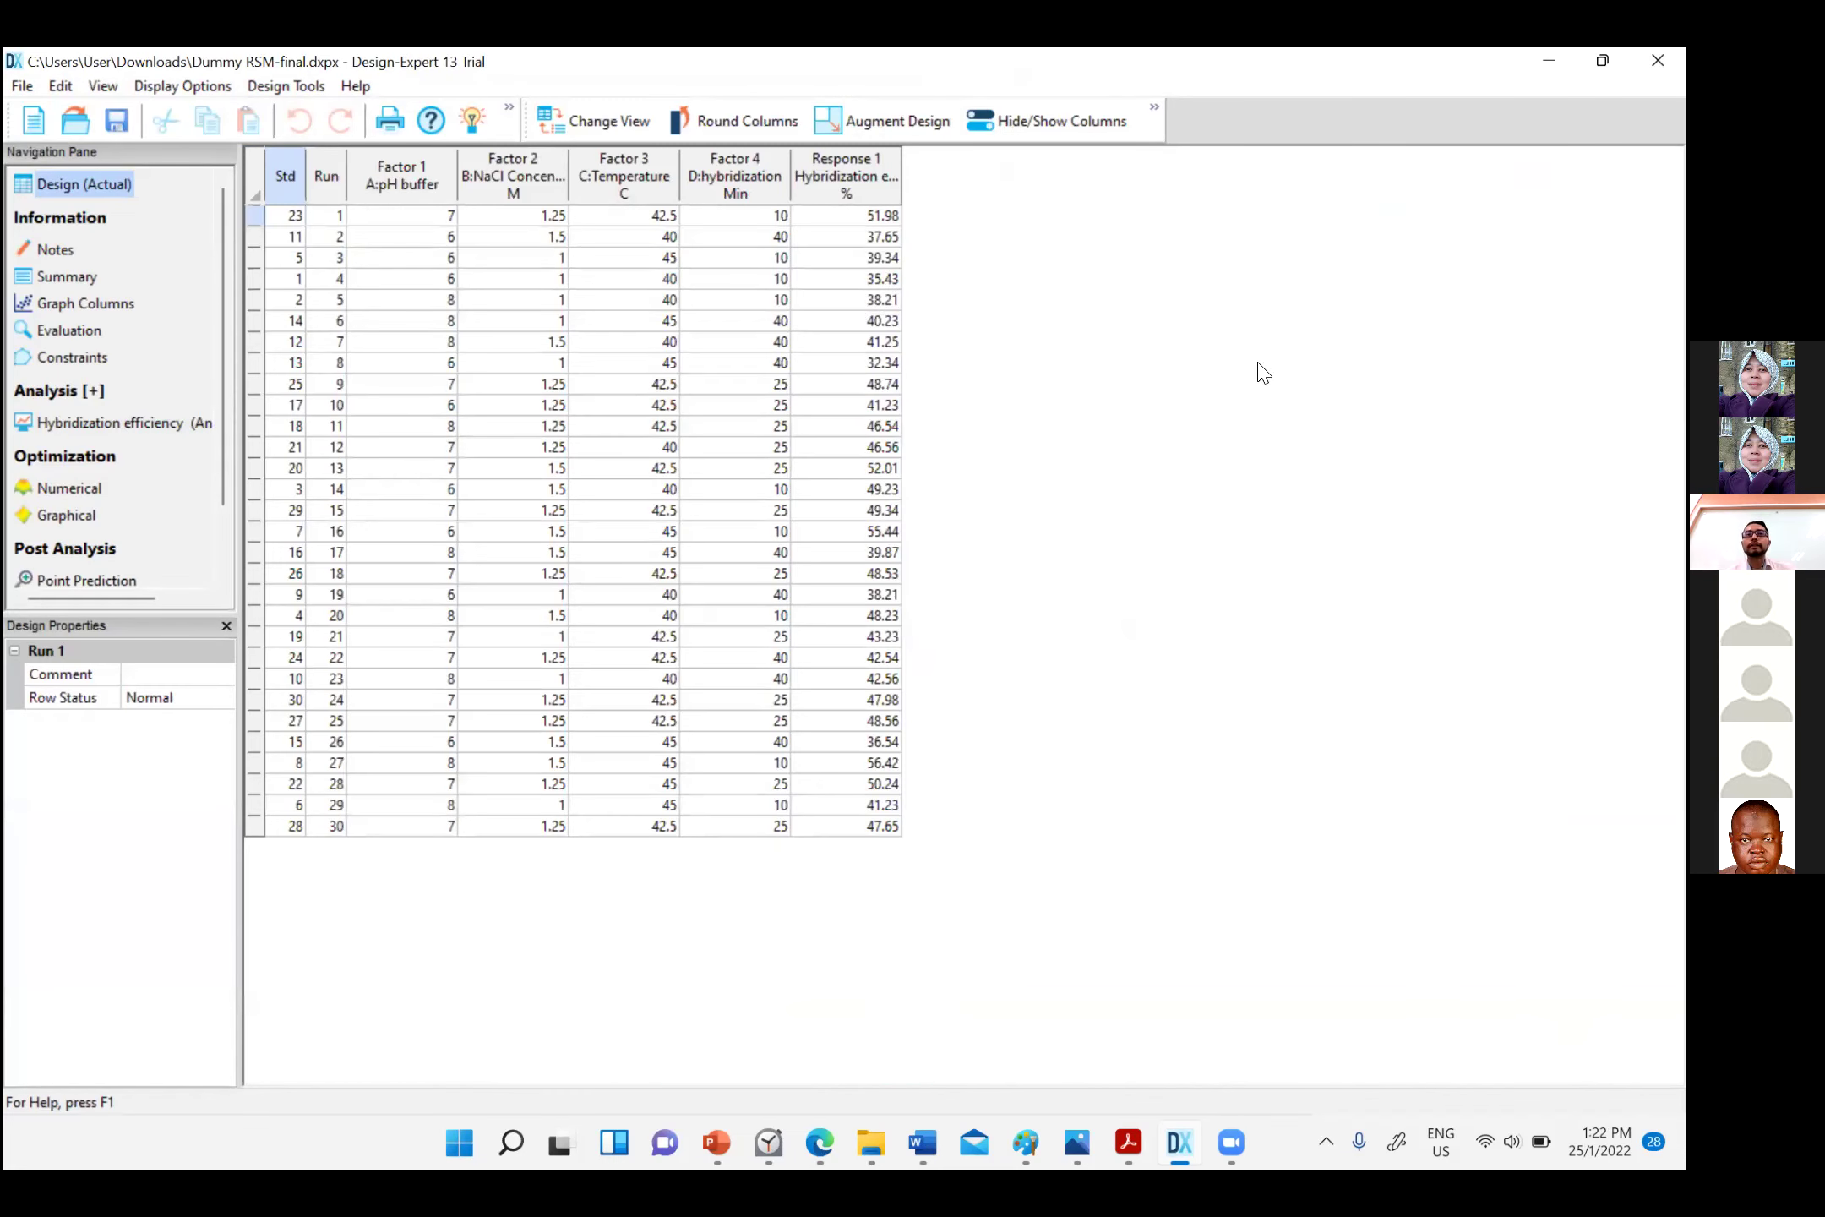
Check run 2's pH, NaCl, temperature, time and 37.65% efficiency, then open the Hybridization efficiency analysis
click(326, 236)
click(402, 237)
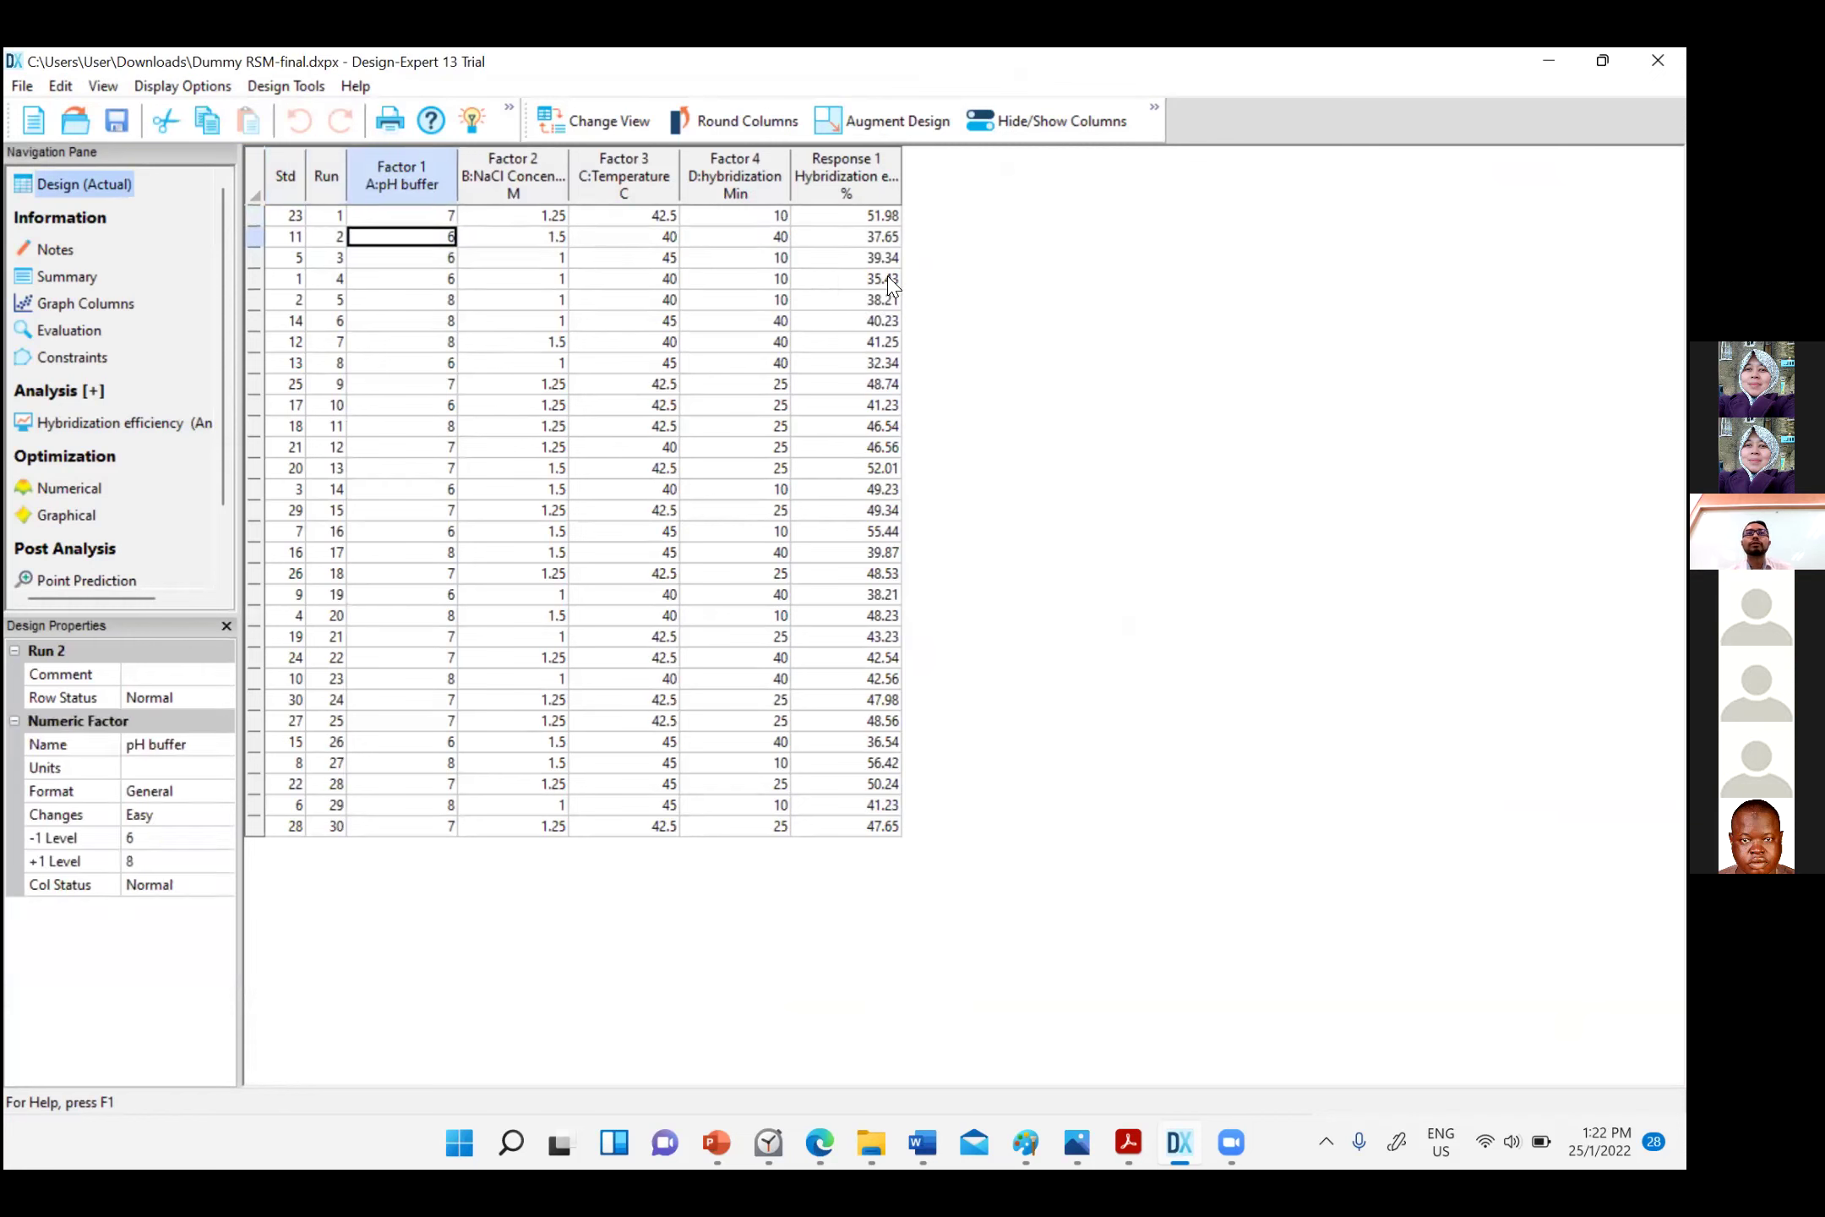
click(850, 239)
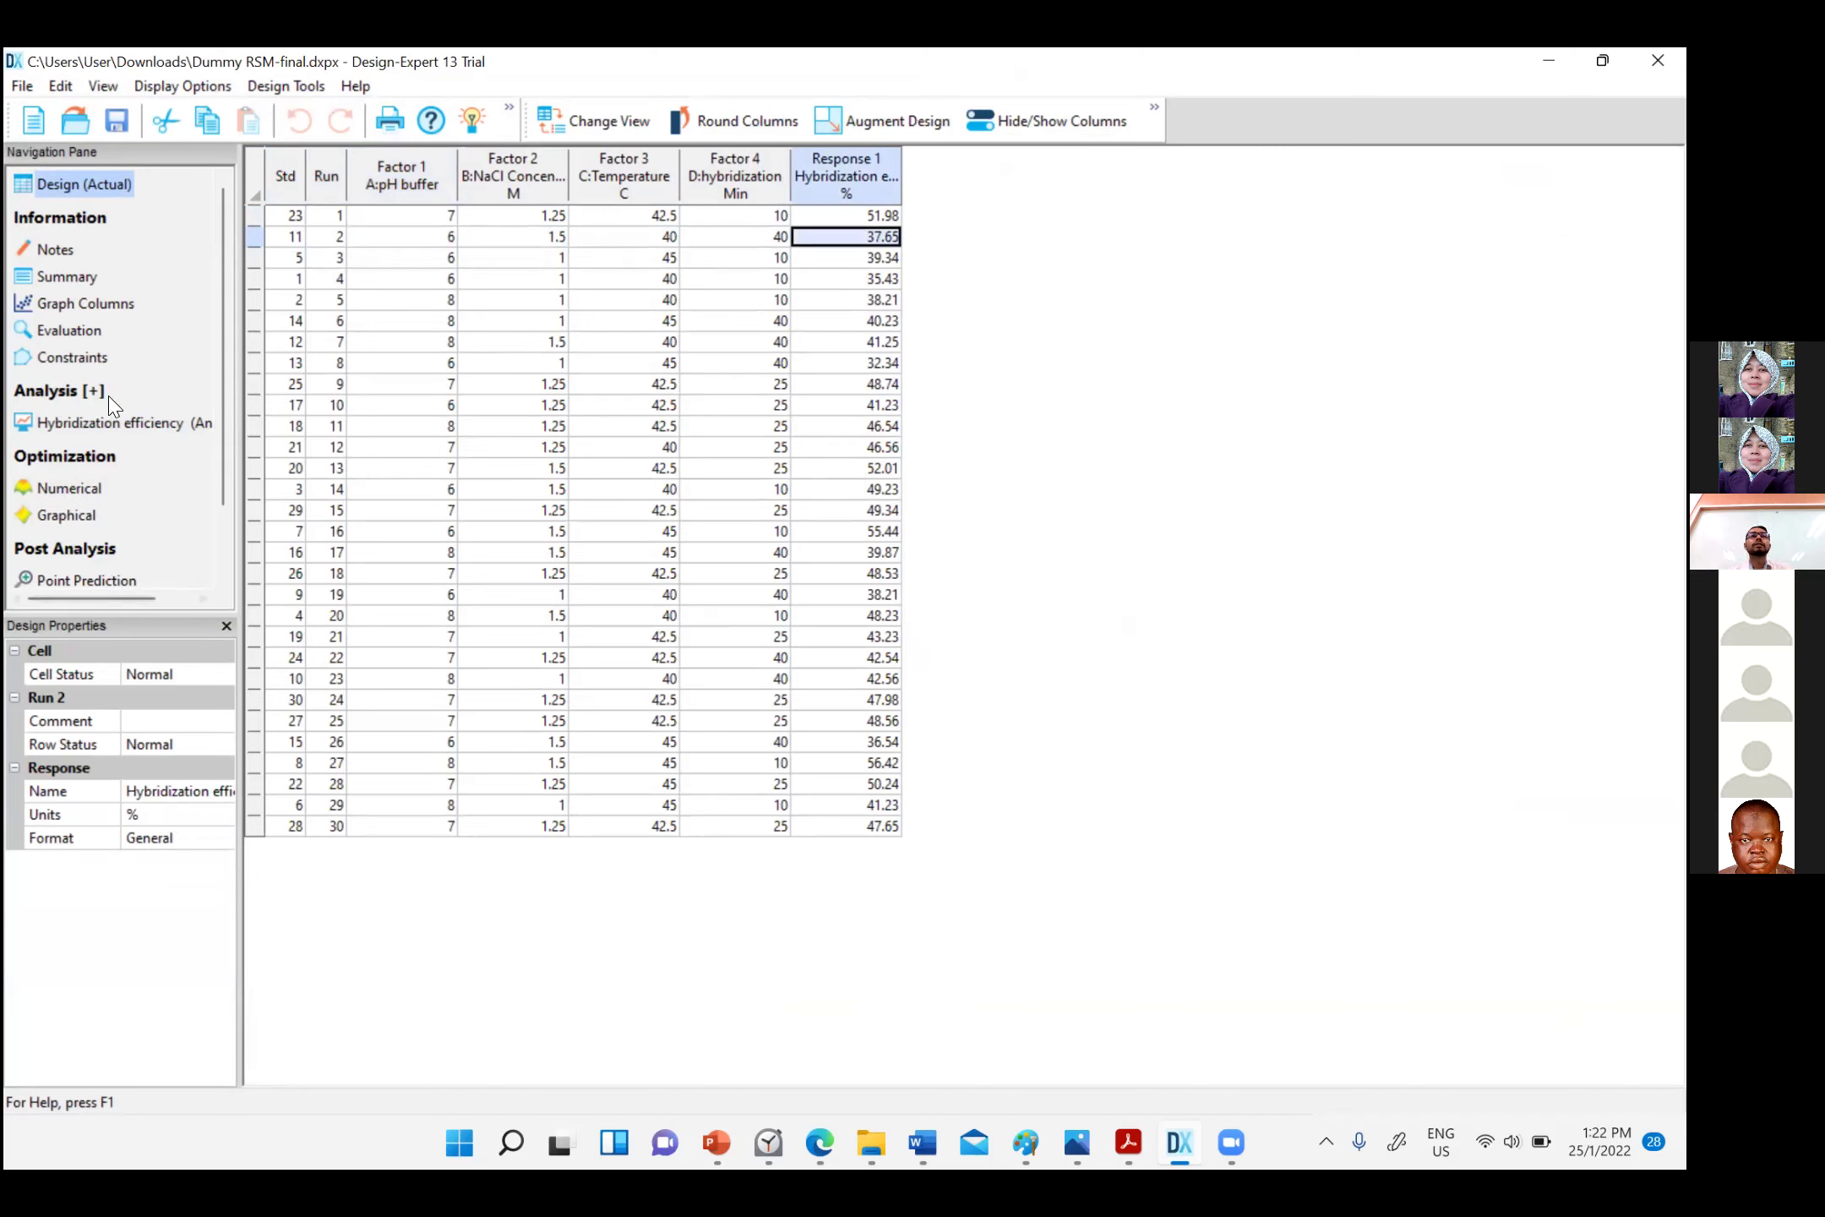
click(155, 429)
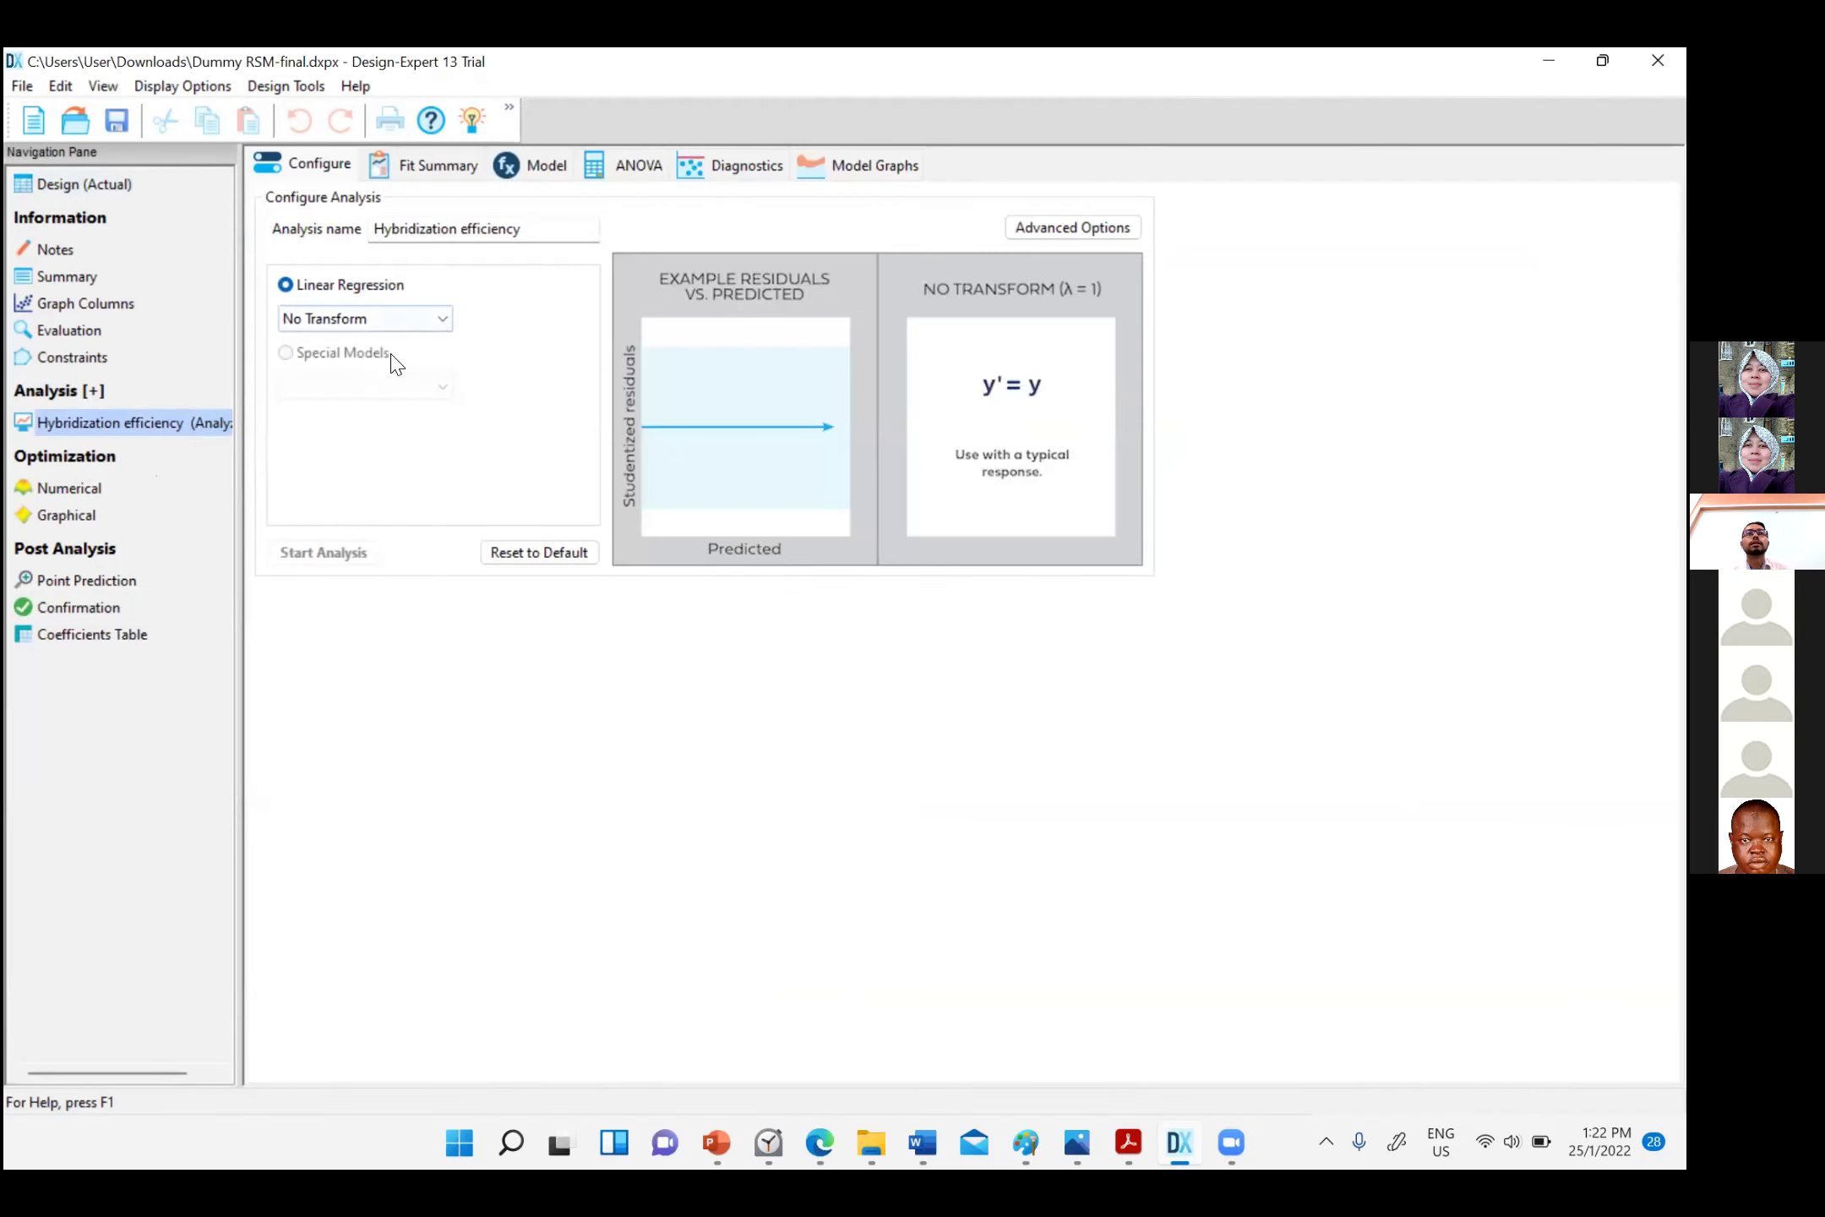
Review the Fit Summary's Quadratic p-value, then view the quadratic model's 15 selected terms
click(434, 171)
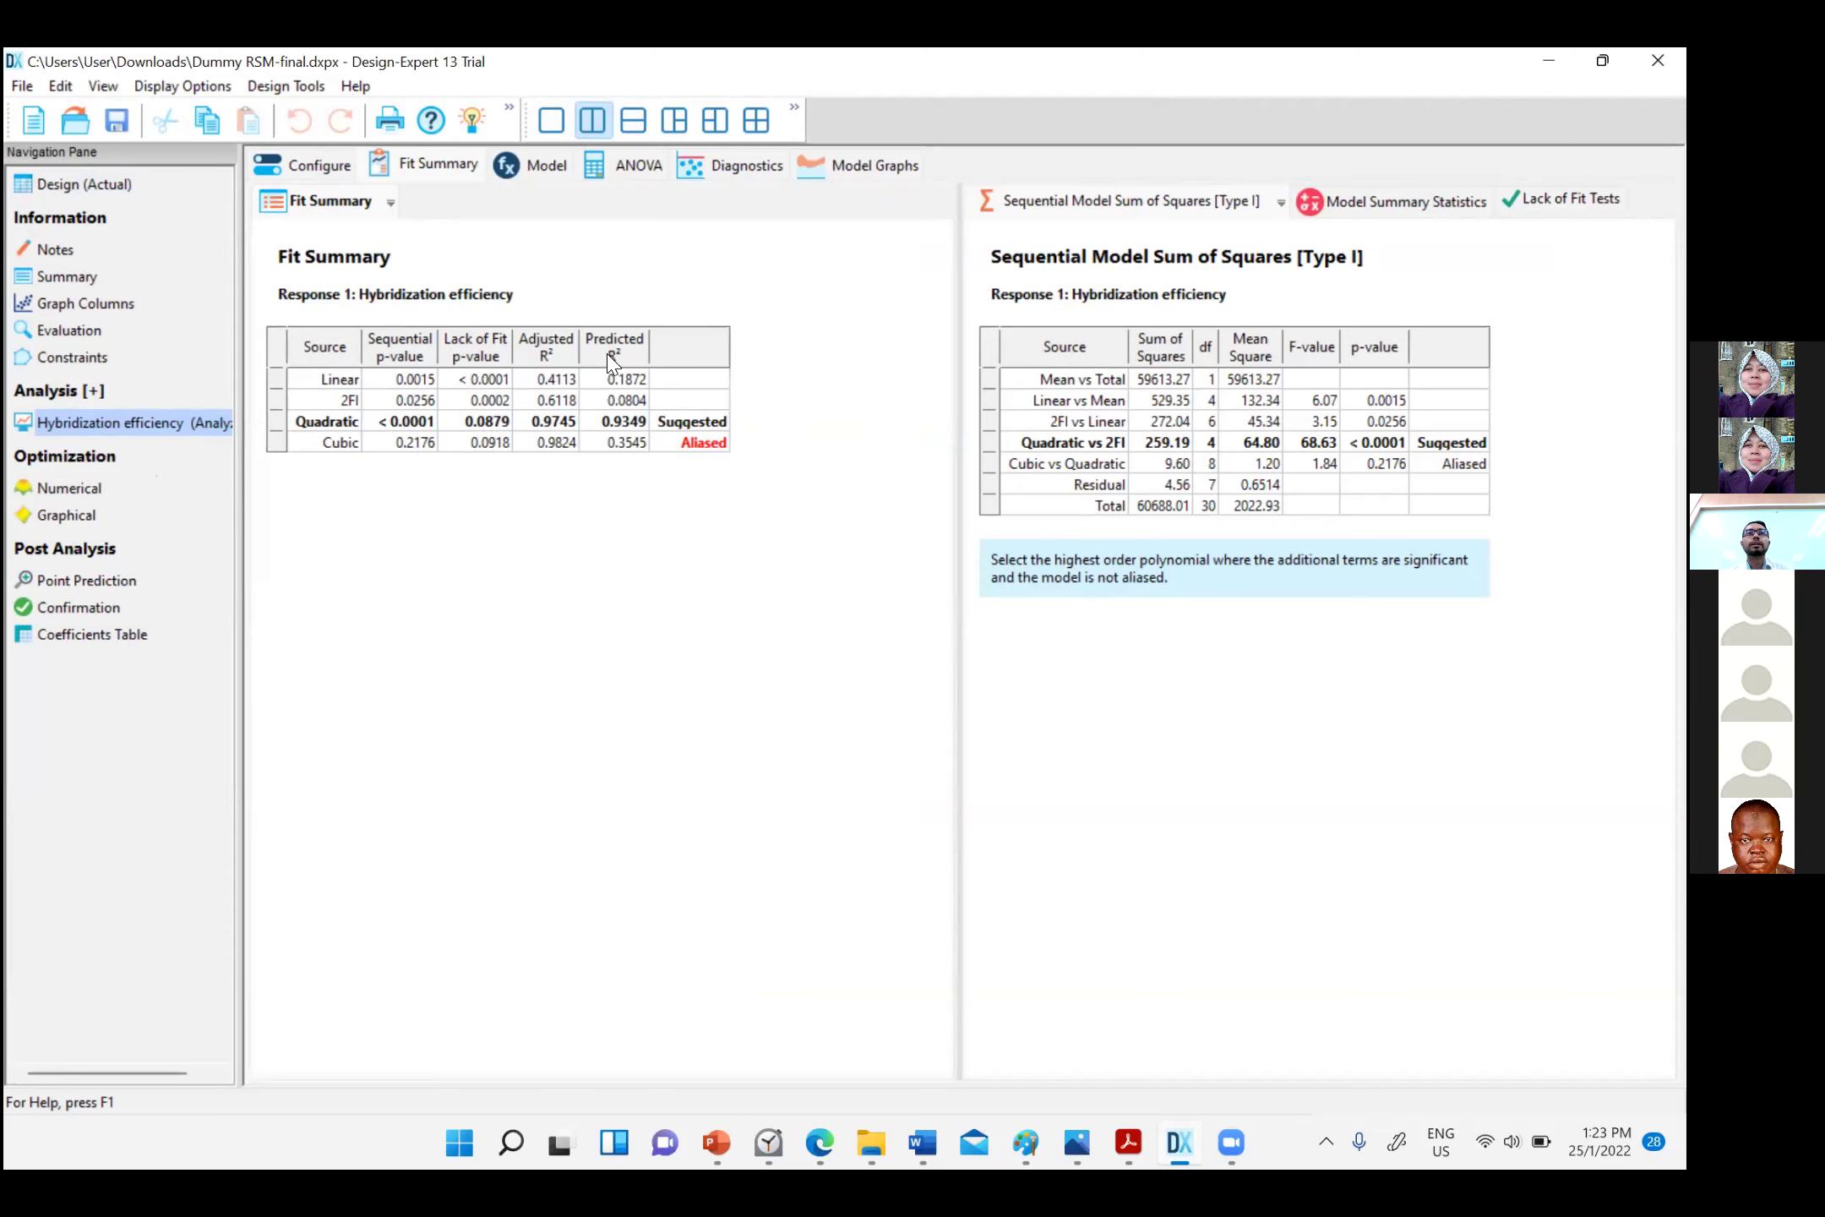
click(385, 427)
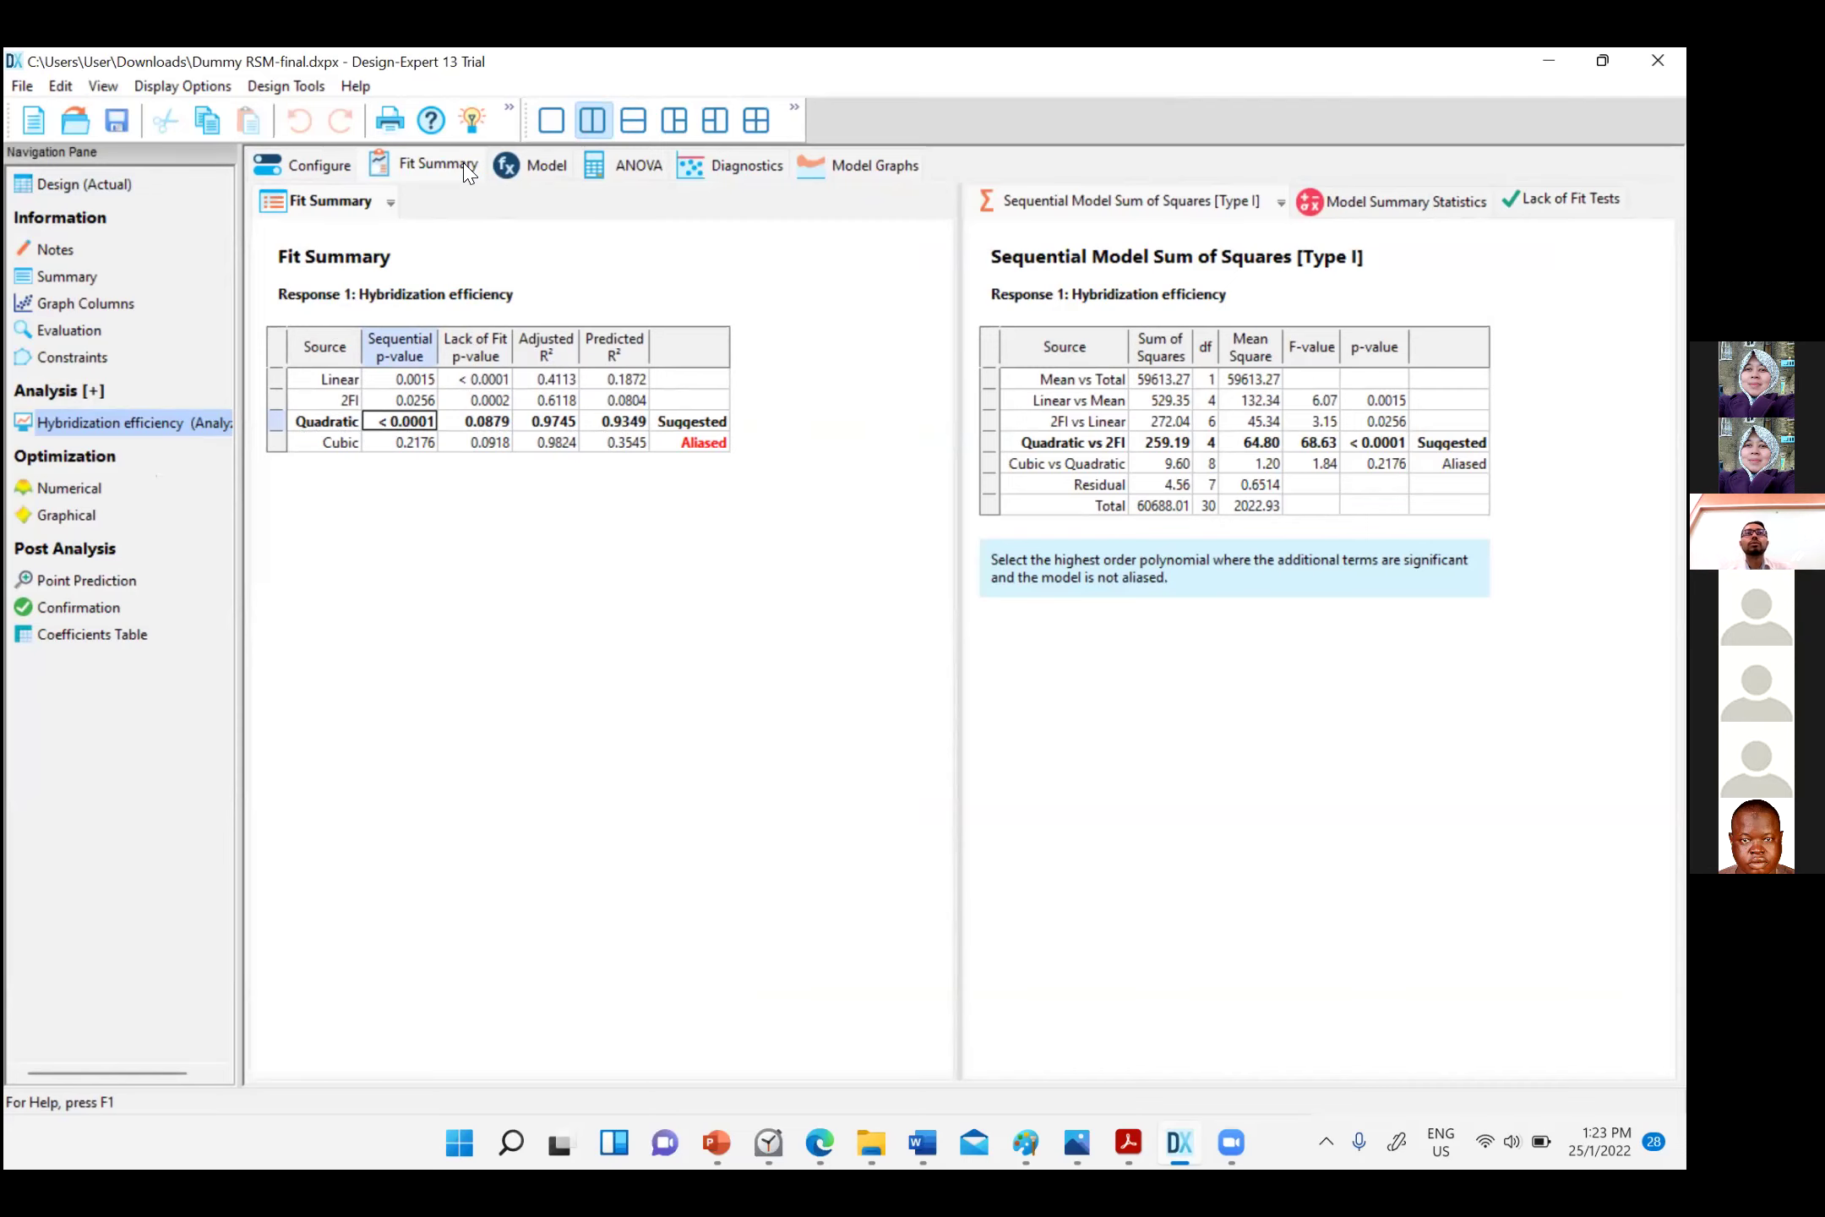
click(538, 167)
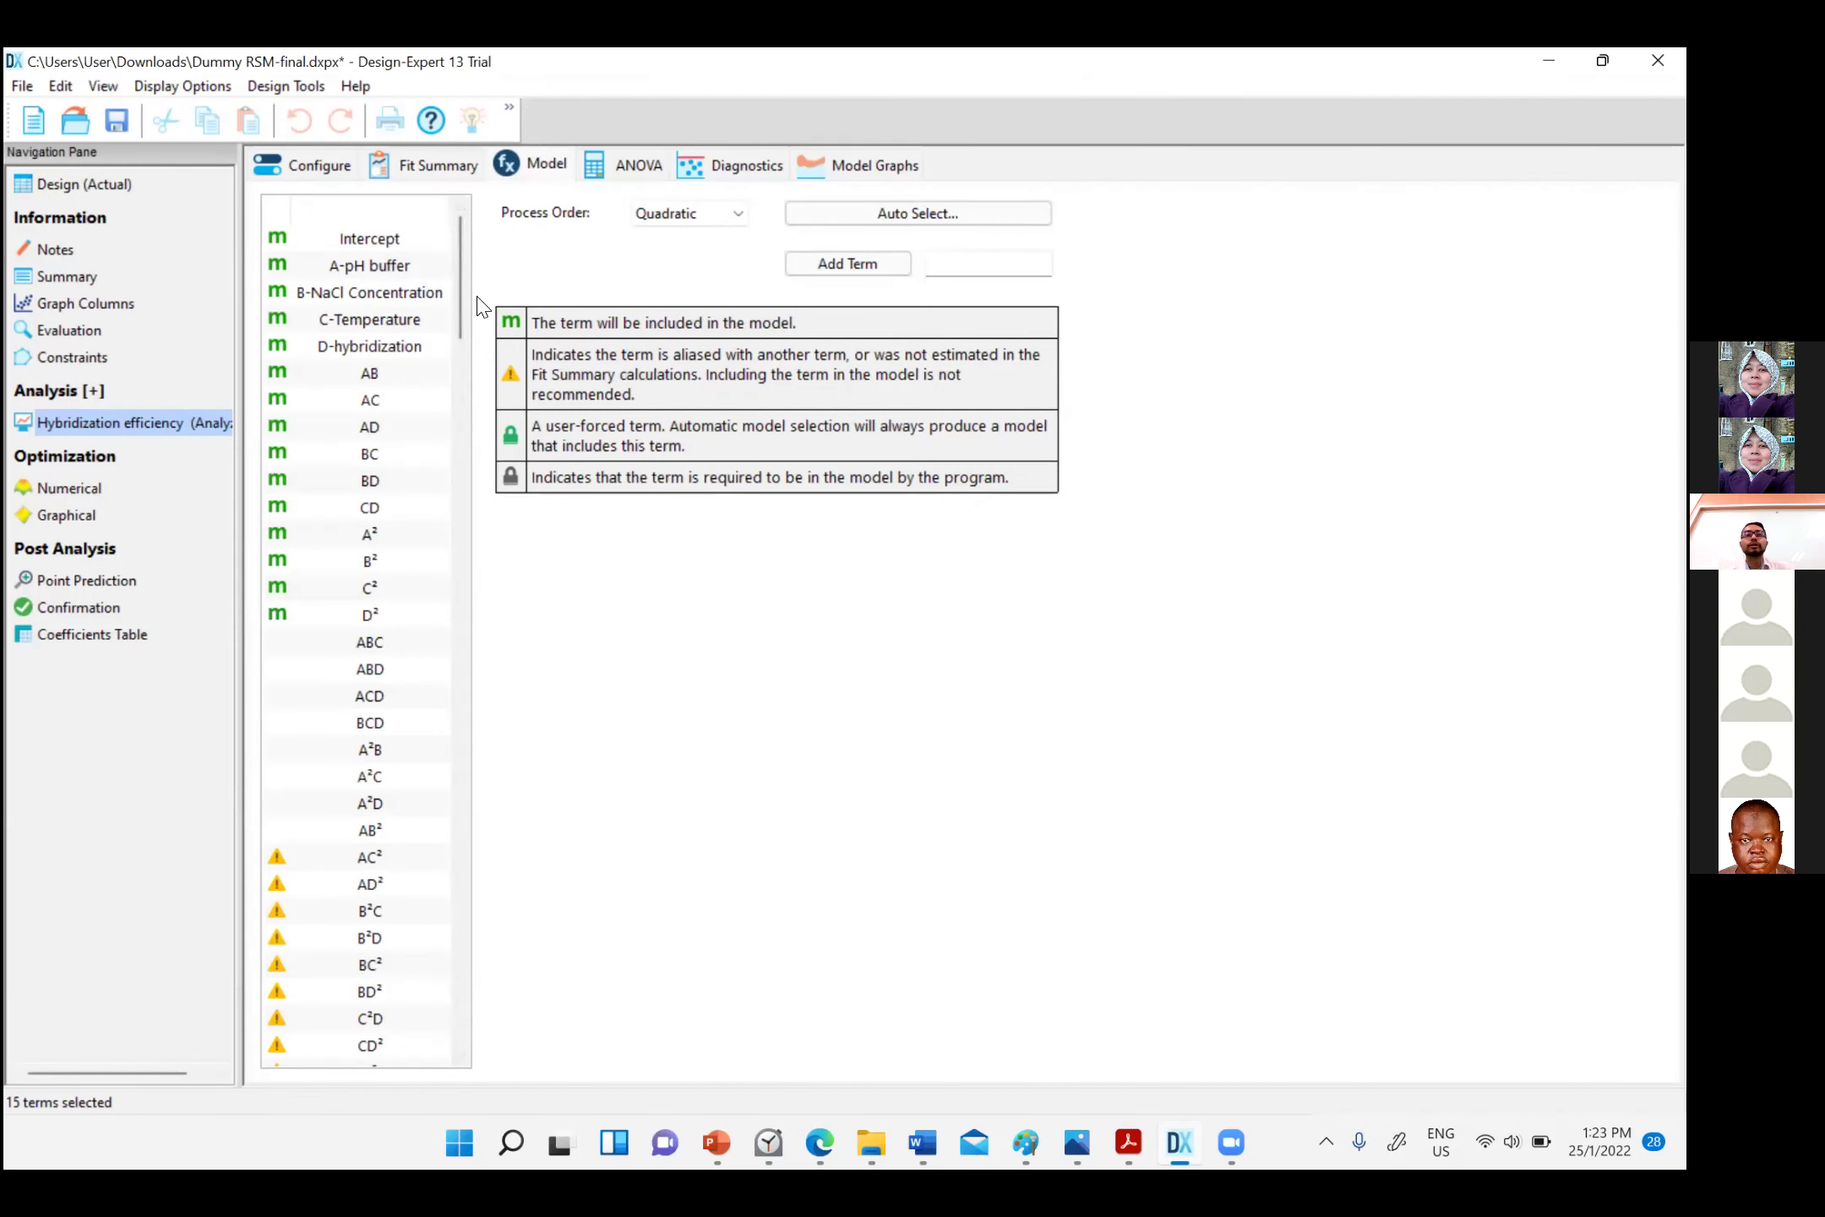
Display the quadratic model's ANOVA, fit statistics and coded-factor equation
click(640, 167)
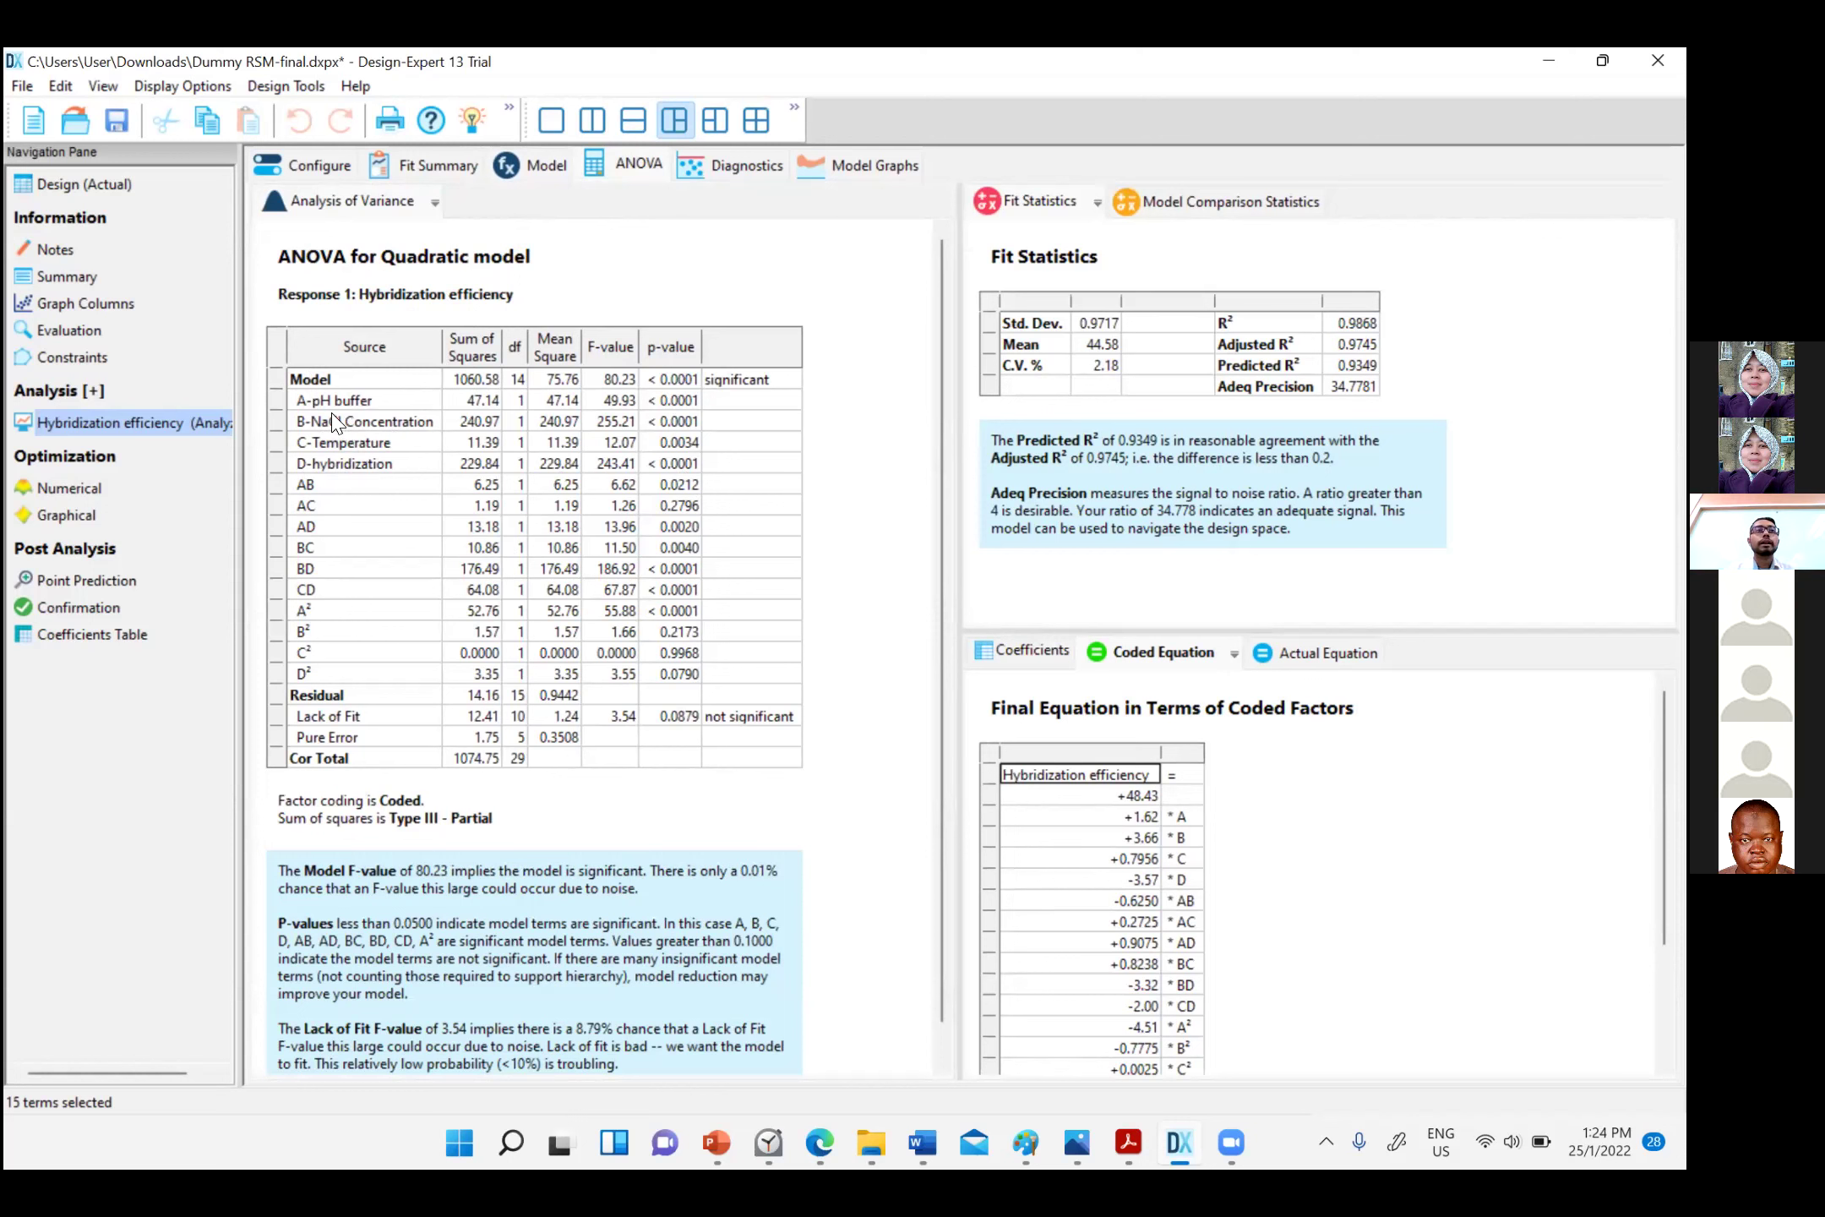
drag(311, 400, 365, 470)
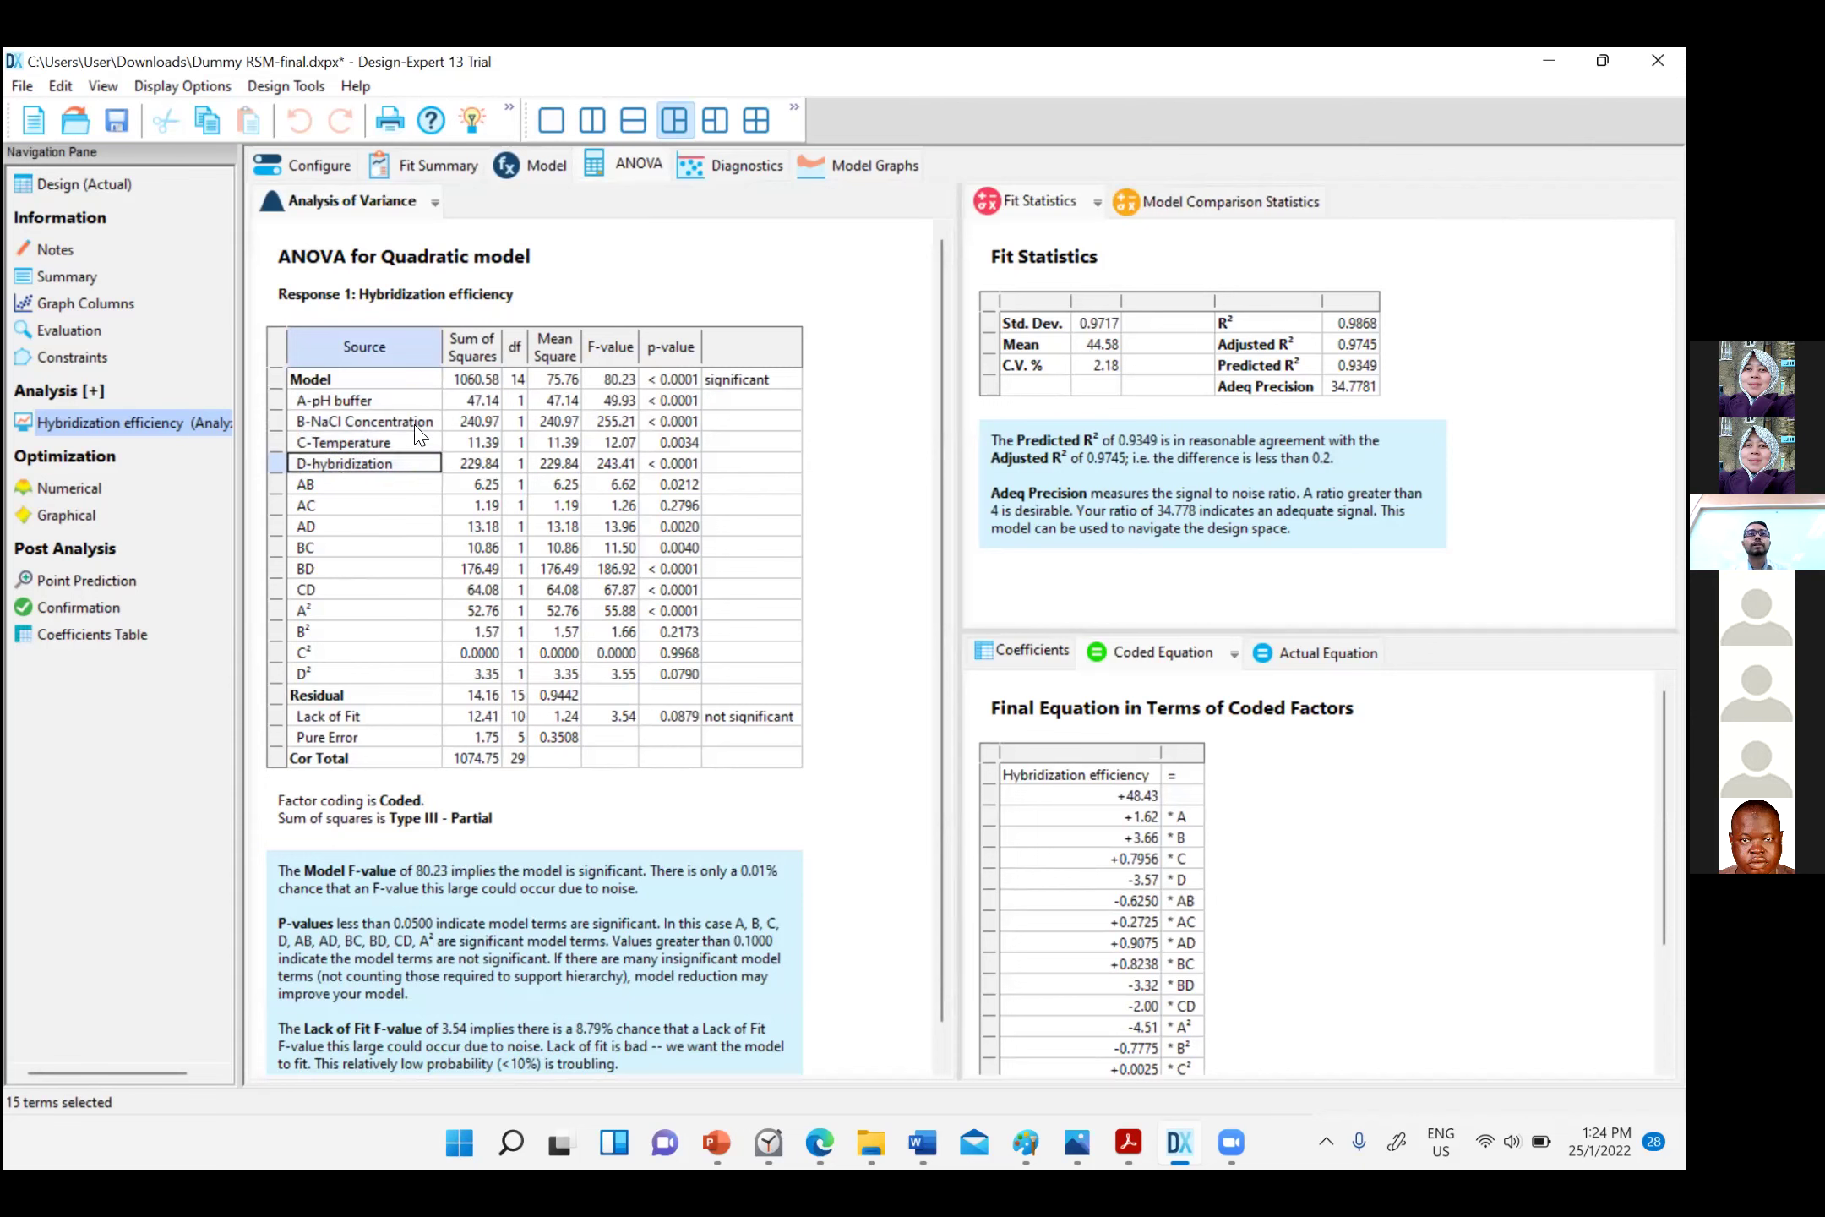
drag(331, 404, 655, 470)
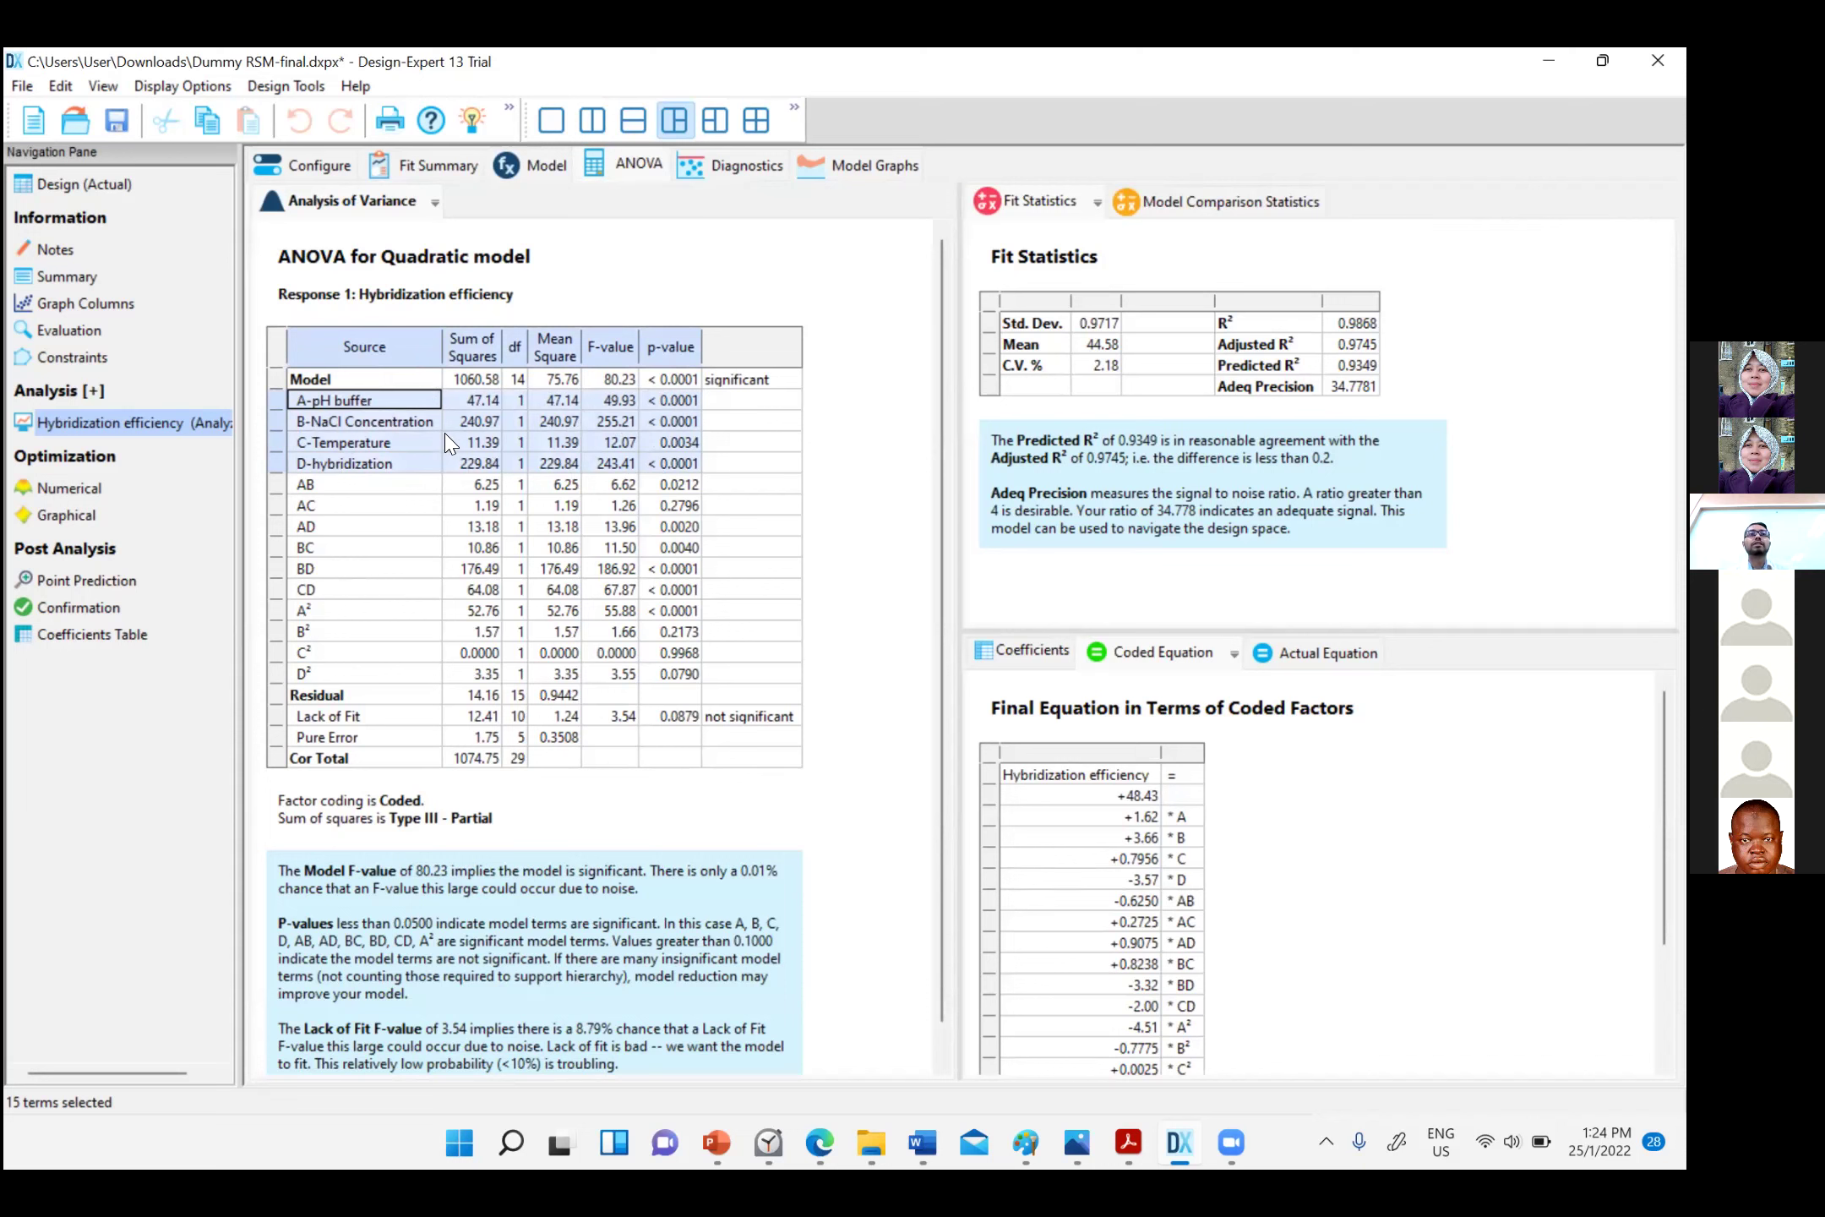
click(424, 465)
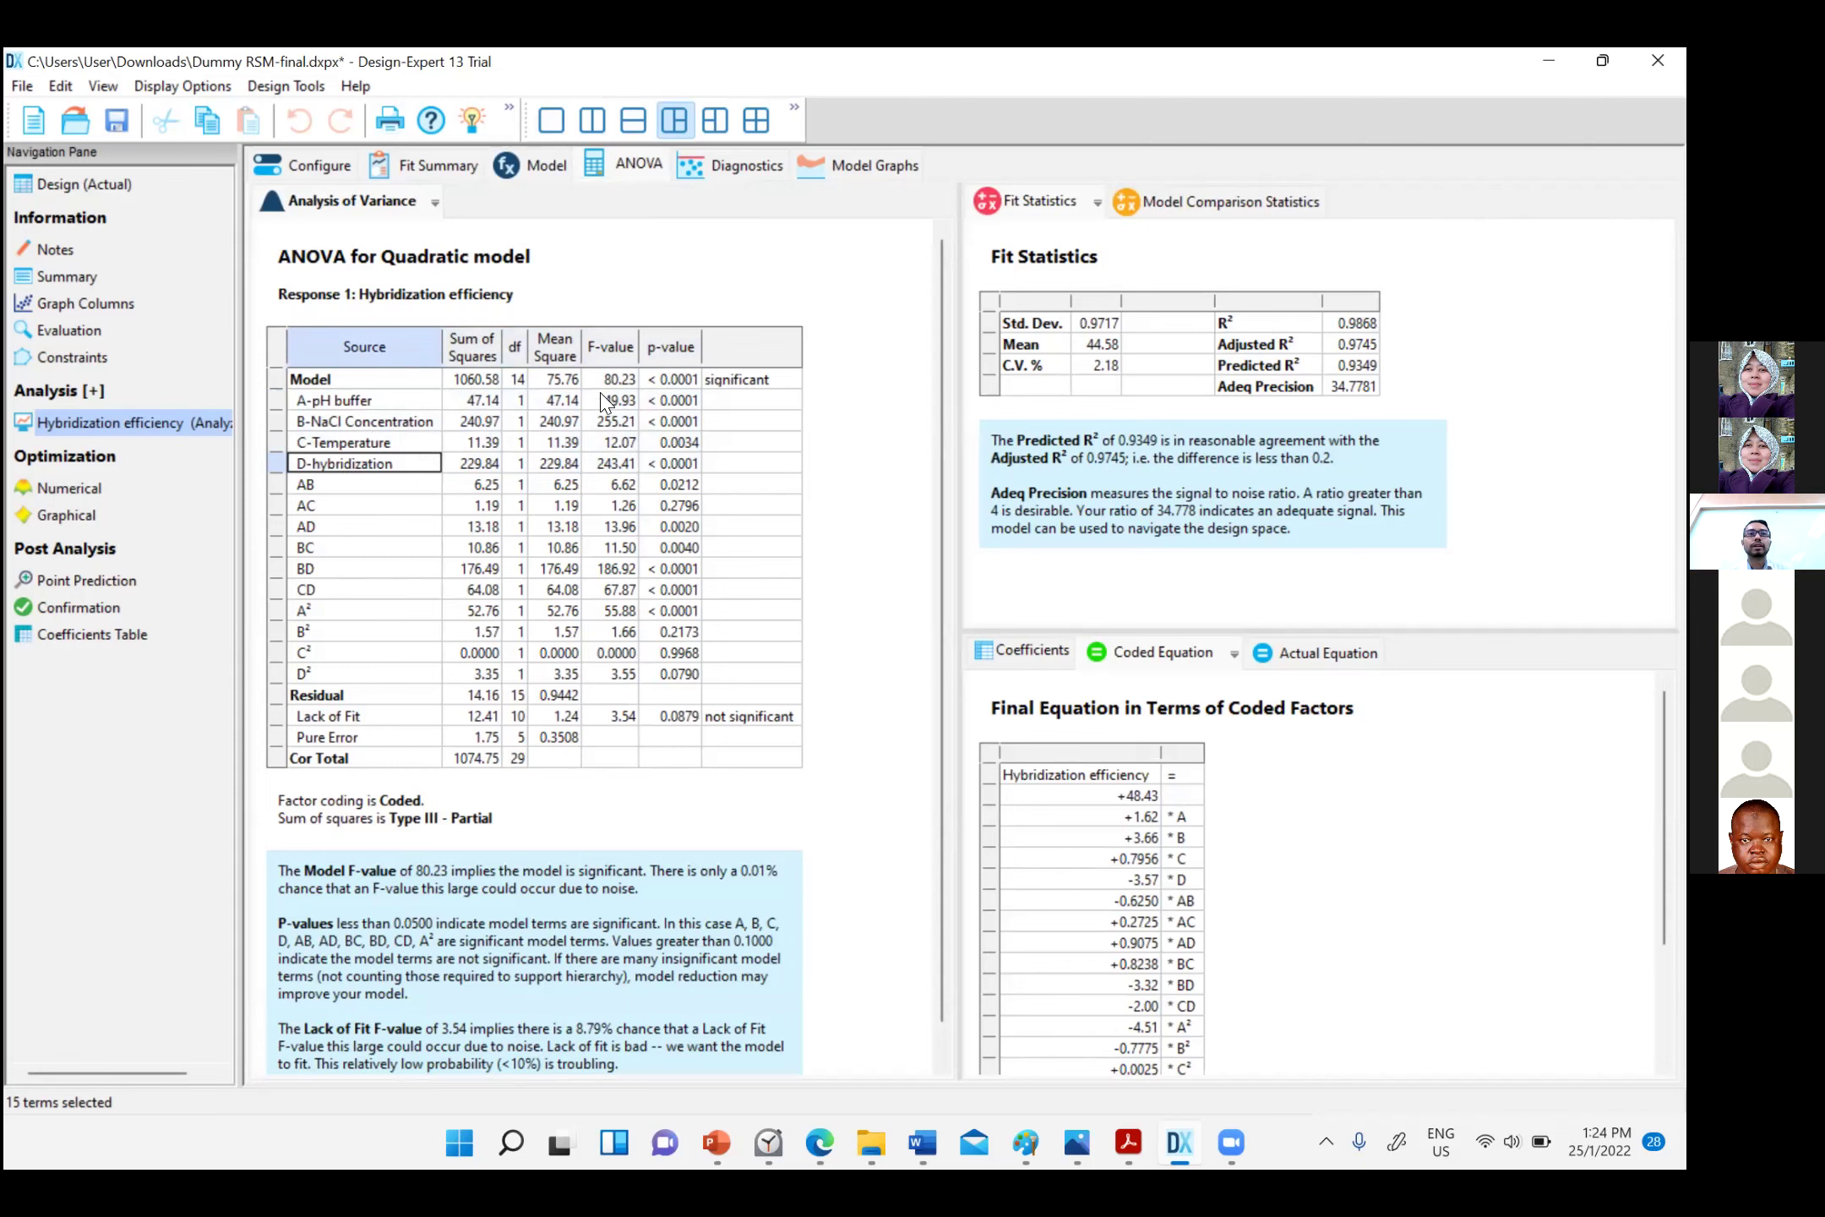
drag(617, 463, 612, 412)
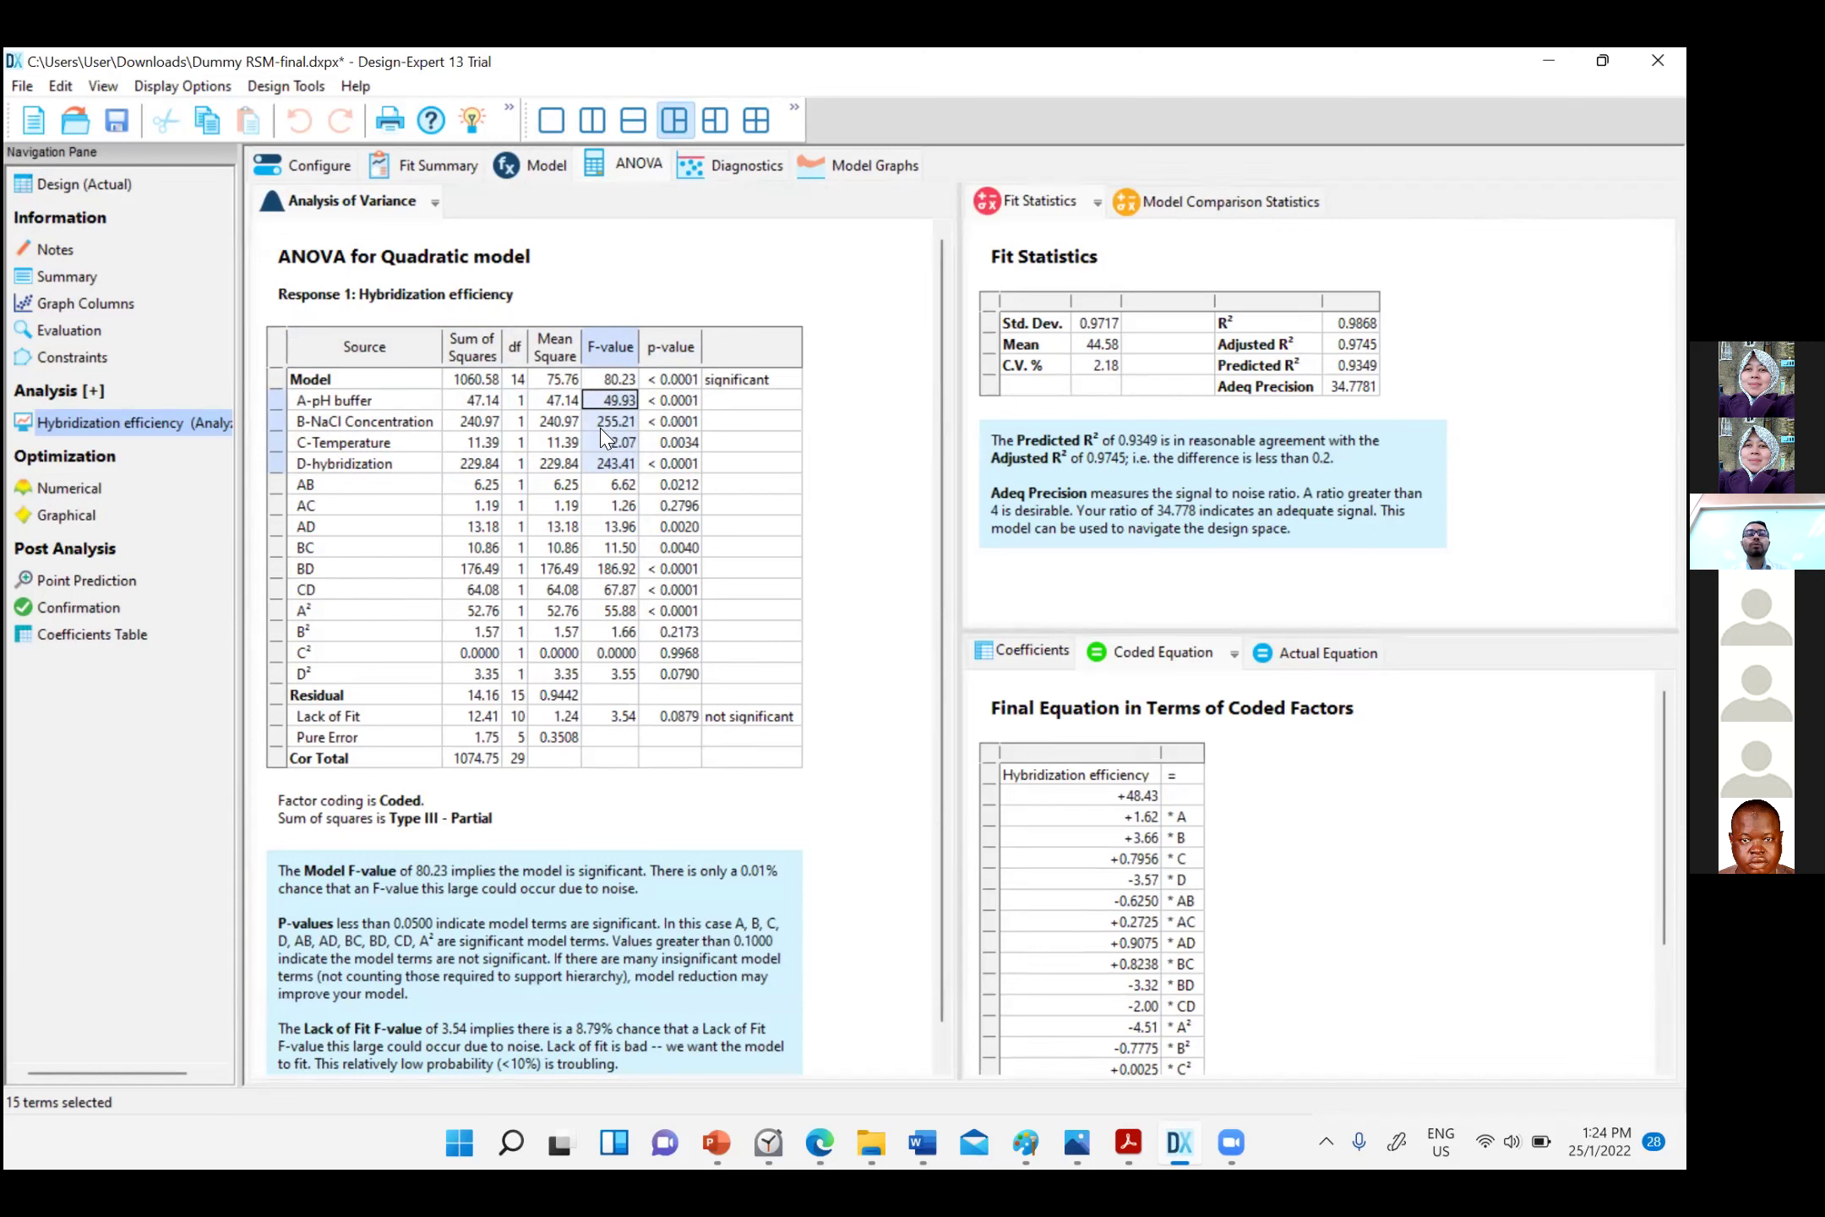
click(301, 422)
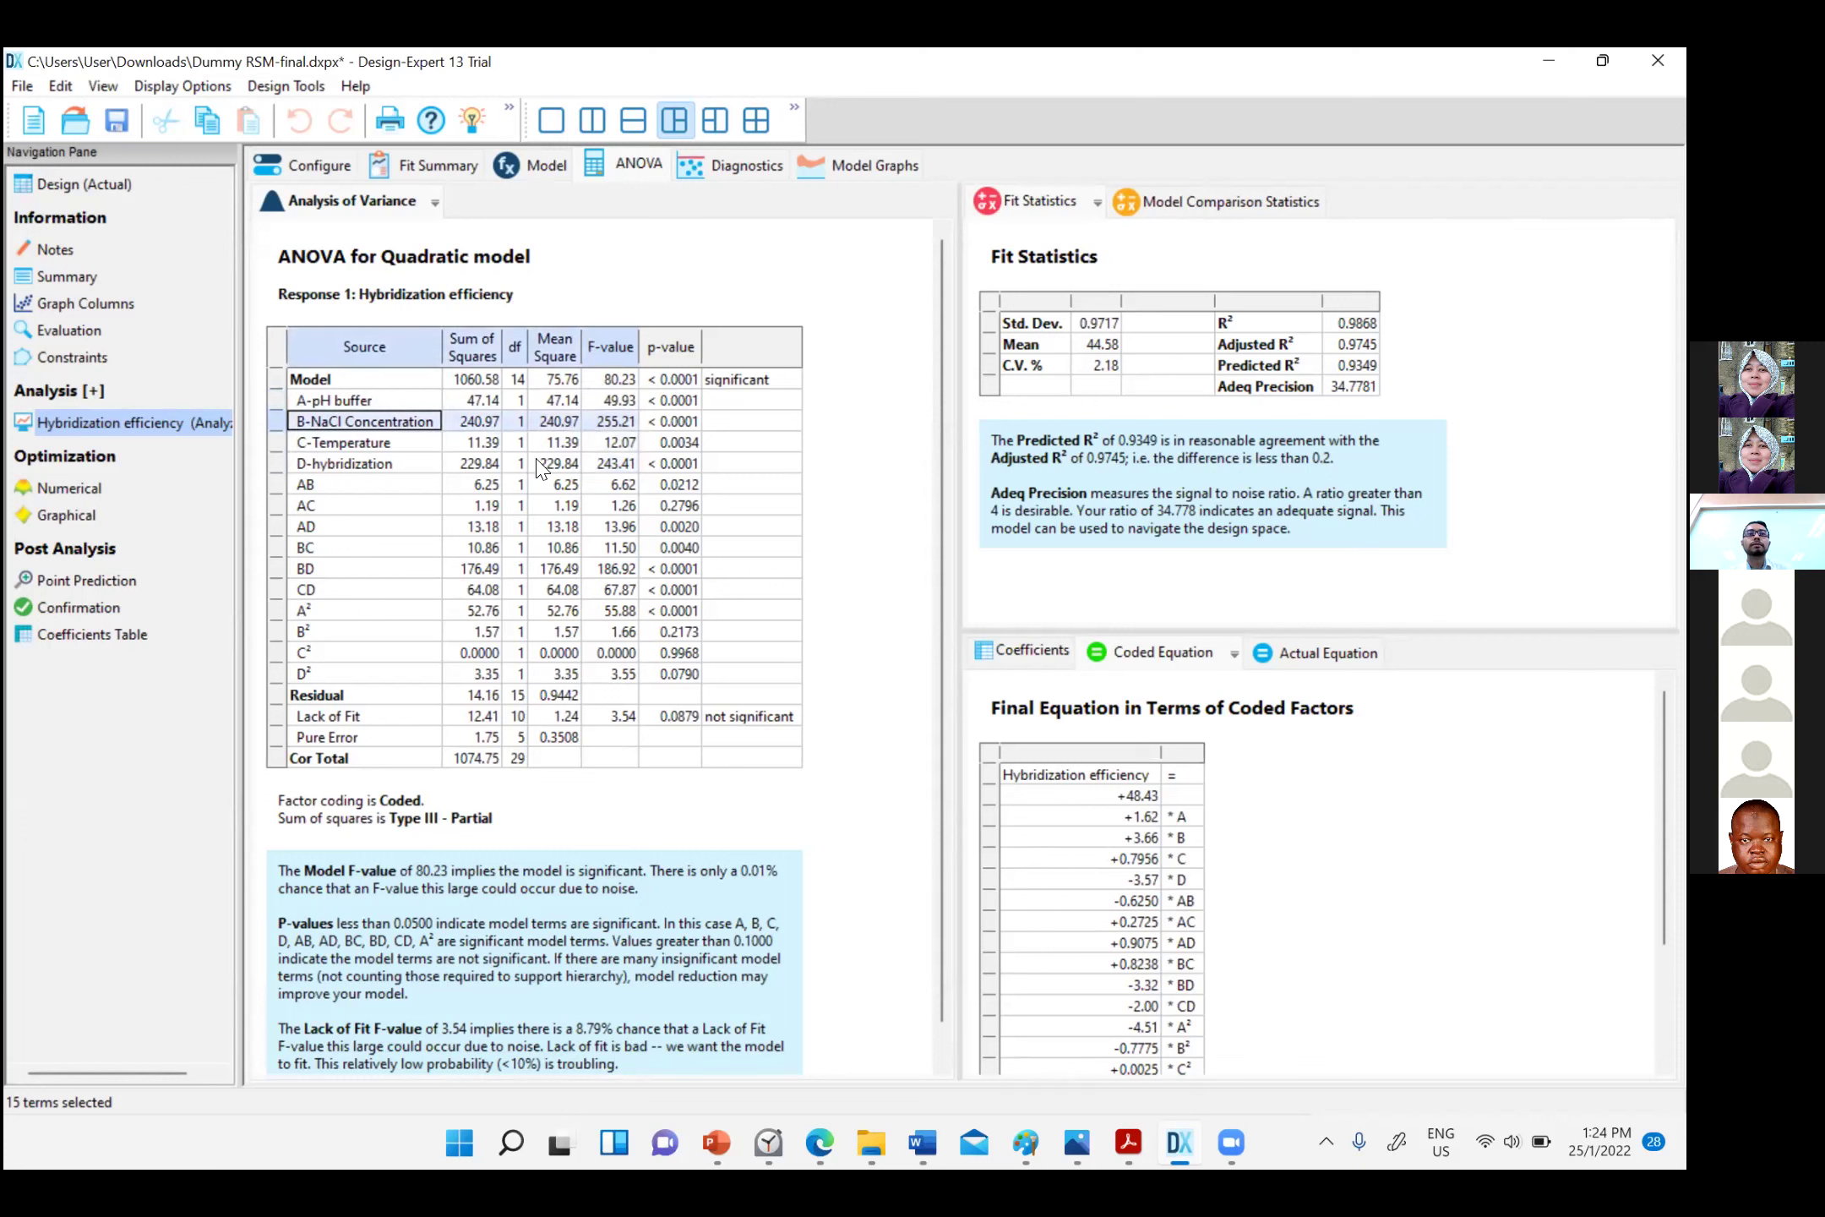
click(393, 464)
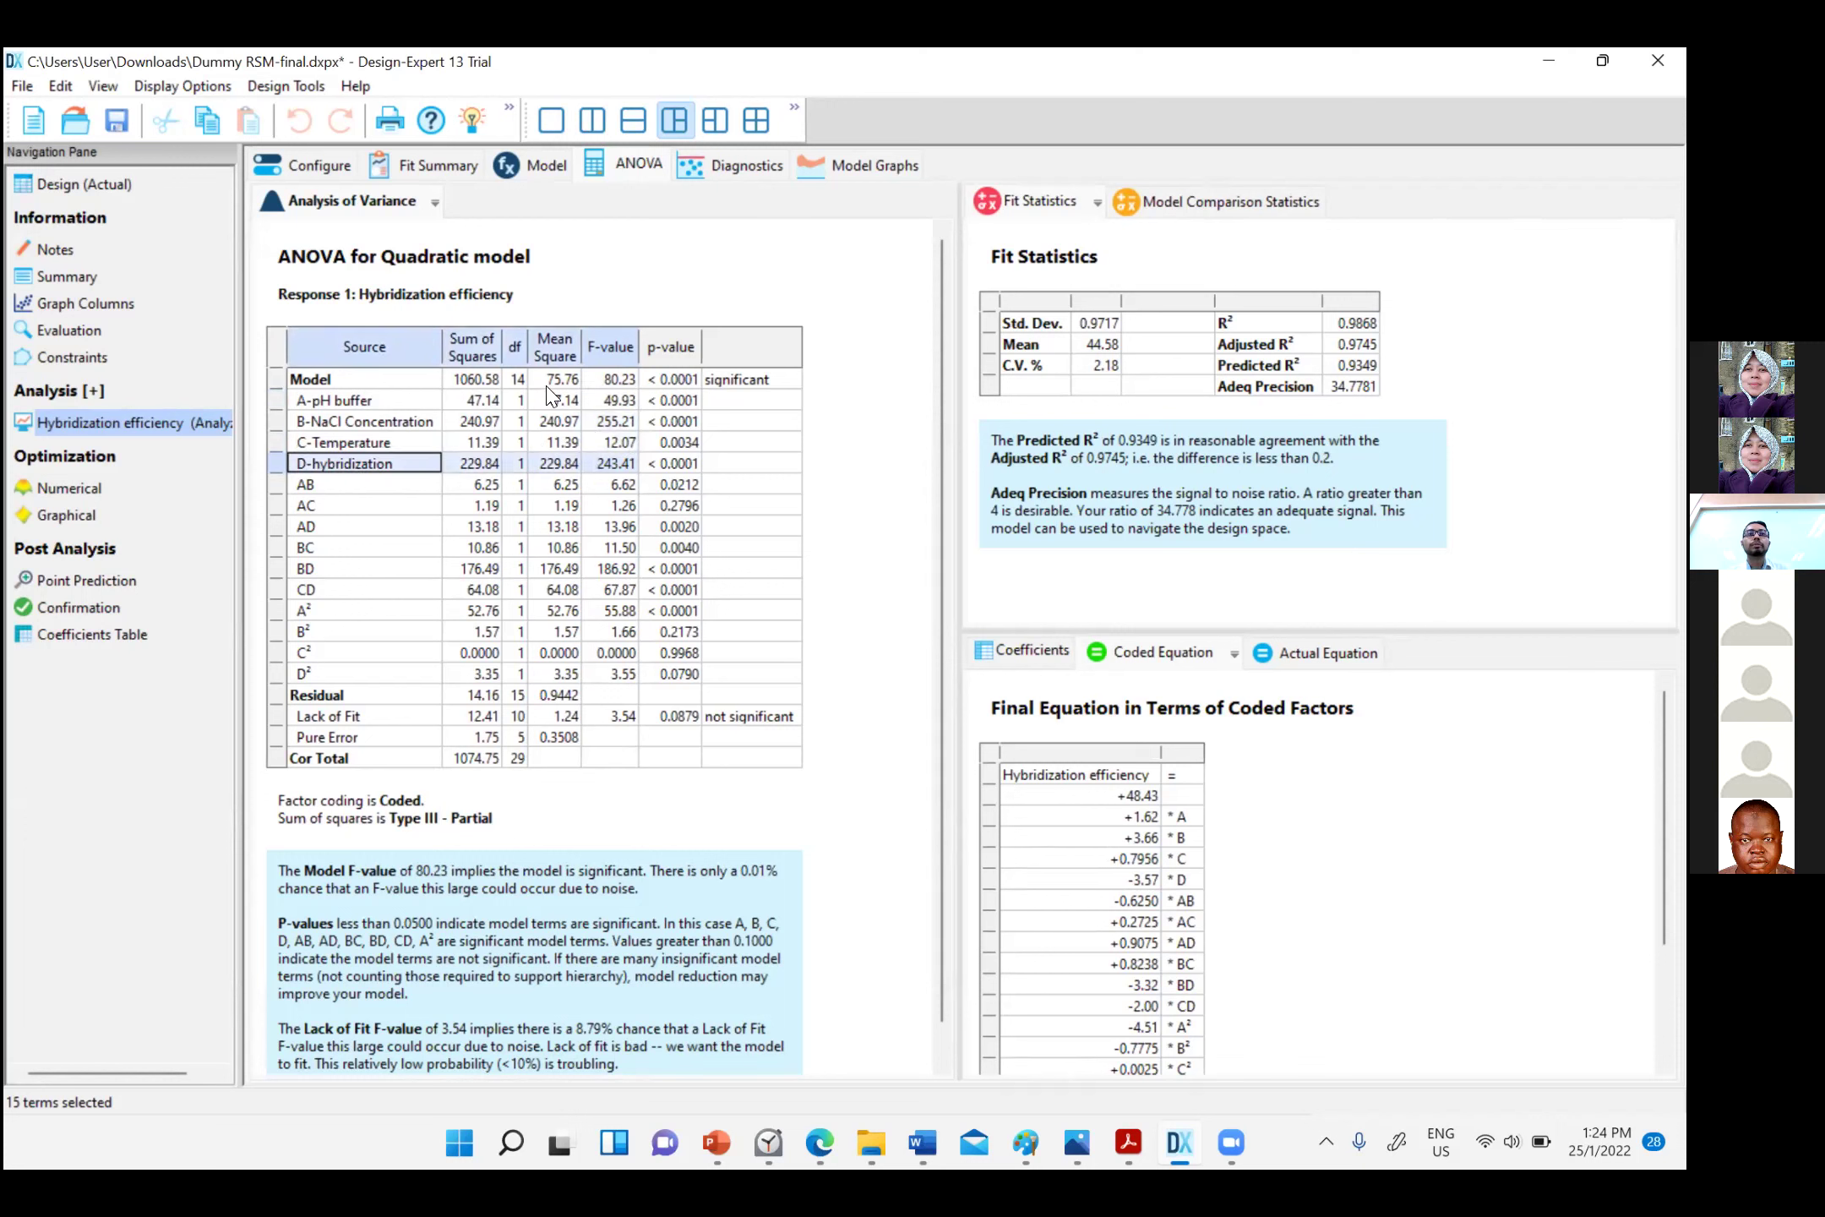
click(609, 421)
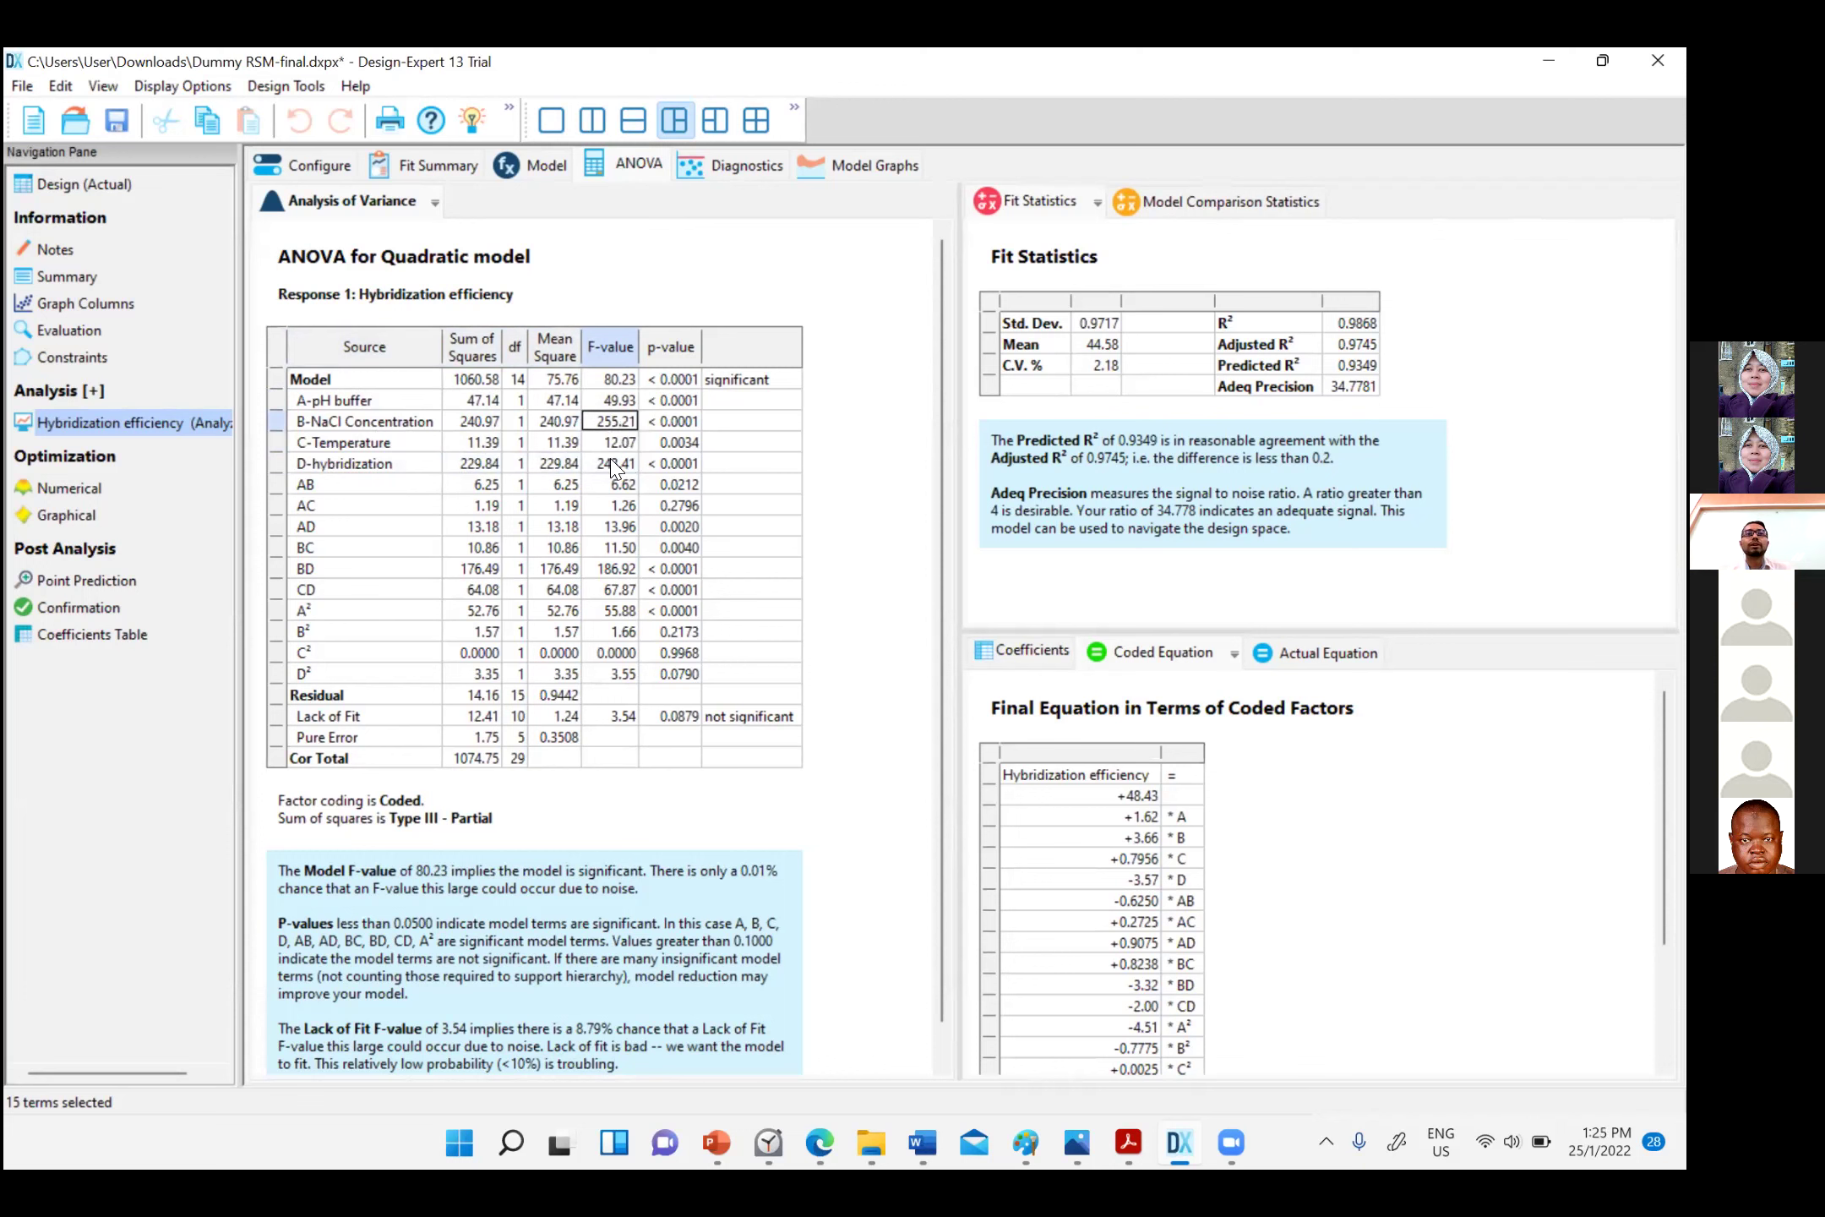
drag(349, 428, 603, 423)
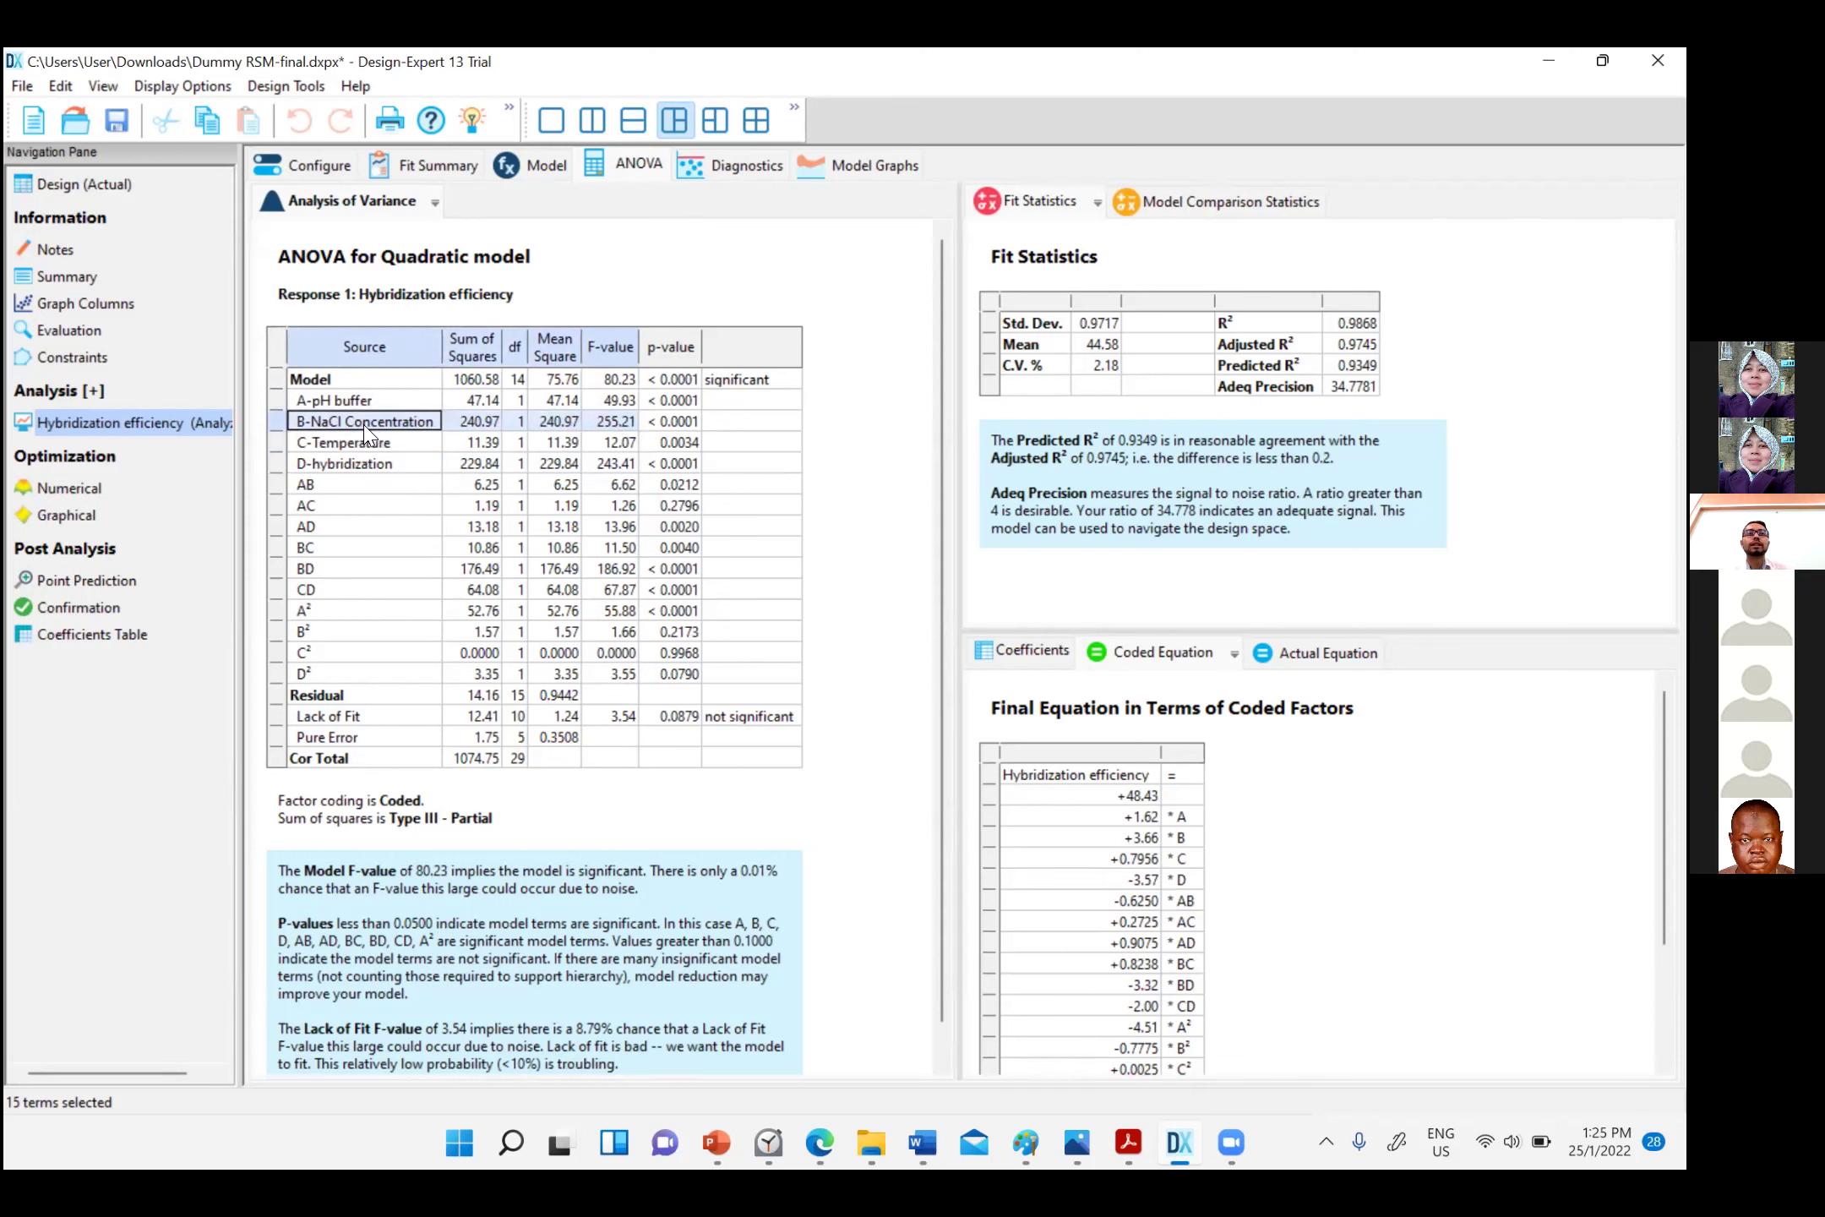
click(422, 431)
drag(423, 433, 602, 427)
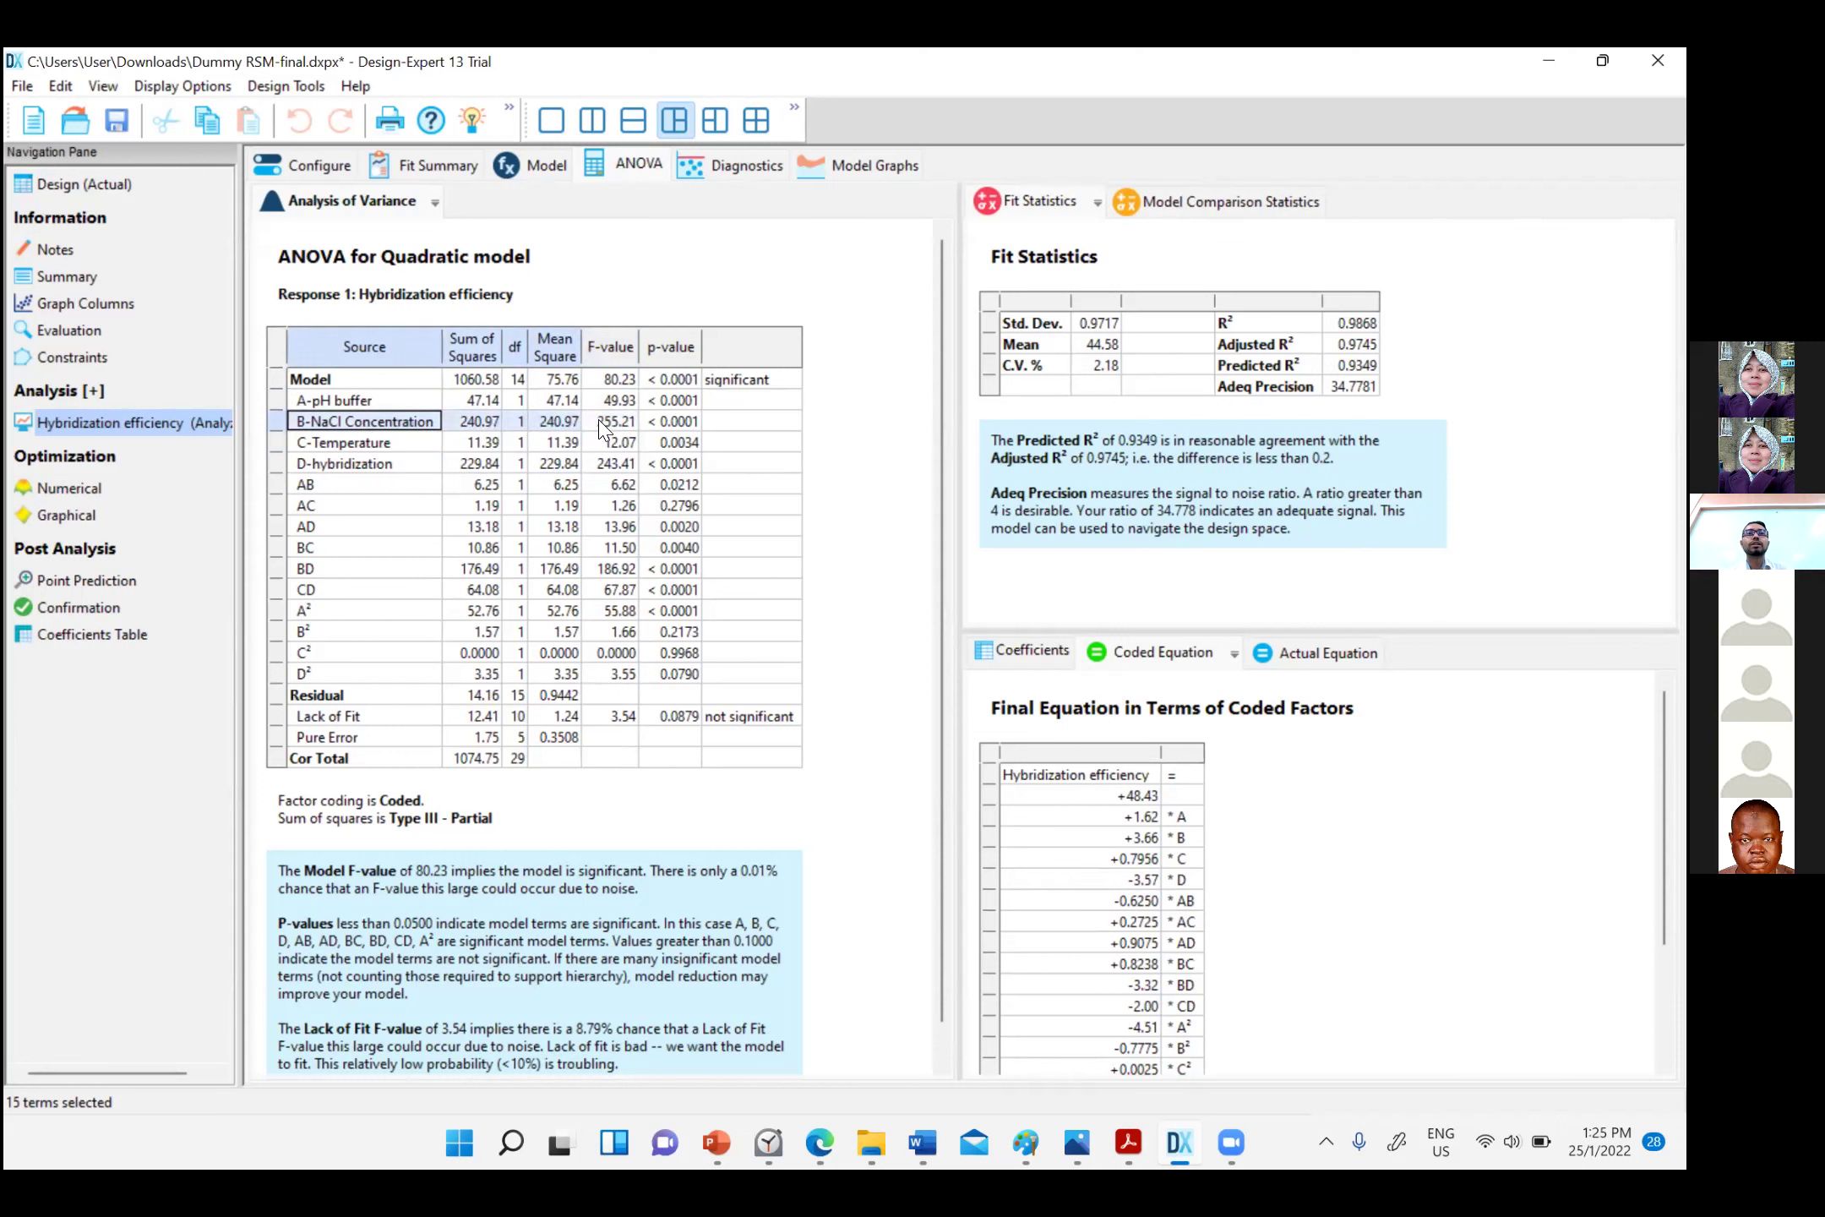
click(368, 466)
drag(363, 403, 572, 402)
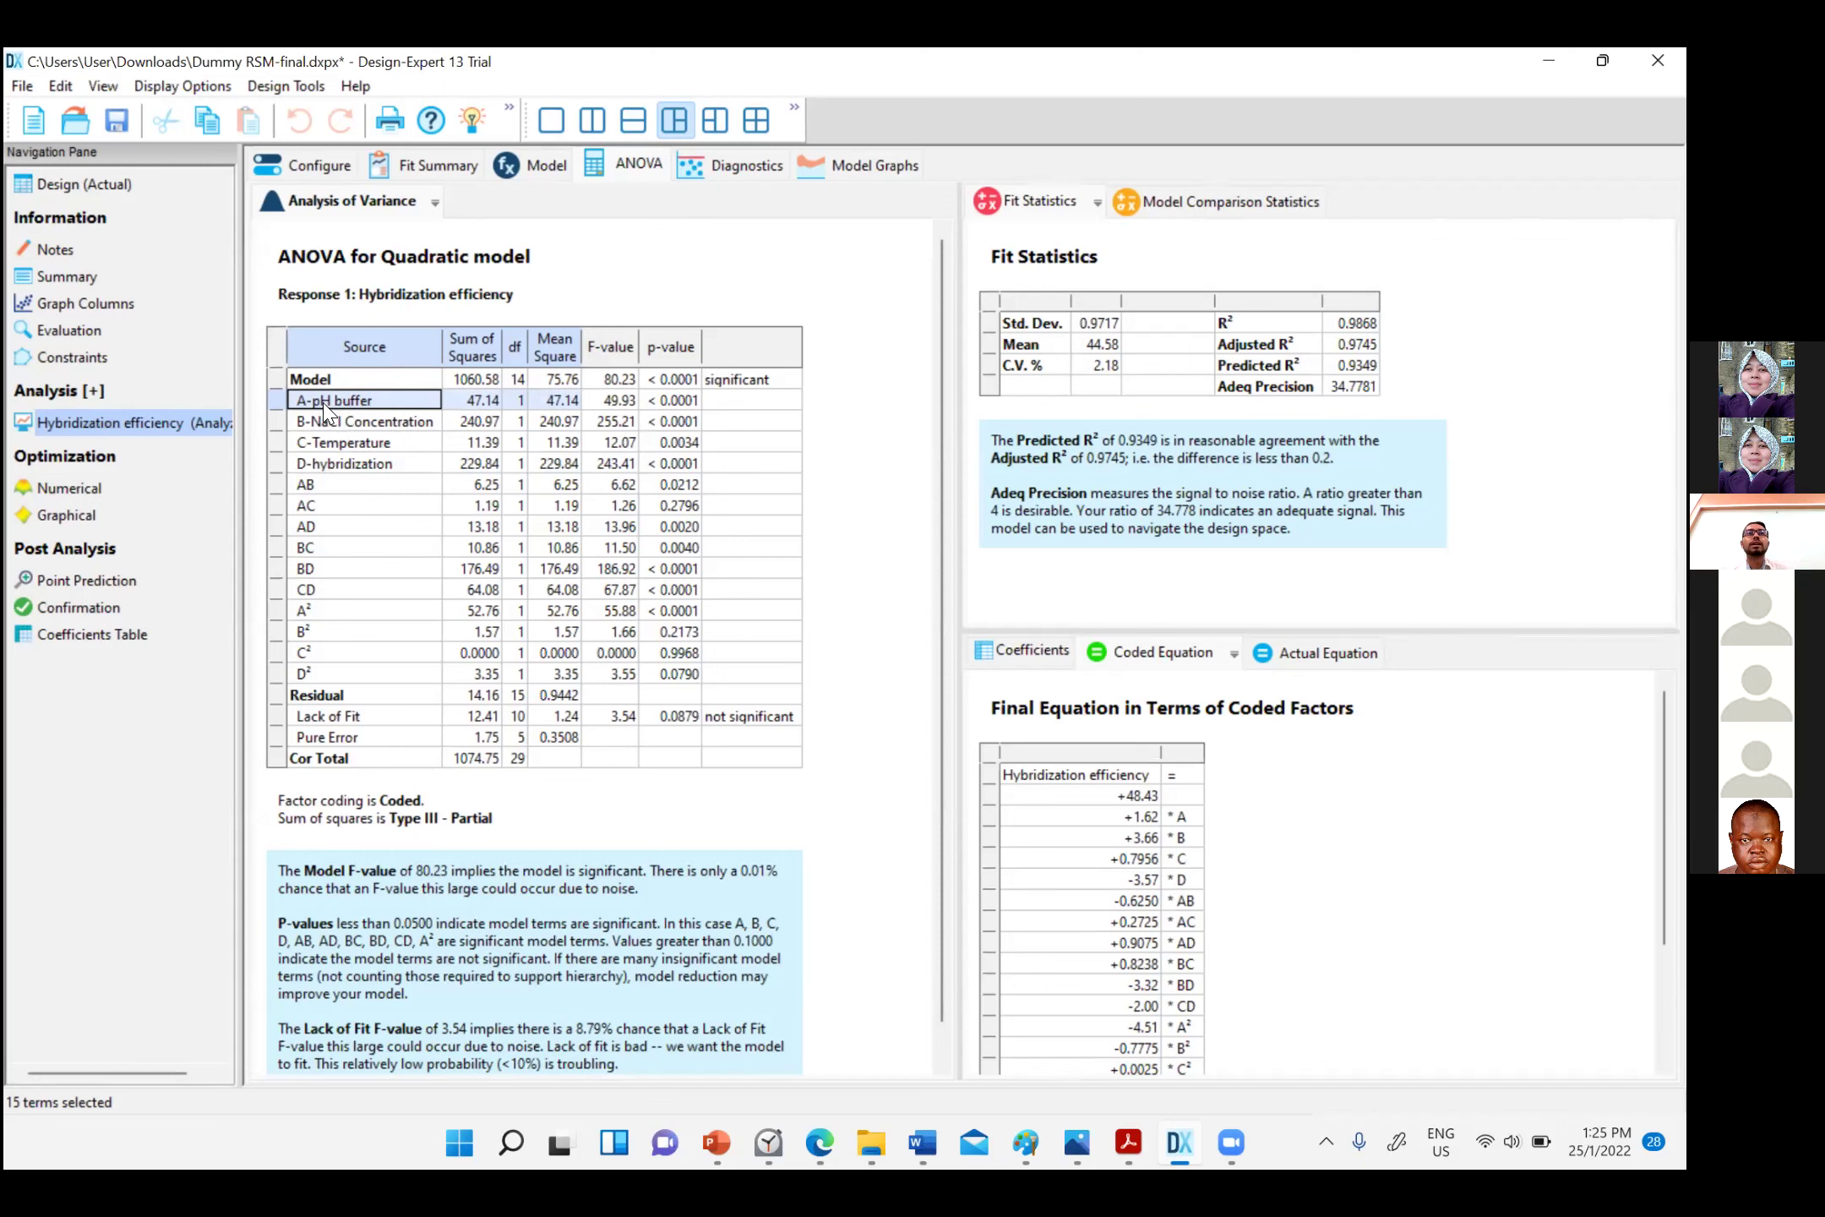
click(458, 484)
drag(363, 504, 668, 558)
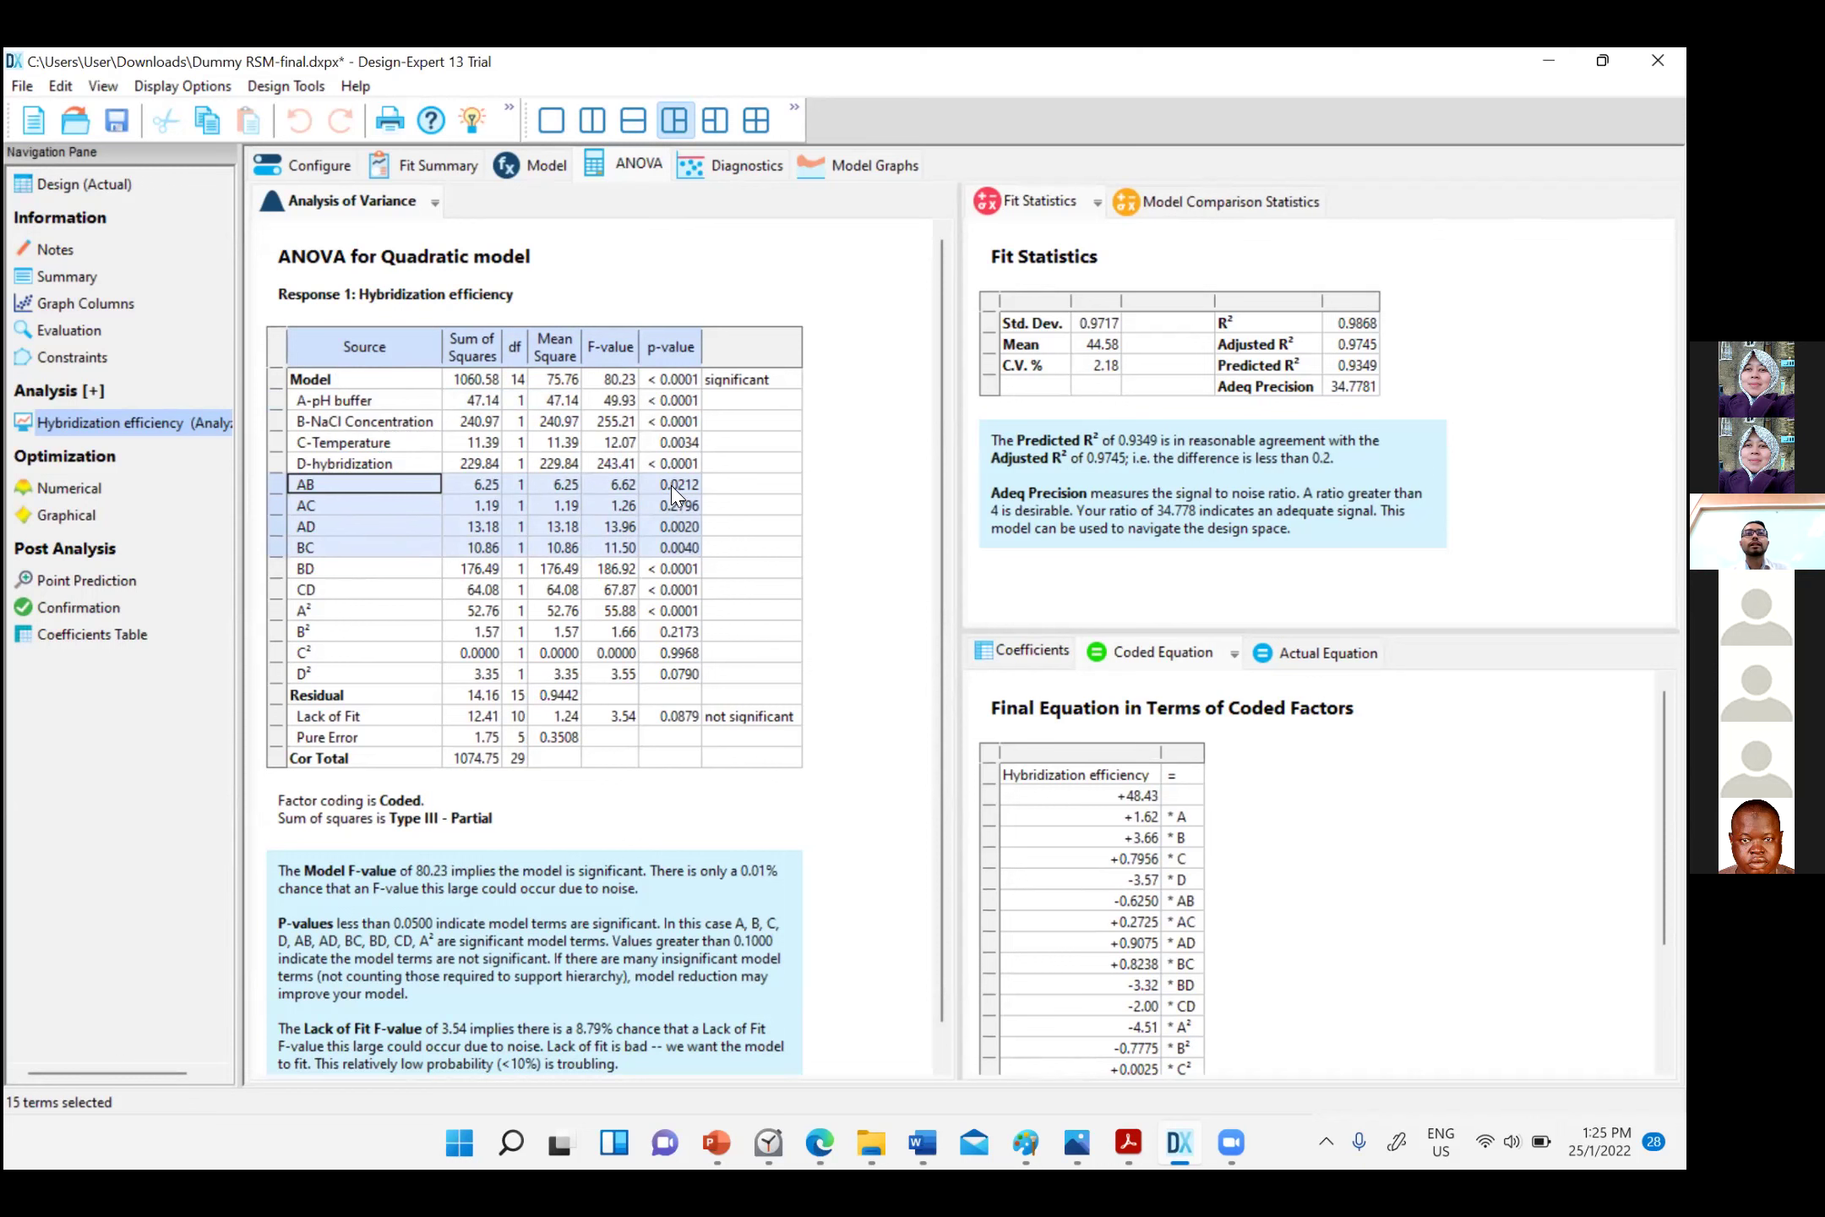
click(310, 510)
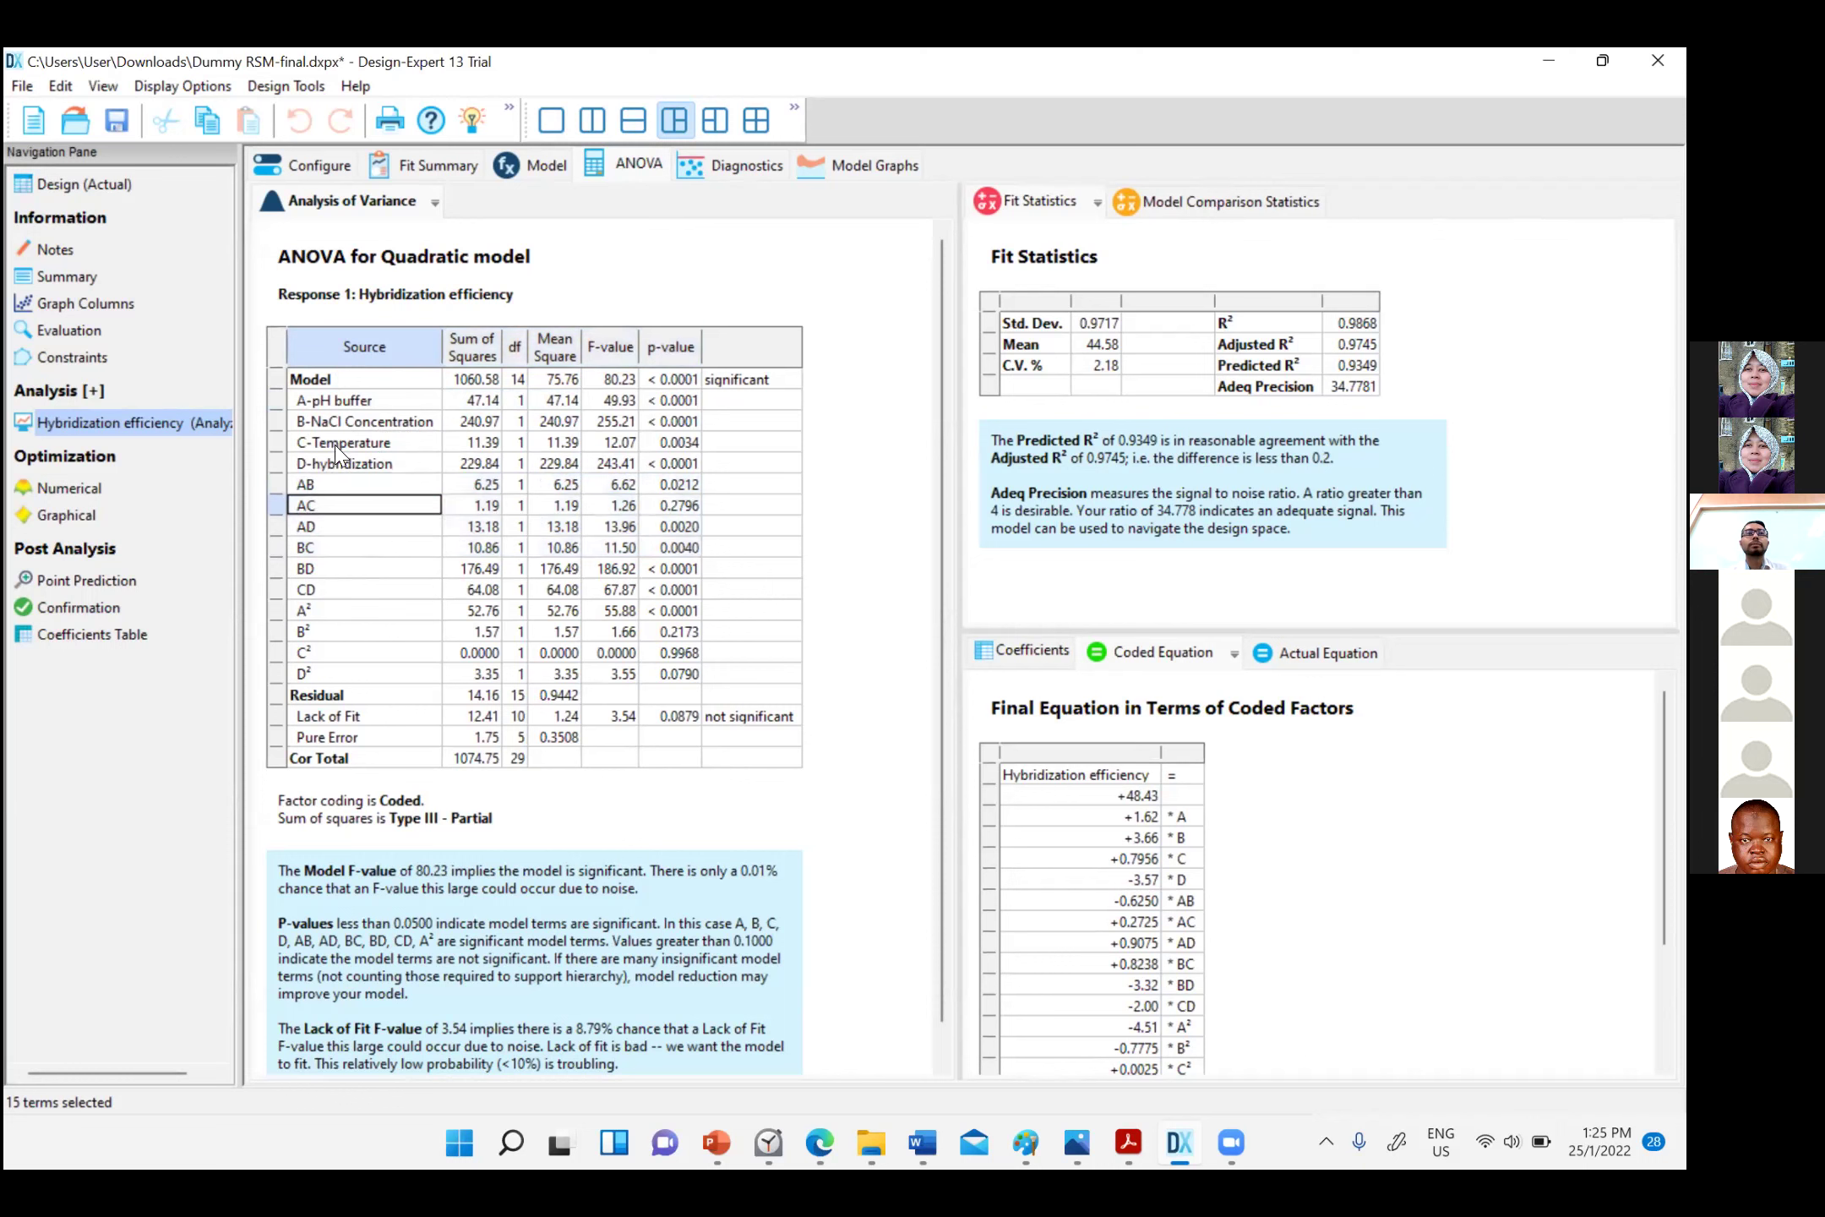
shift+click(376, 545)
click(399, 574)
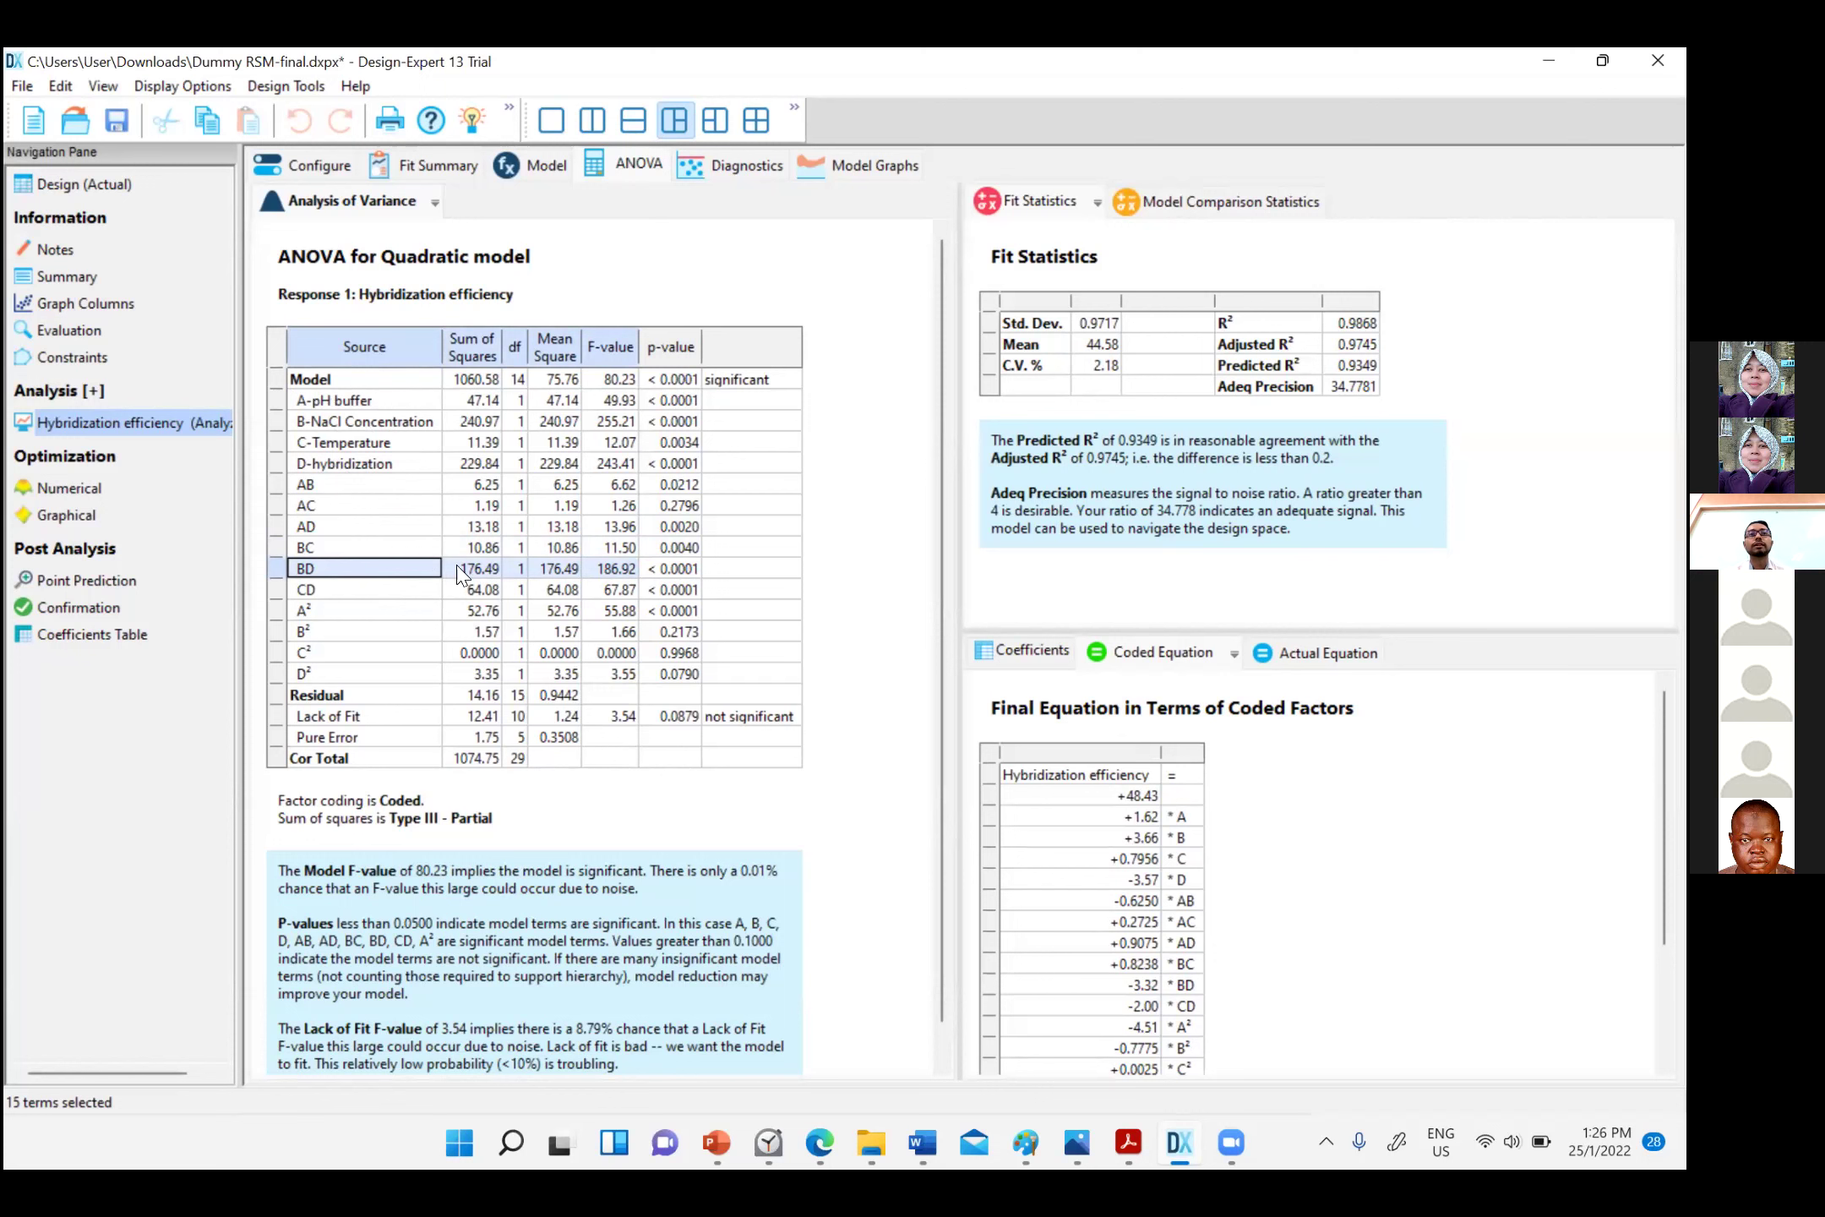
scroll(644, 502, down, 1)
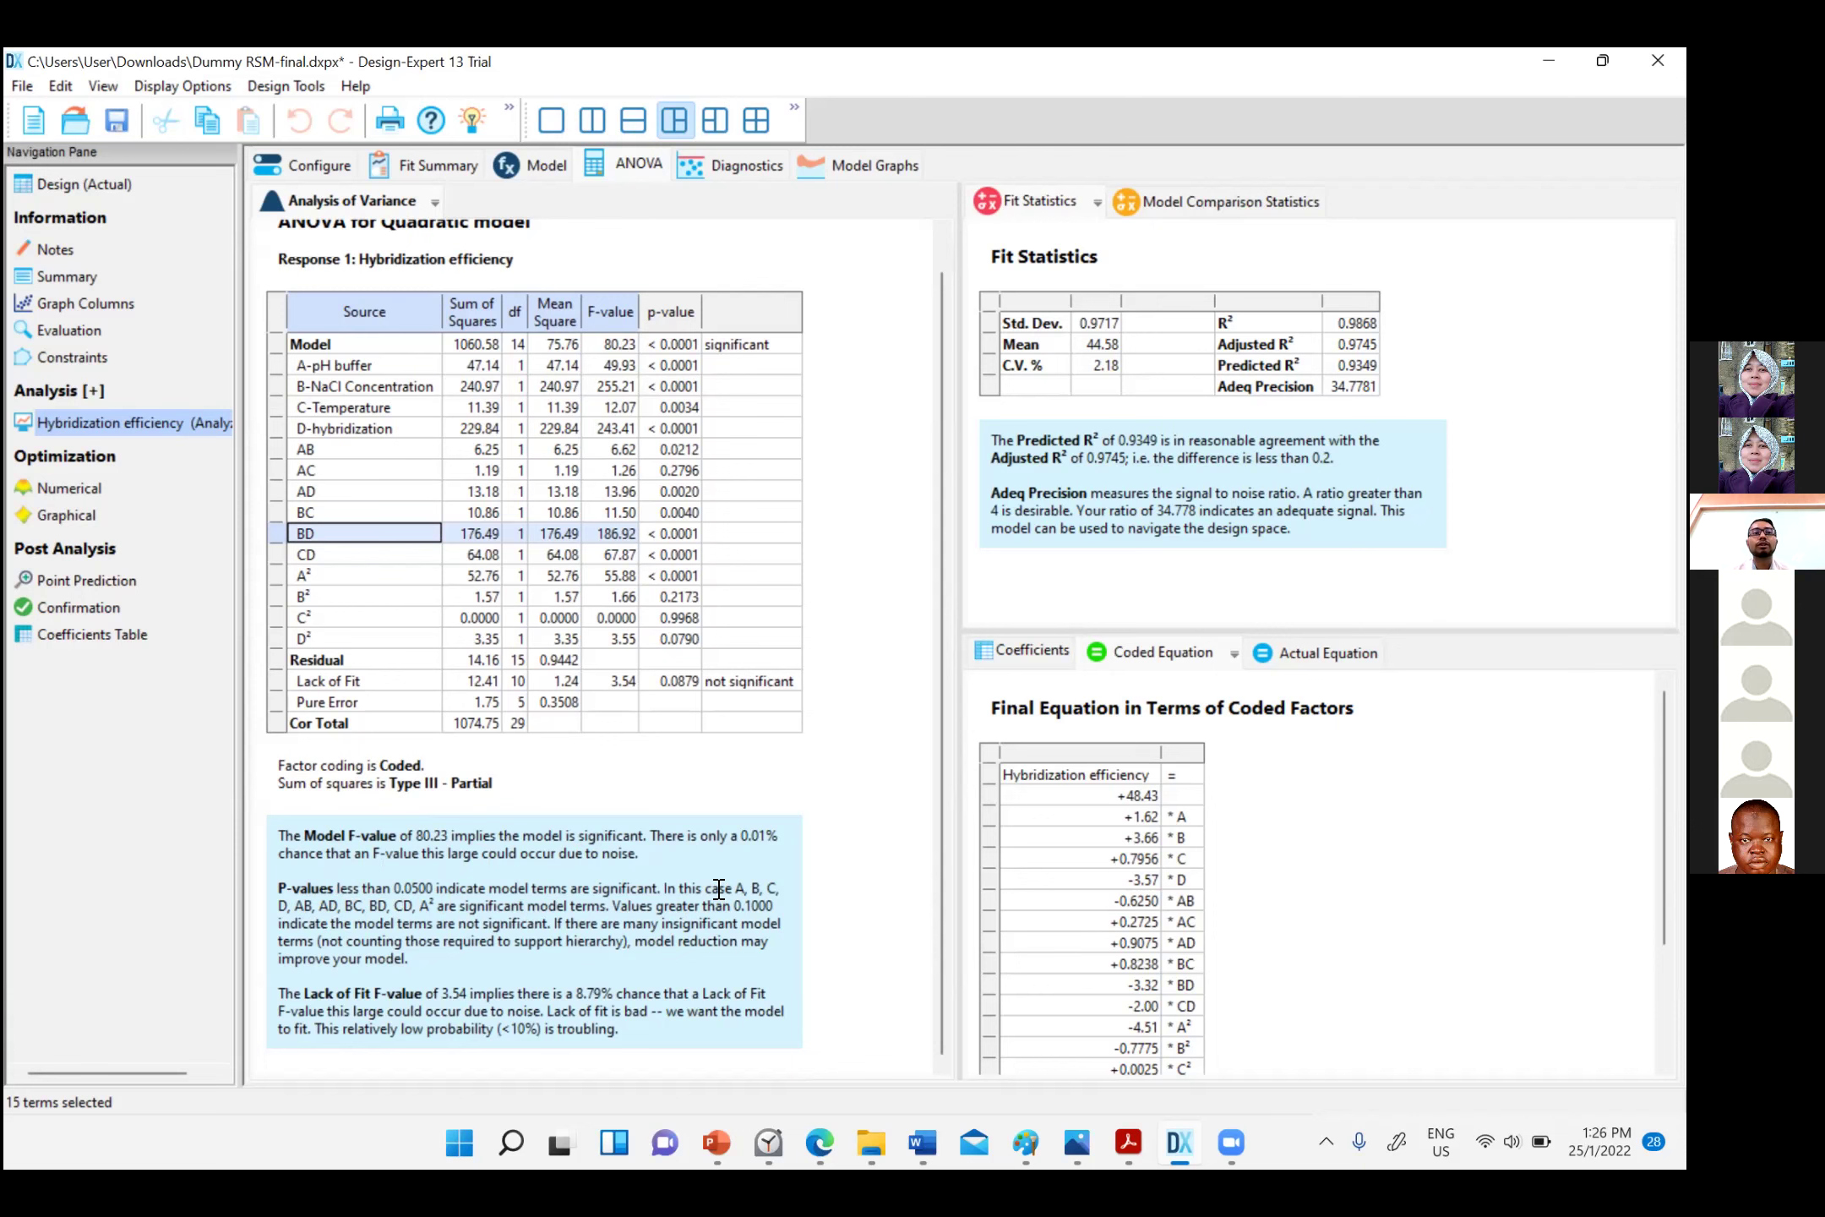
Highlight the significant-terms sentence, scroll the coded equation to D², and bring PowerPoint forward
drag(723, 888, 612, 906)
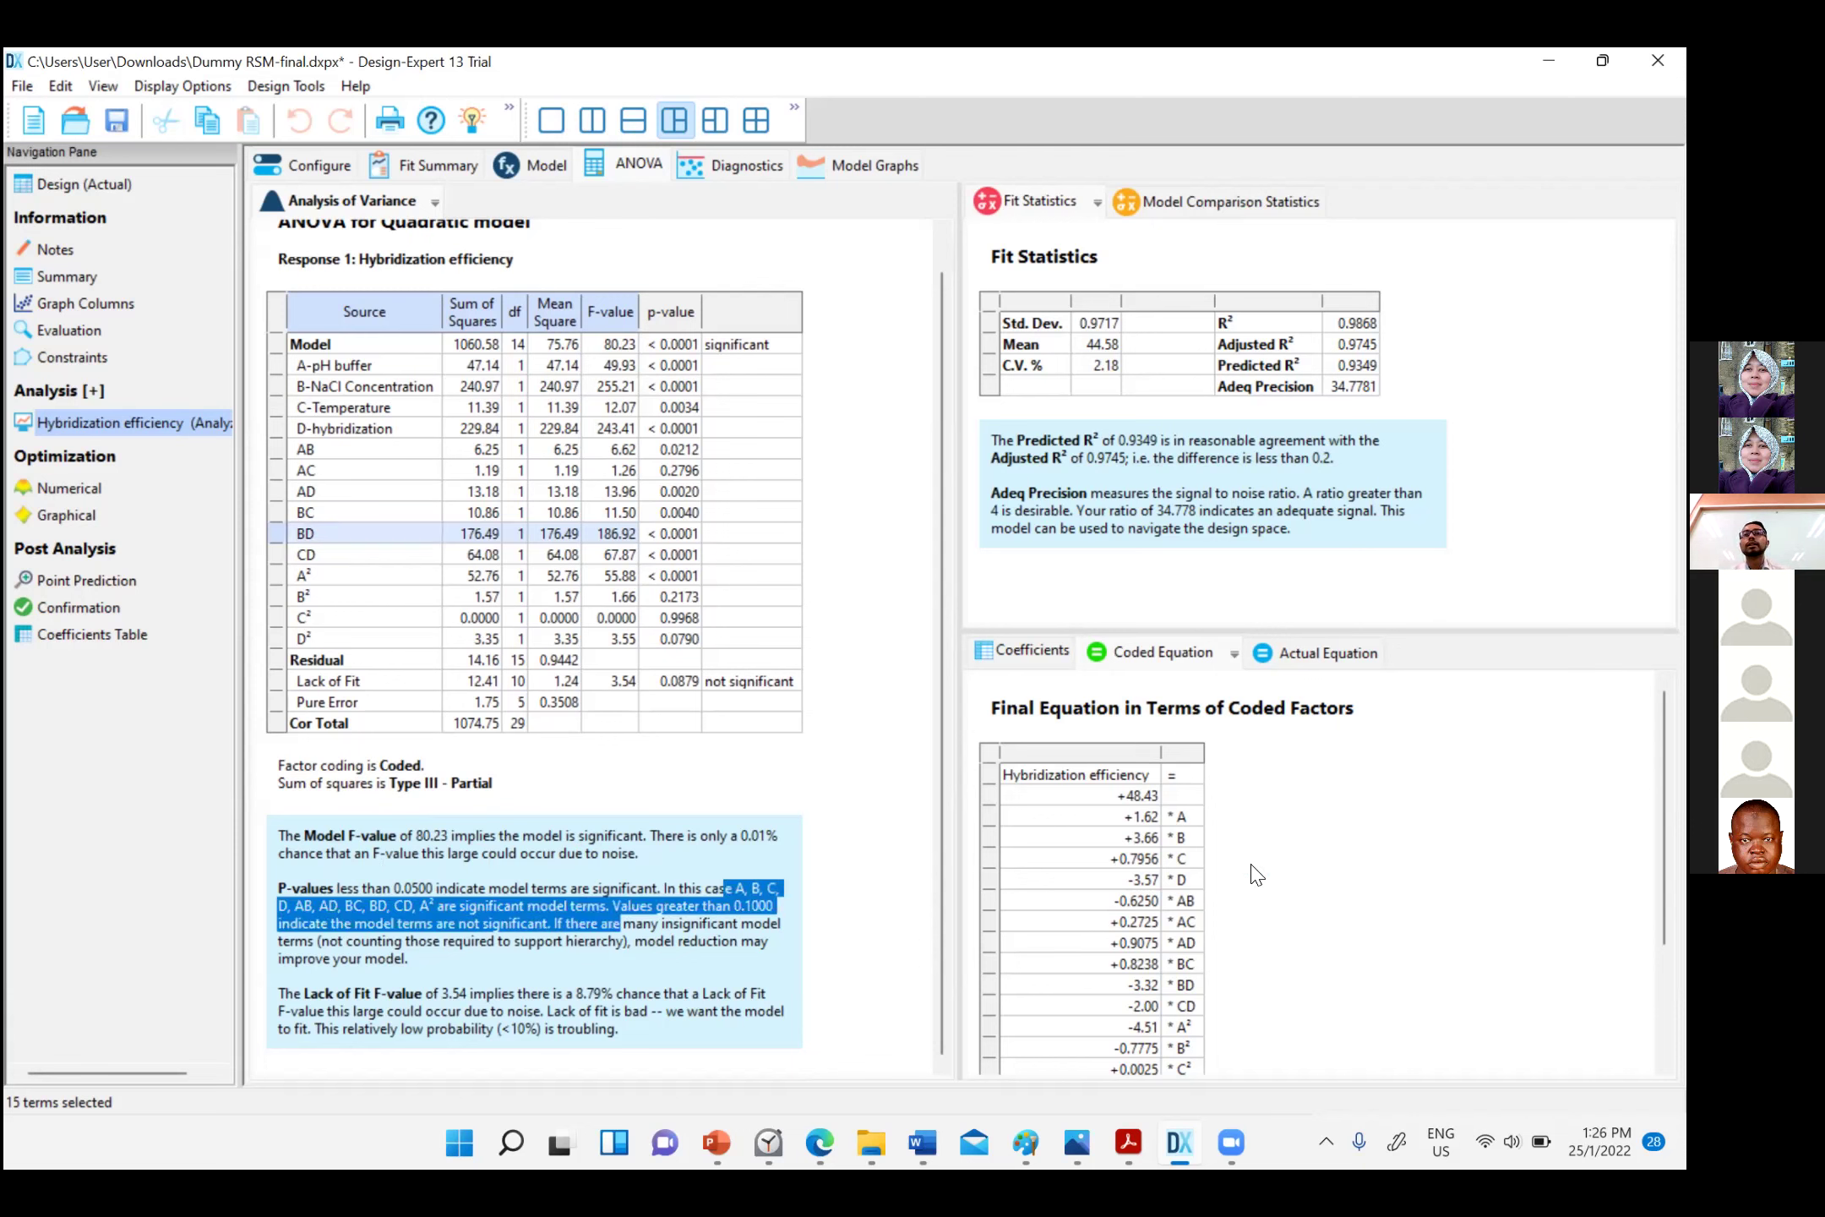
click(1290, 852)
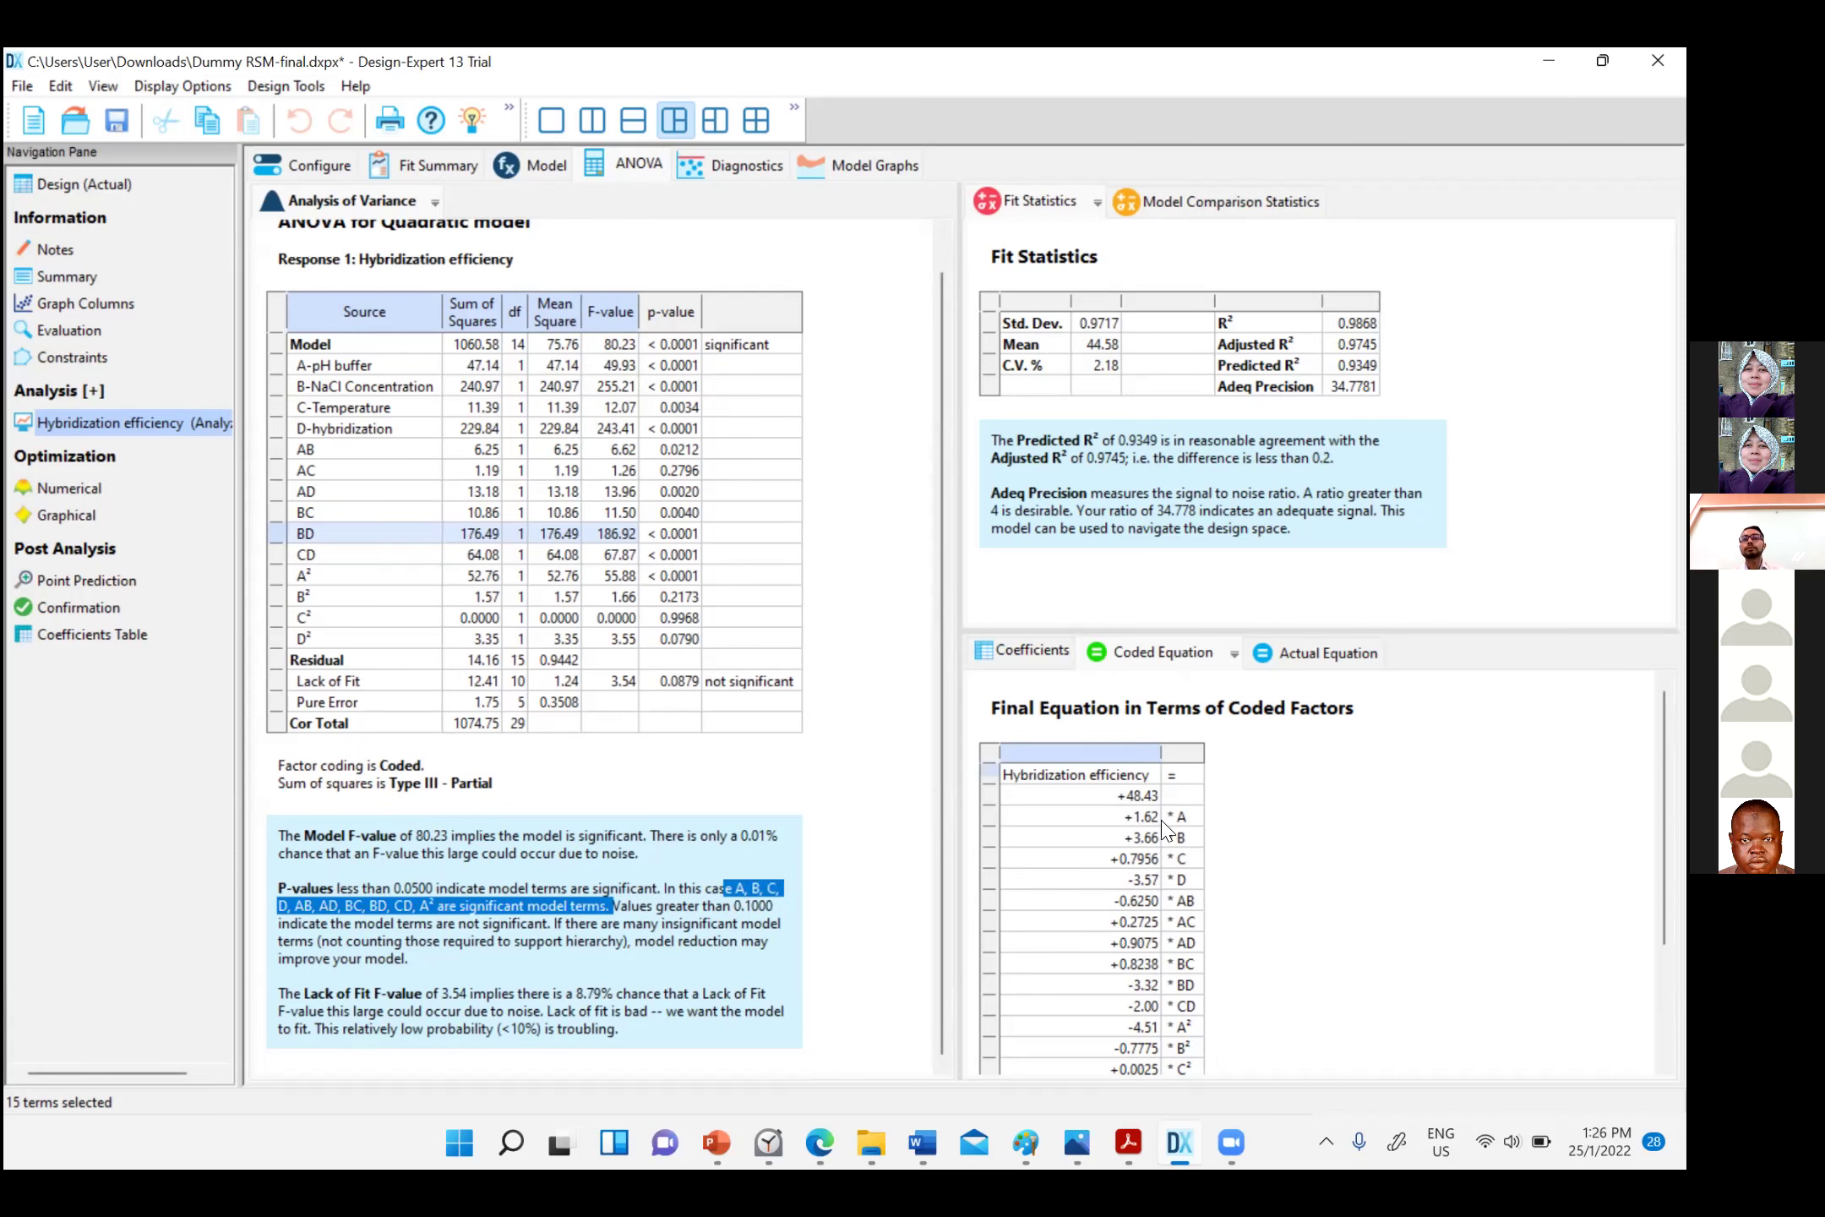
scroll(1217, 782, down, 2)
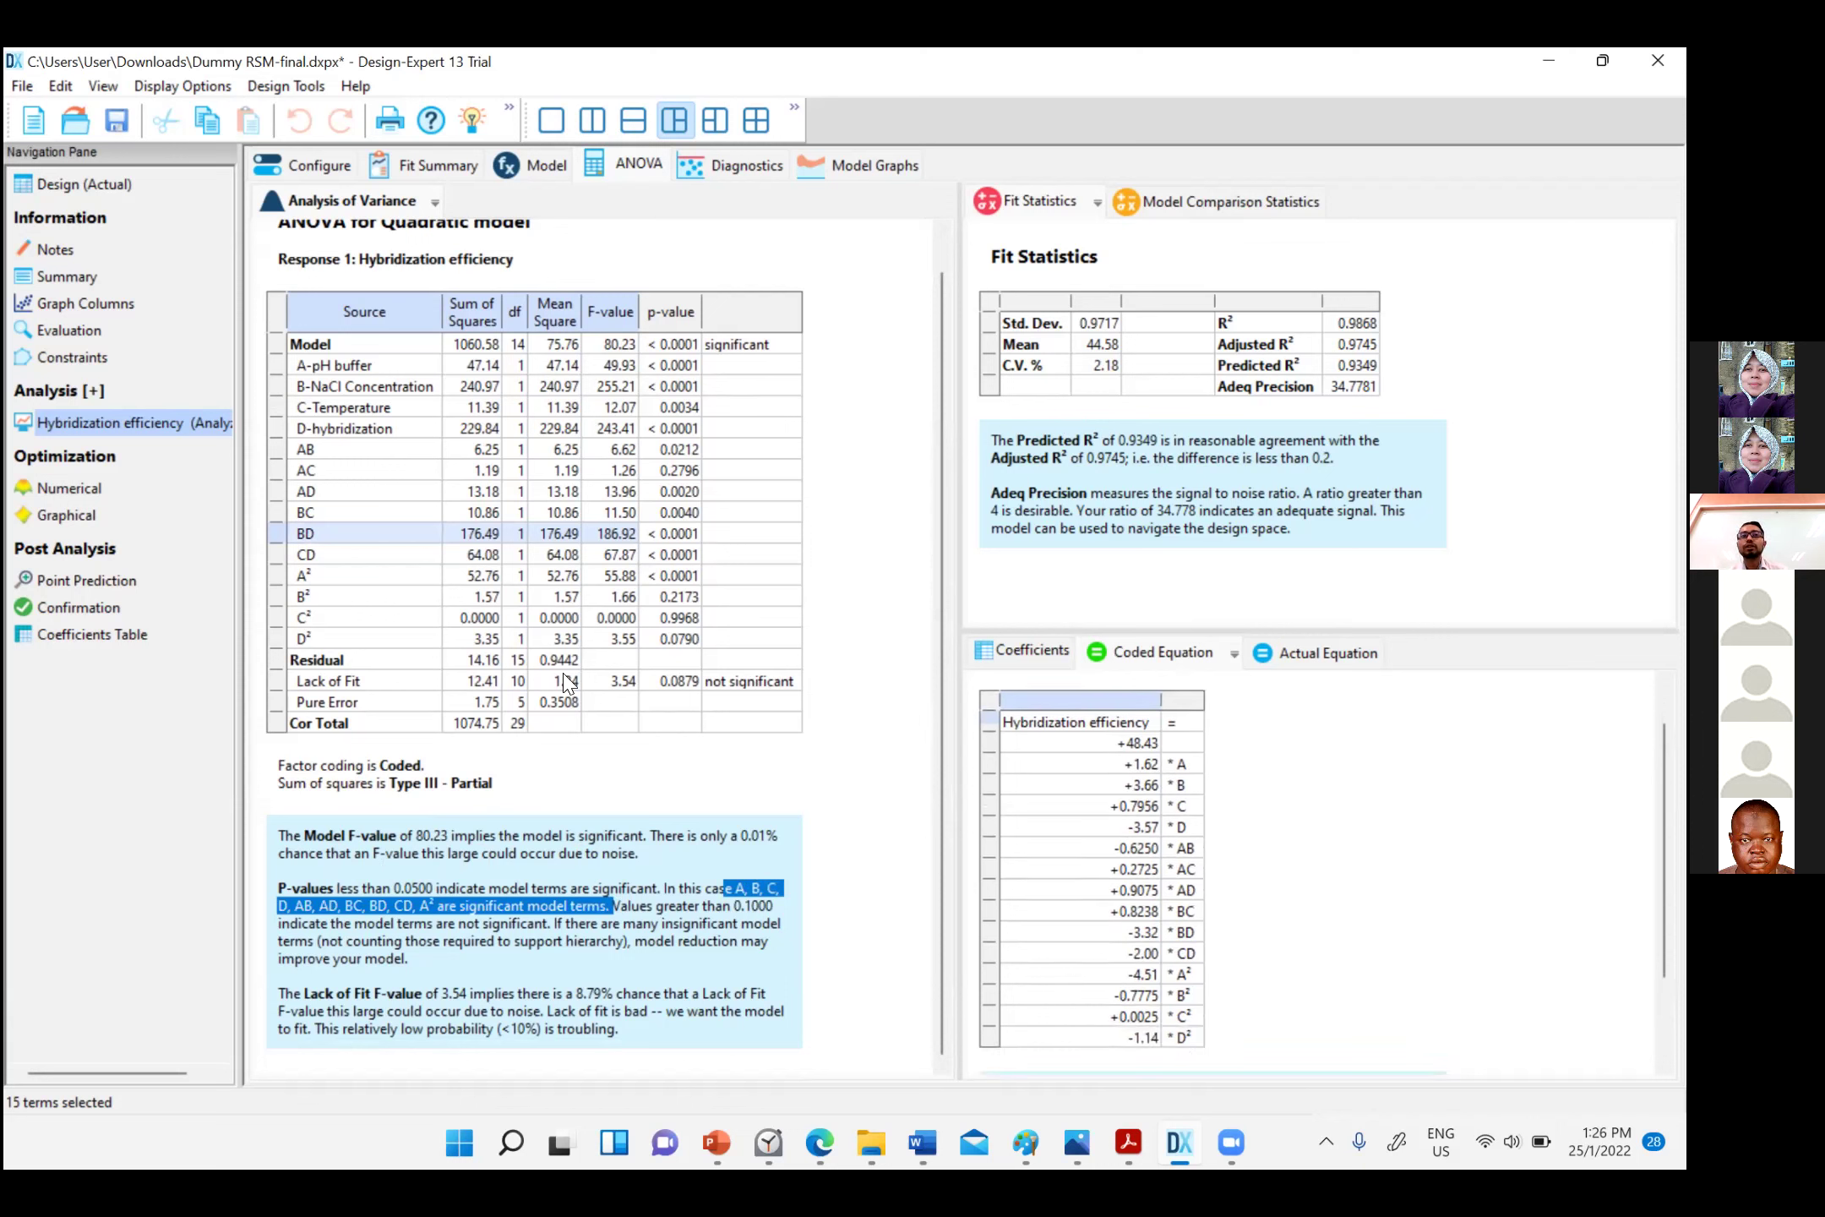
scroll(1039, 862, up, 2)
scroll(1129, 763, down, 2)
scroll(1133, 815, up, 2)
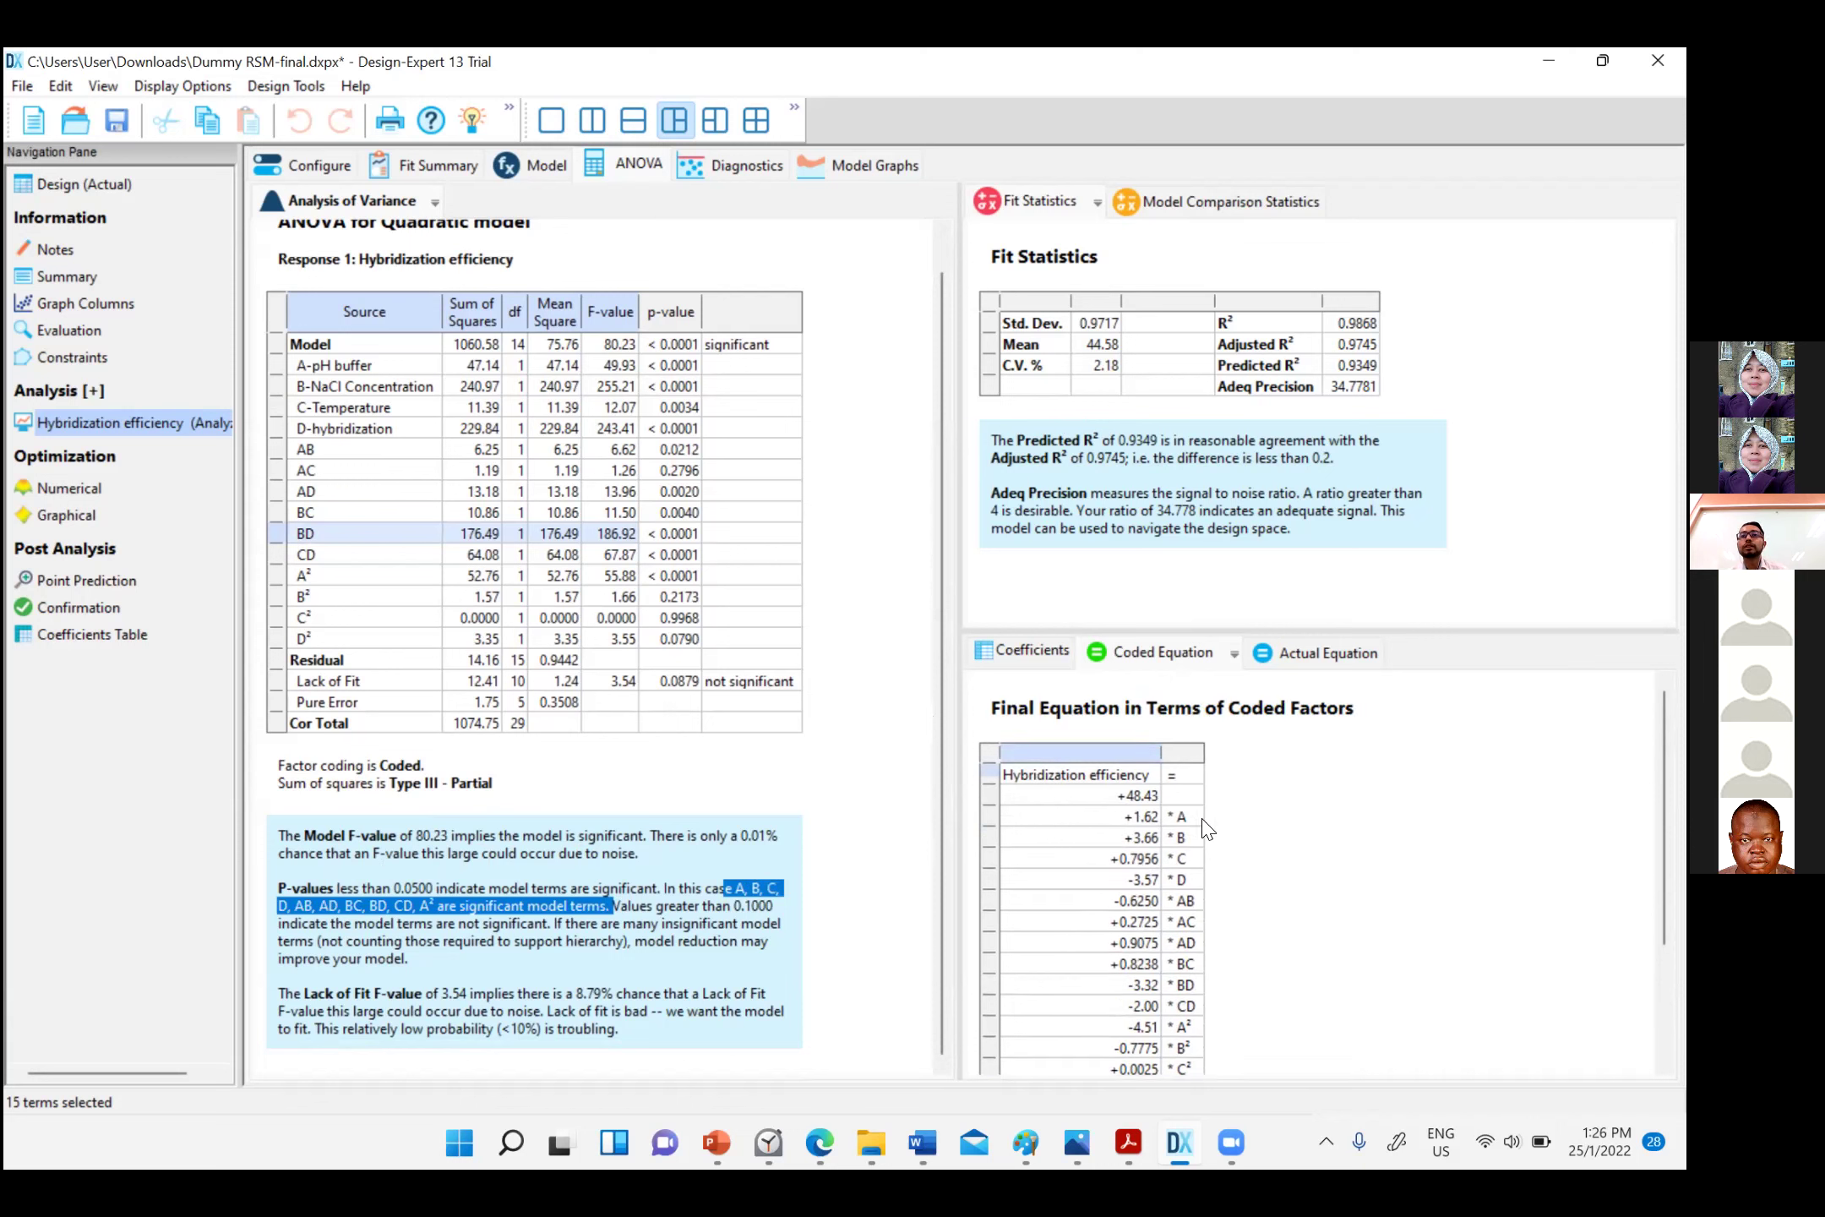
scroll(1141, 875, down, 2)
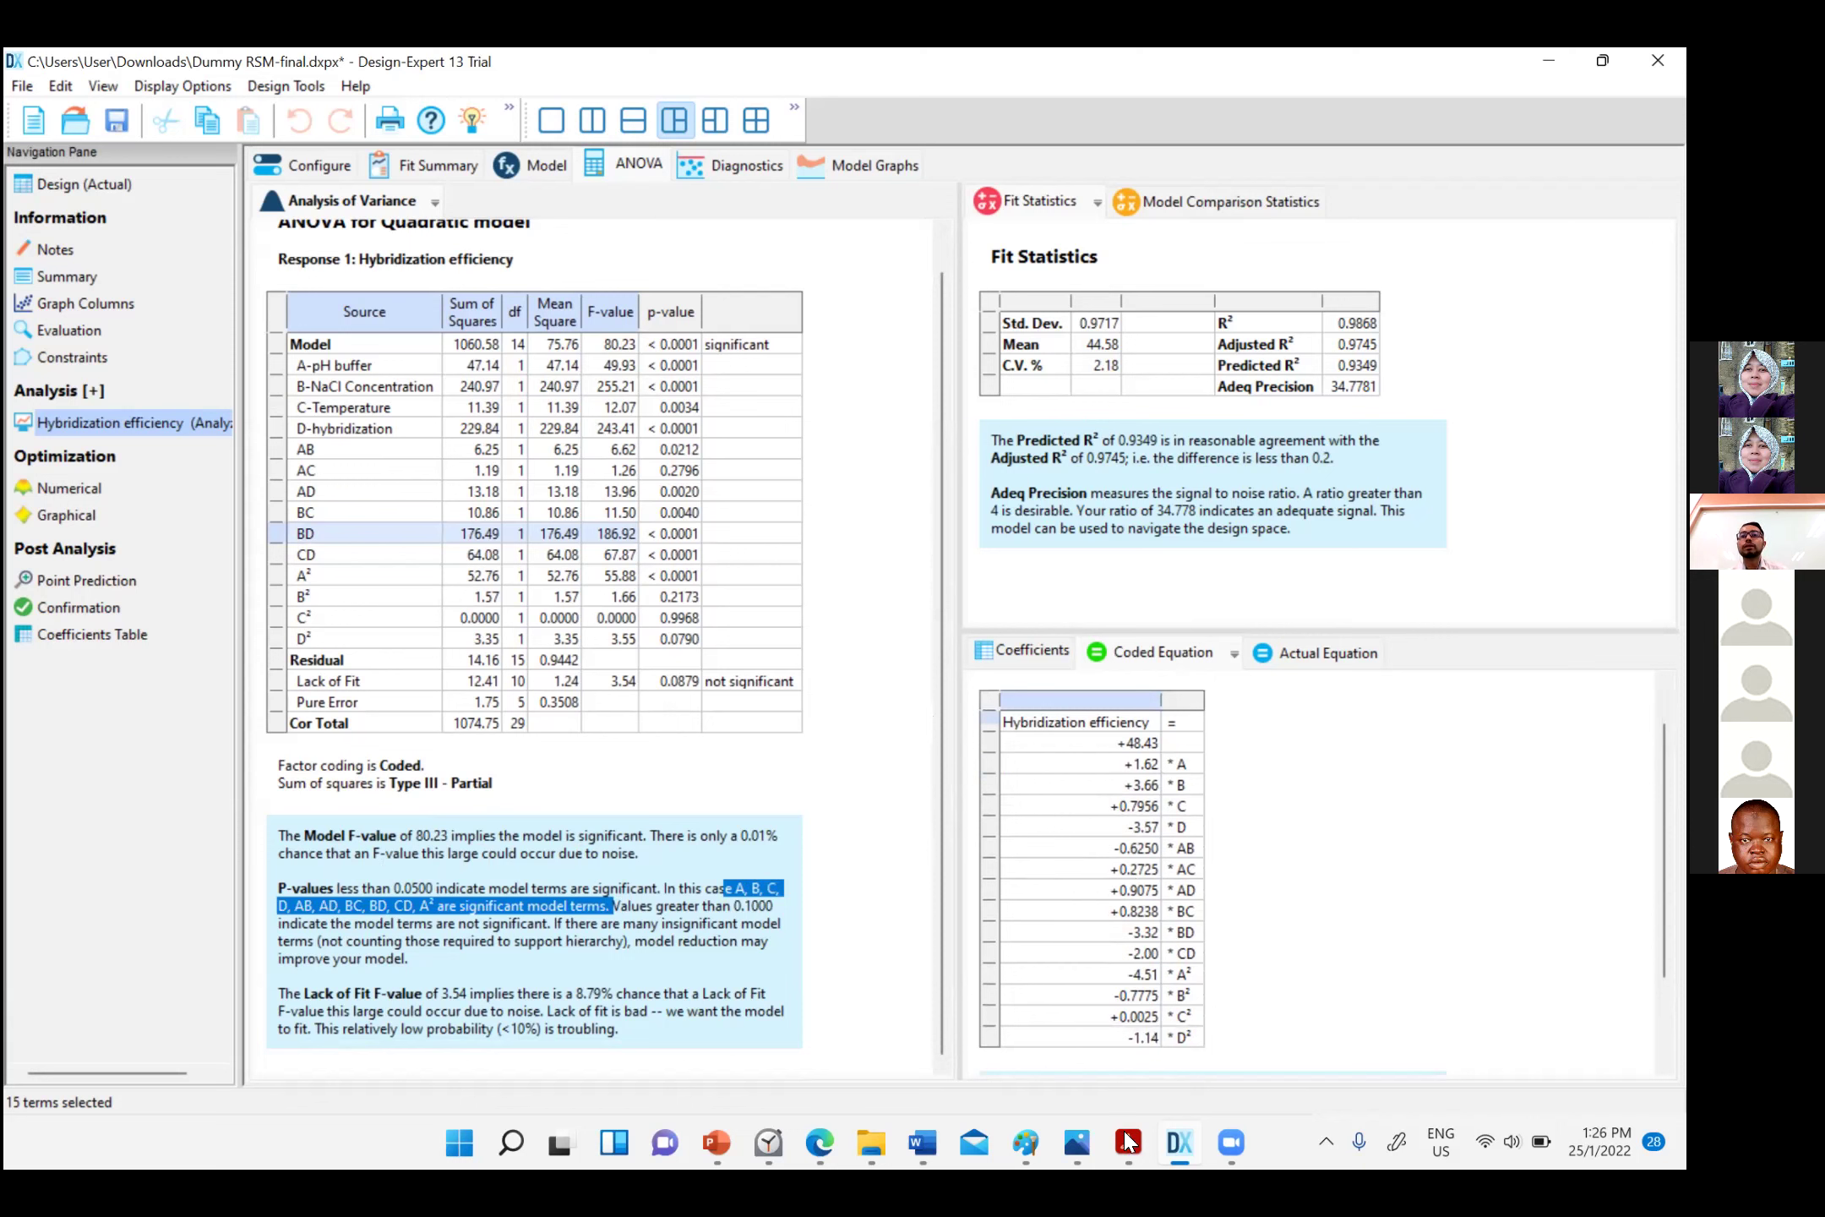
click(718, 1143)
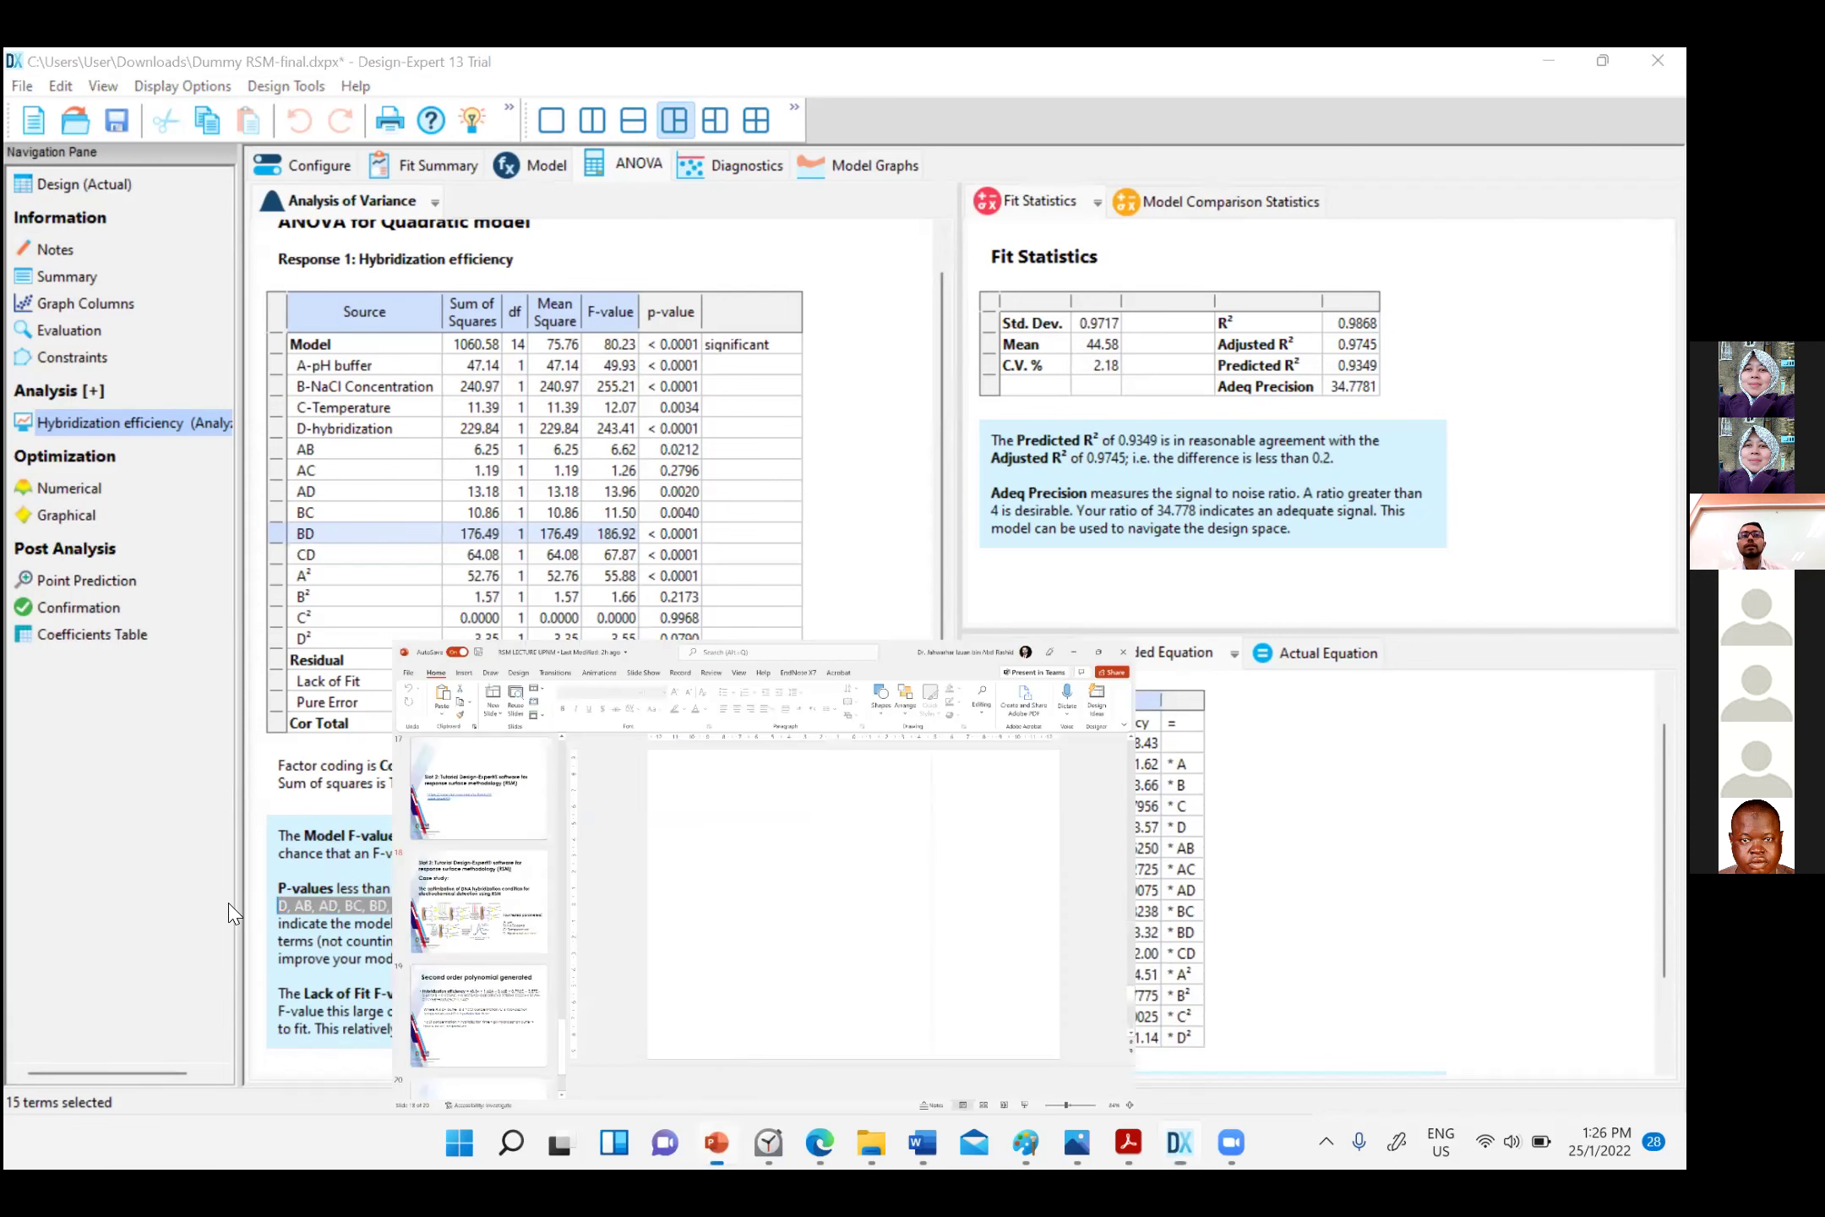
Present slide 19, 'Second order polynomial generated', full-screen with Shift+F5
scroll(810, 486, down, 1)
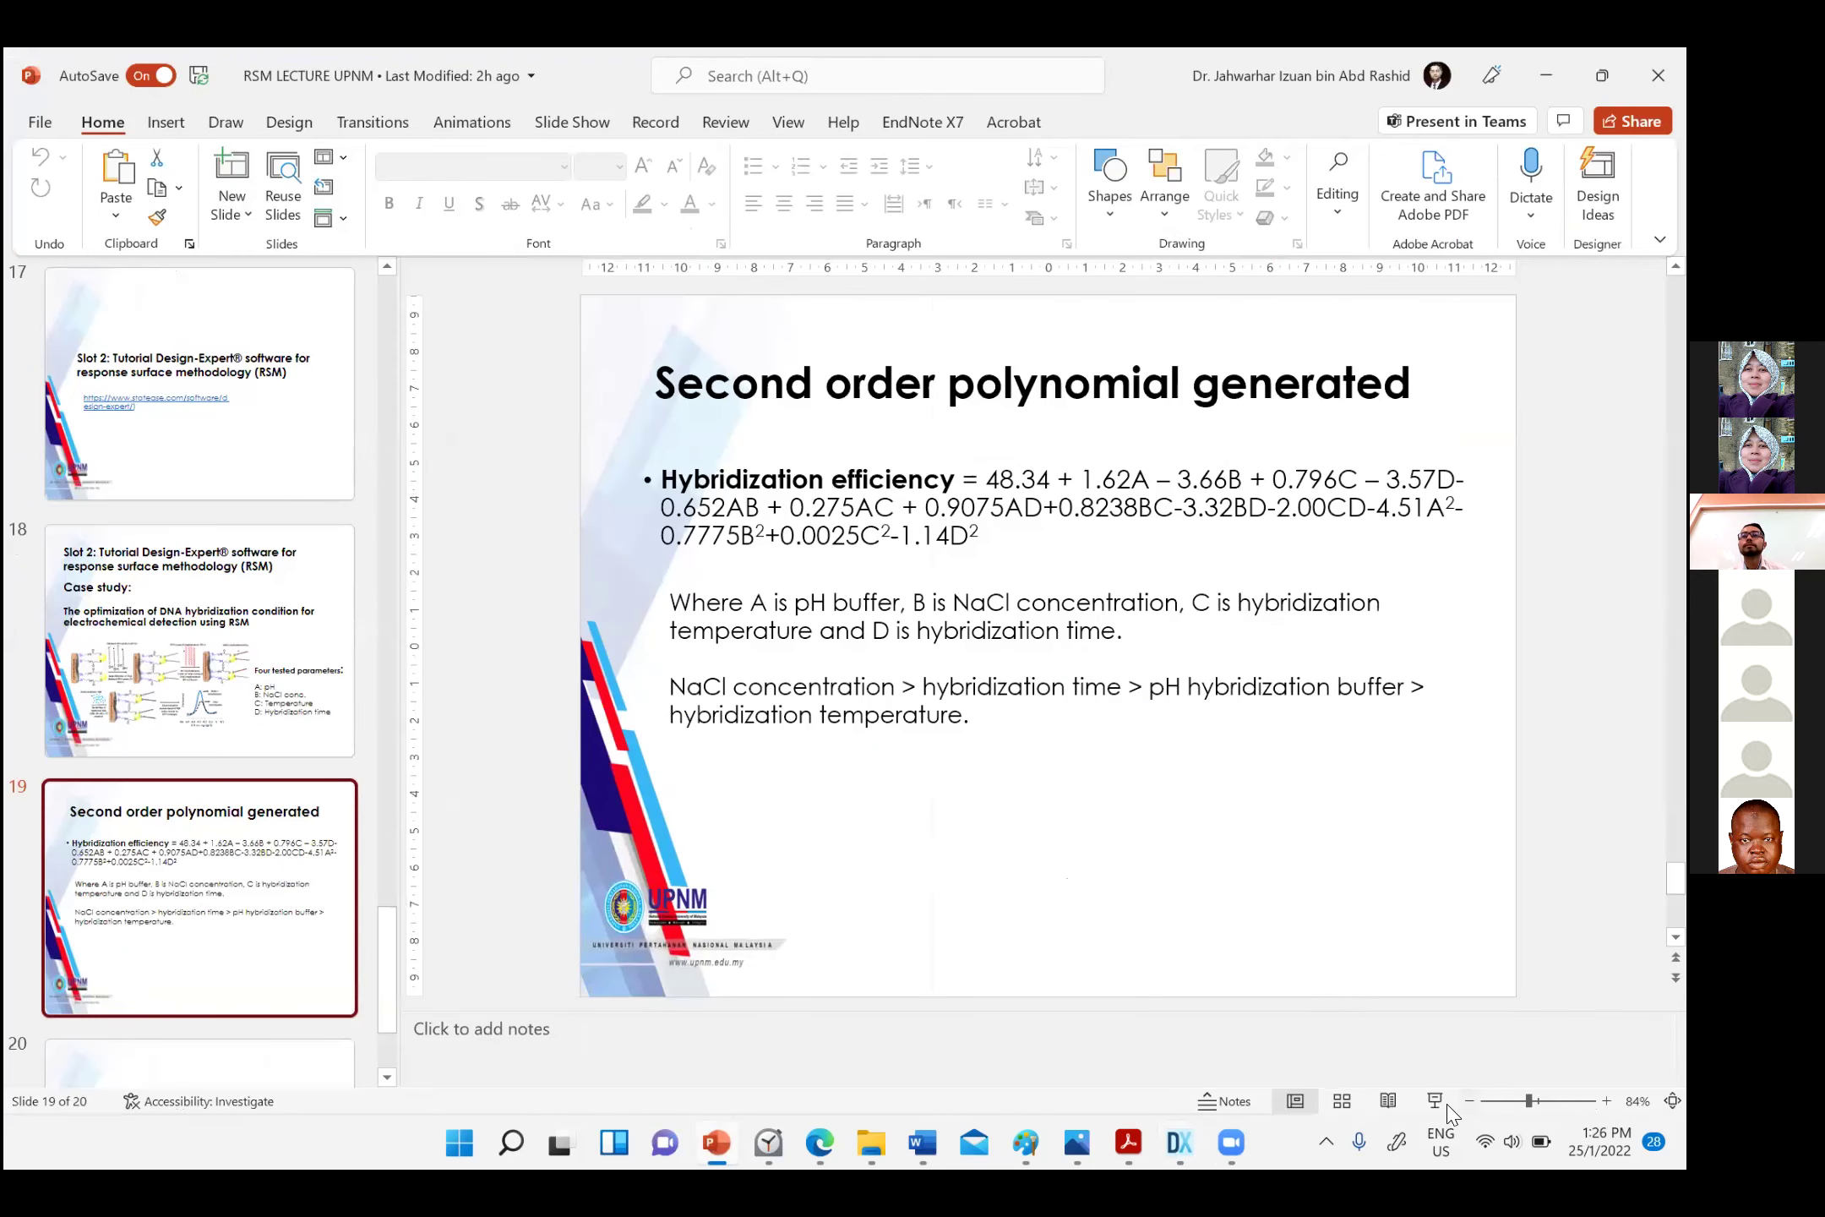
key(shift+F5)
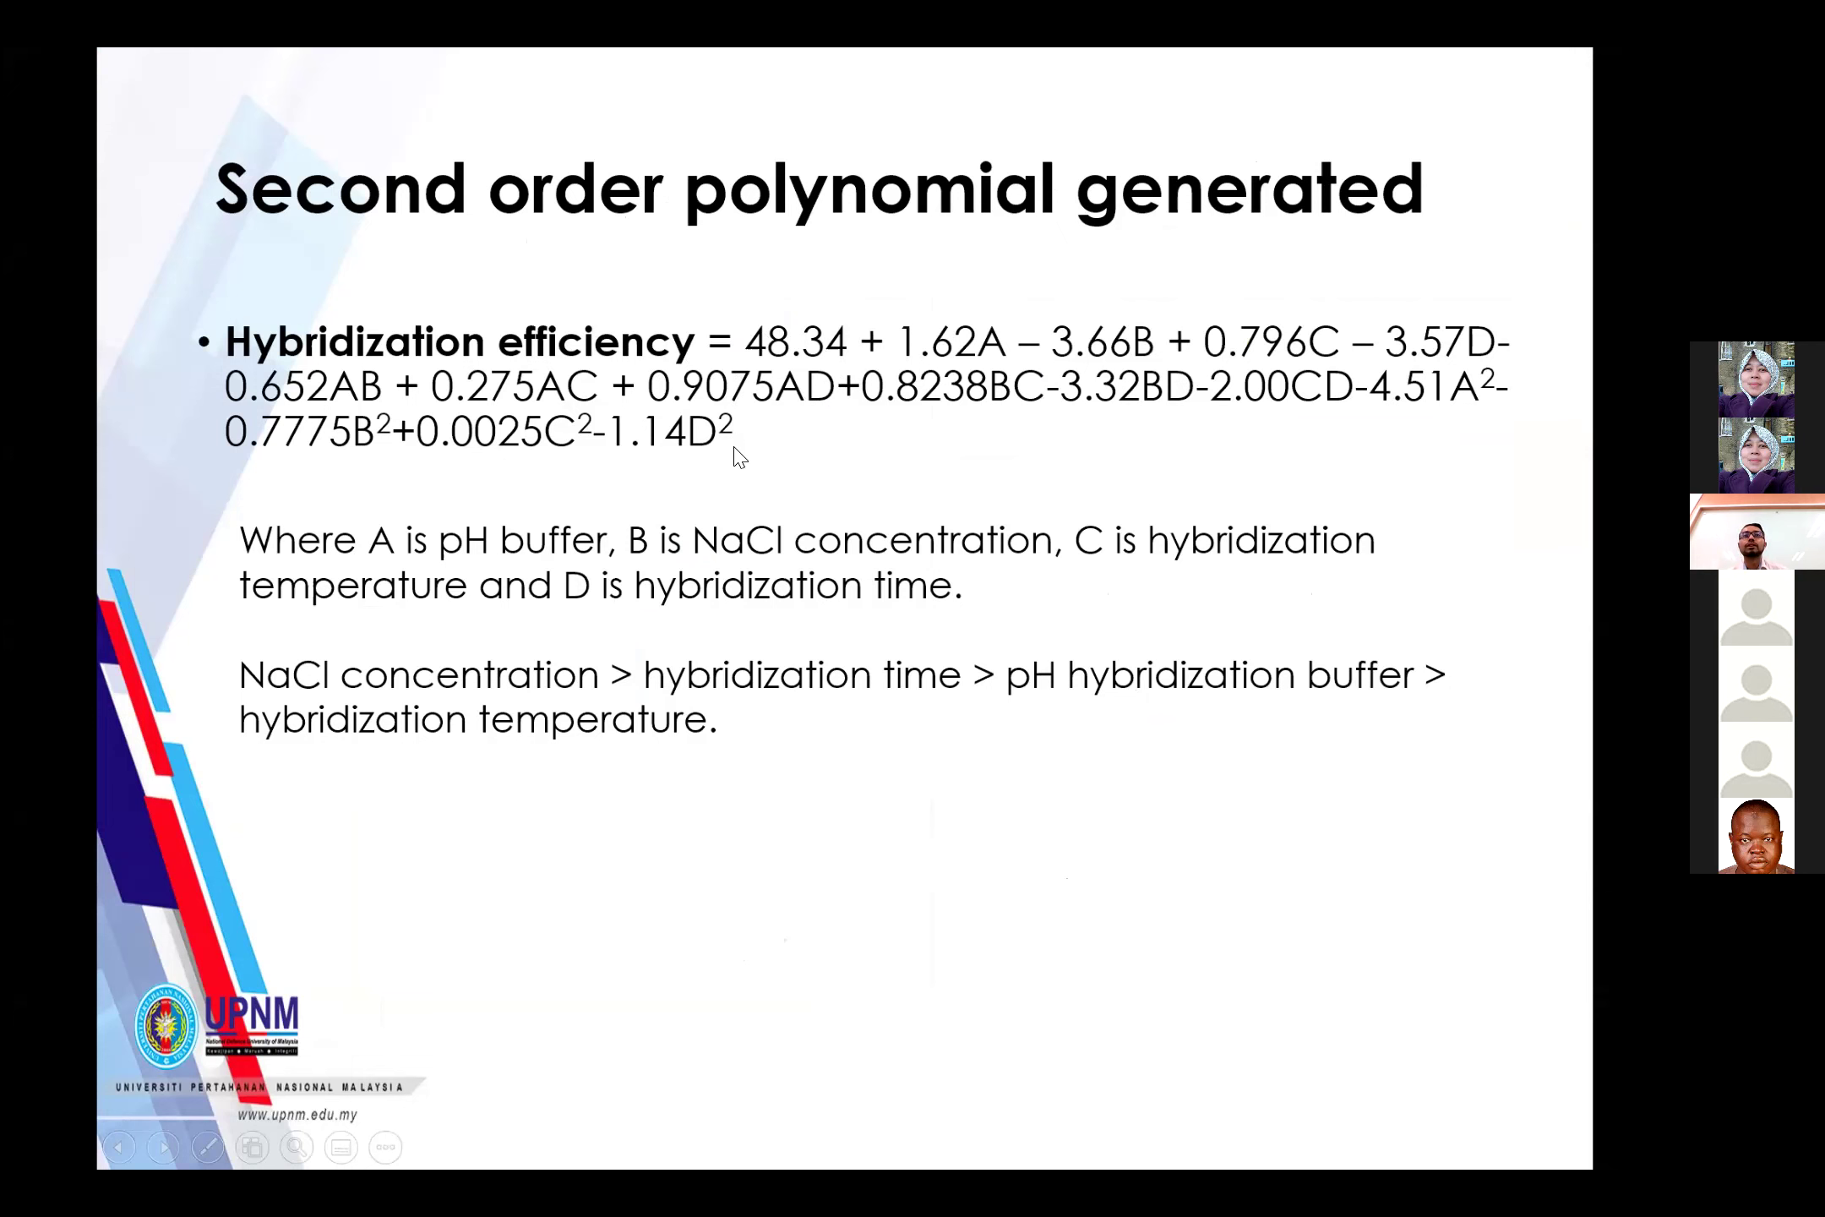
scroll(399, 395, down, 1)
scroll(507, 406, up, 1)
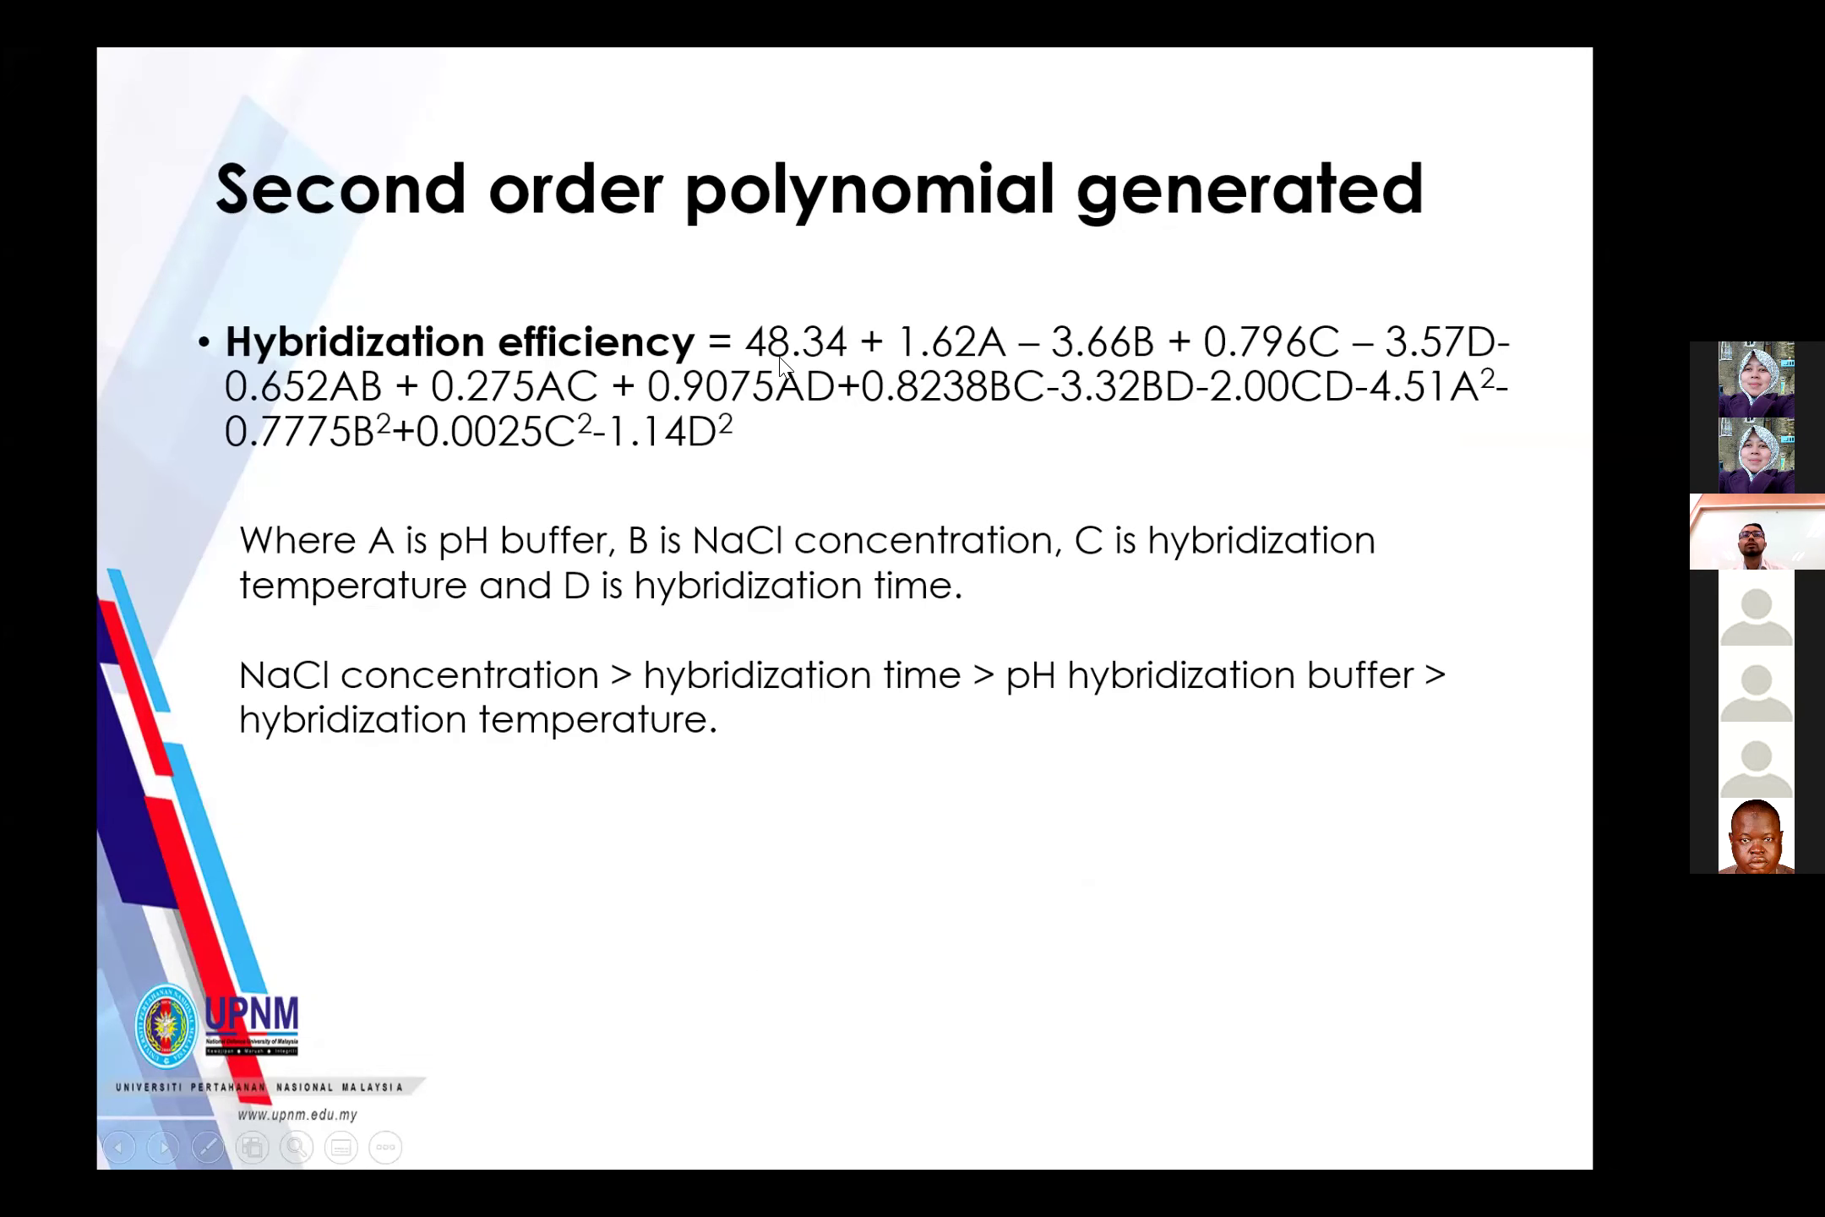
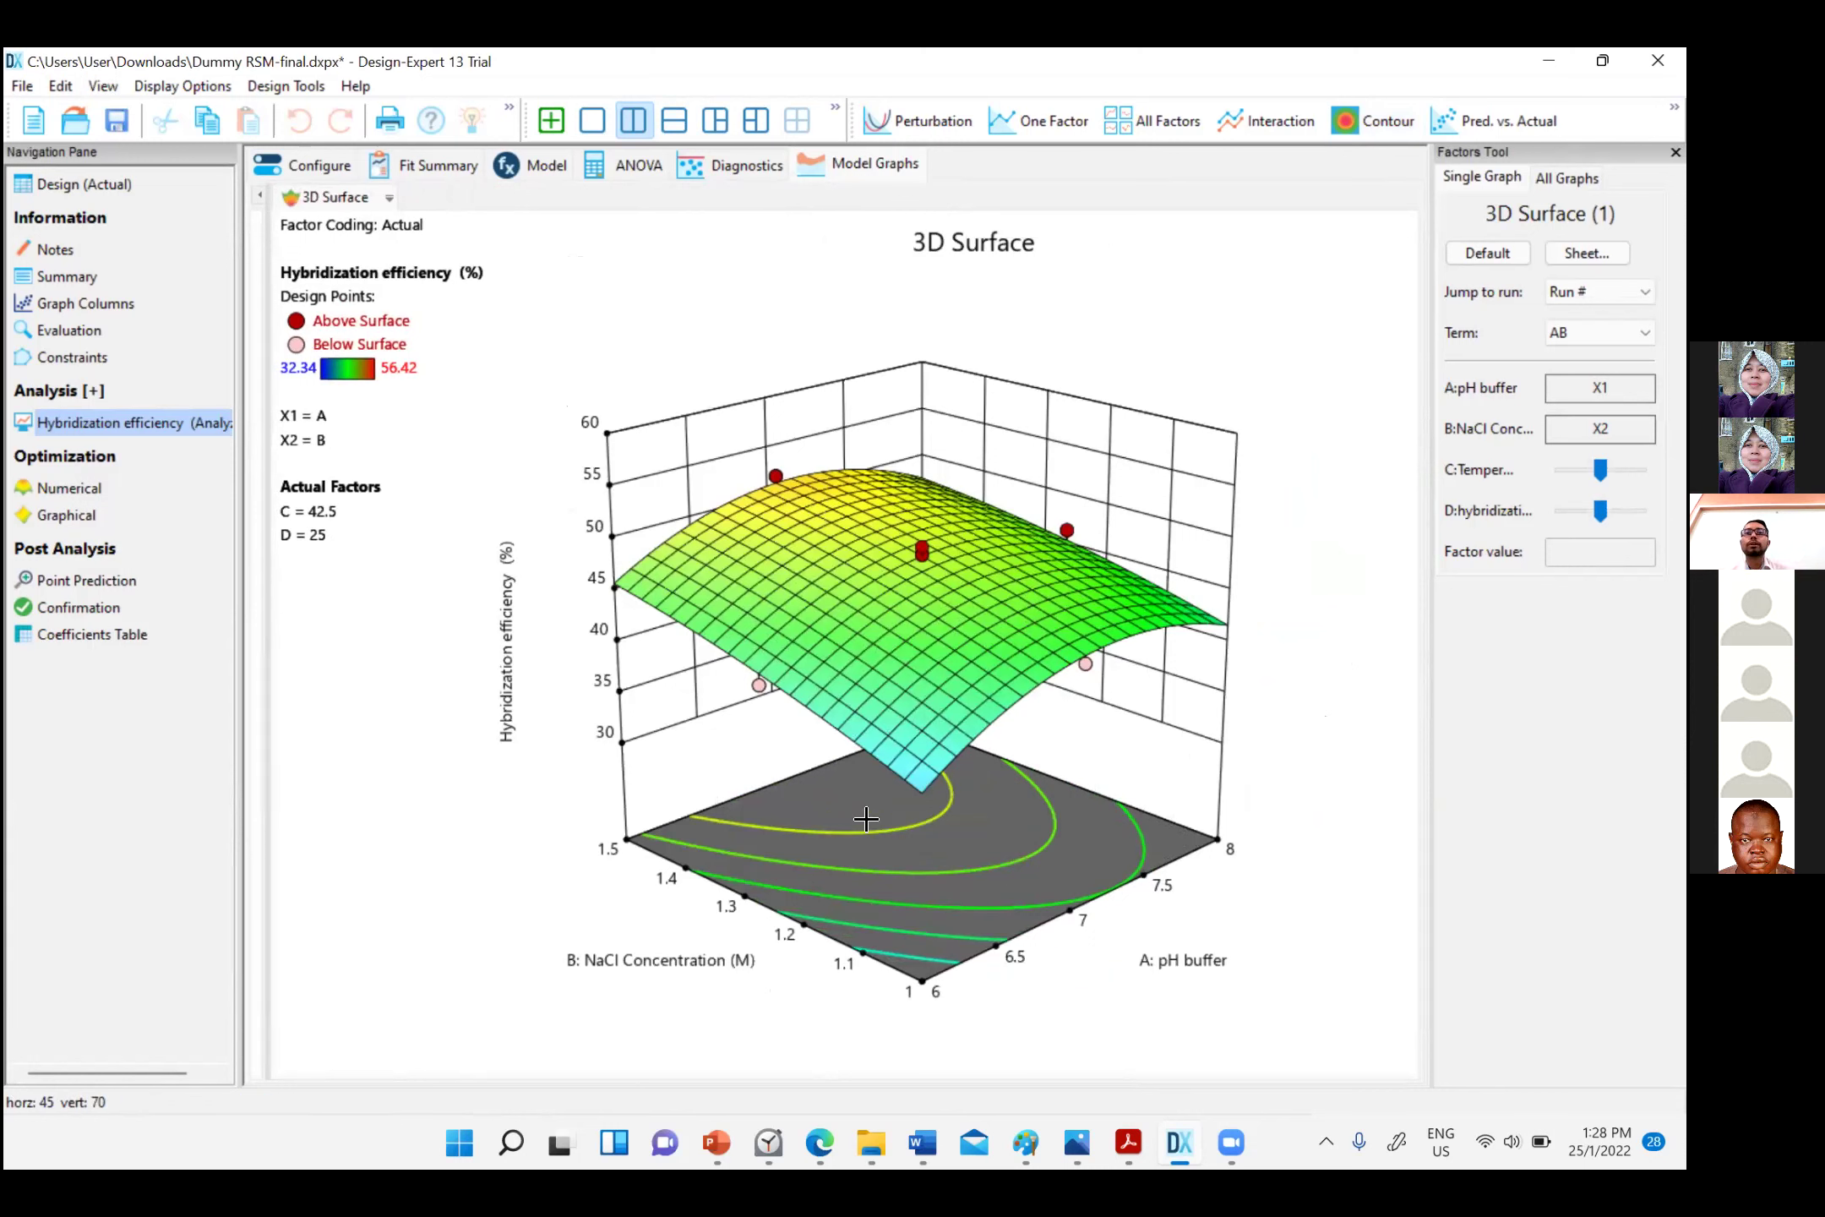
drag(774, 758, 1126, 1011)
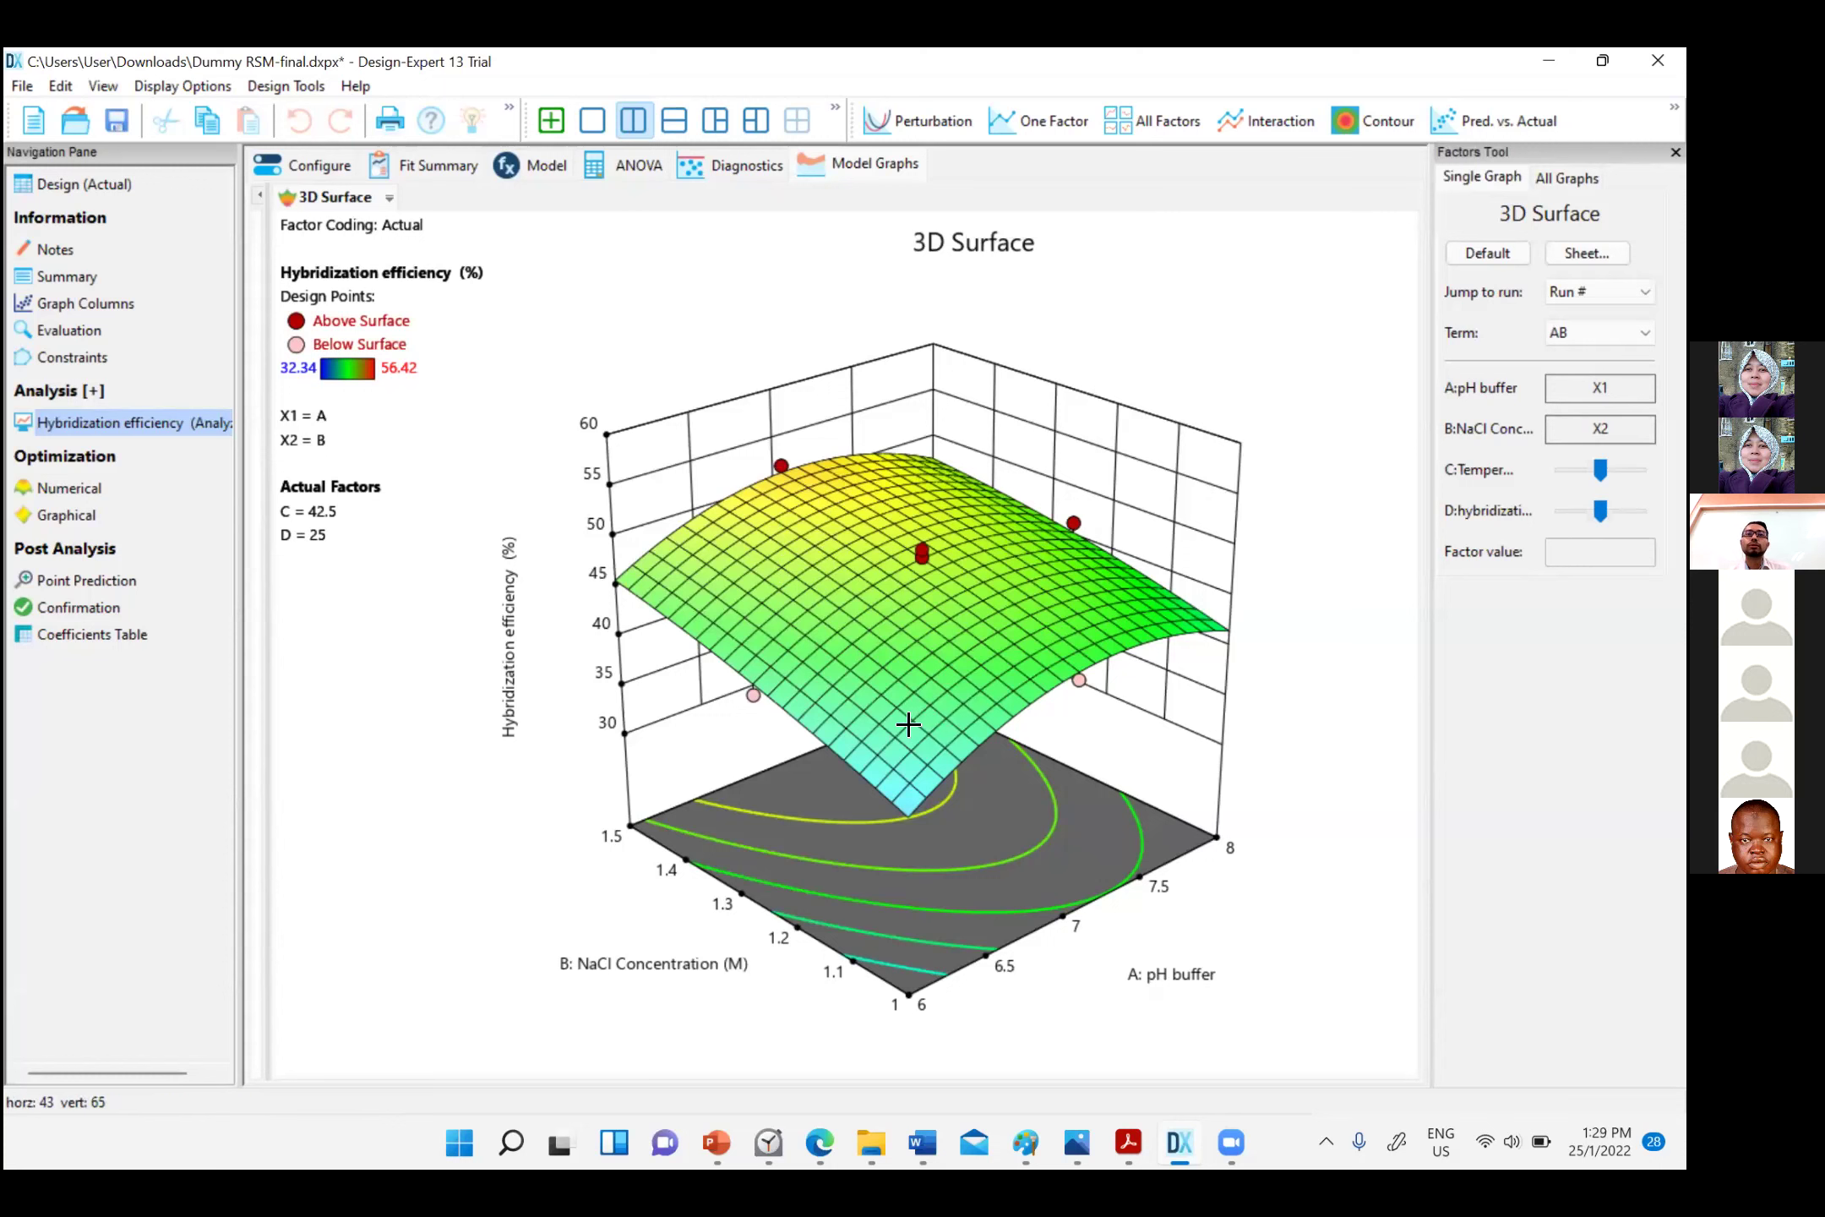
drag(952, 699, 959, 704)
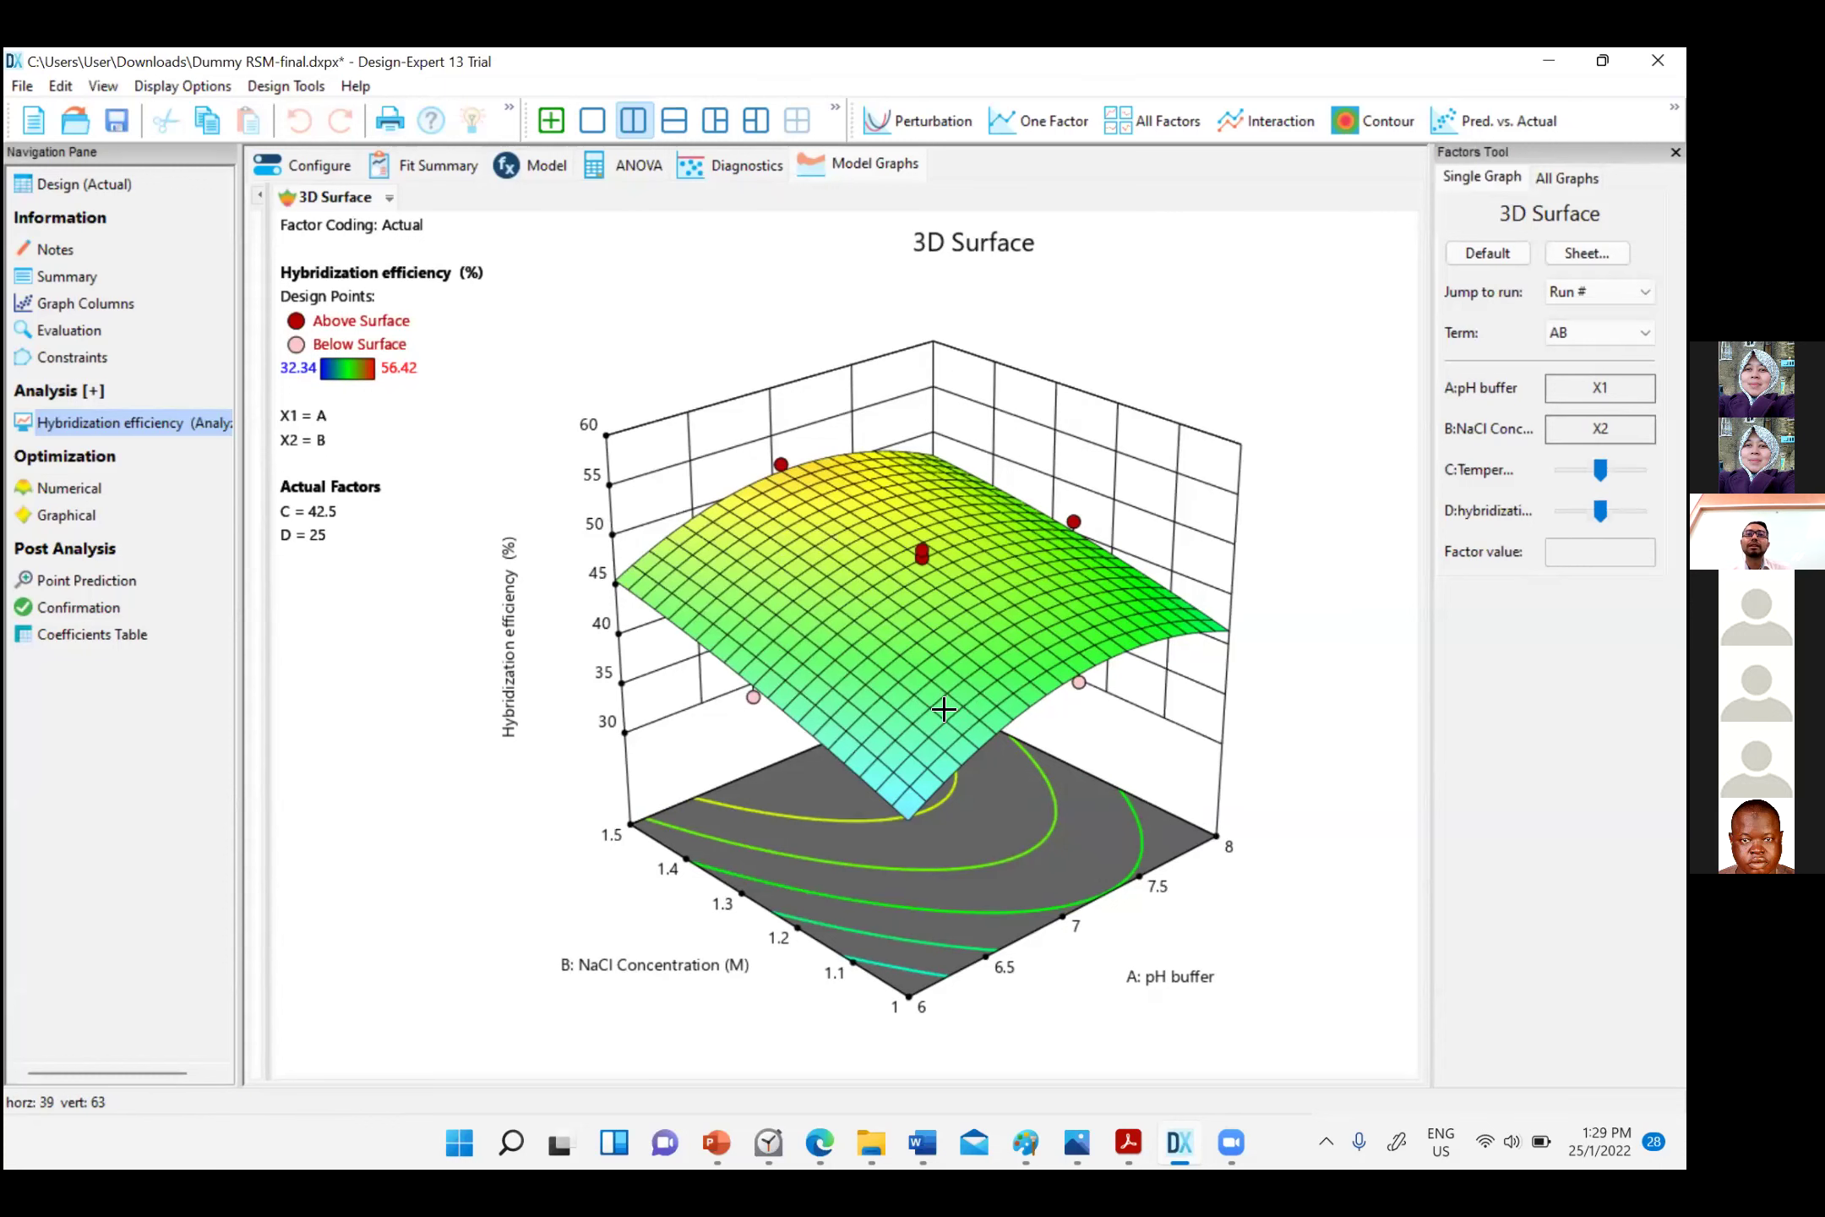
drag(870, 551, 1108, 839)
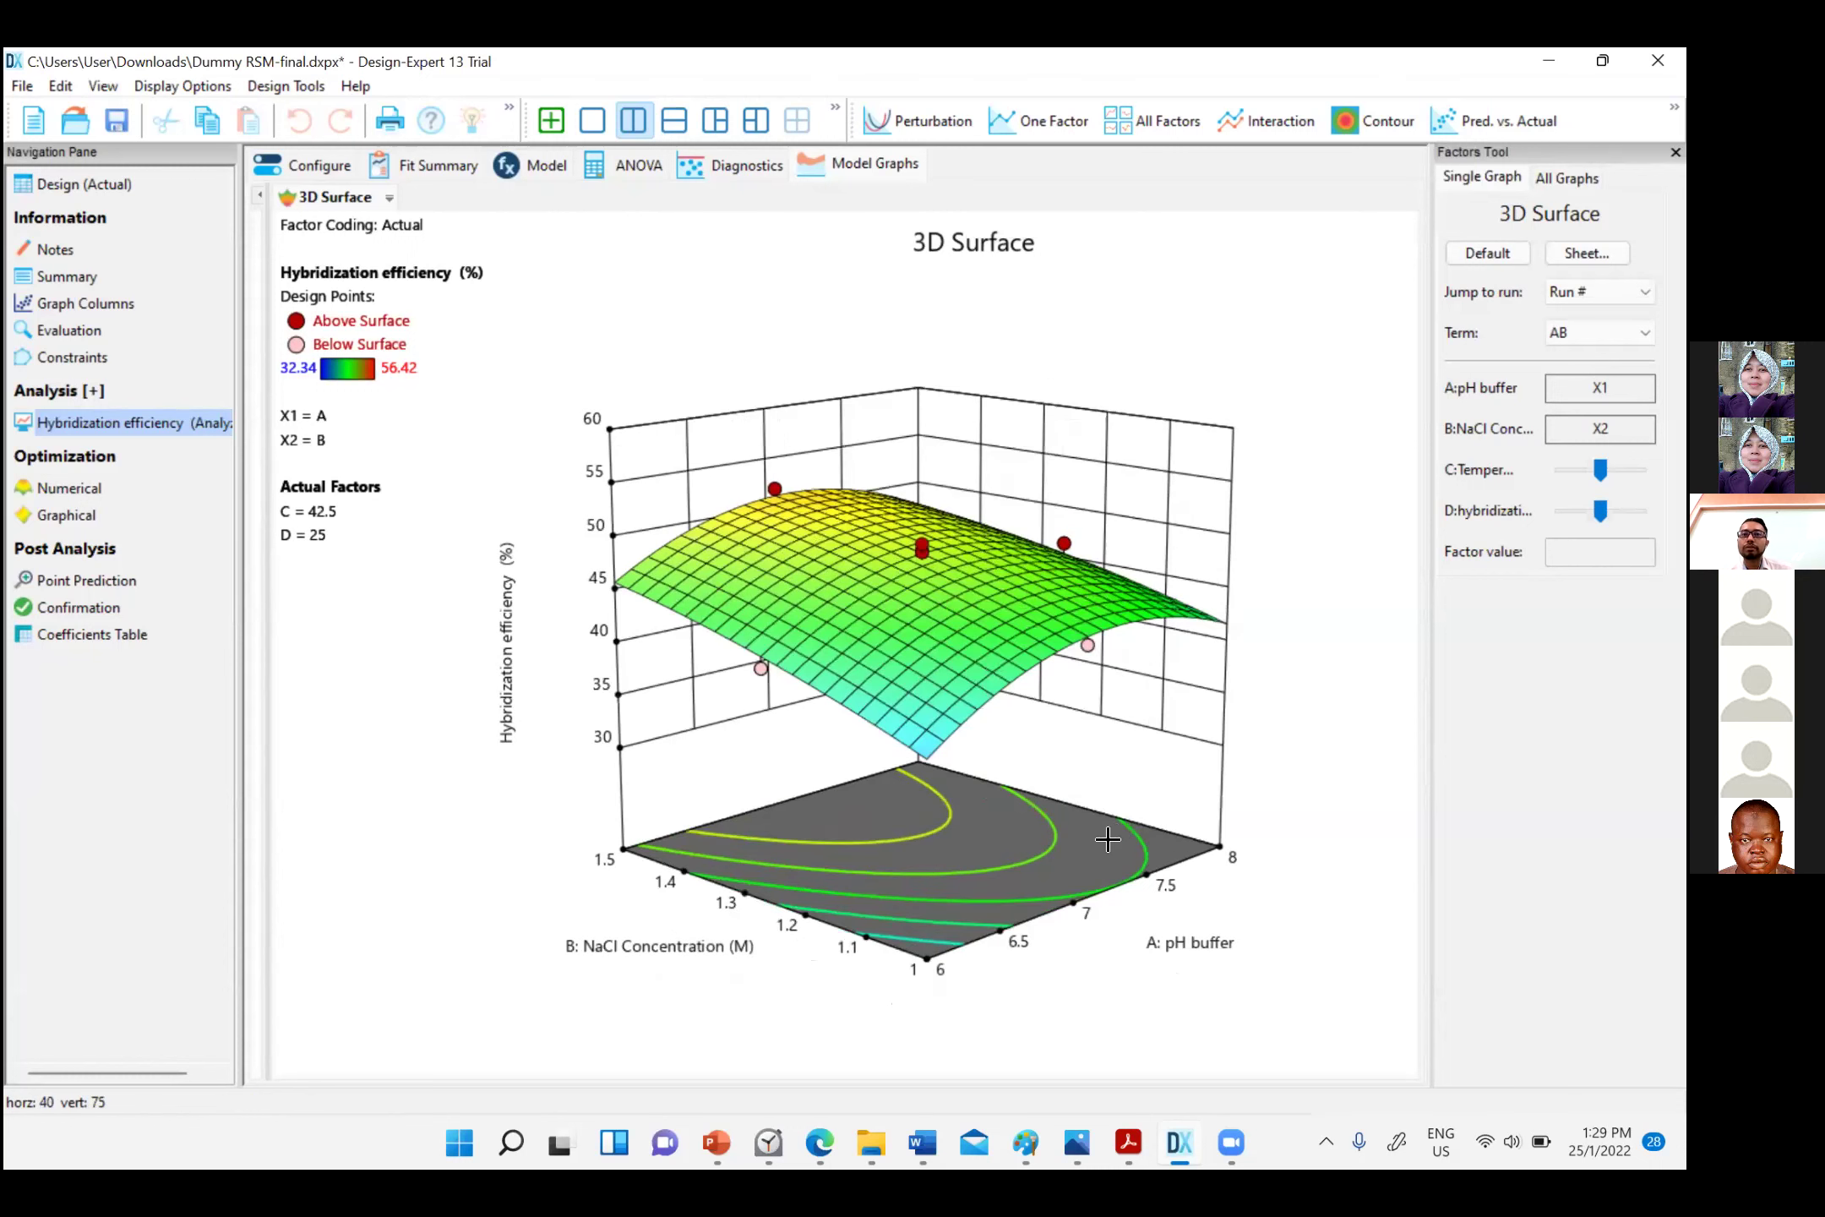
drag(1124, 758, 861, 987)
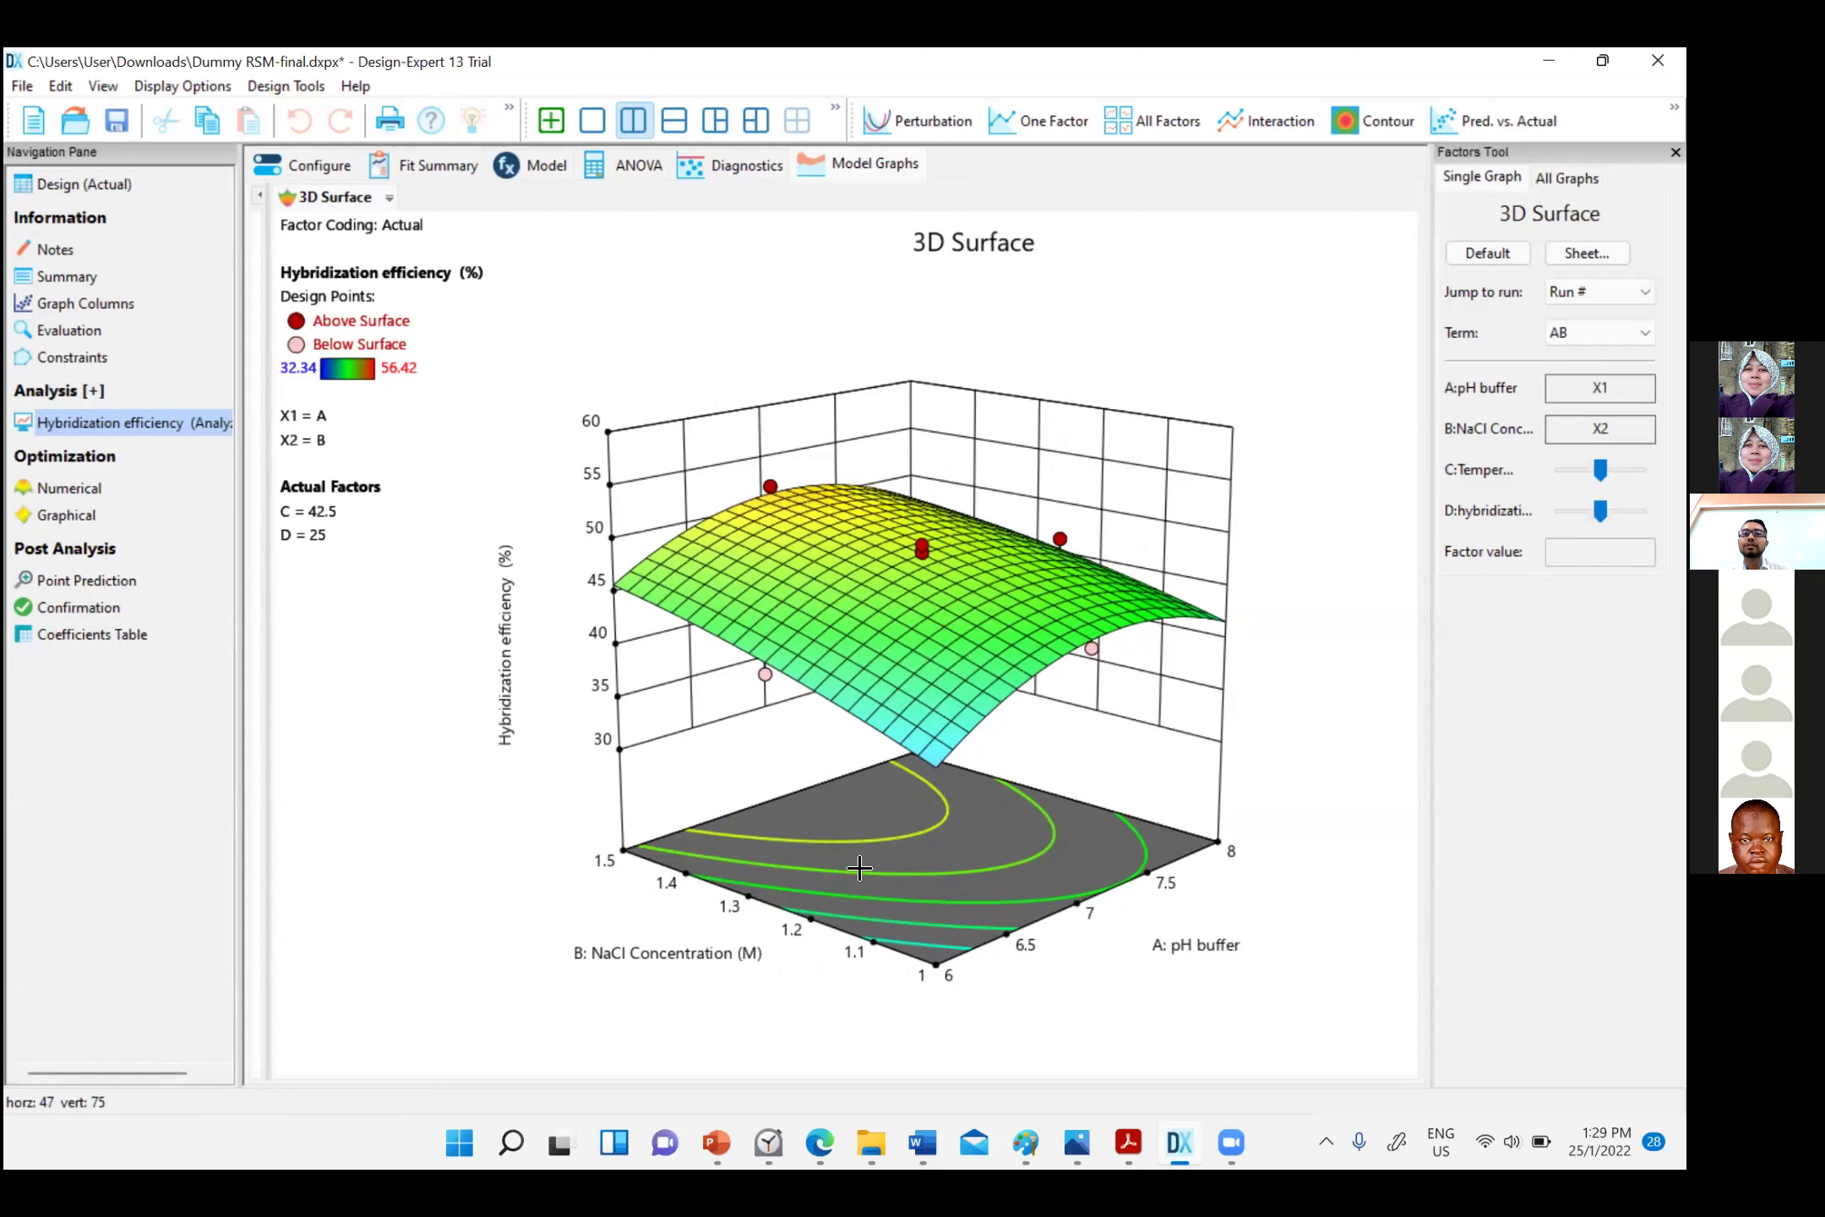
drag(781, 959, 845, 776)
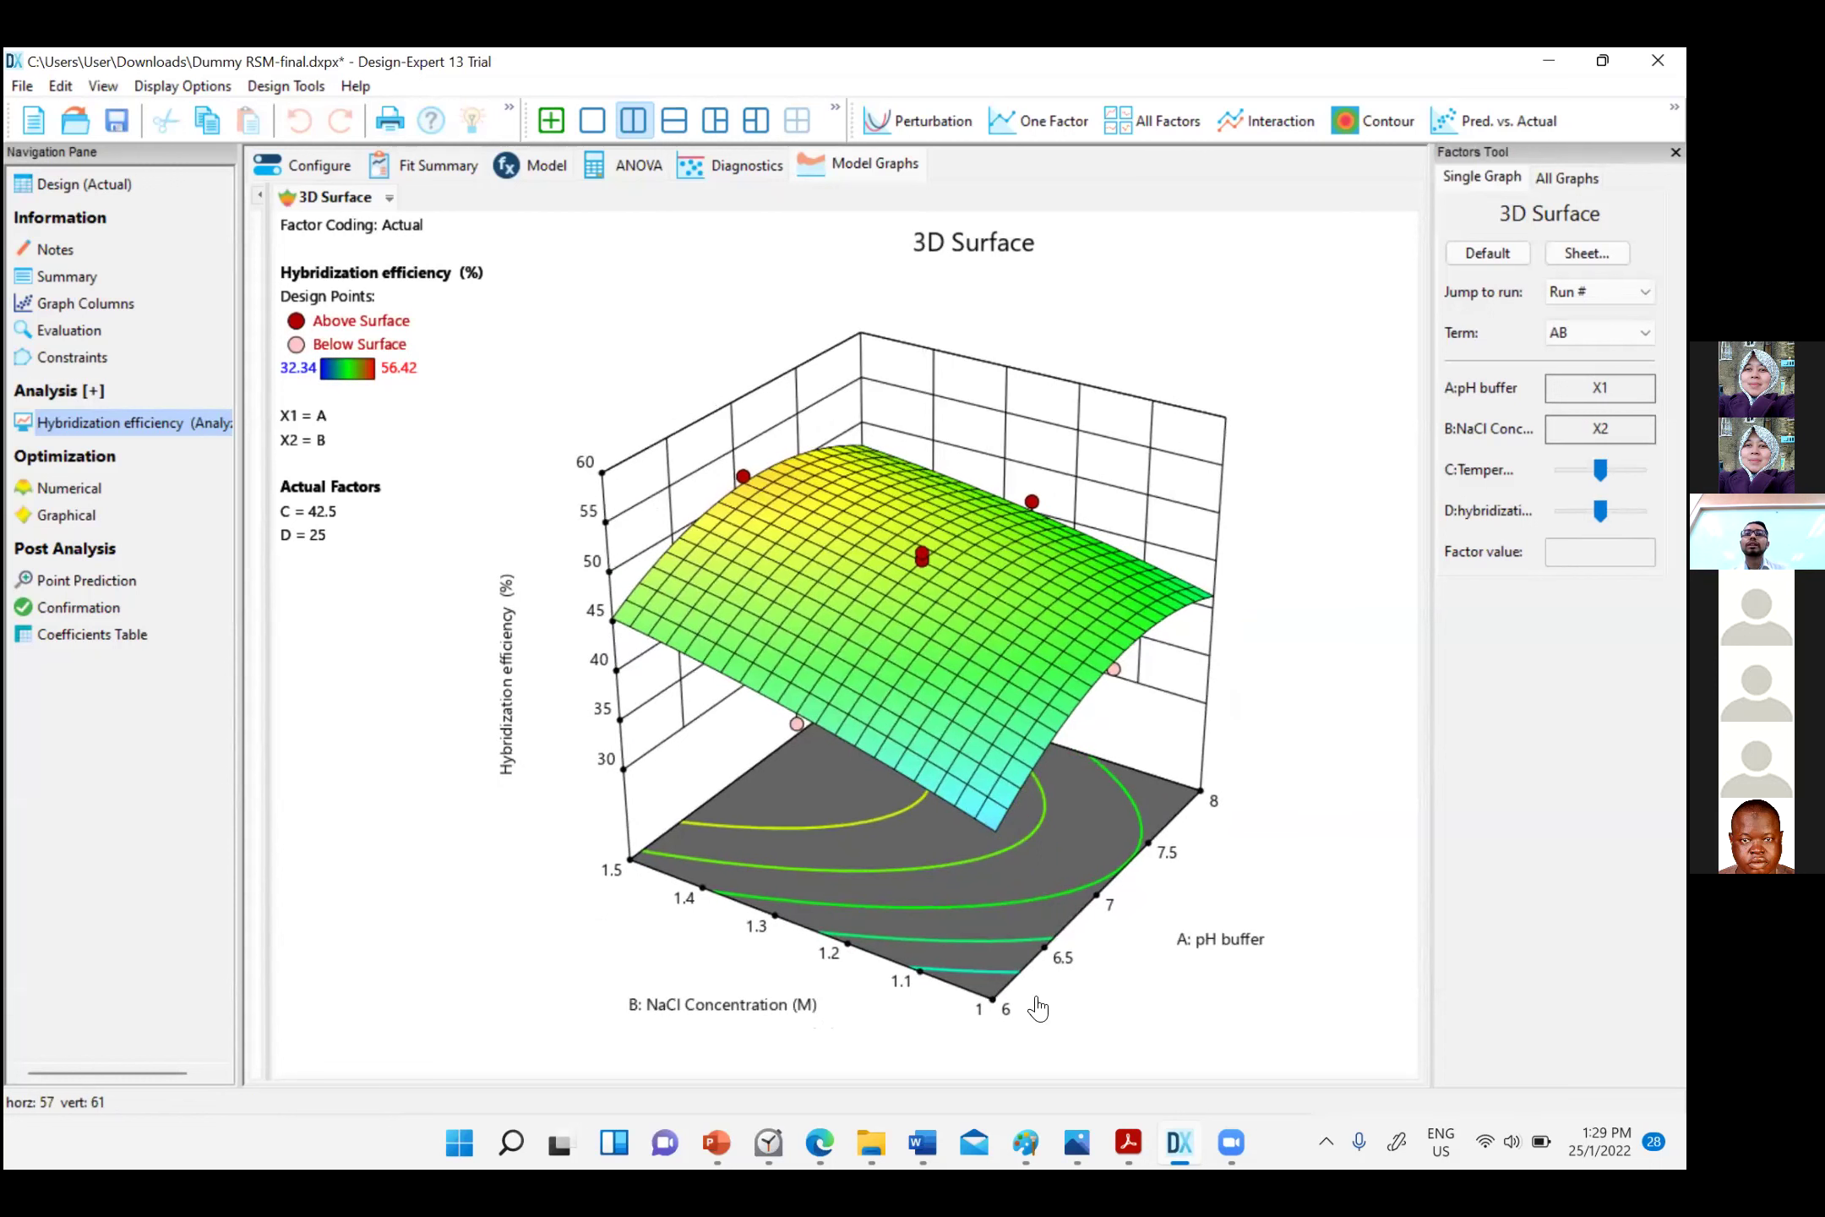
drag(1144, 947, 1222, 951)
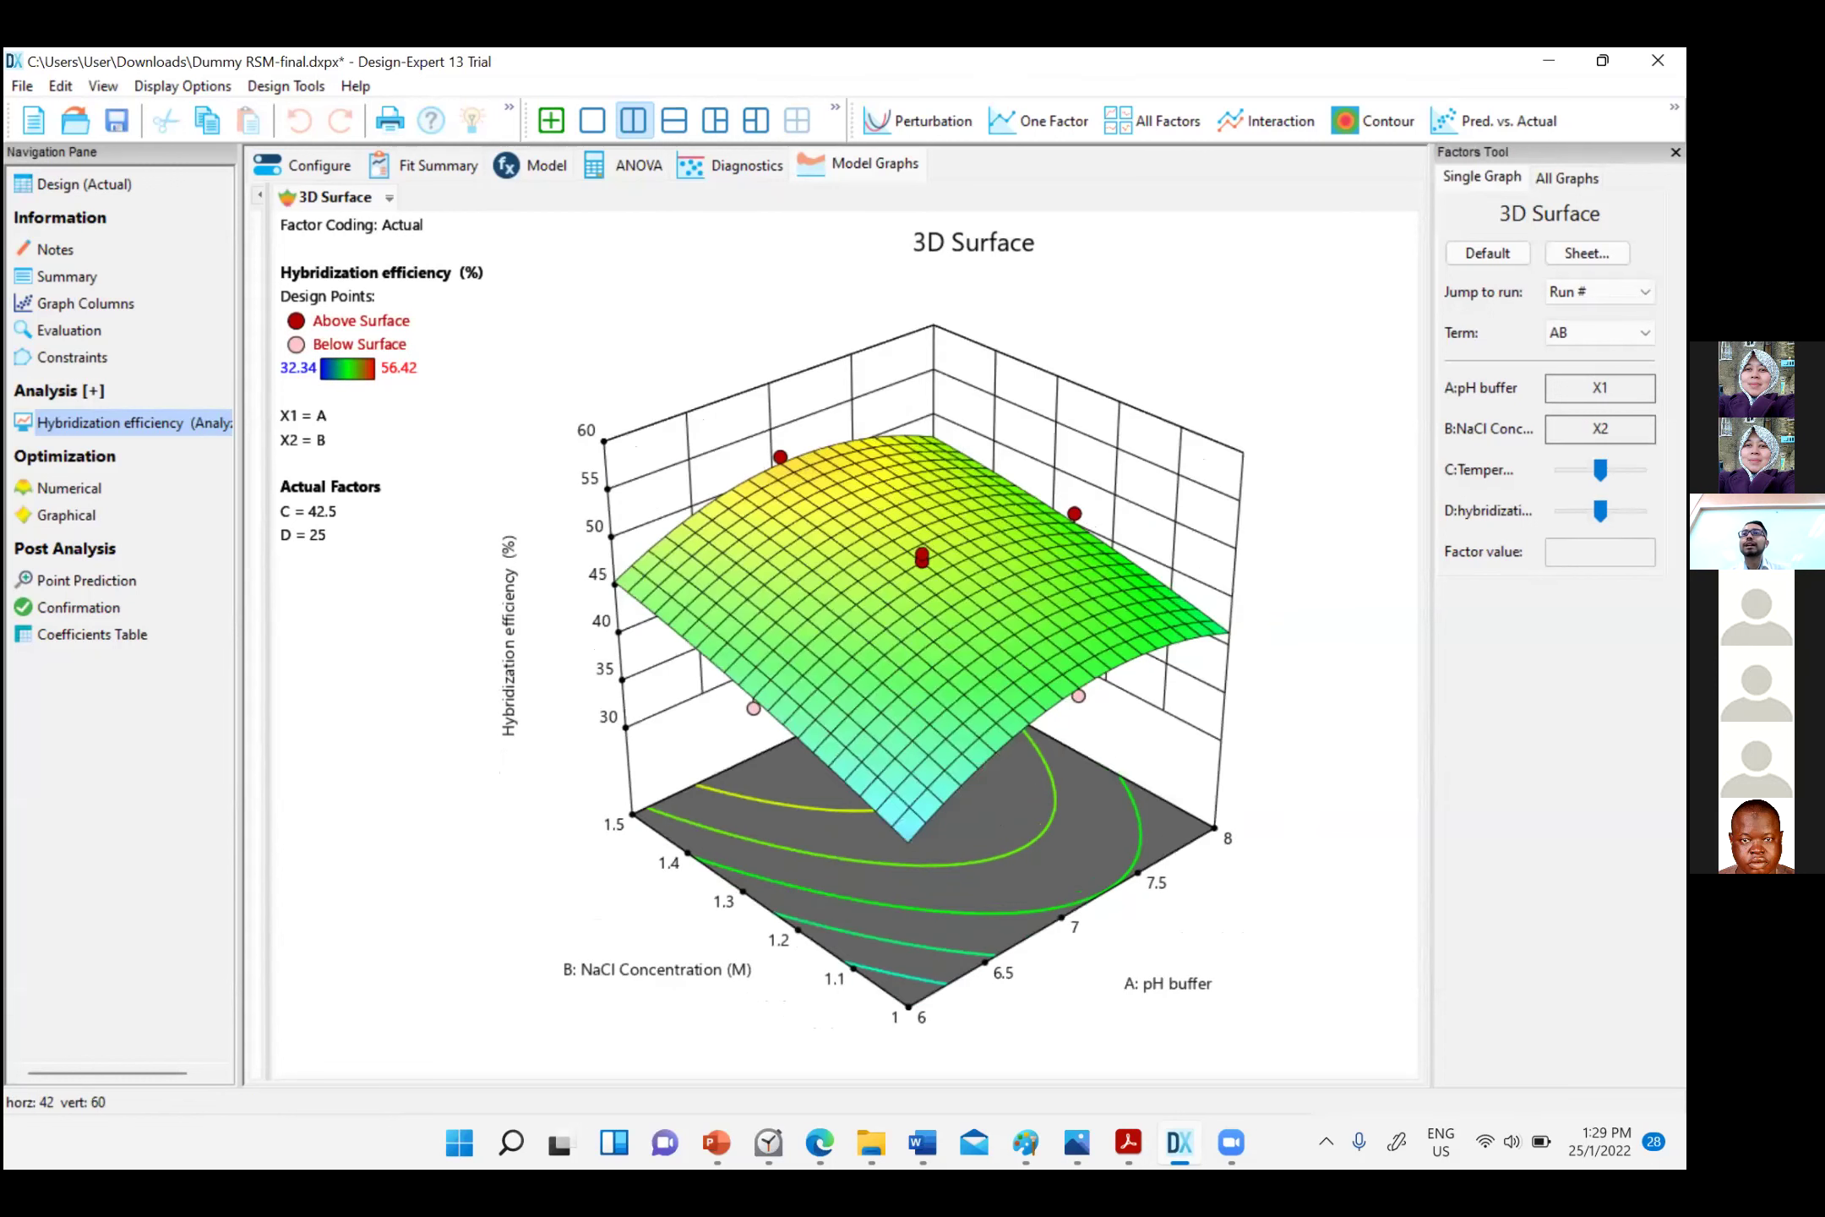
Switch the 3D surface to the pH buffer by Temperature (AC) term and rotate it to examine the ridge
key(shift+Tab)
key(shift+Tab)
key(shift+Tab)
key(alt+Down)
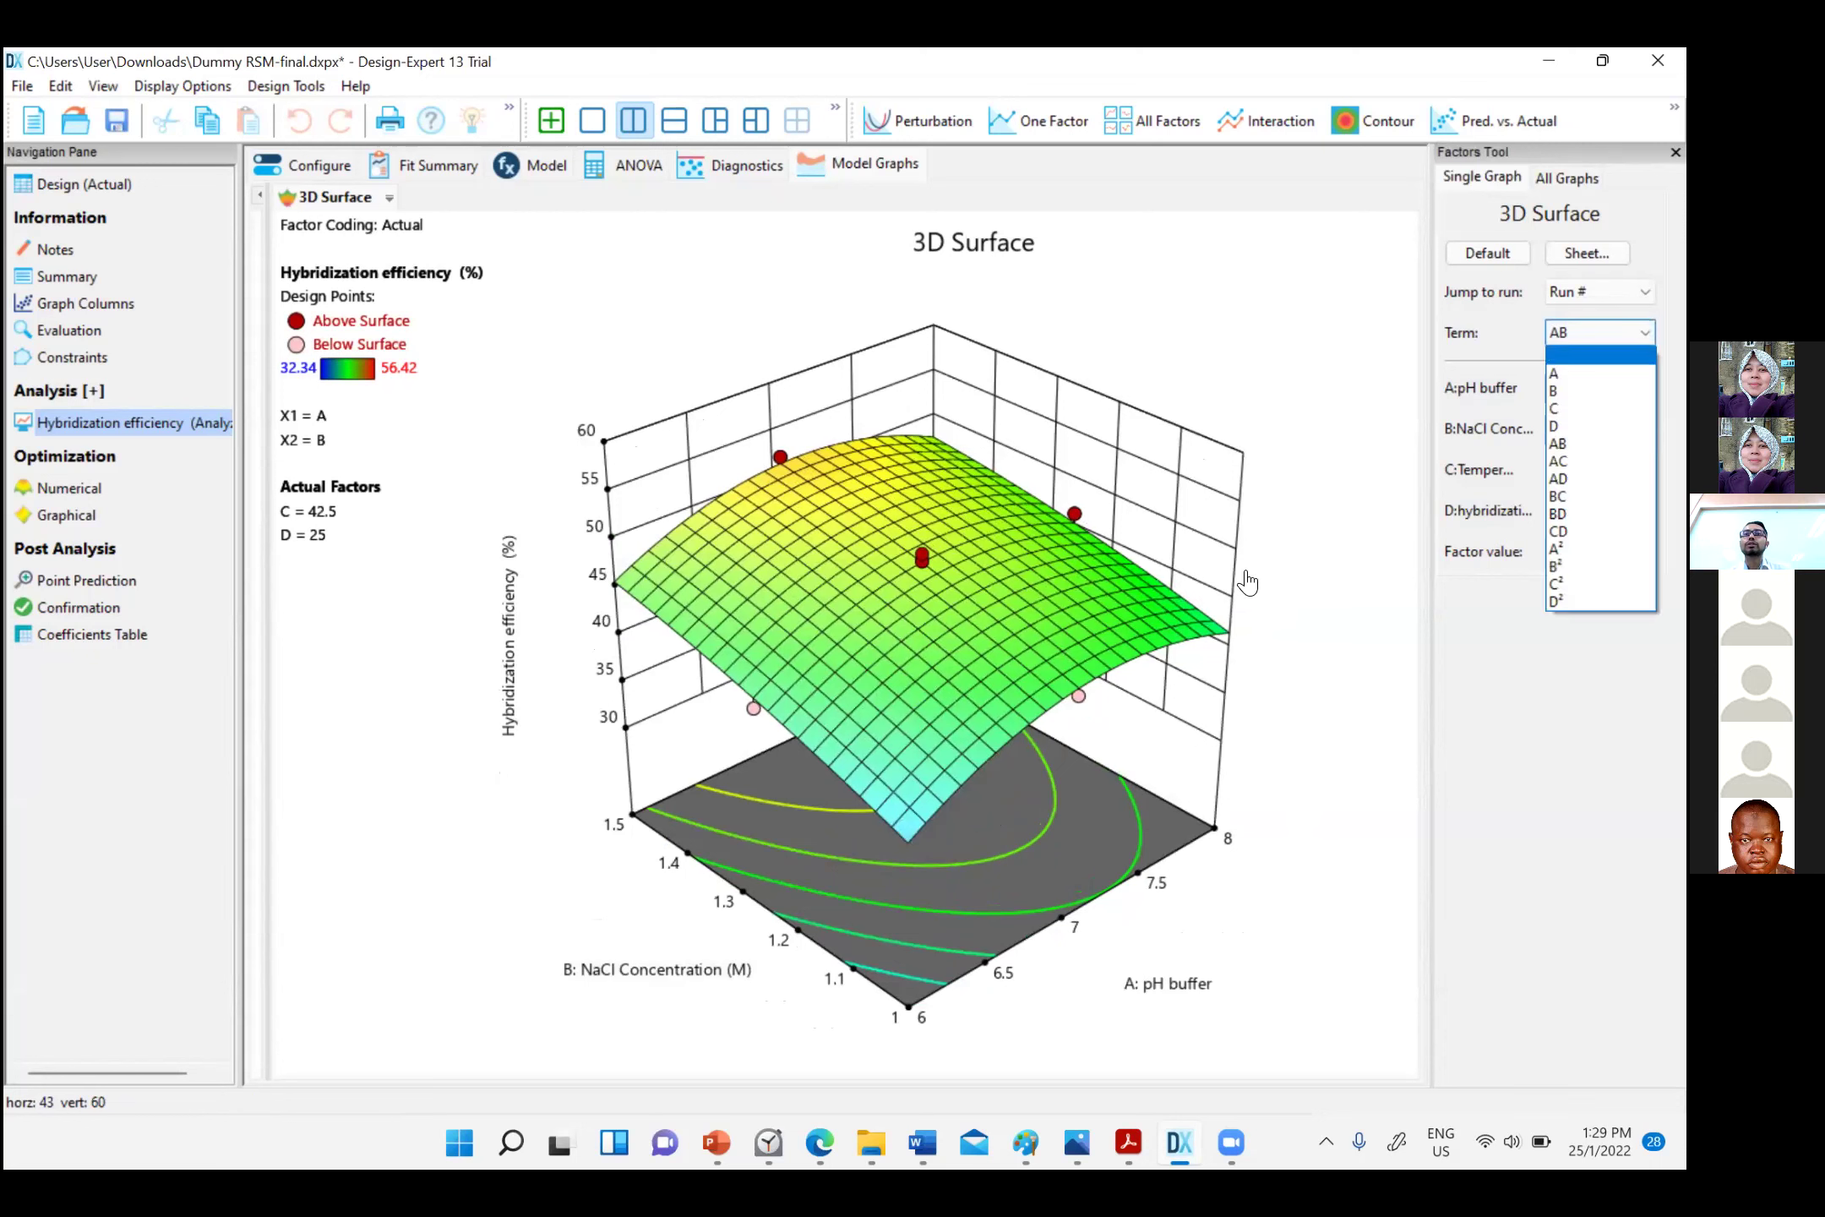
key(Down)
key(Return)
drag(1223, 581, 865, 868)
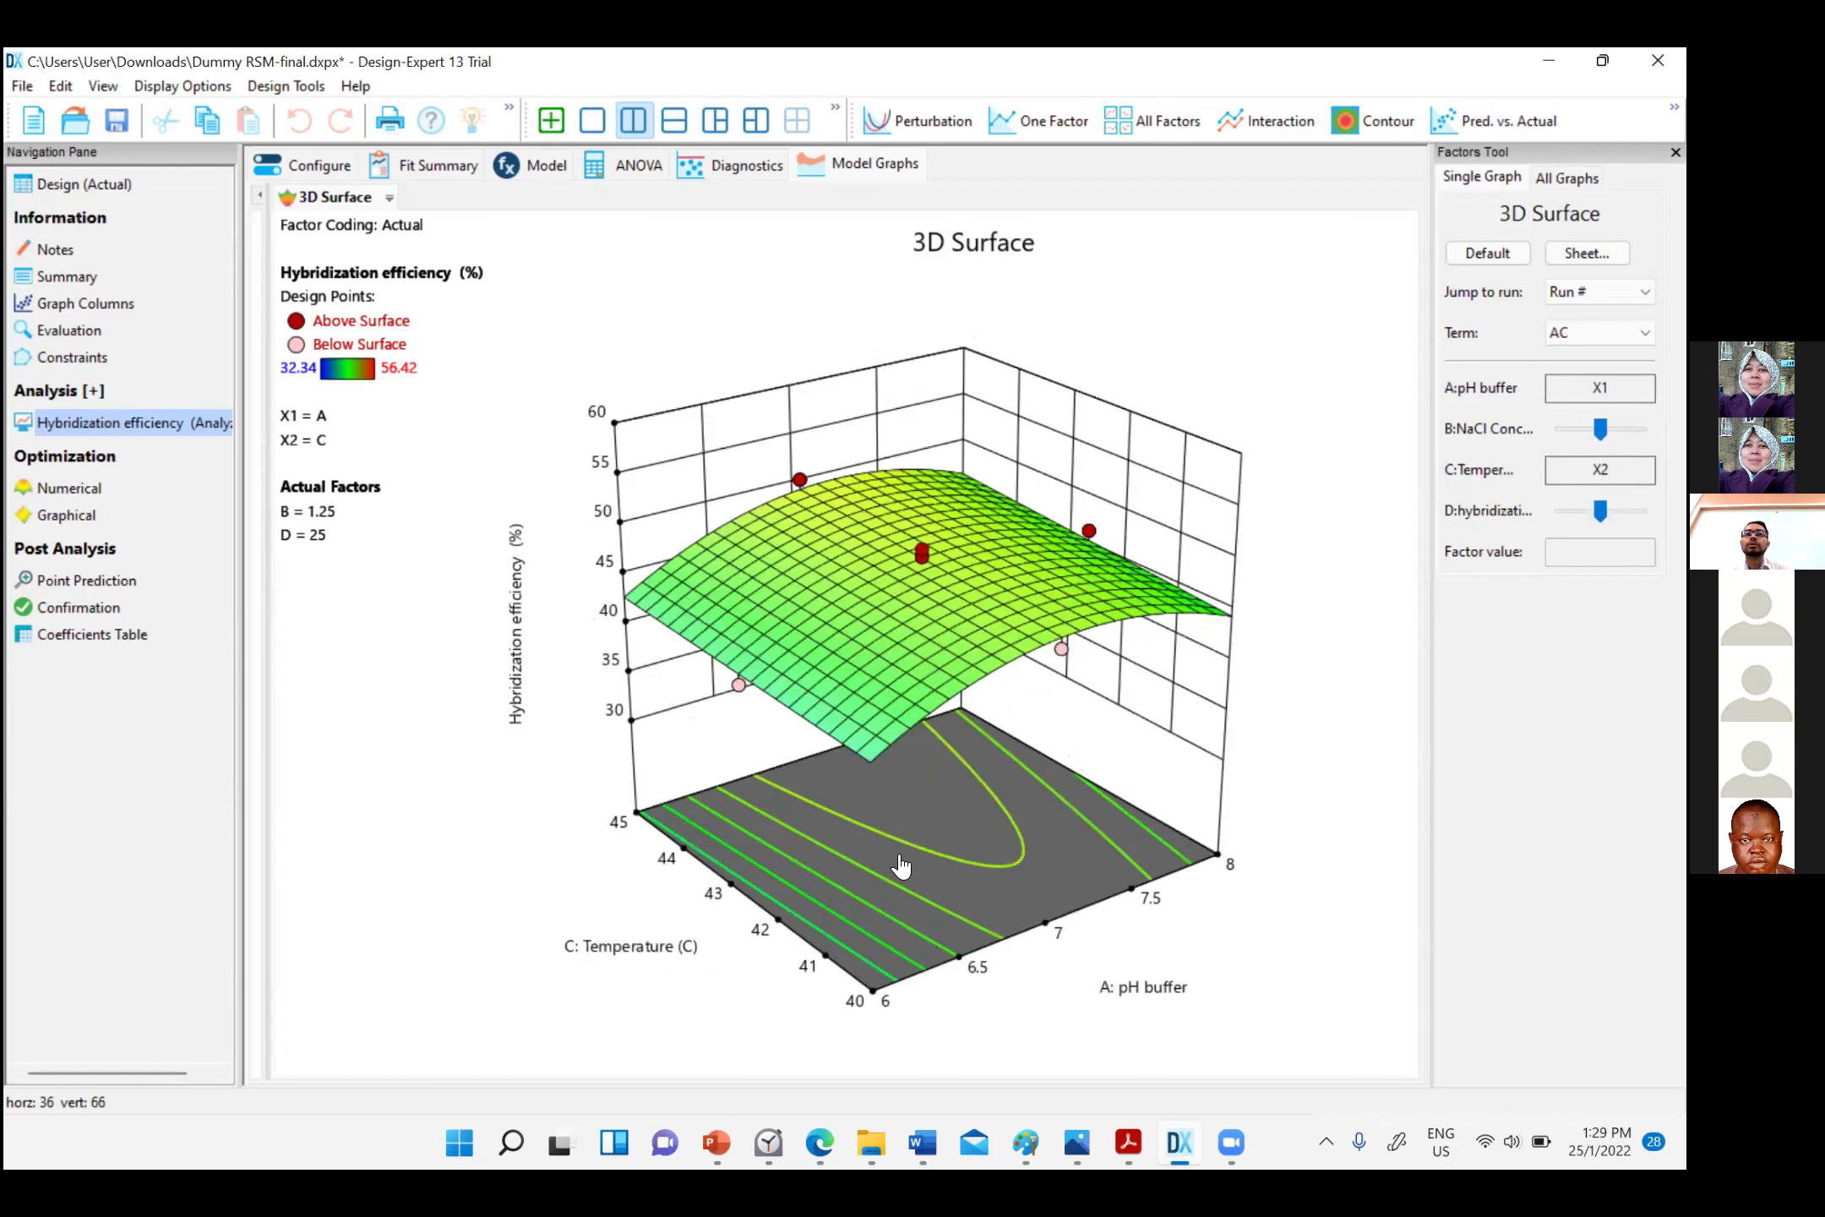
drag(888, 766, 803, 719)
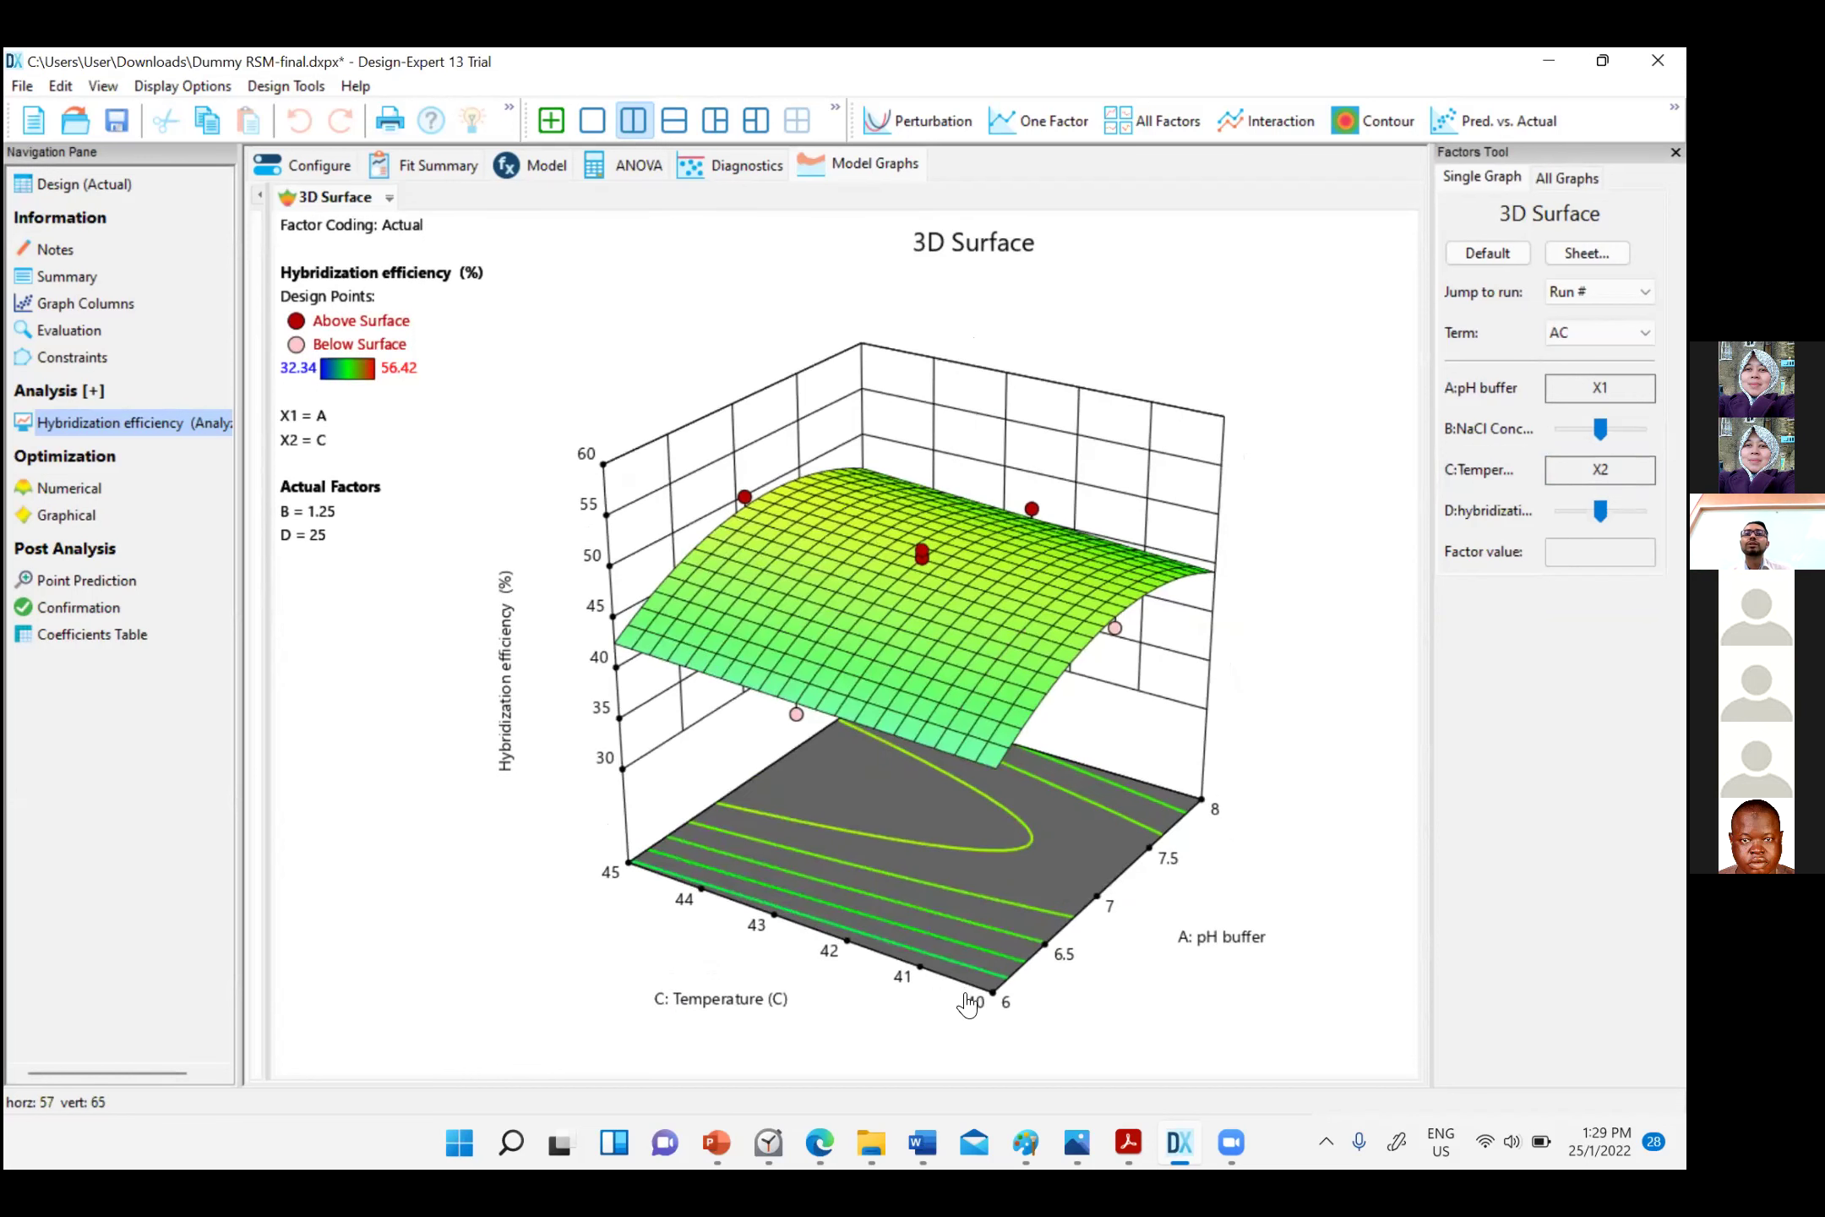
drag(945, 993, 925, 979)
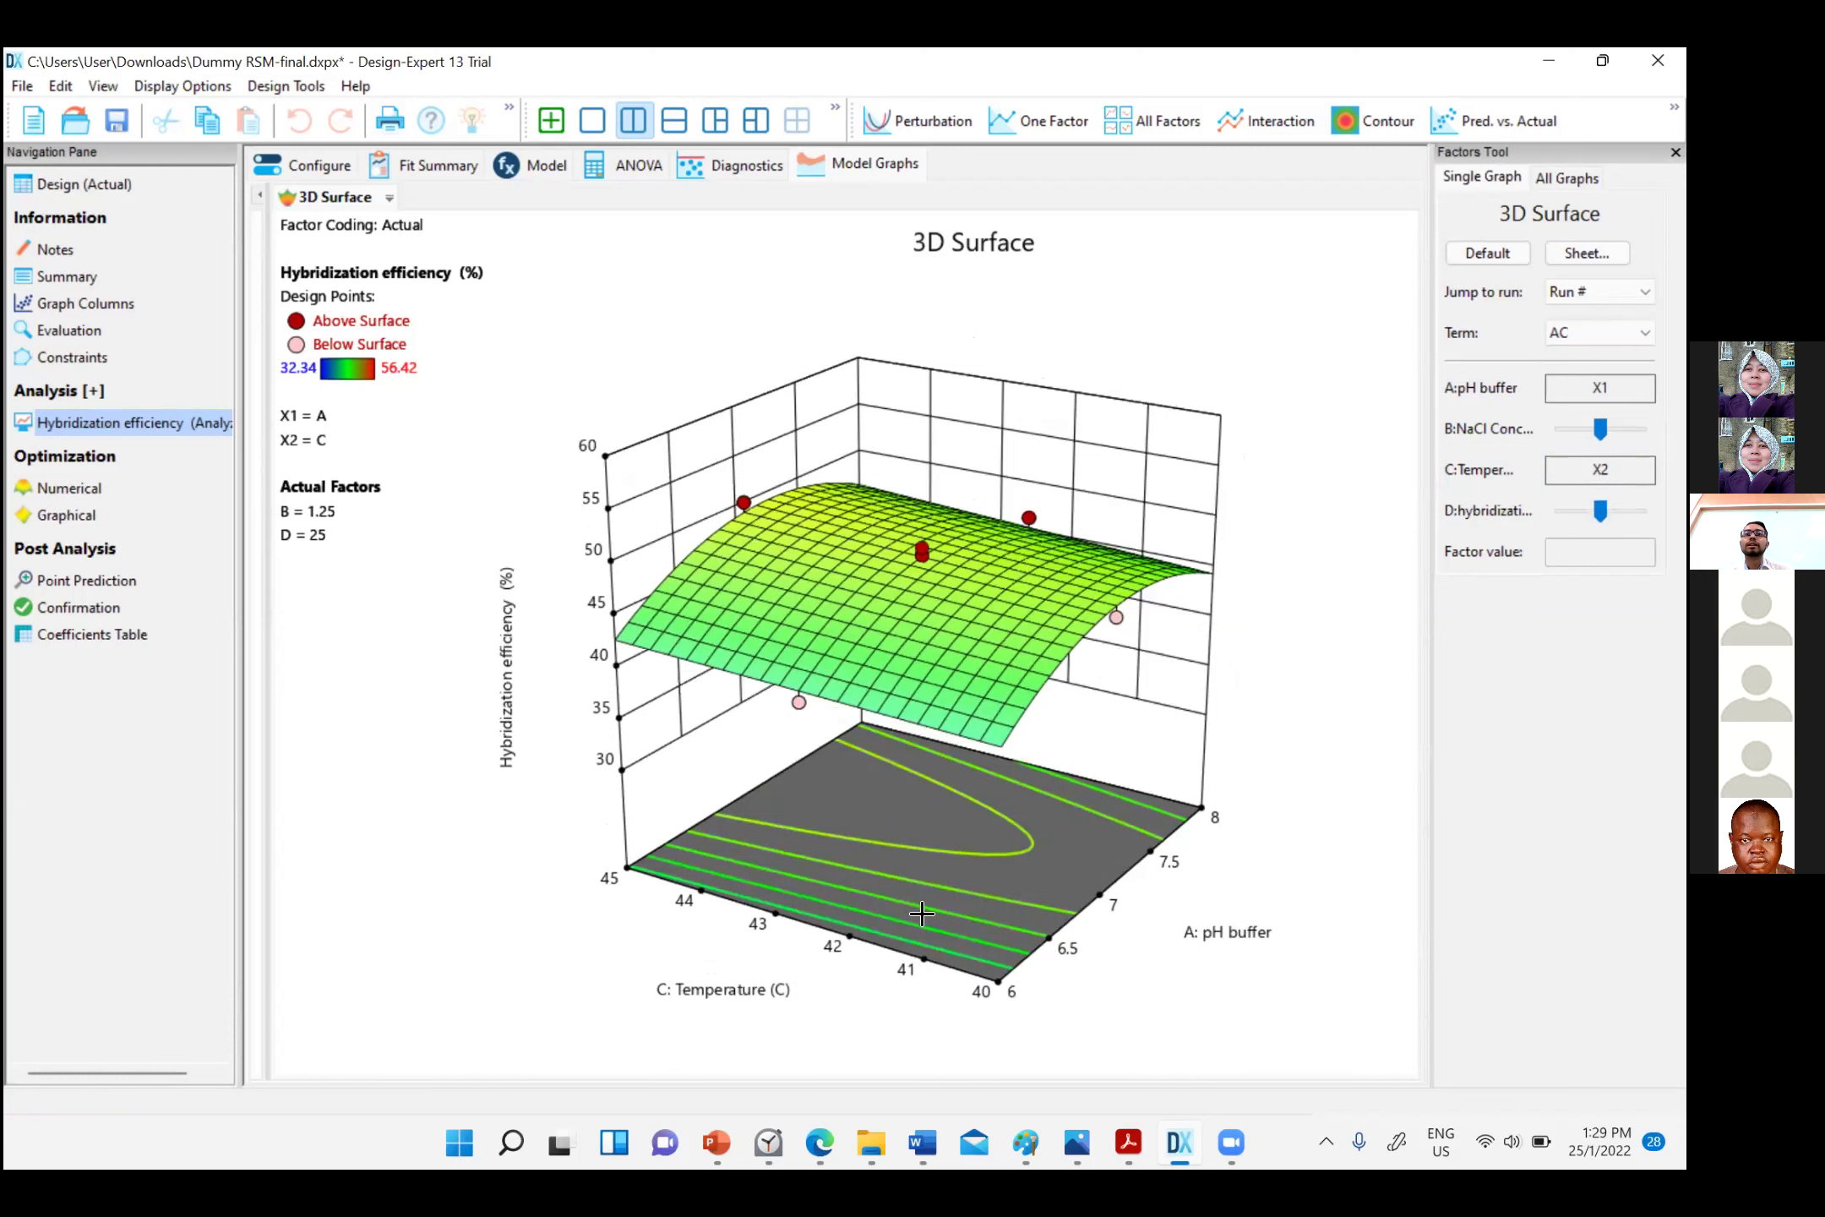
drag(917, 919, 784, 741)
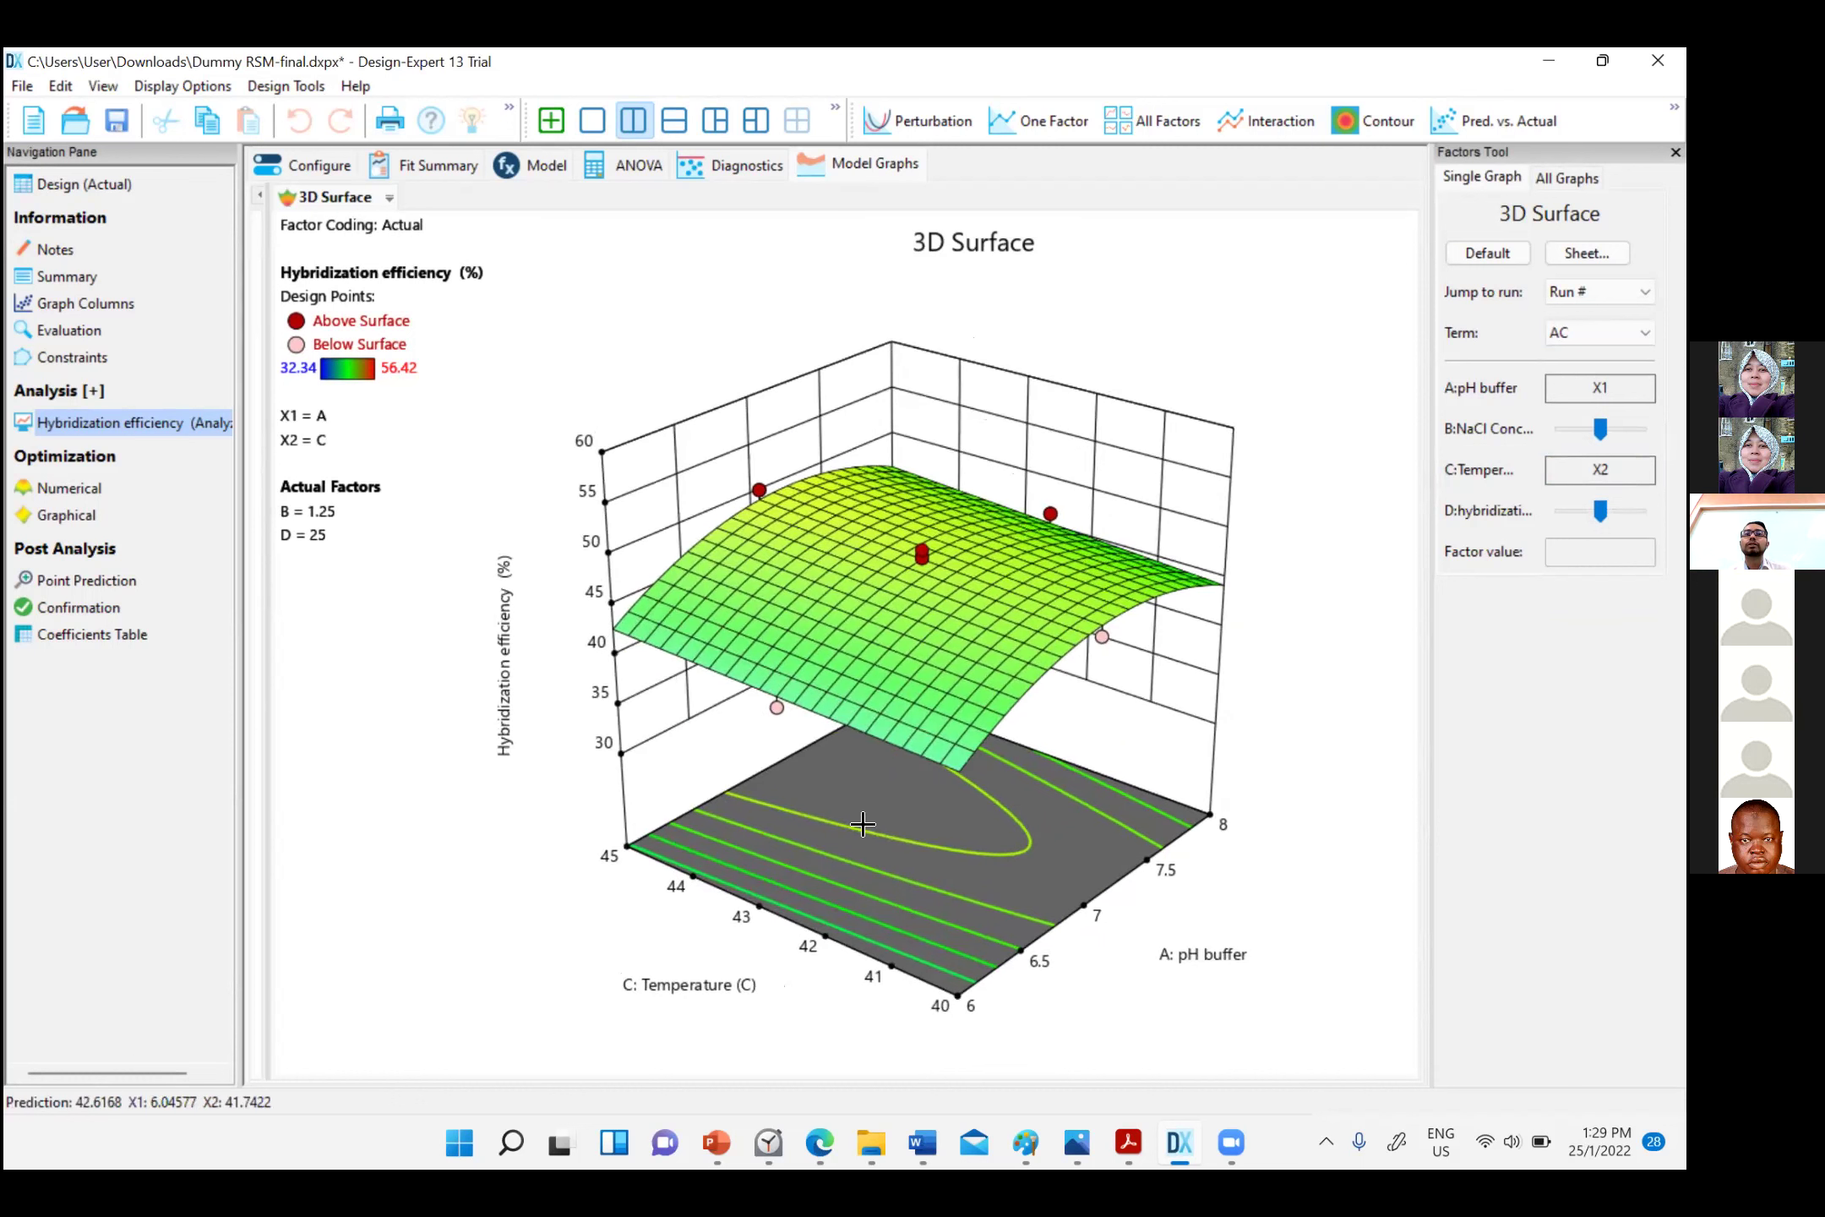
Rotate the AC surface further, then step the plotted term to AD and finally BD
drag(1128, 634, 1035, 803)
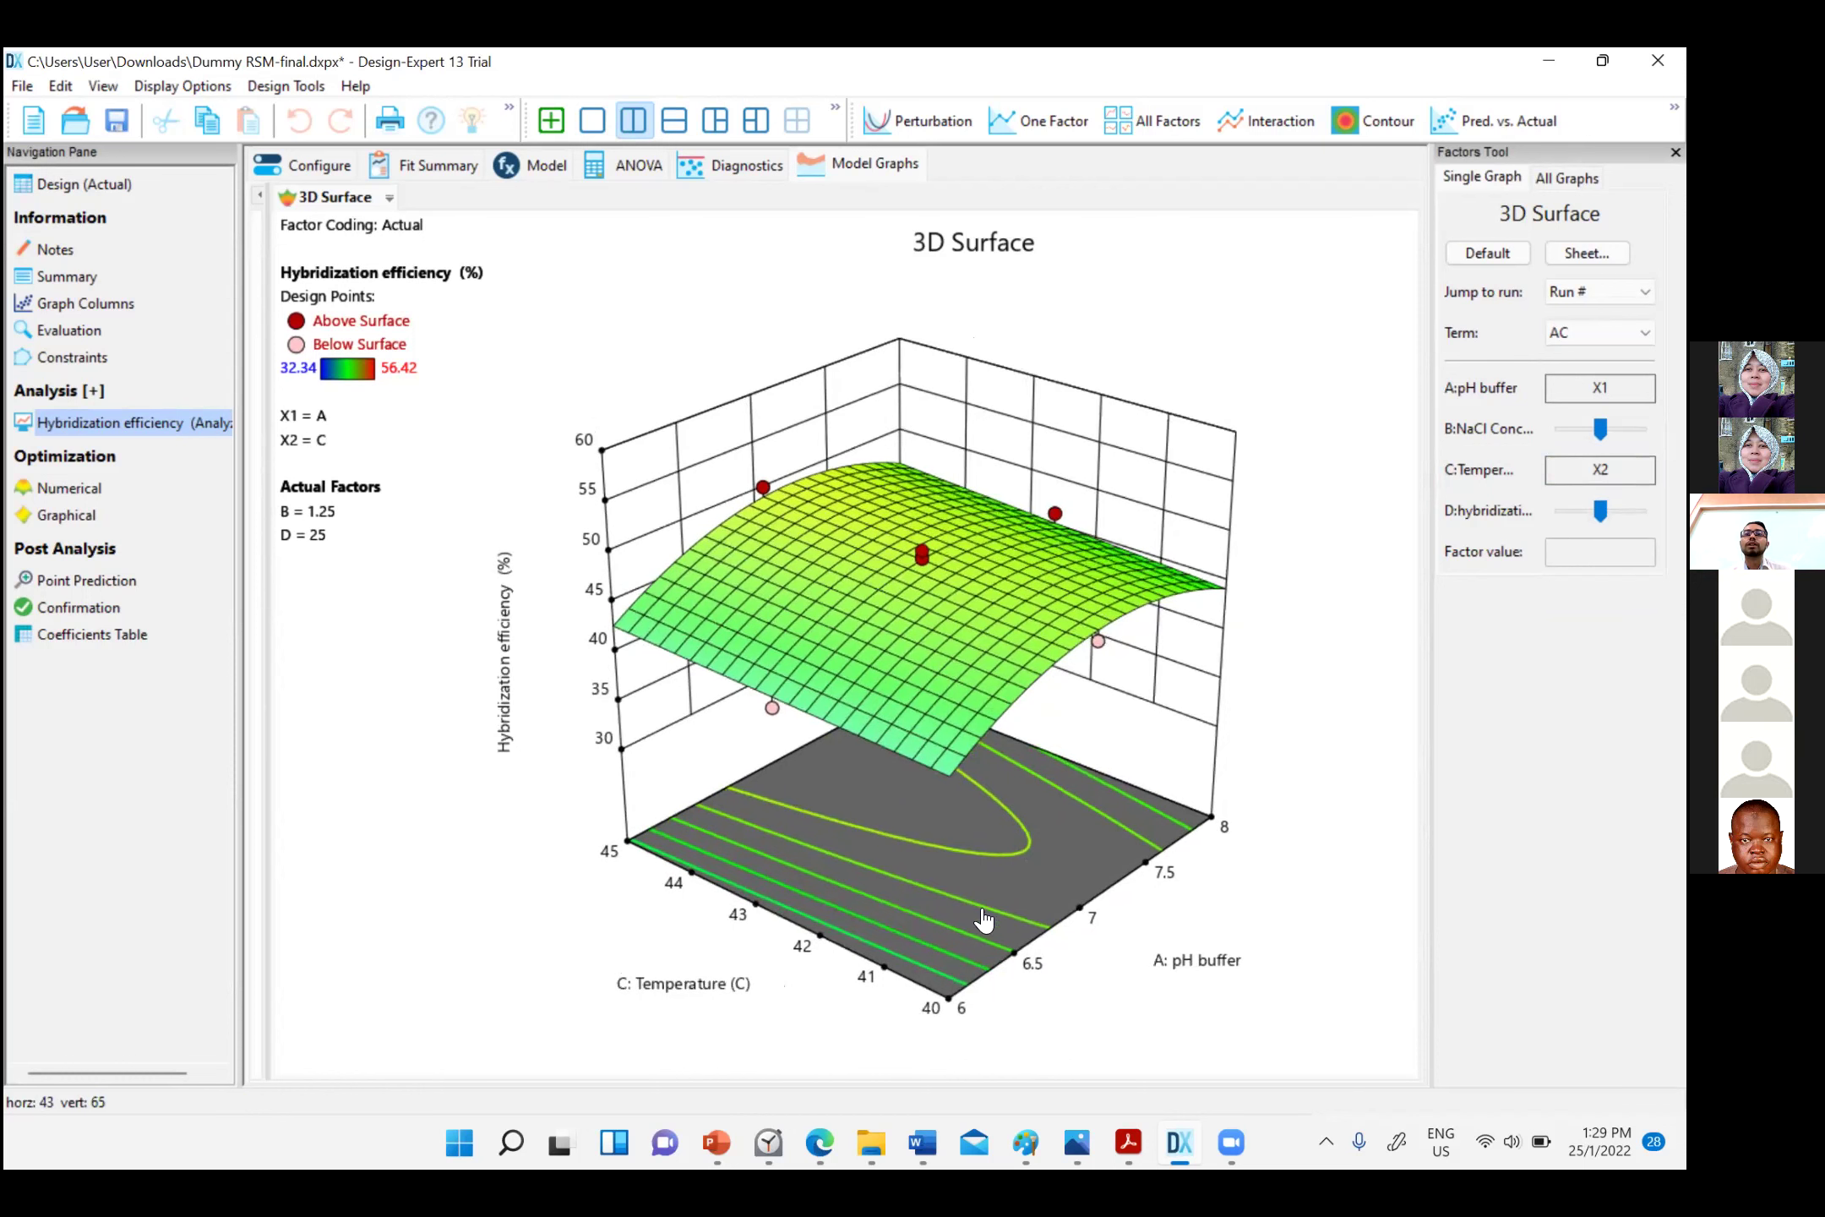
drag(1005, 921, 1109, 761)
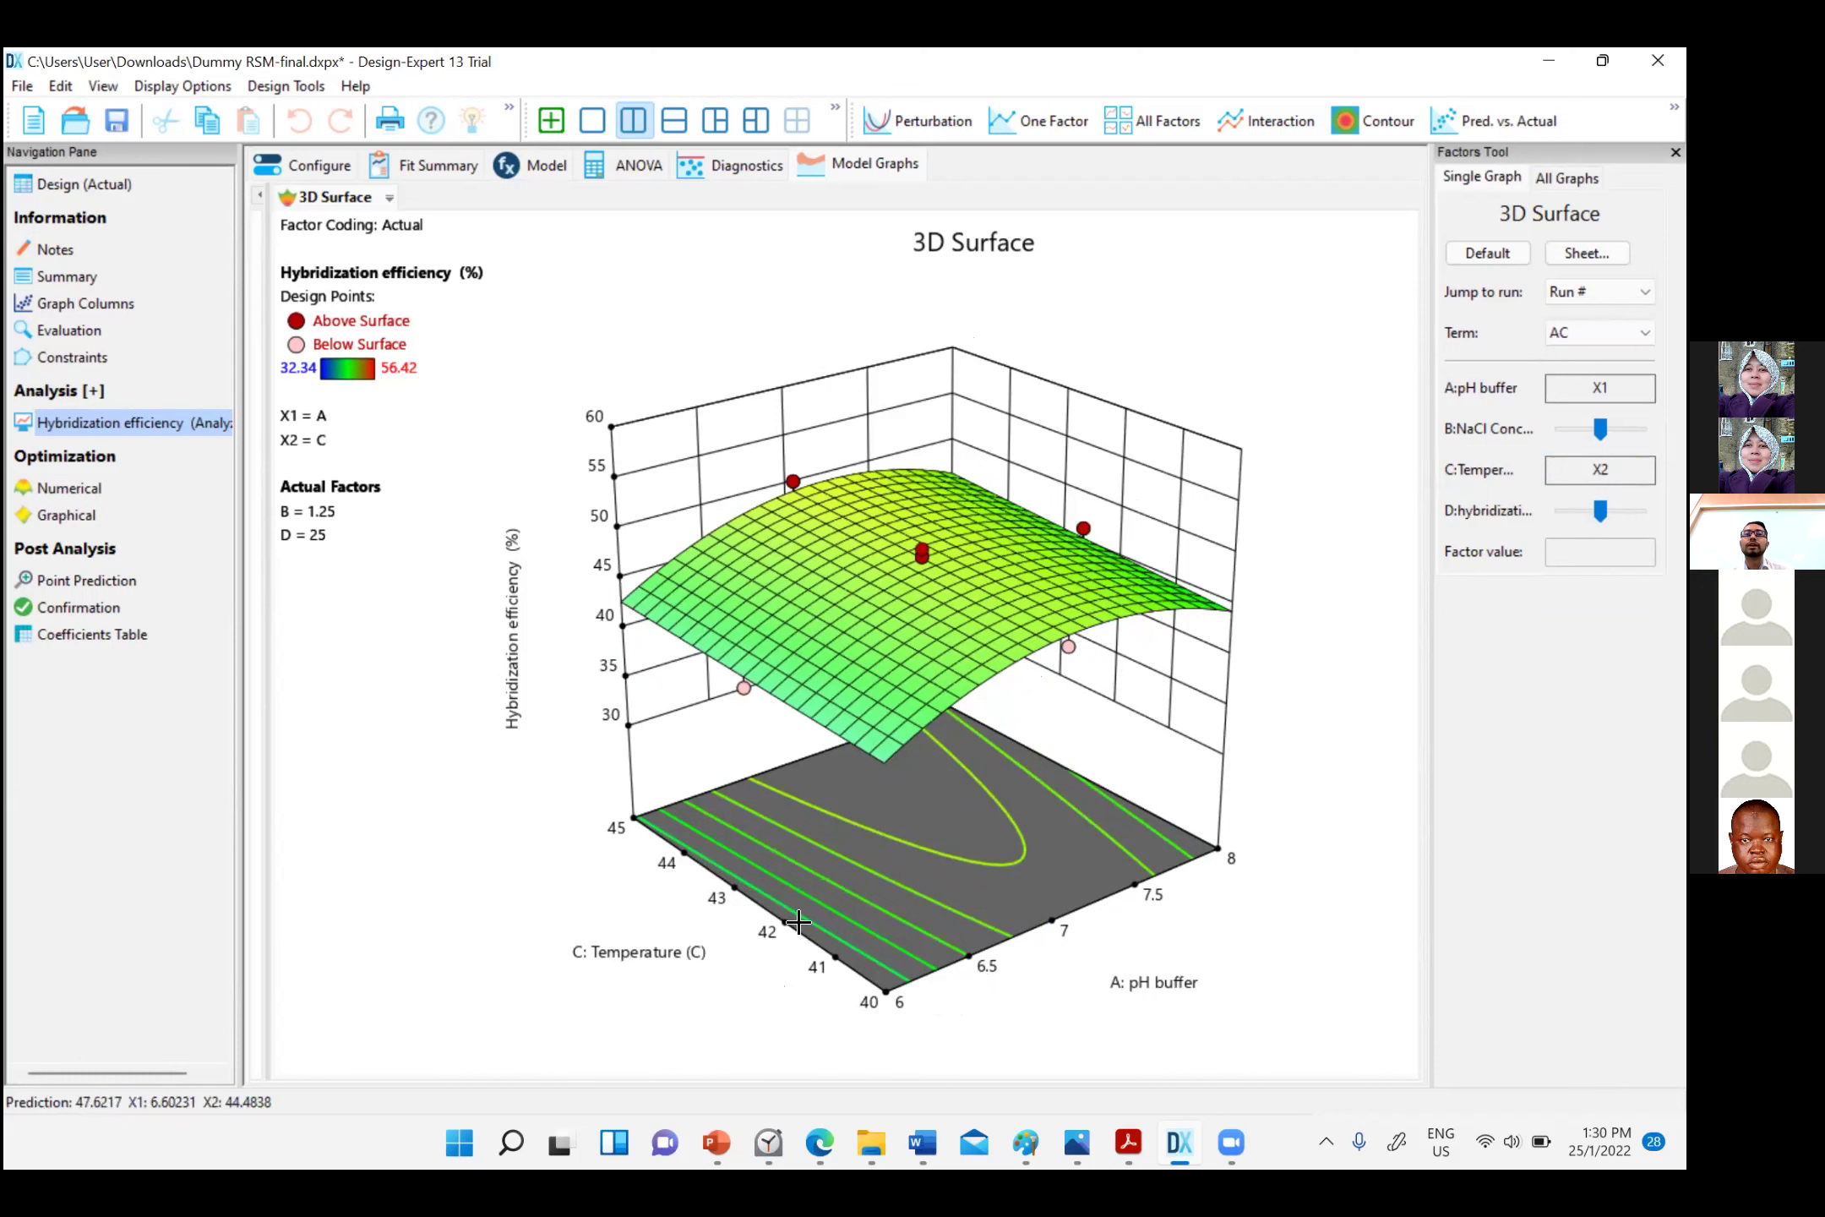
drag(682, 876, 711, 940)
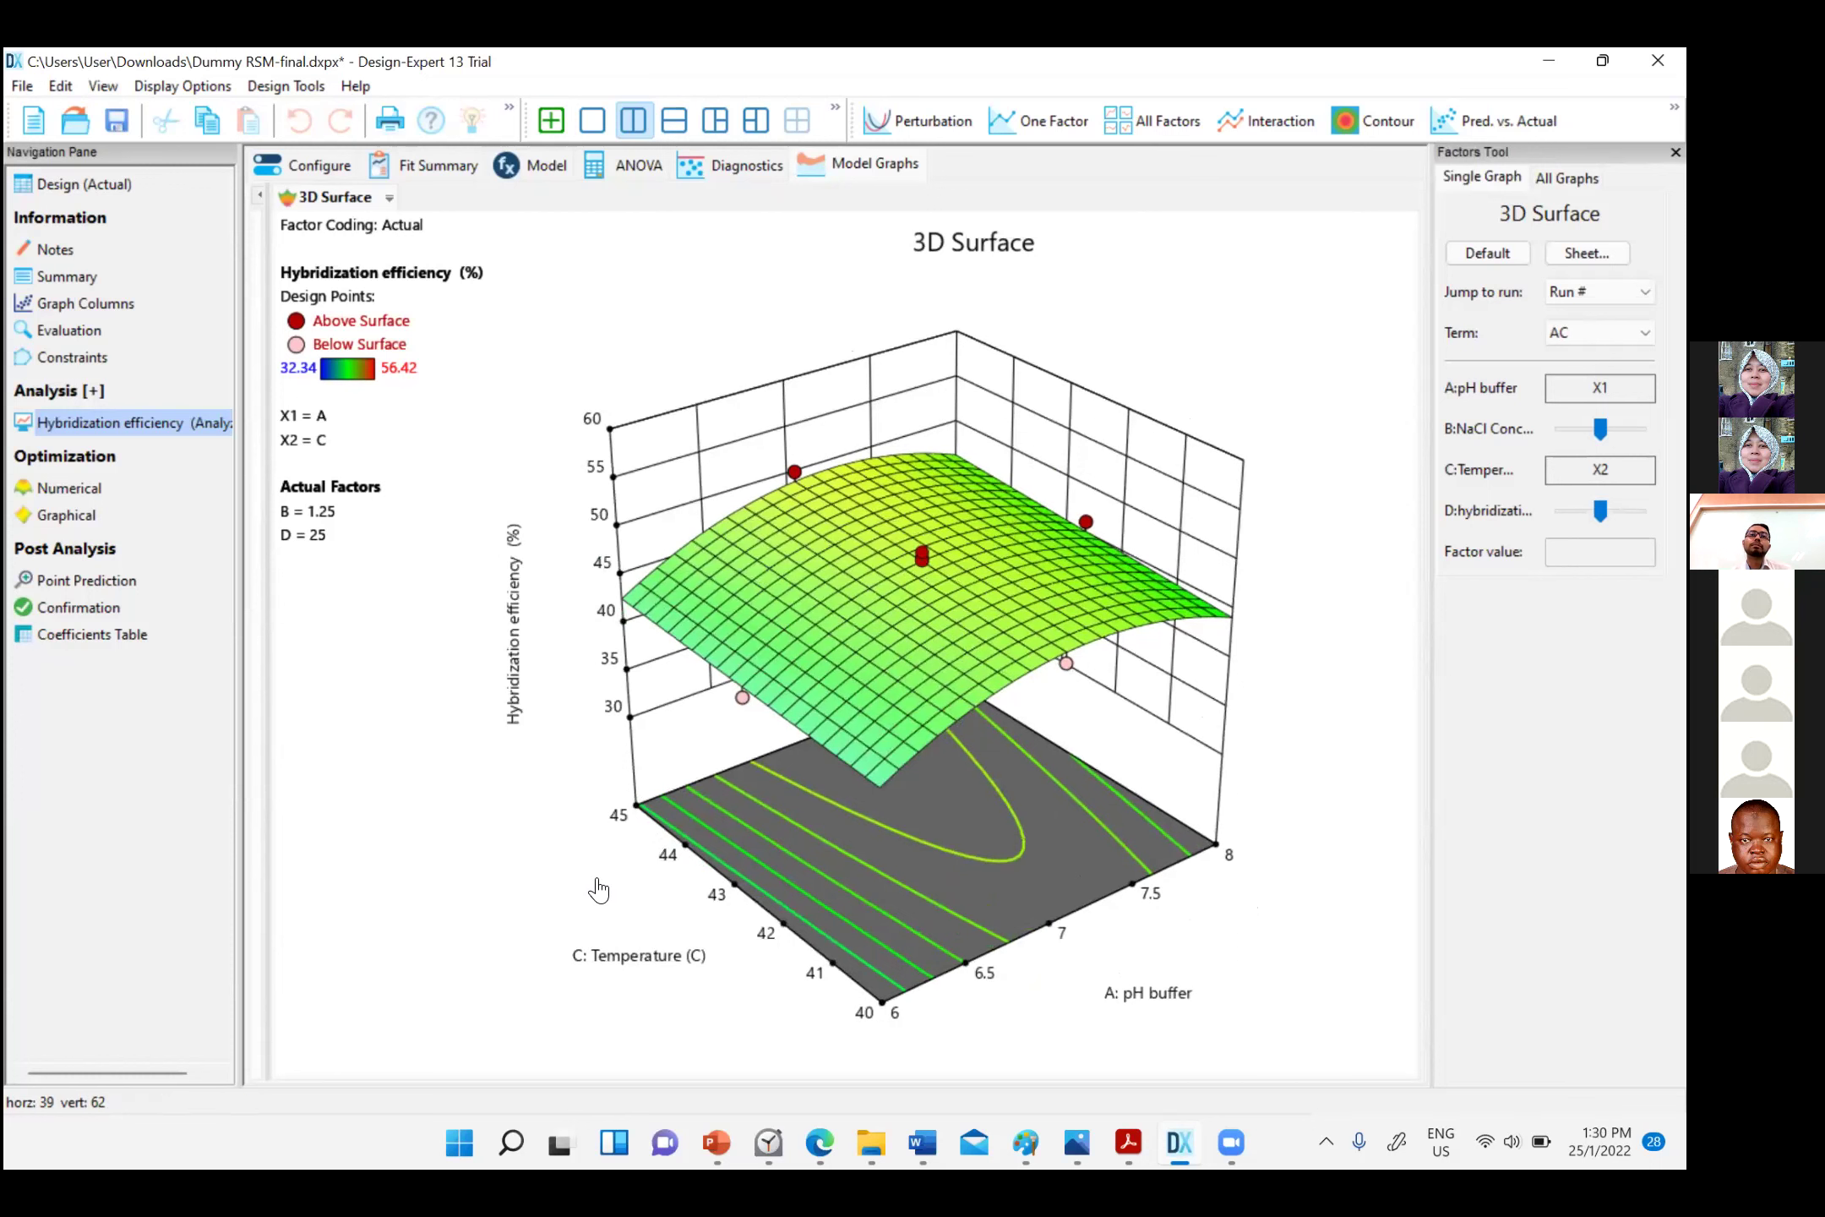
drag(862, 1001, 929, 1018)
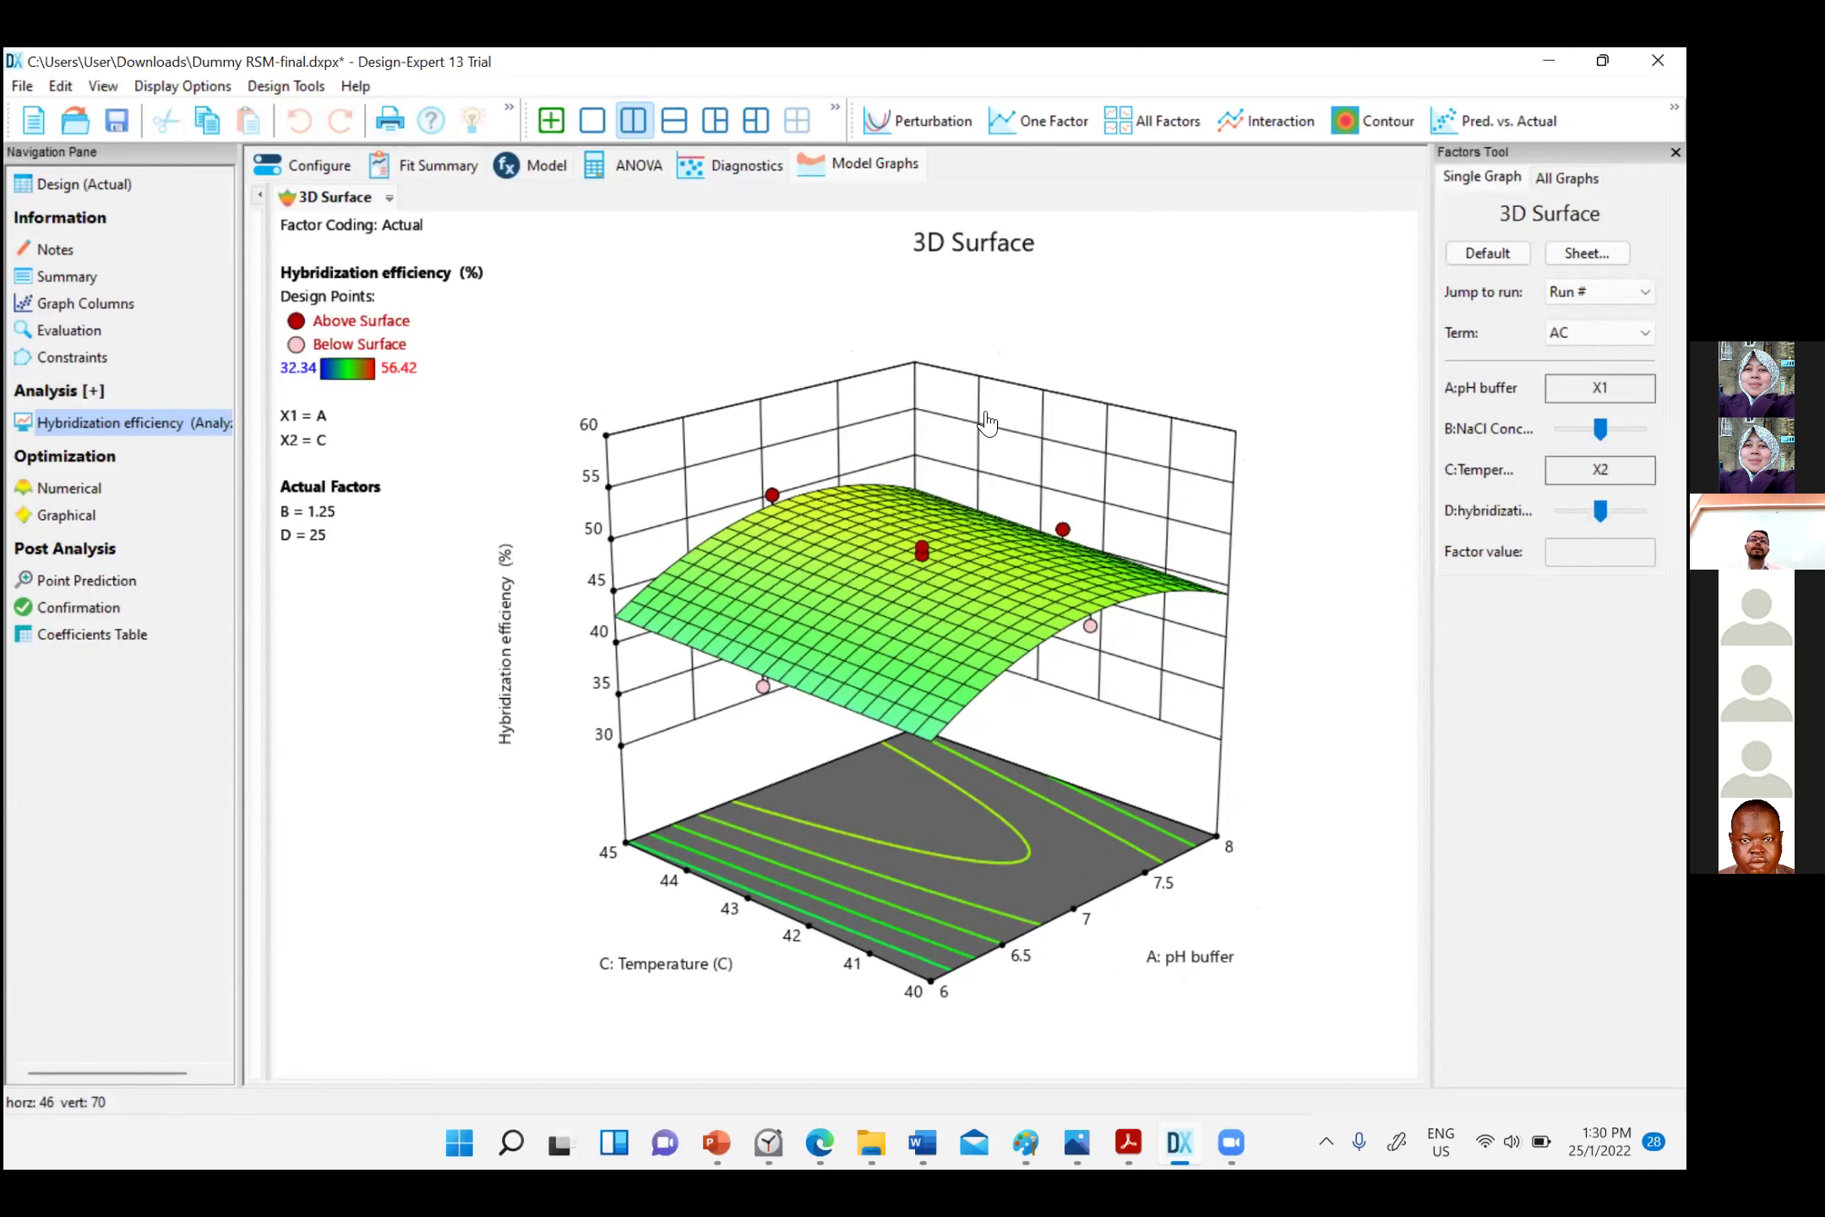
key(Down)
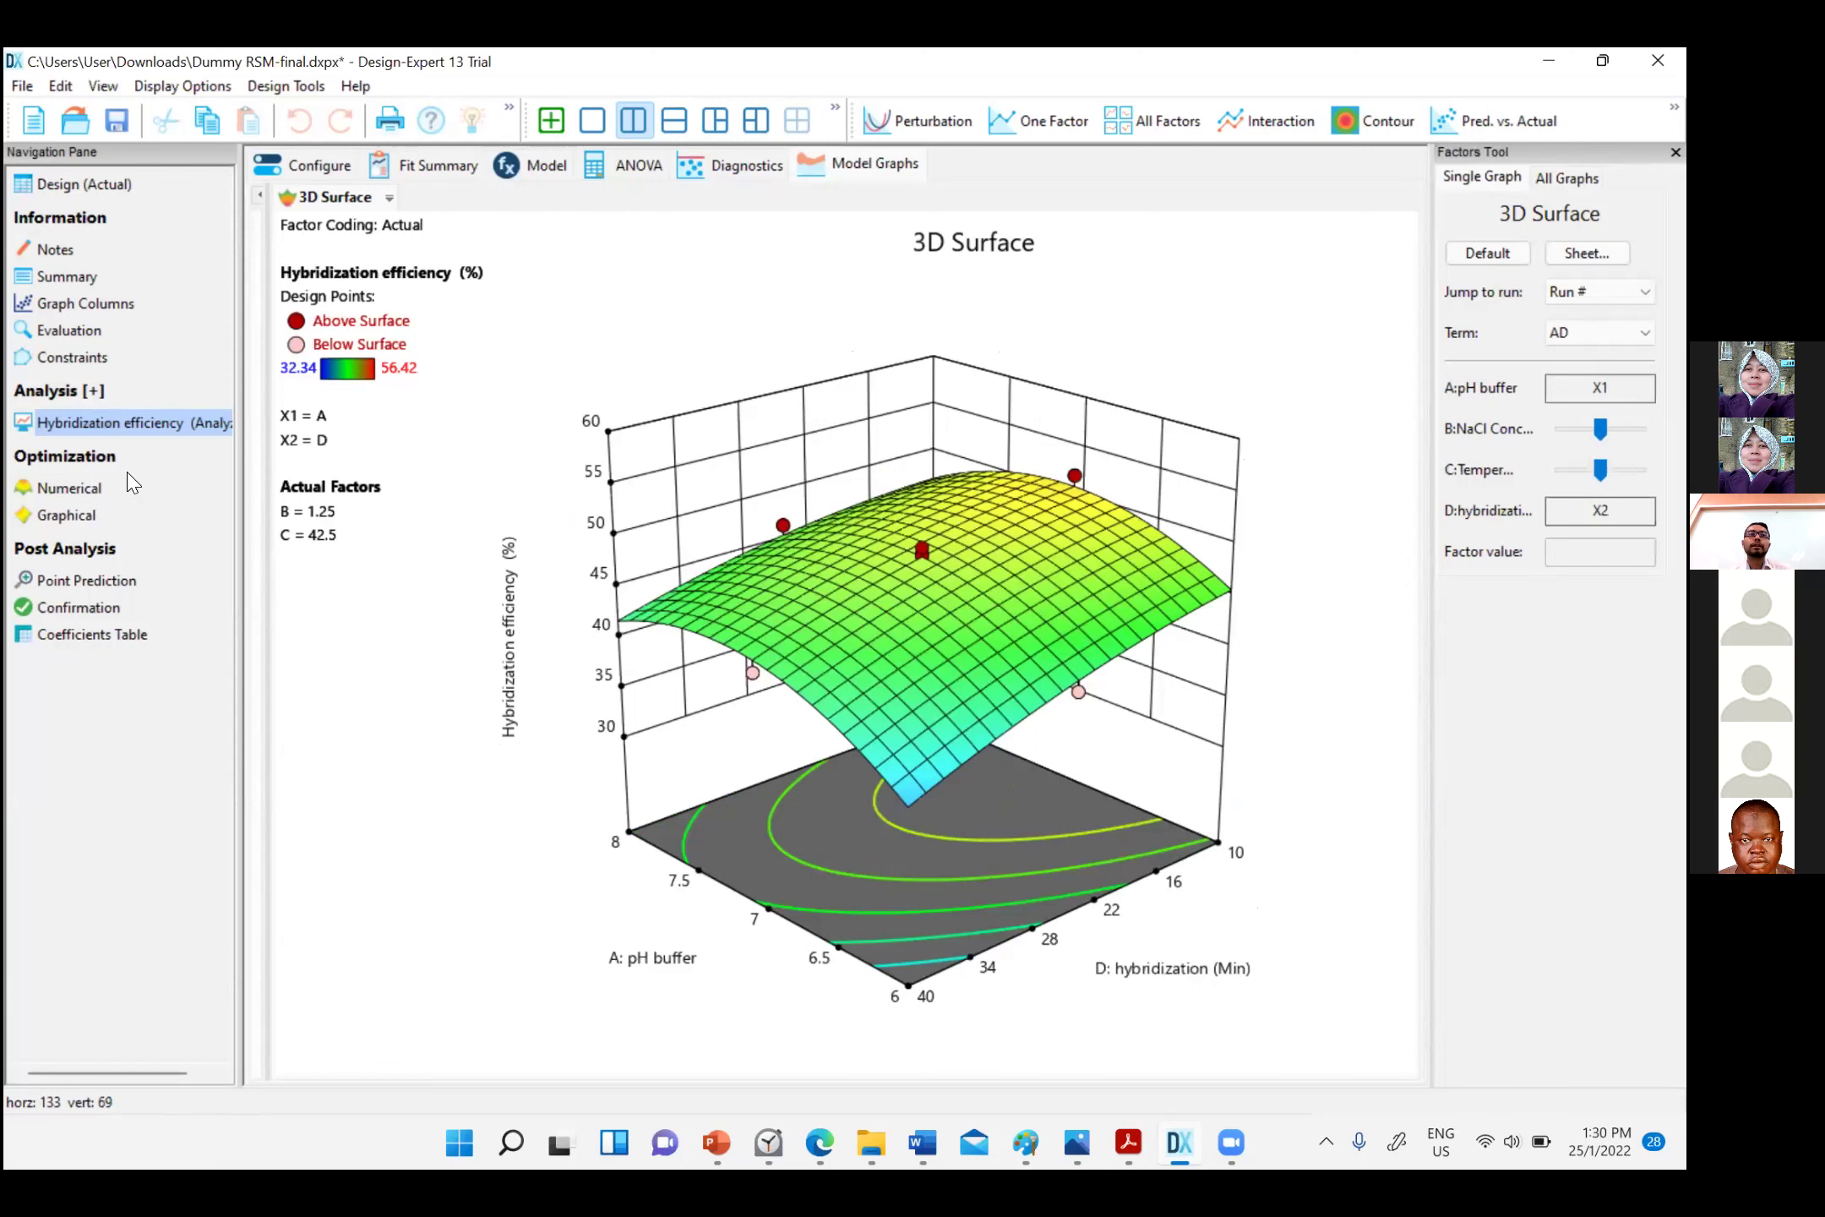
key(Down)
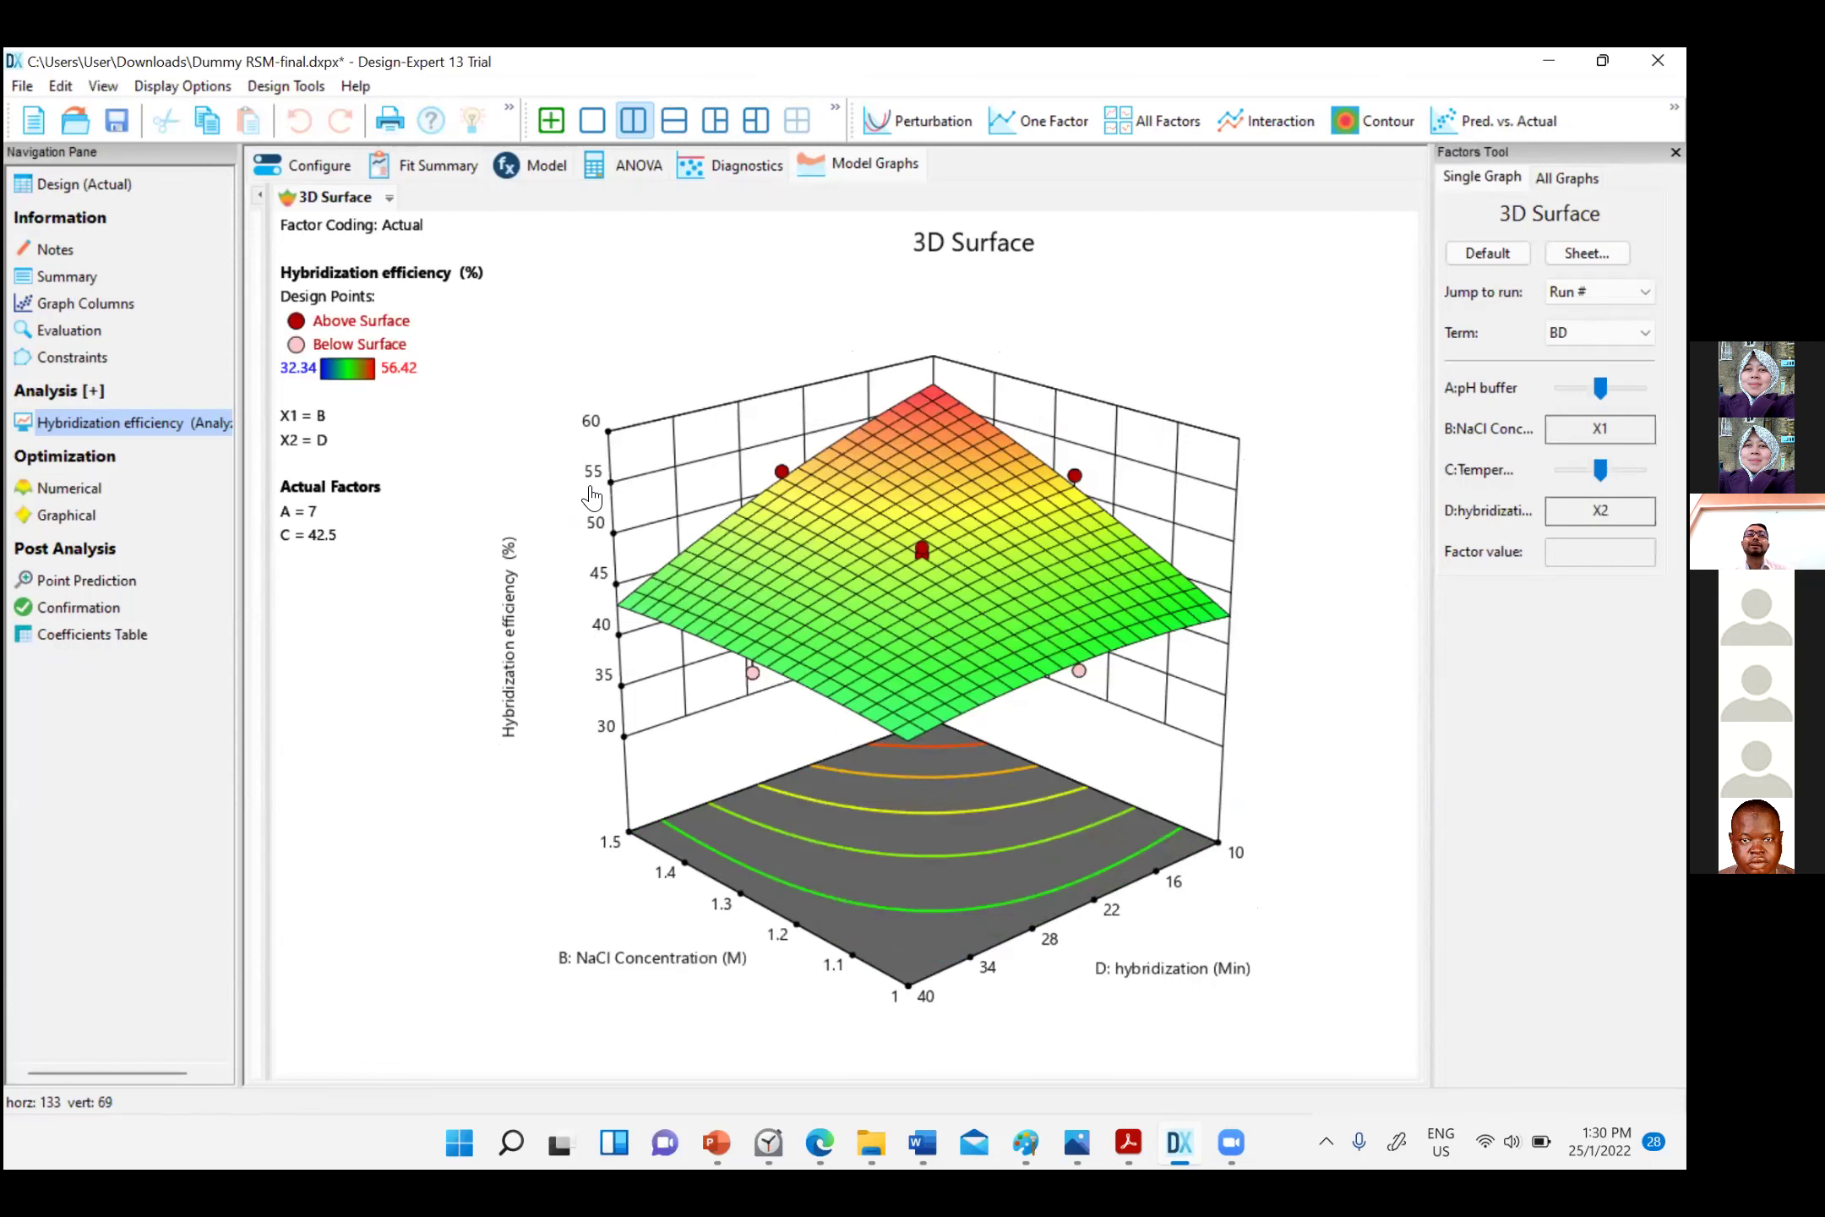
Confirm all four factors stay 'in range' and hybridization efficiency stays on maximize (32.34–56.42)
click(71, 490)
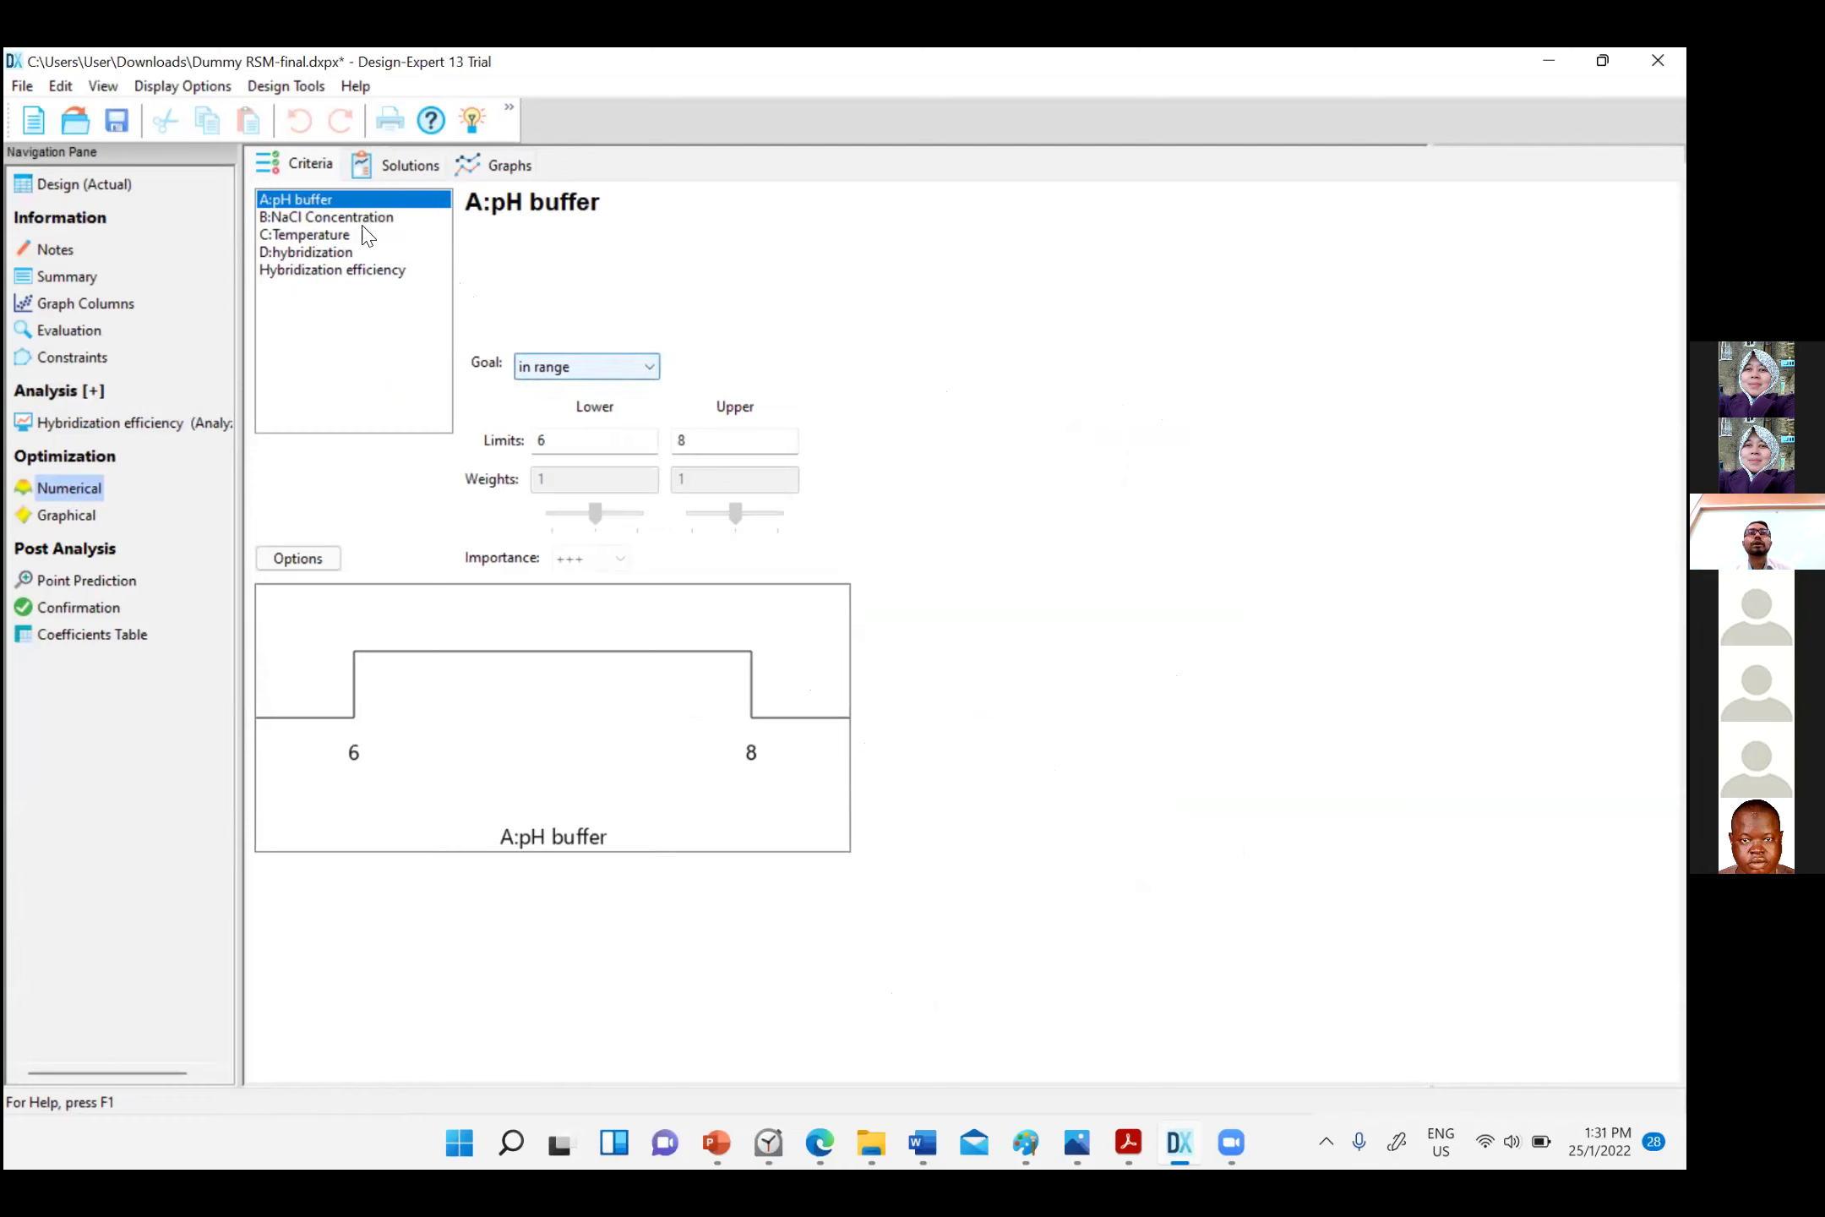
click(551, 370)
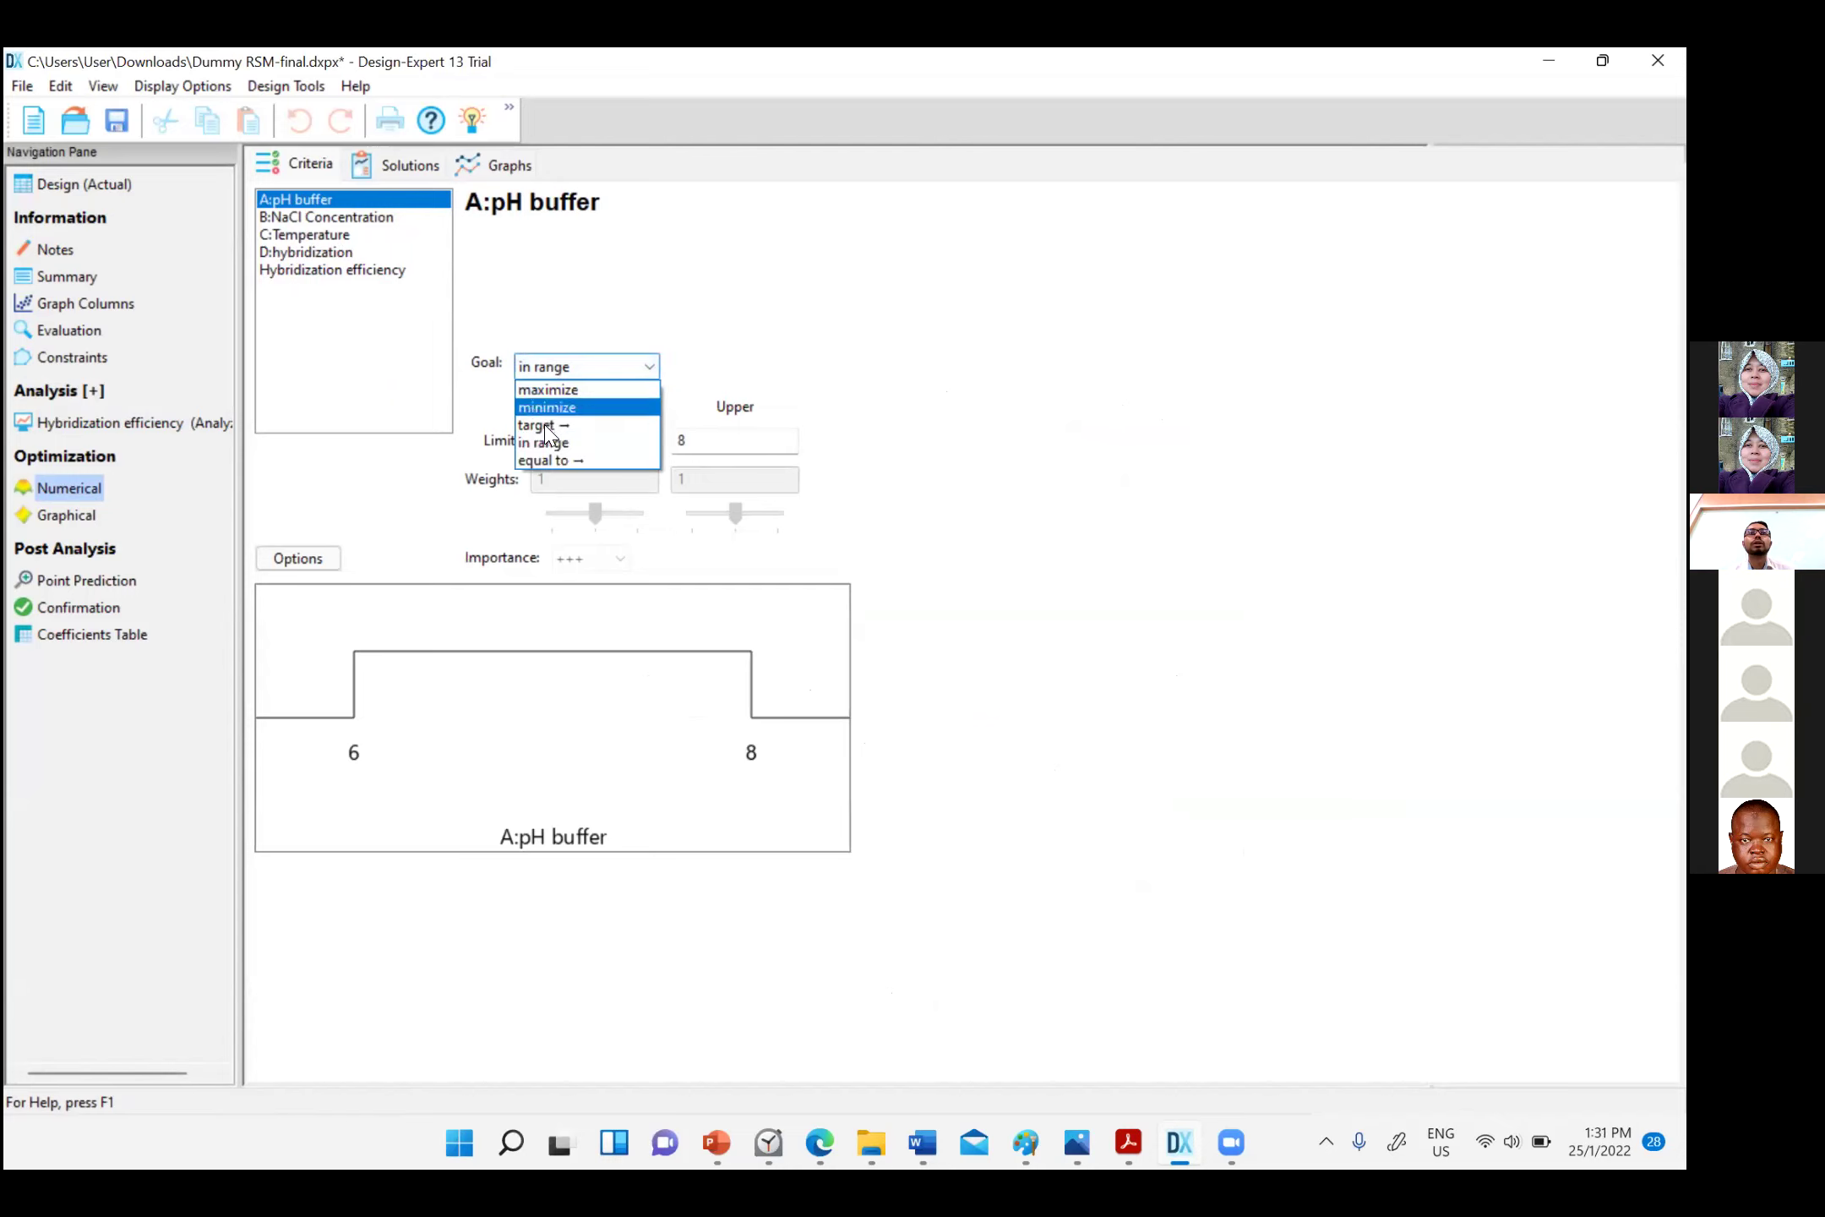
click(551, 442)
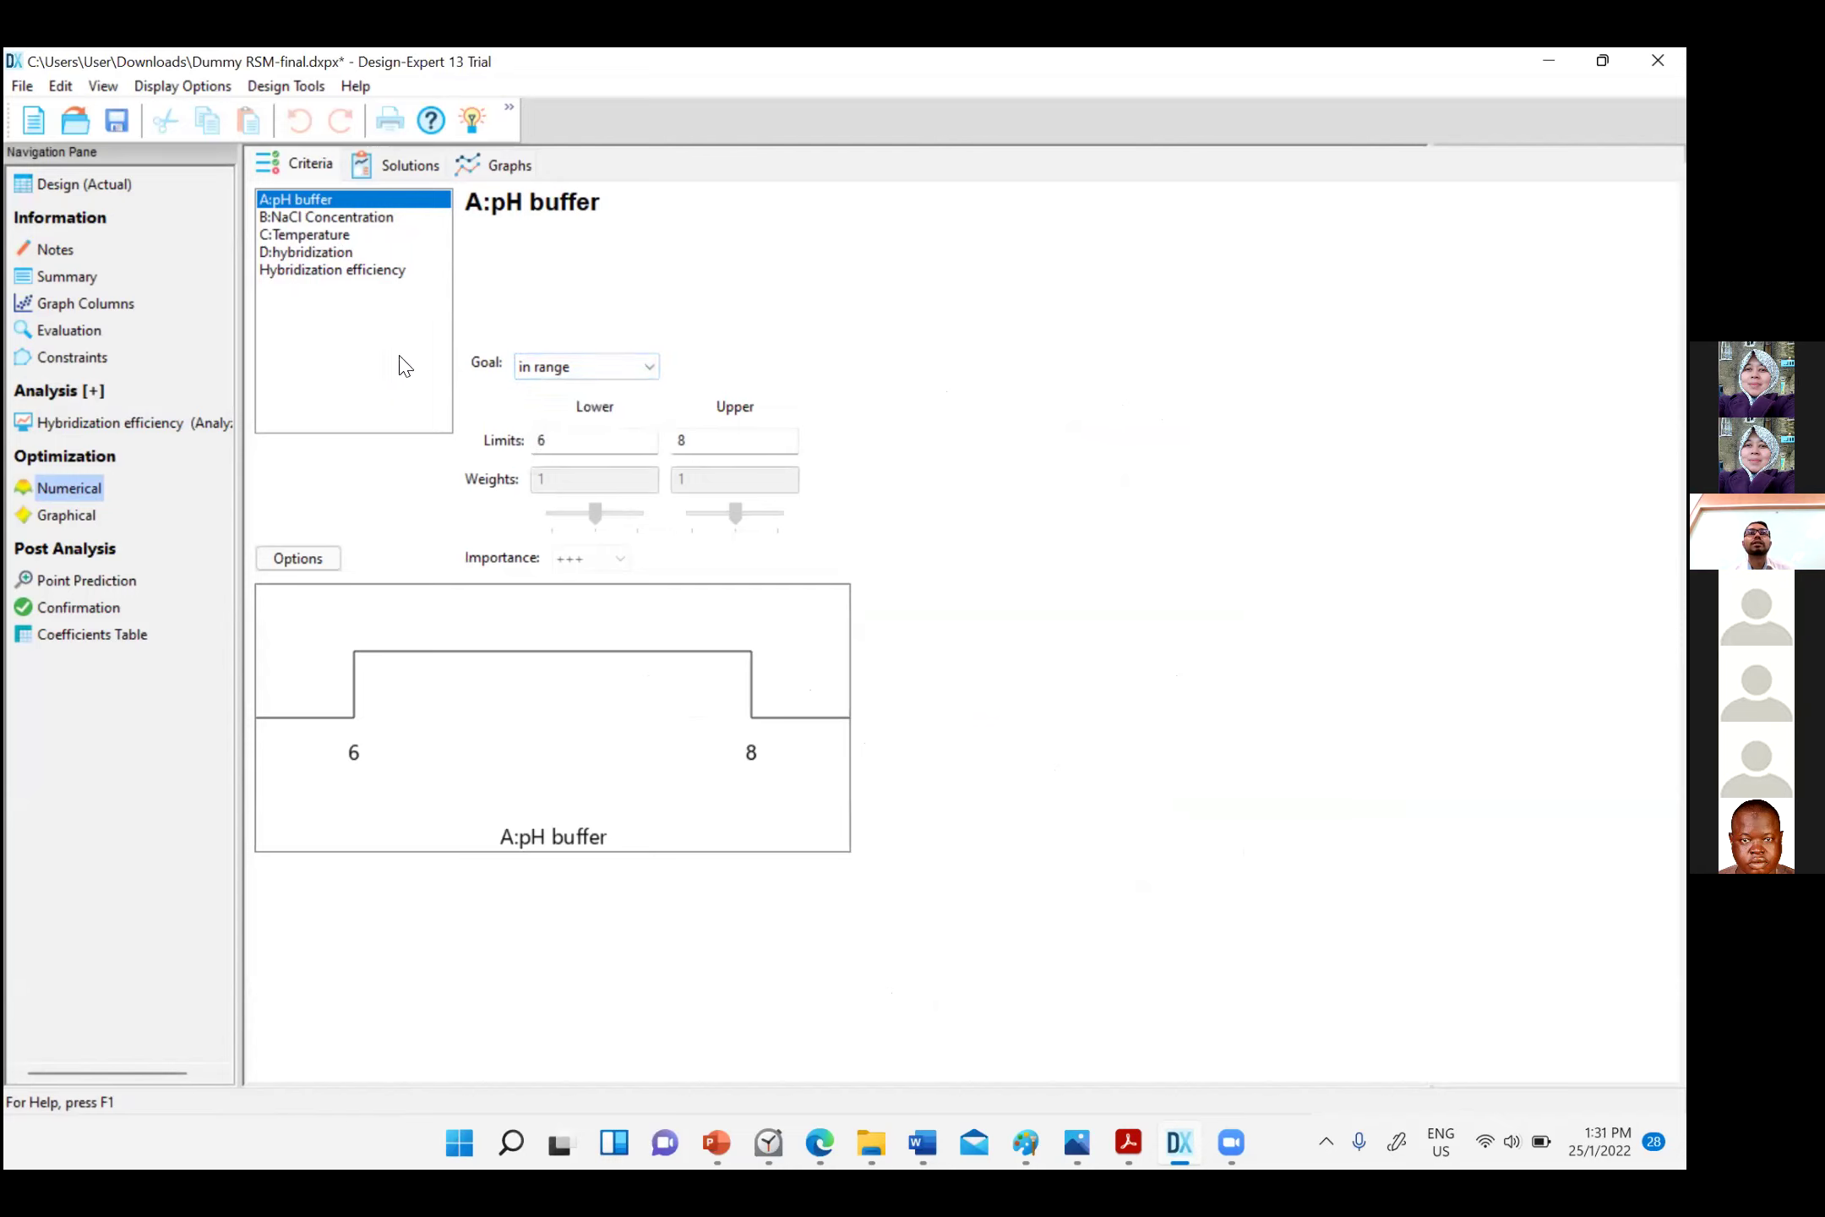
click(353, 218)
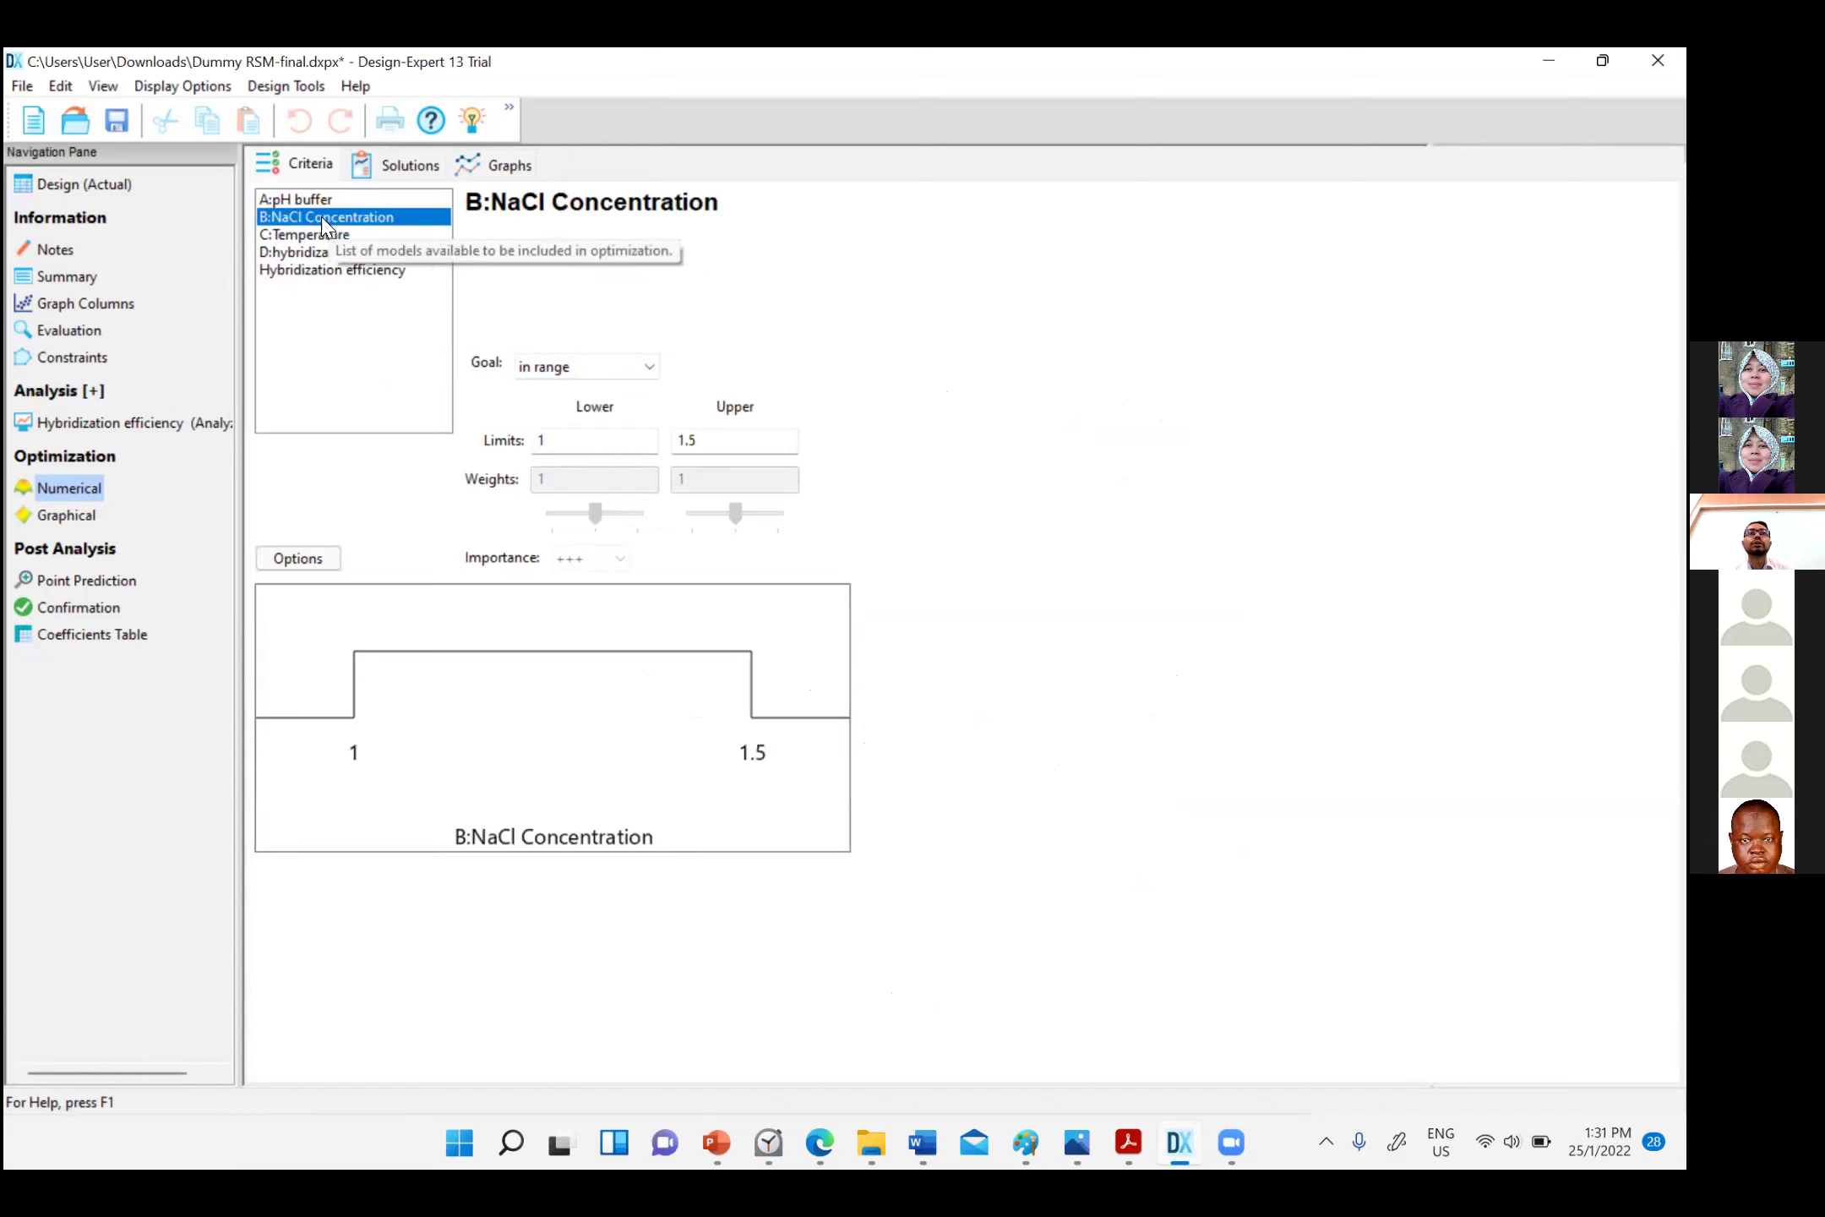
key(Down)
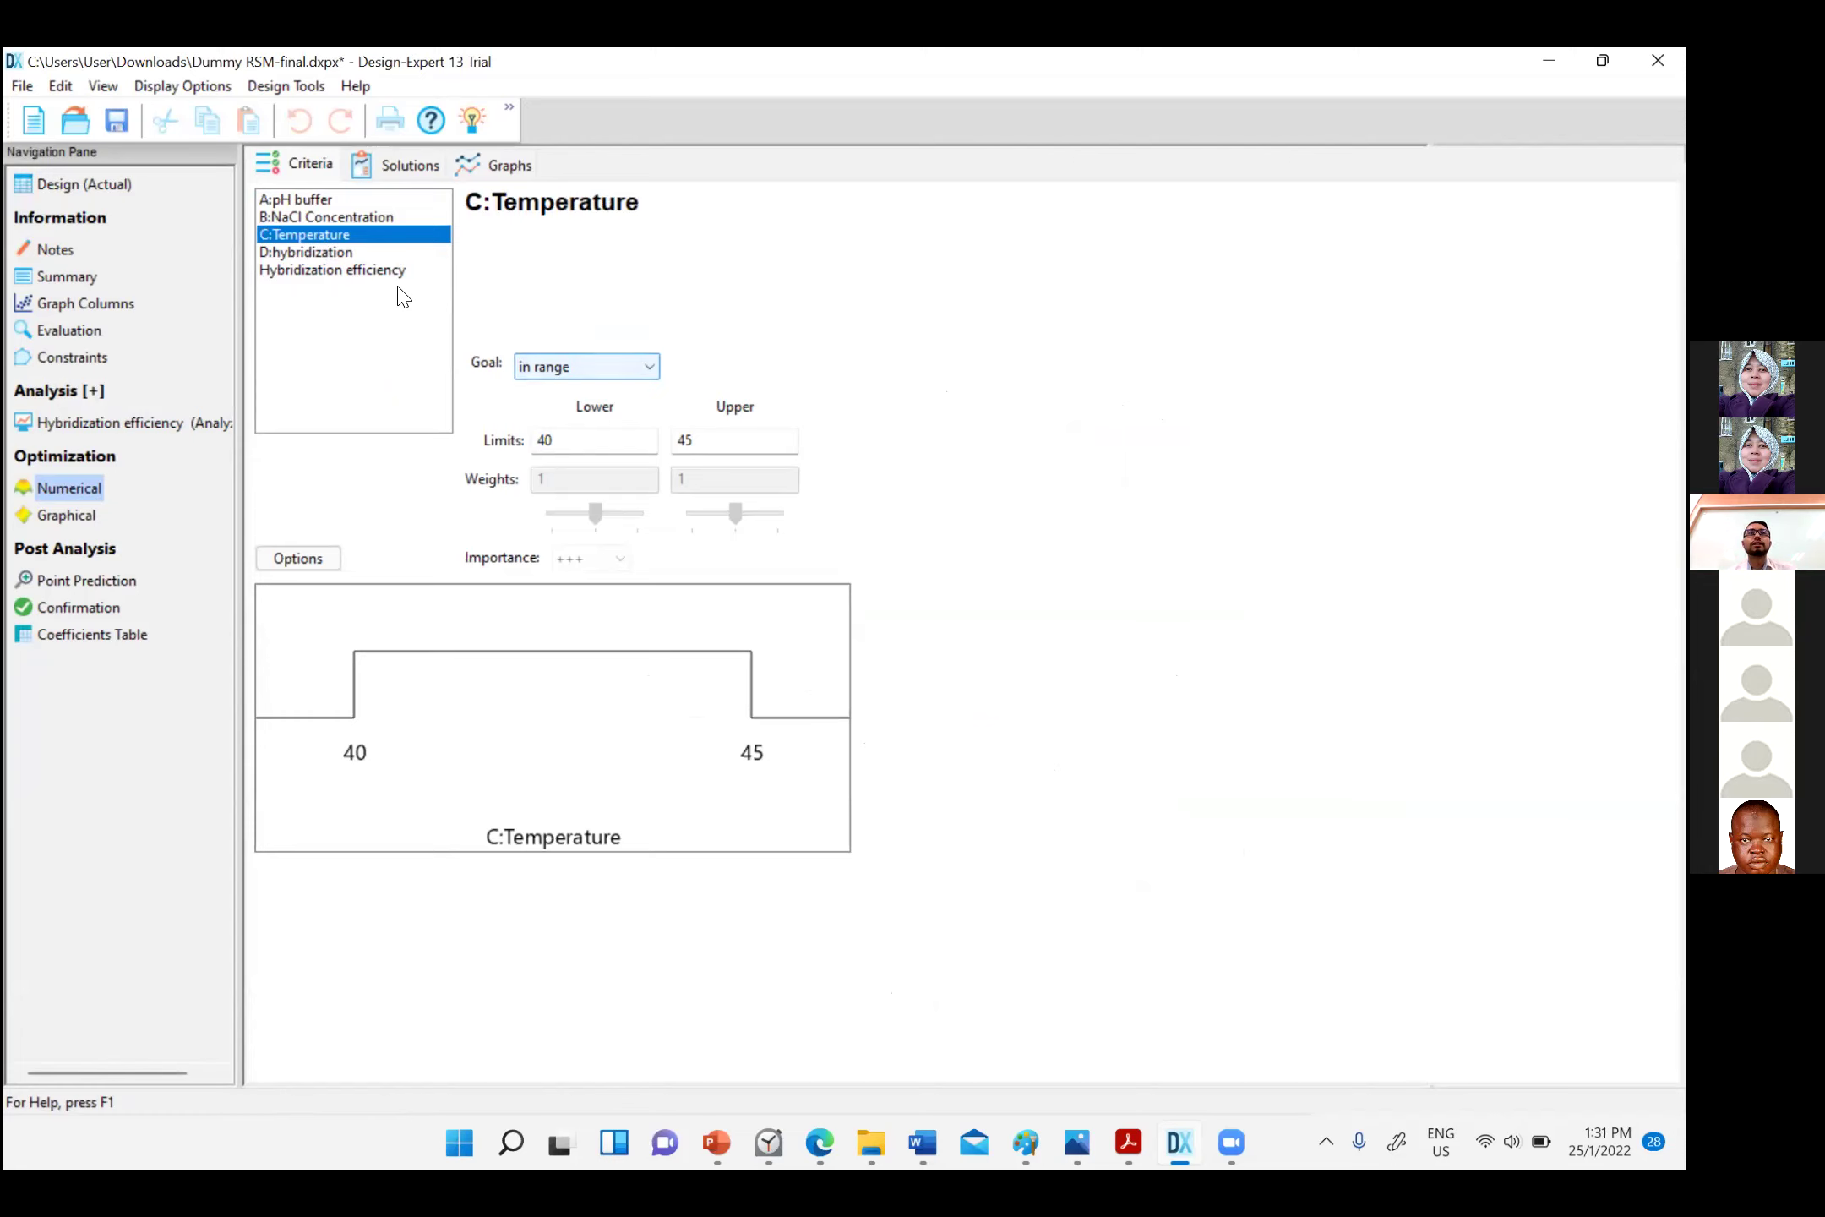
click(340, 253)
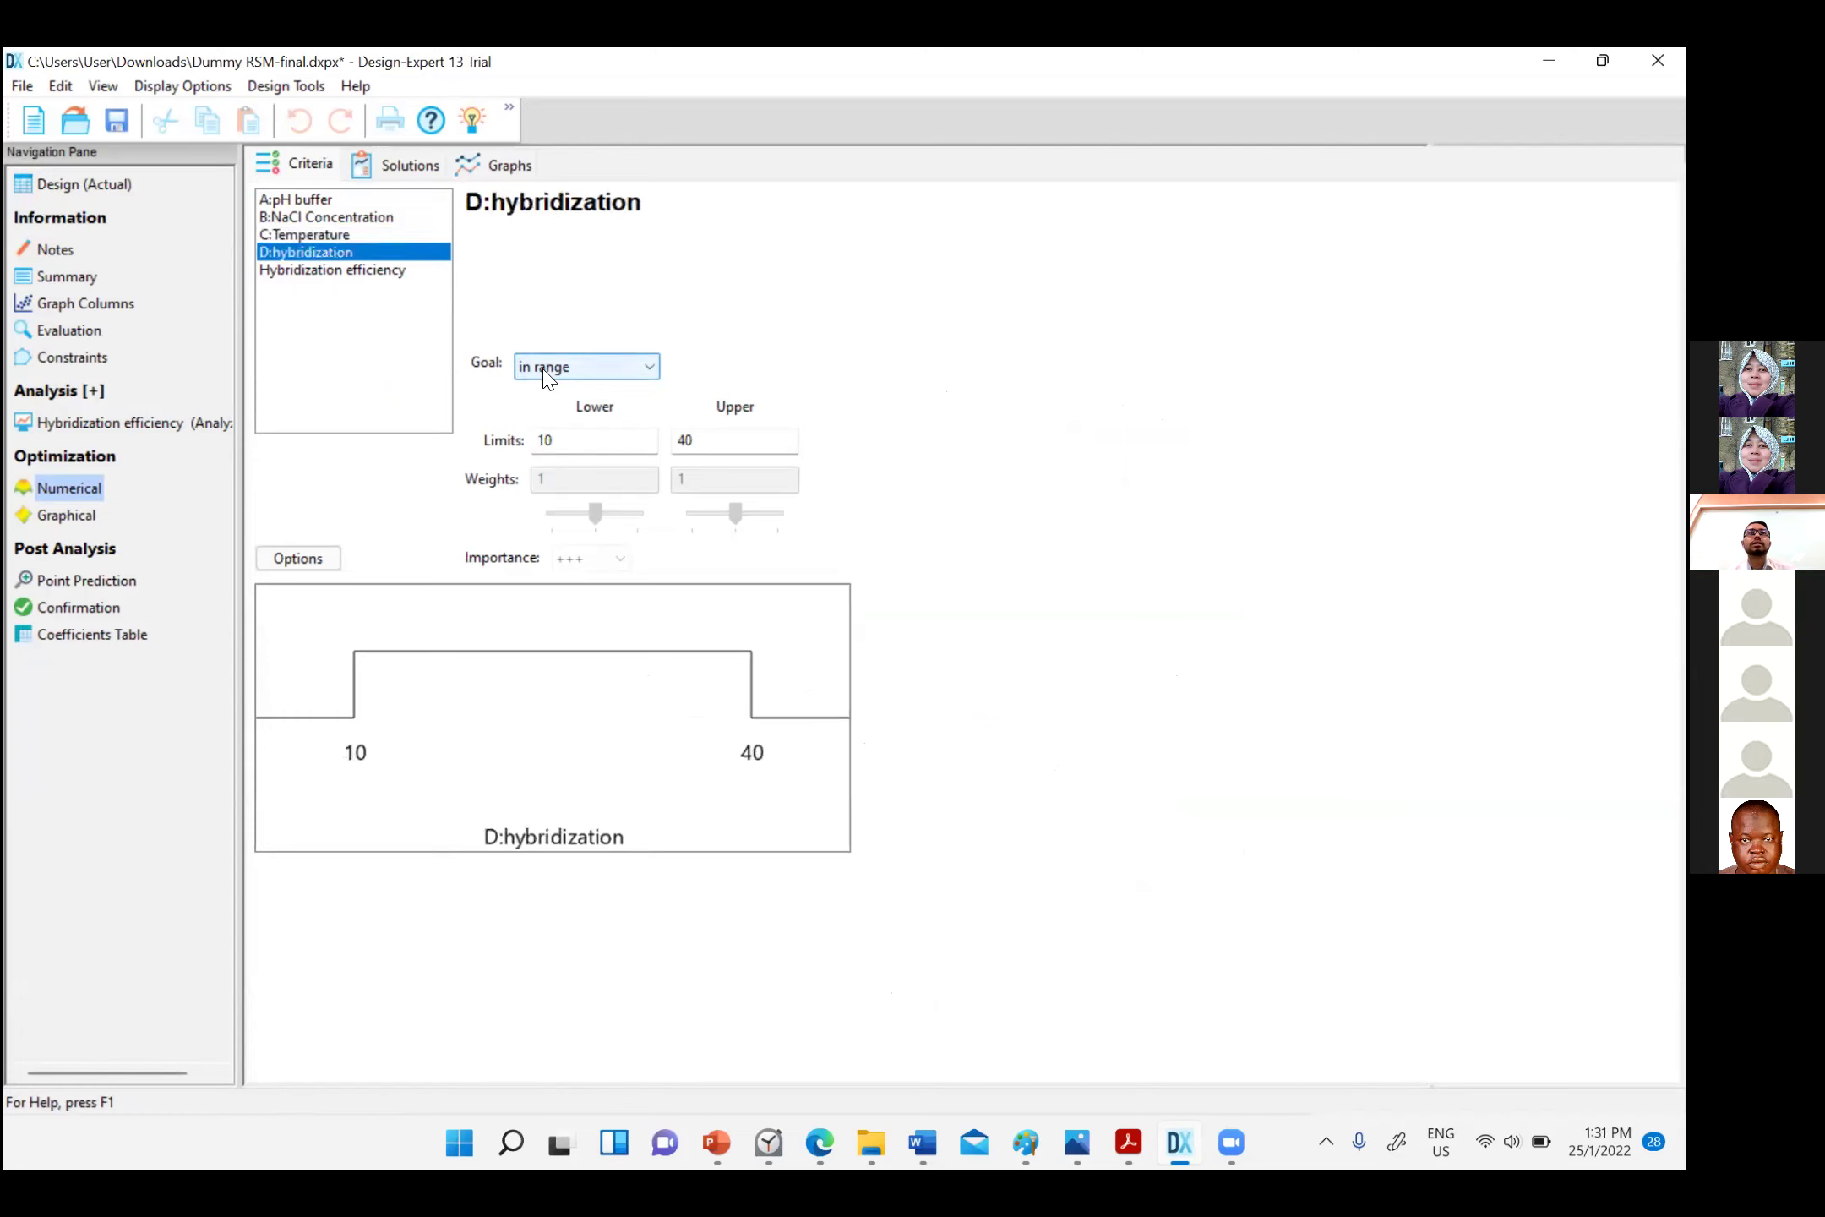
click(360, 270)
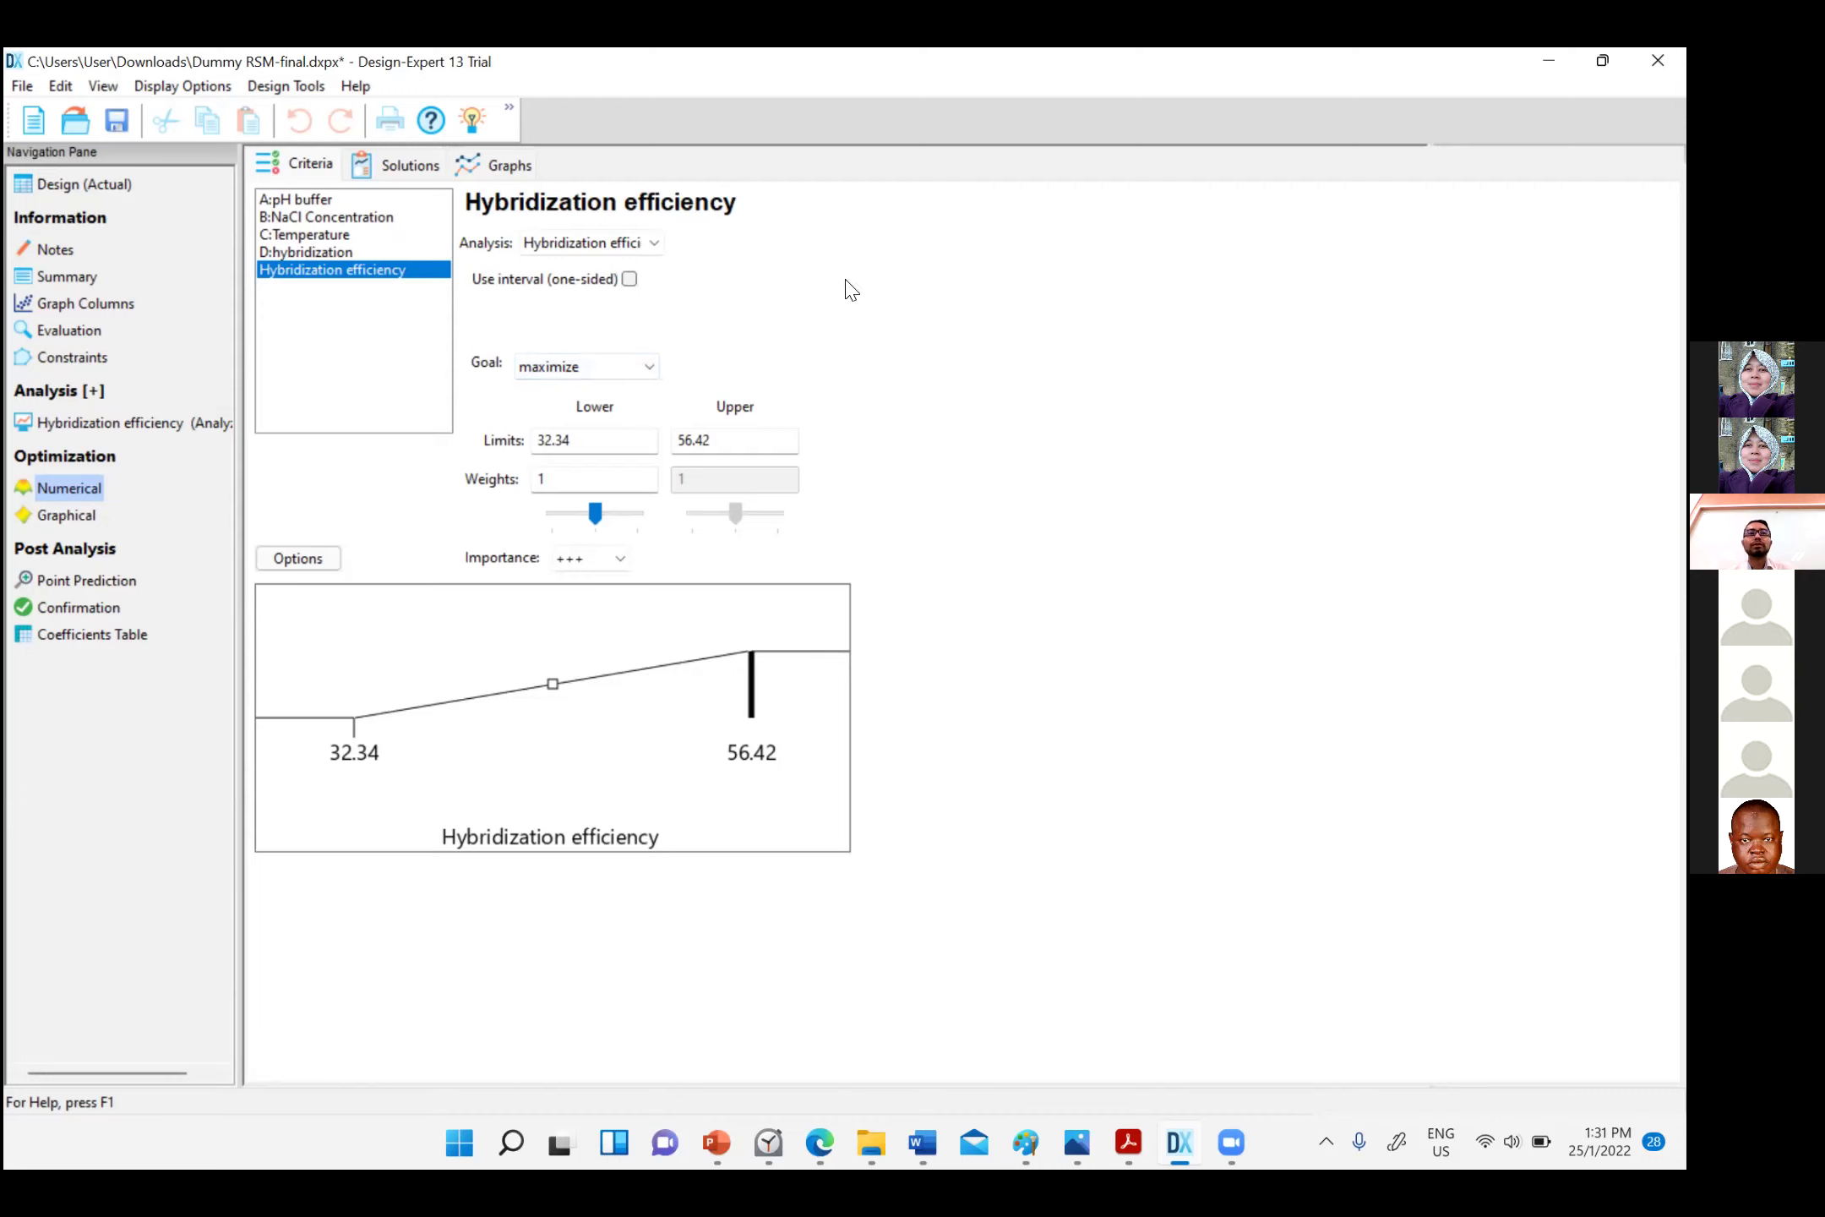
click(611, 365)
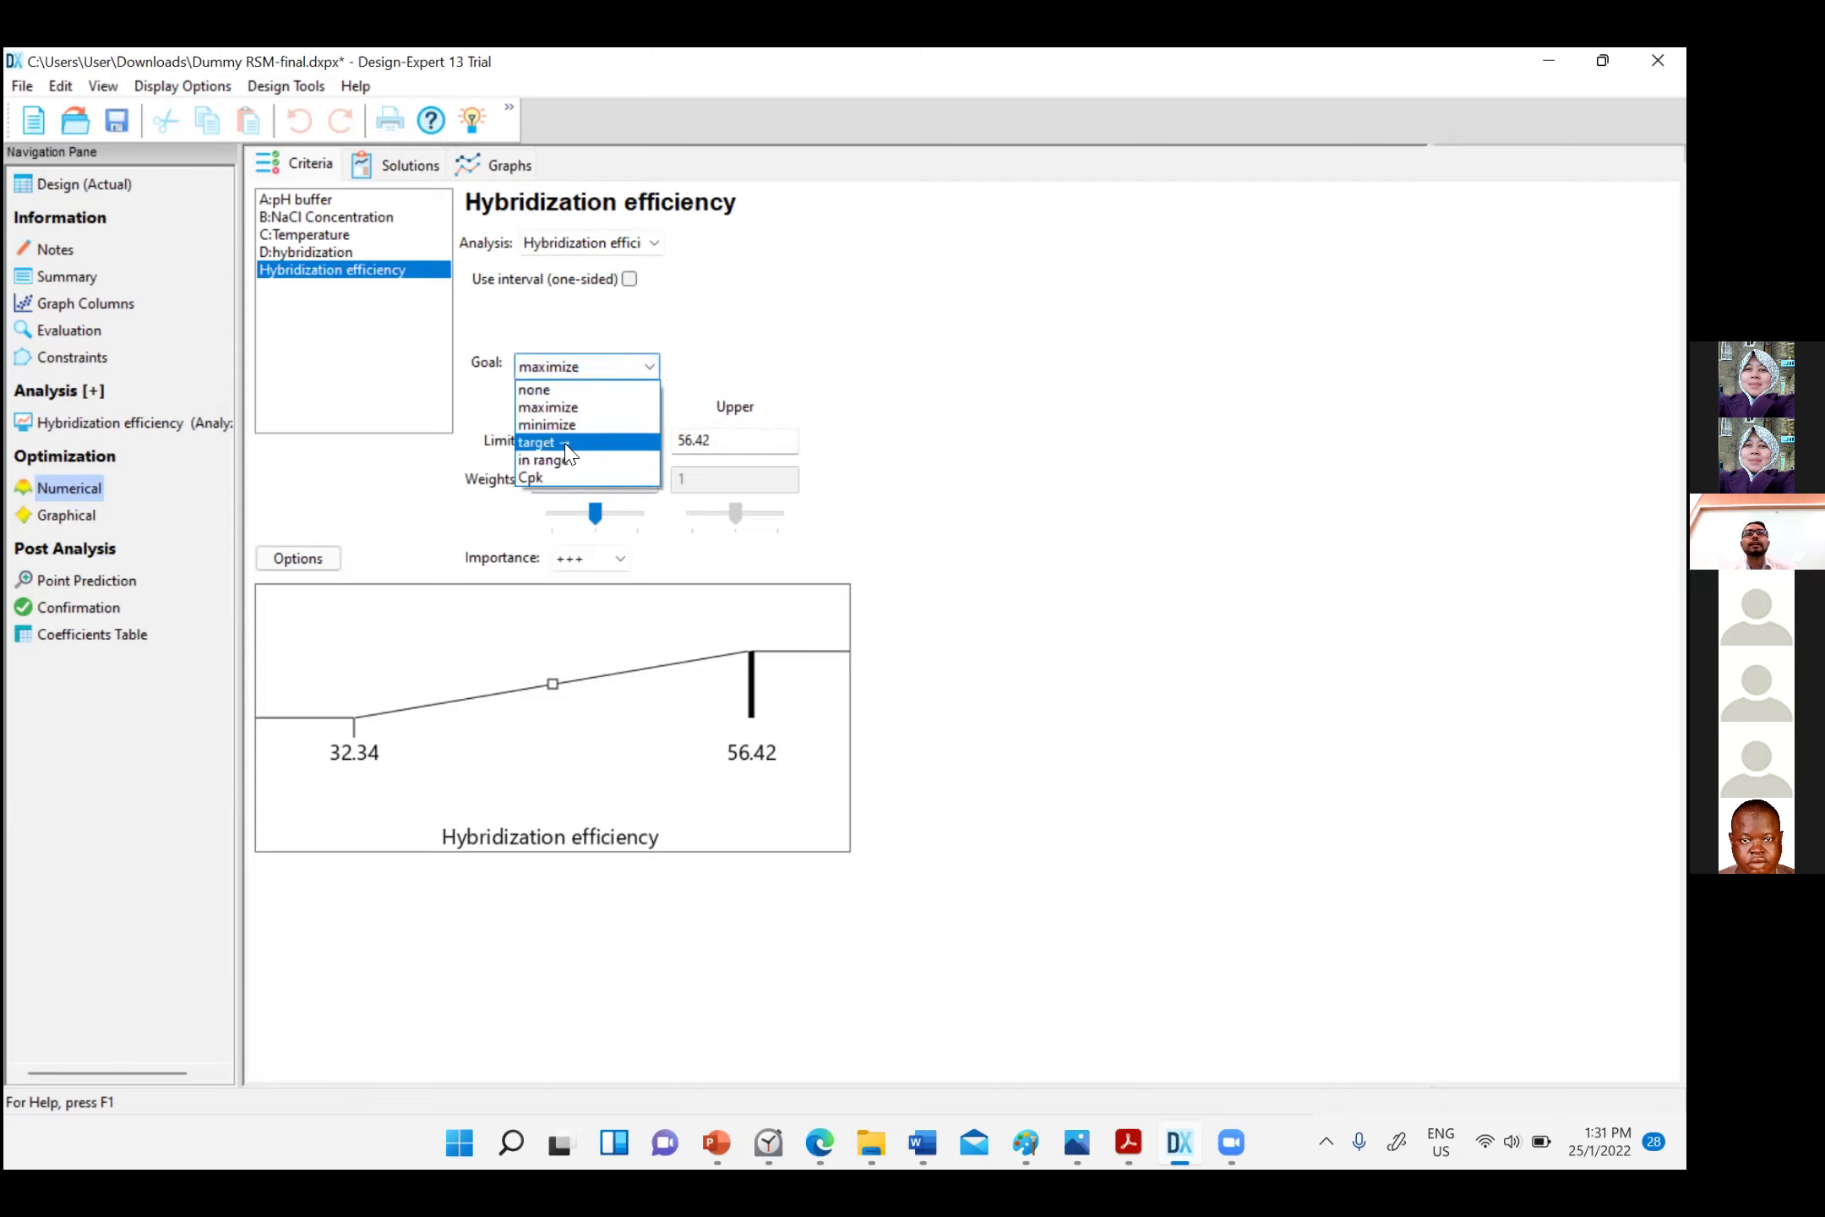
click(596, 407)
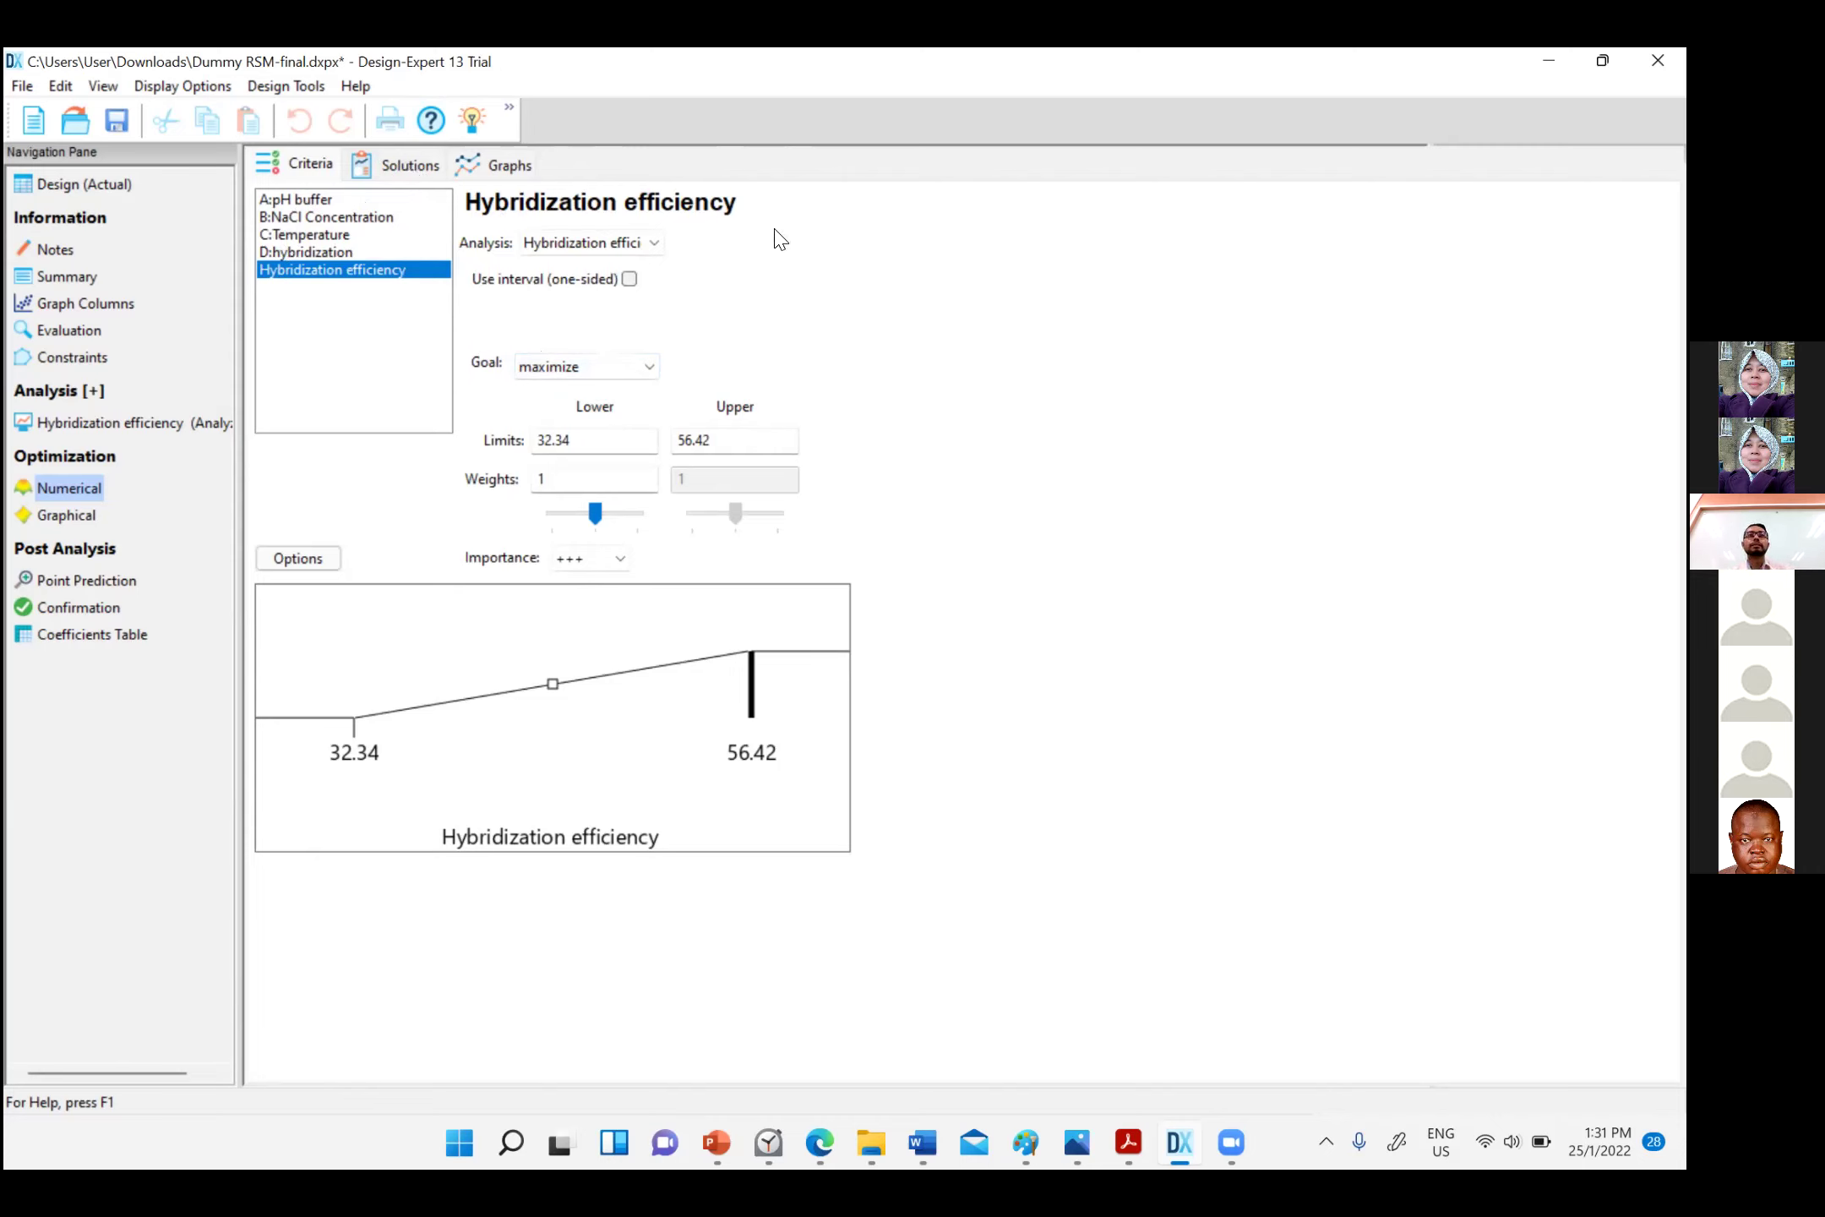
Show the Solutions report: 100 solutions, the top predicting 58.037 efficiency at desirability 1.000
click(394, 166)
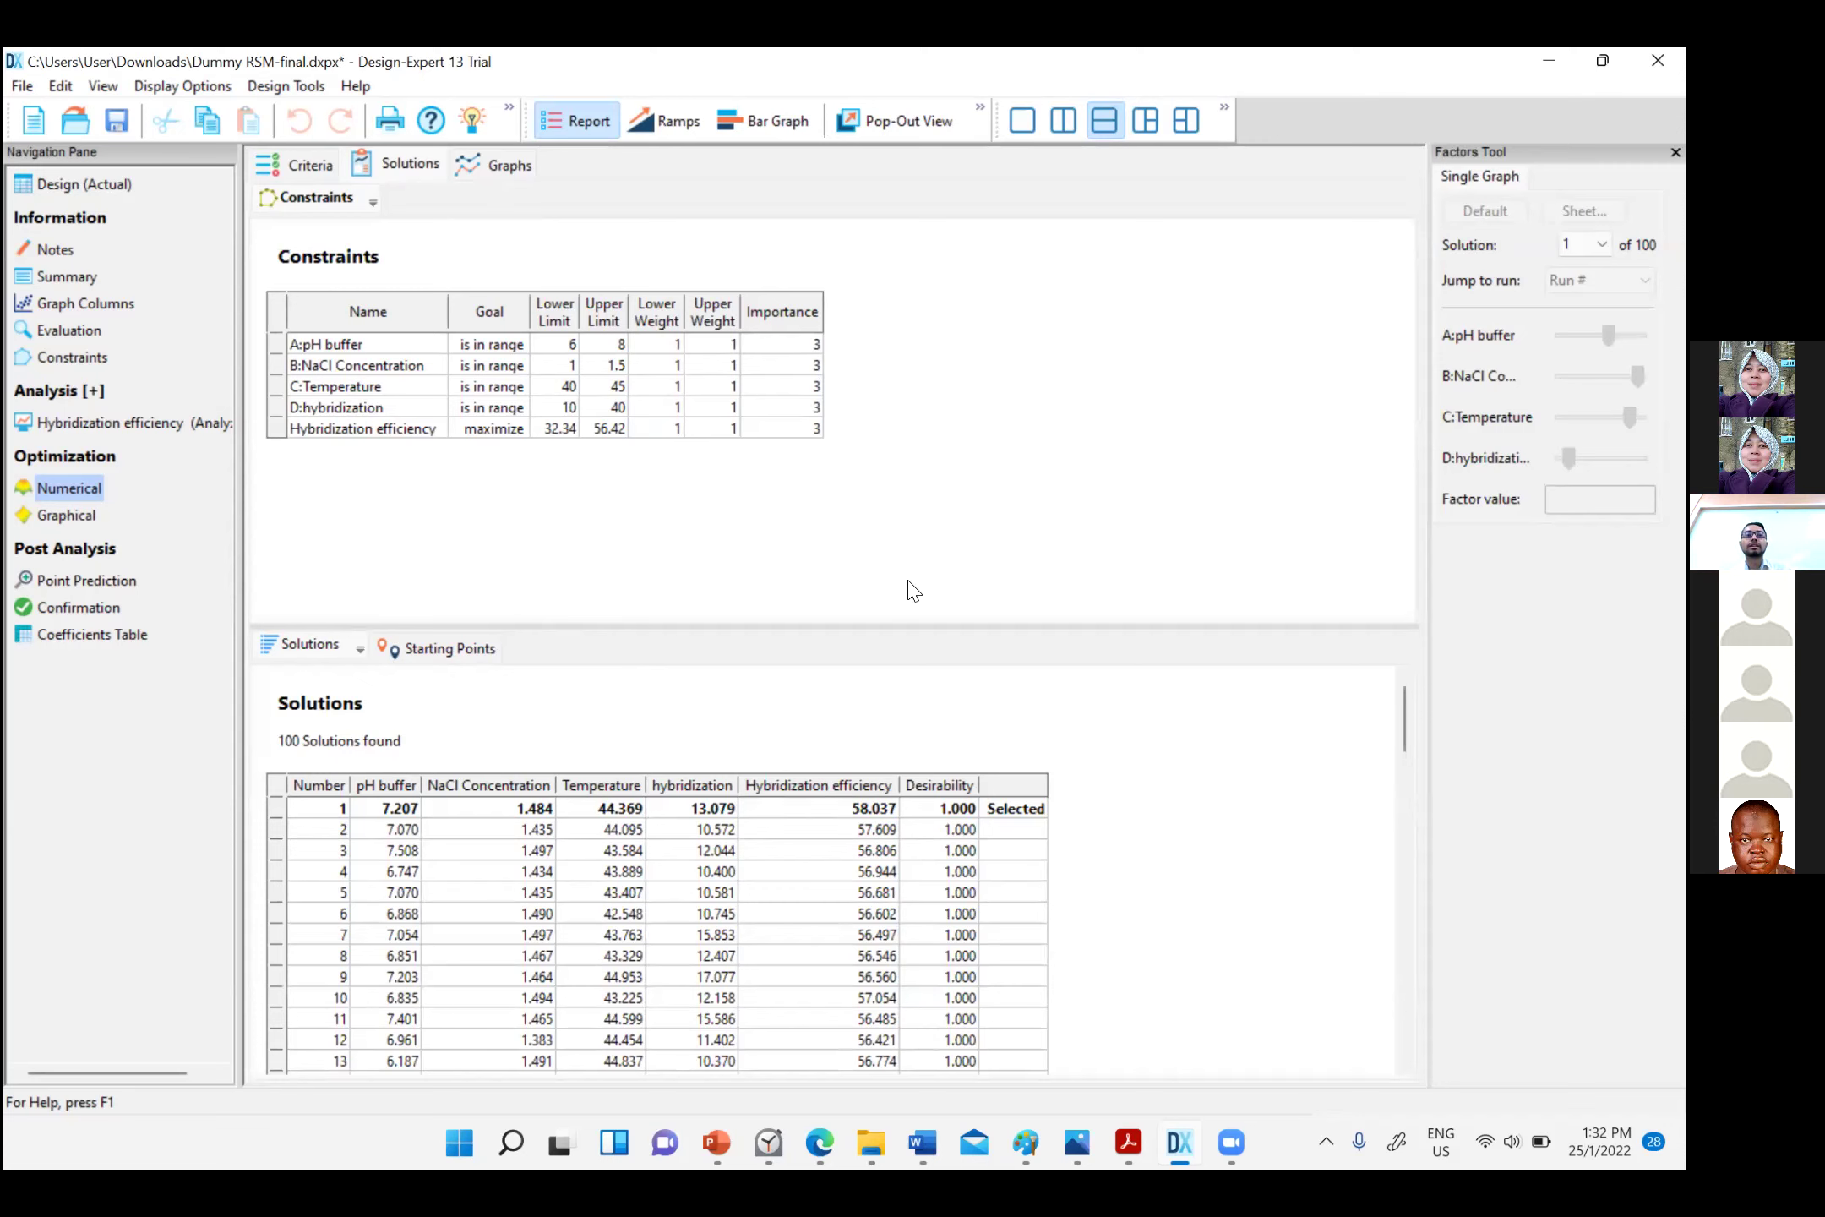
scroll(1006, 816, down, 12)
scroll(1006, 816, down, 5)
scroll(1019, 823, up, 17)
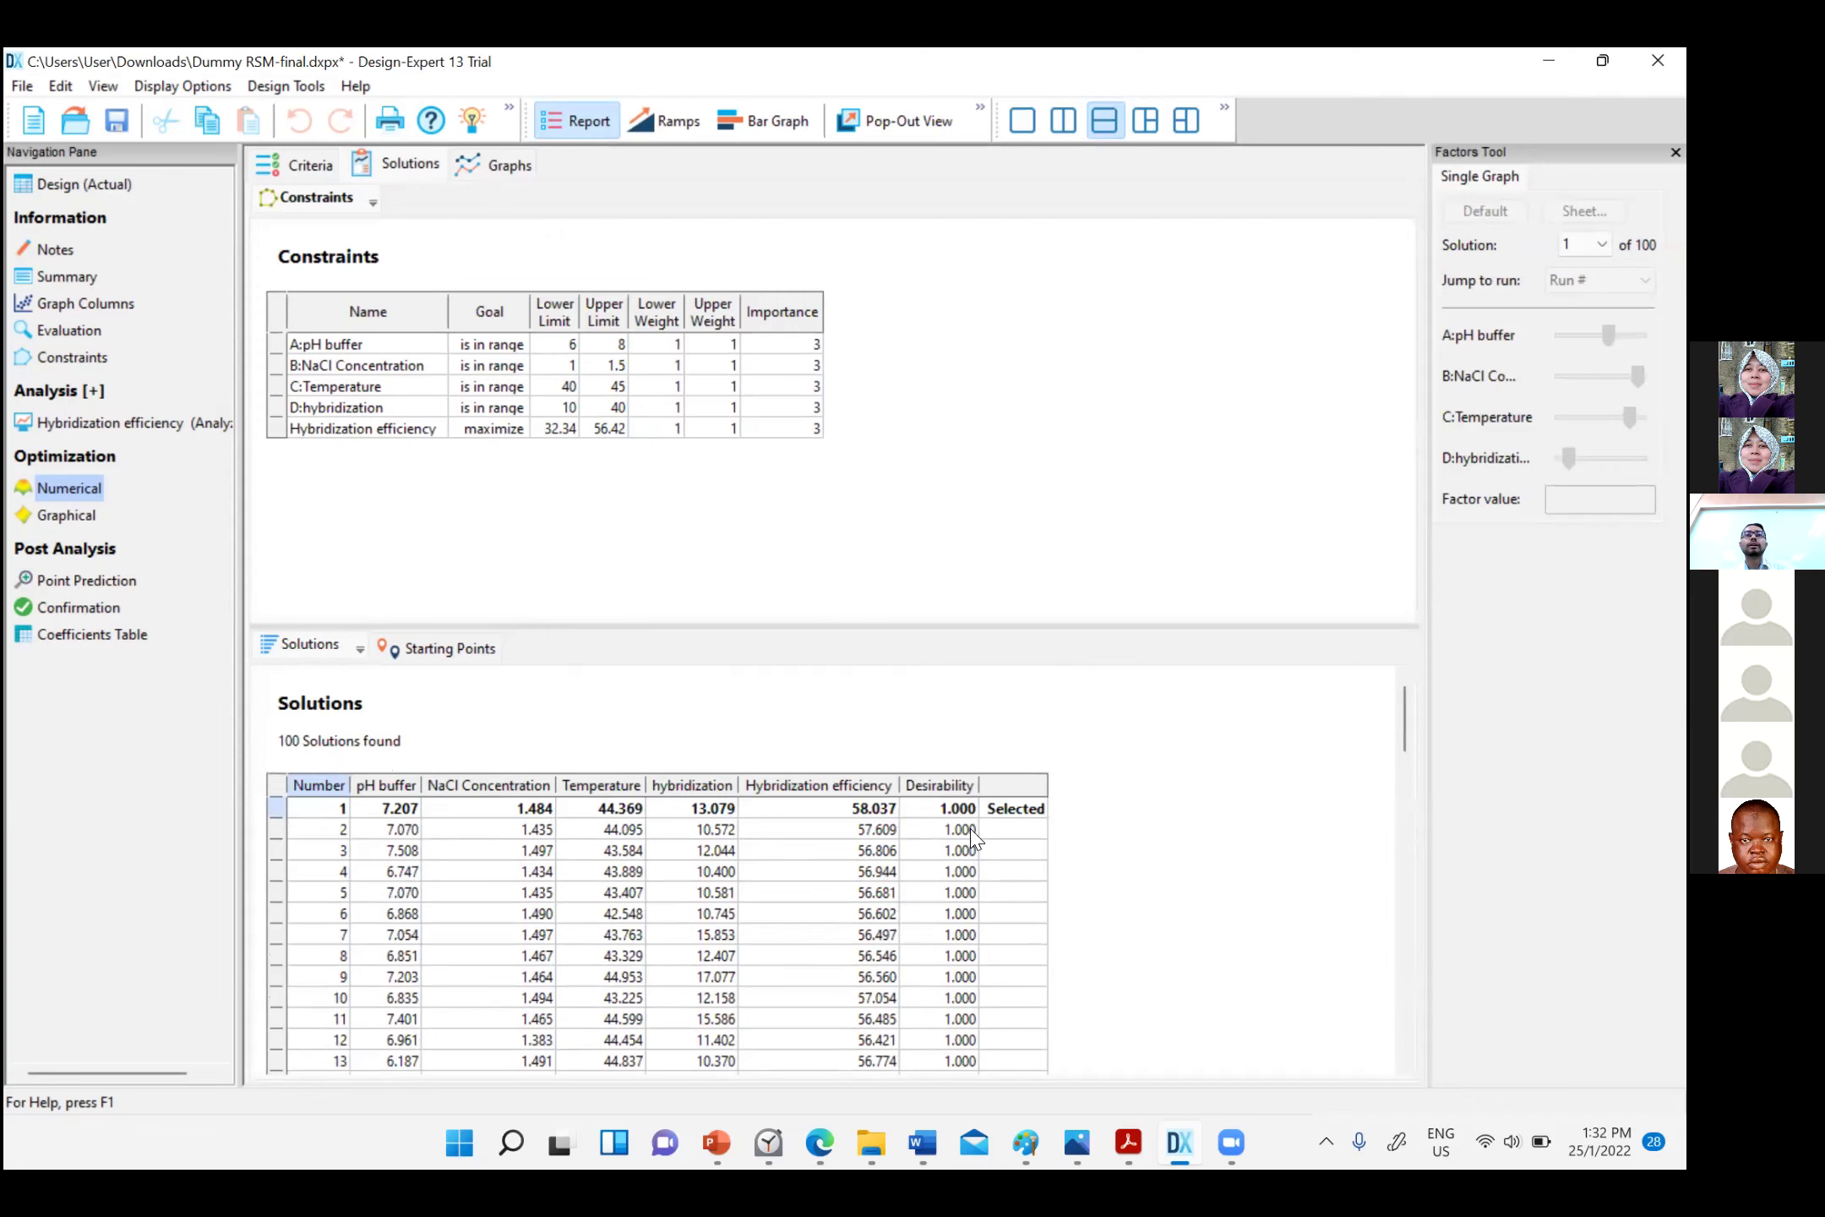
scroll(945, 832, down, 20)
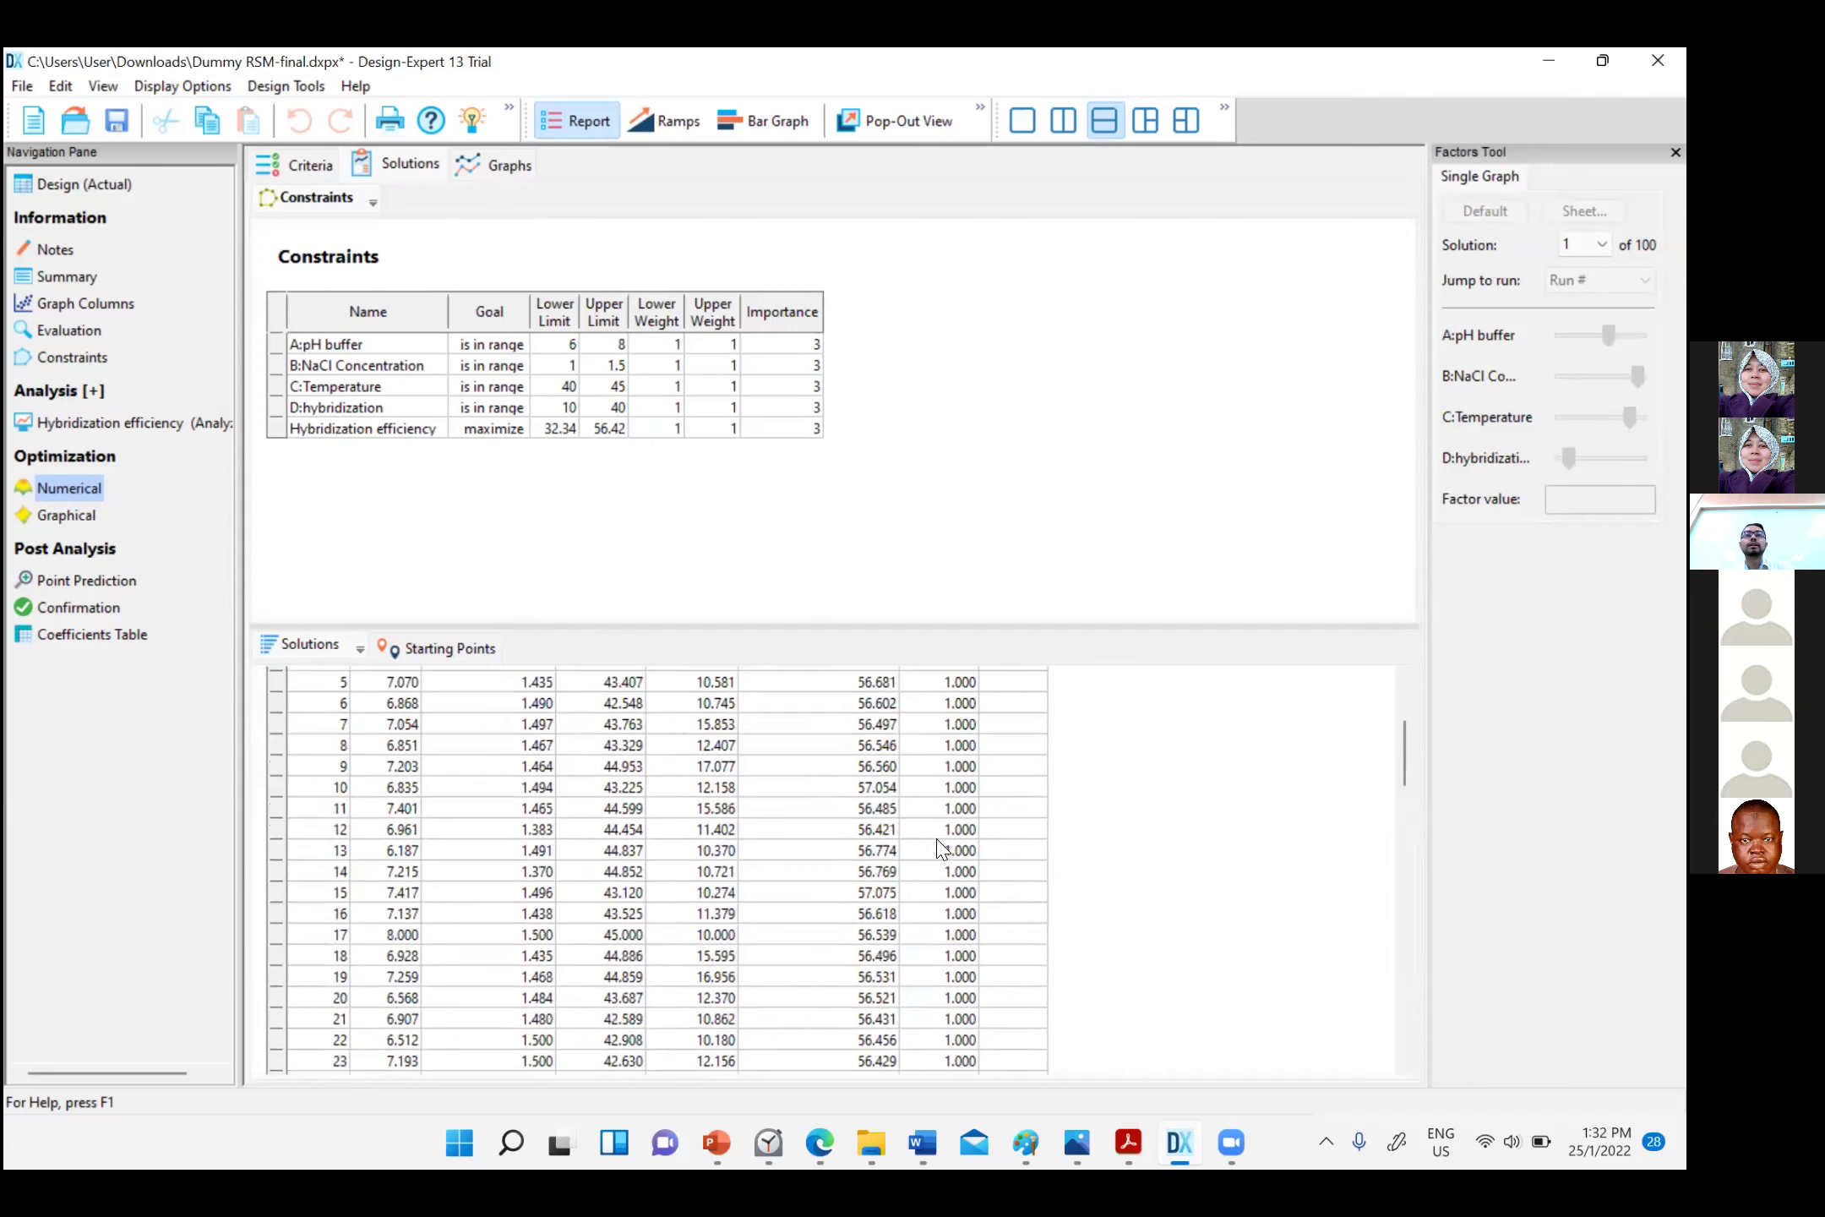
scroll(945, 850, up, 17)
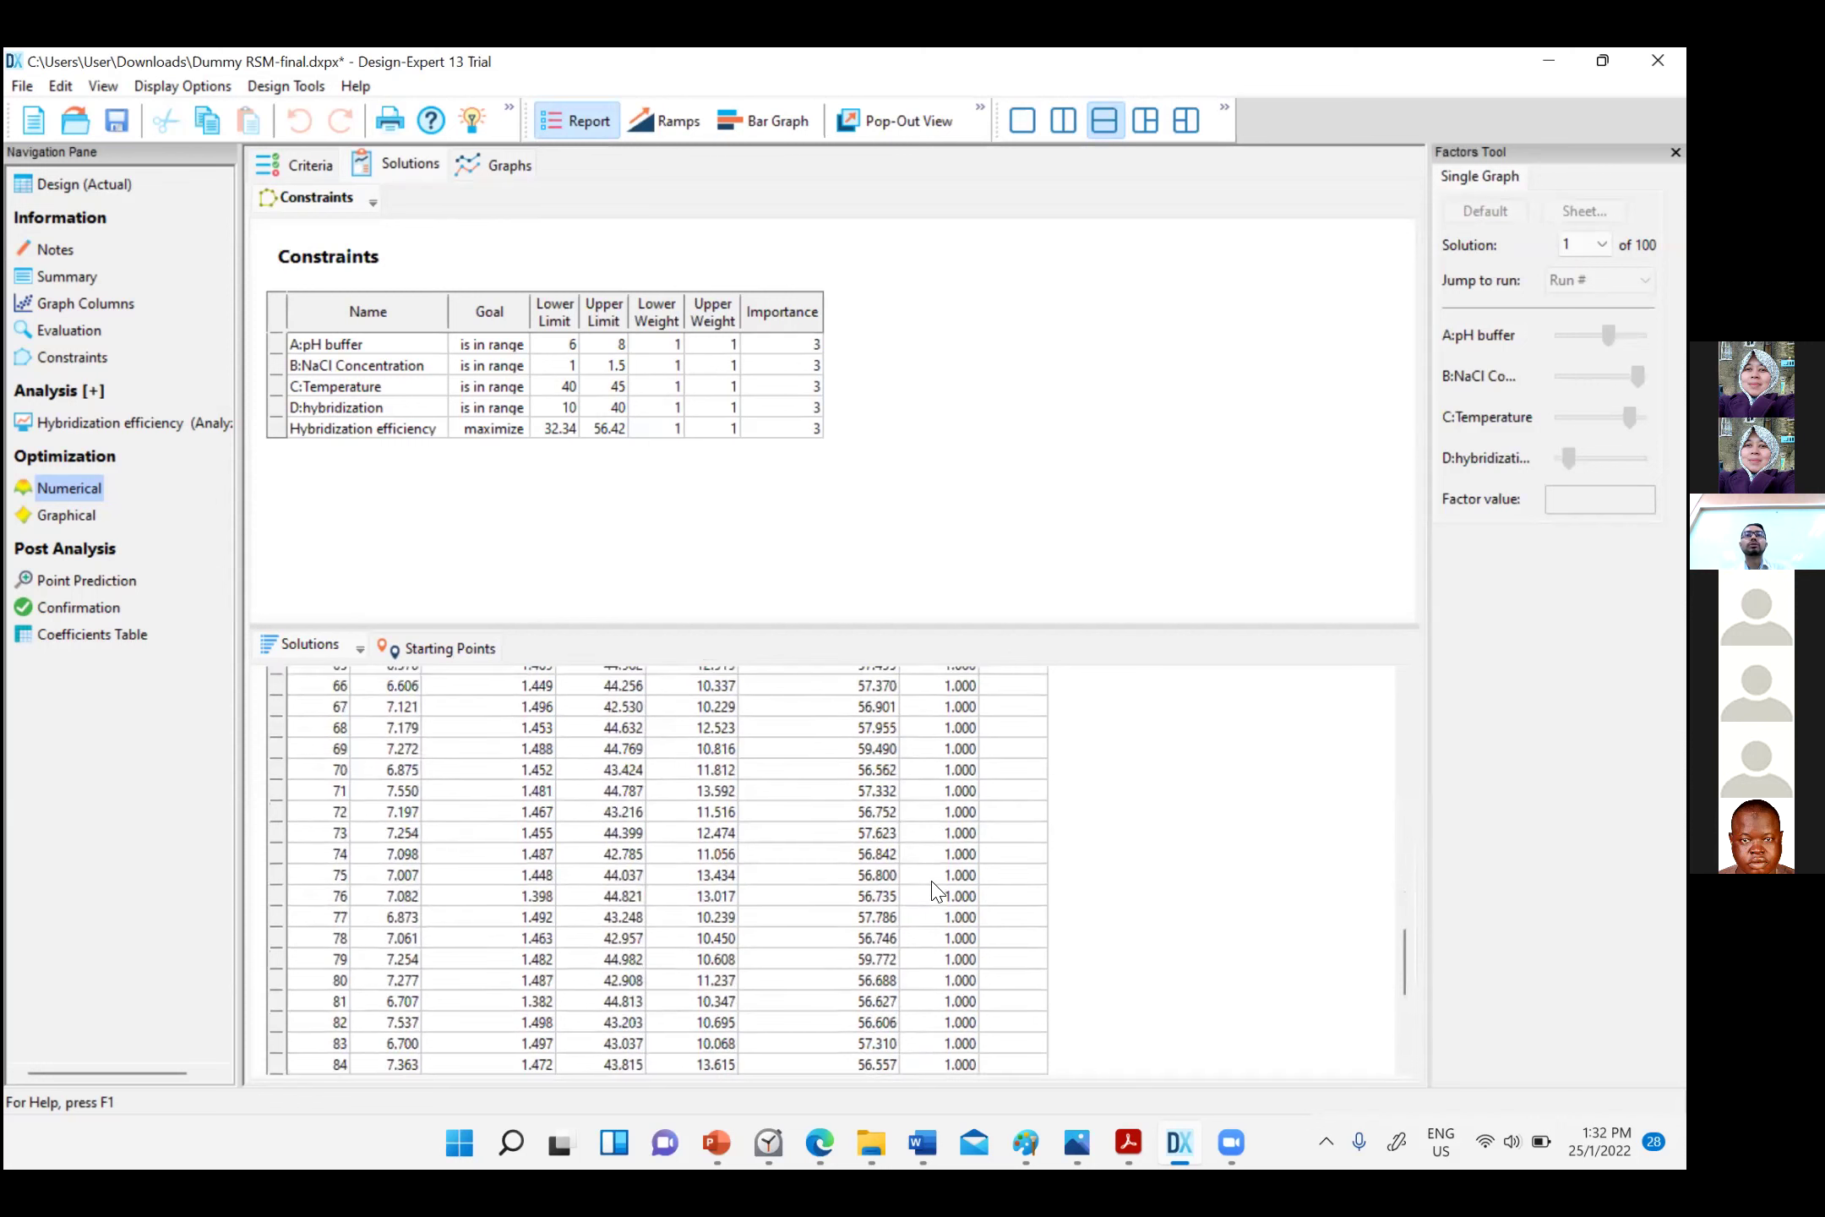
scroll(313, 824, up, 10)
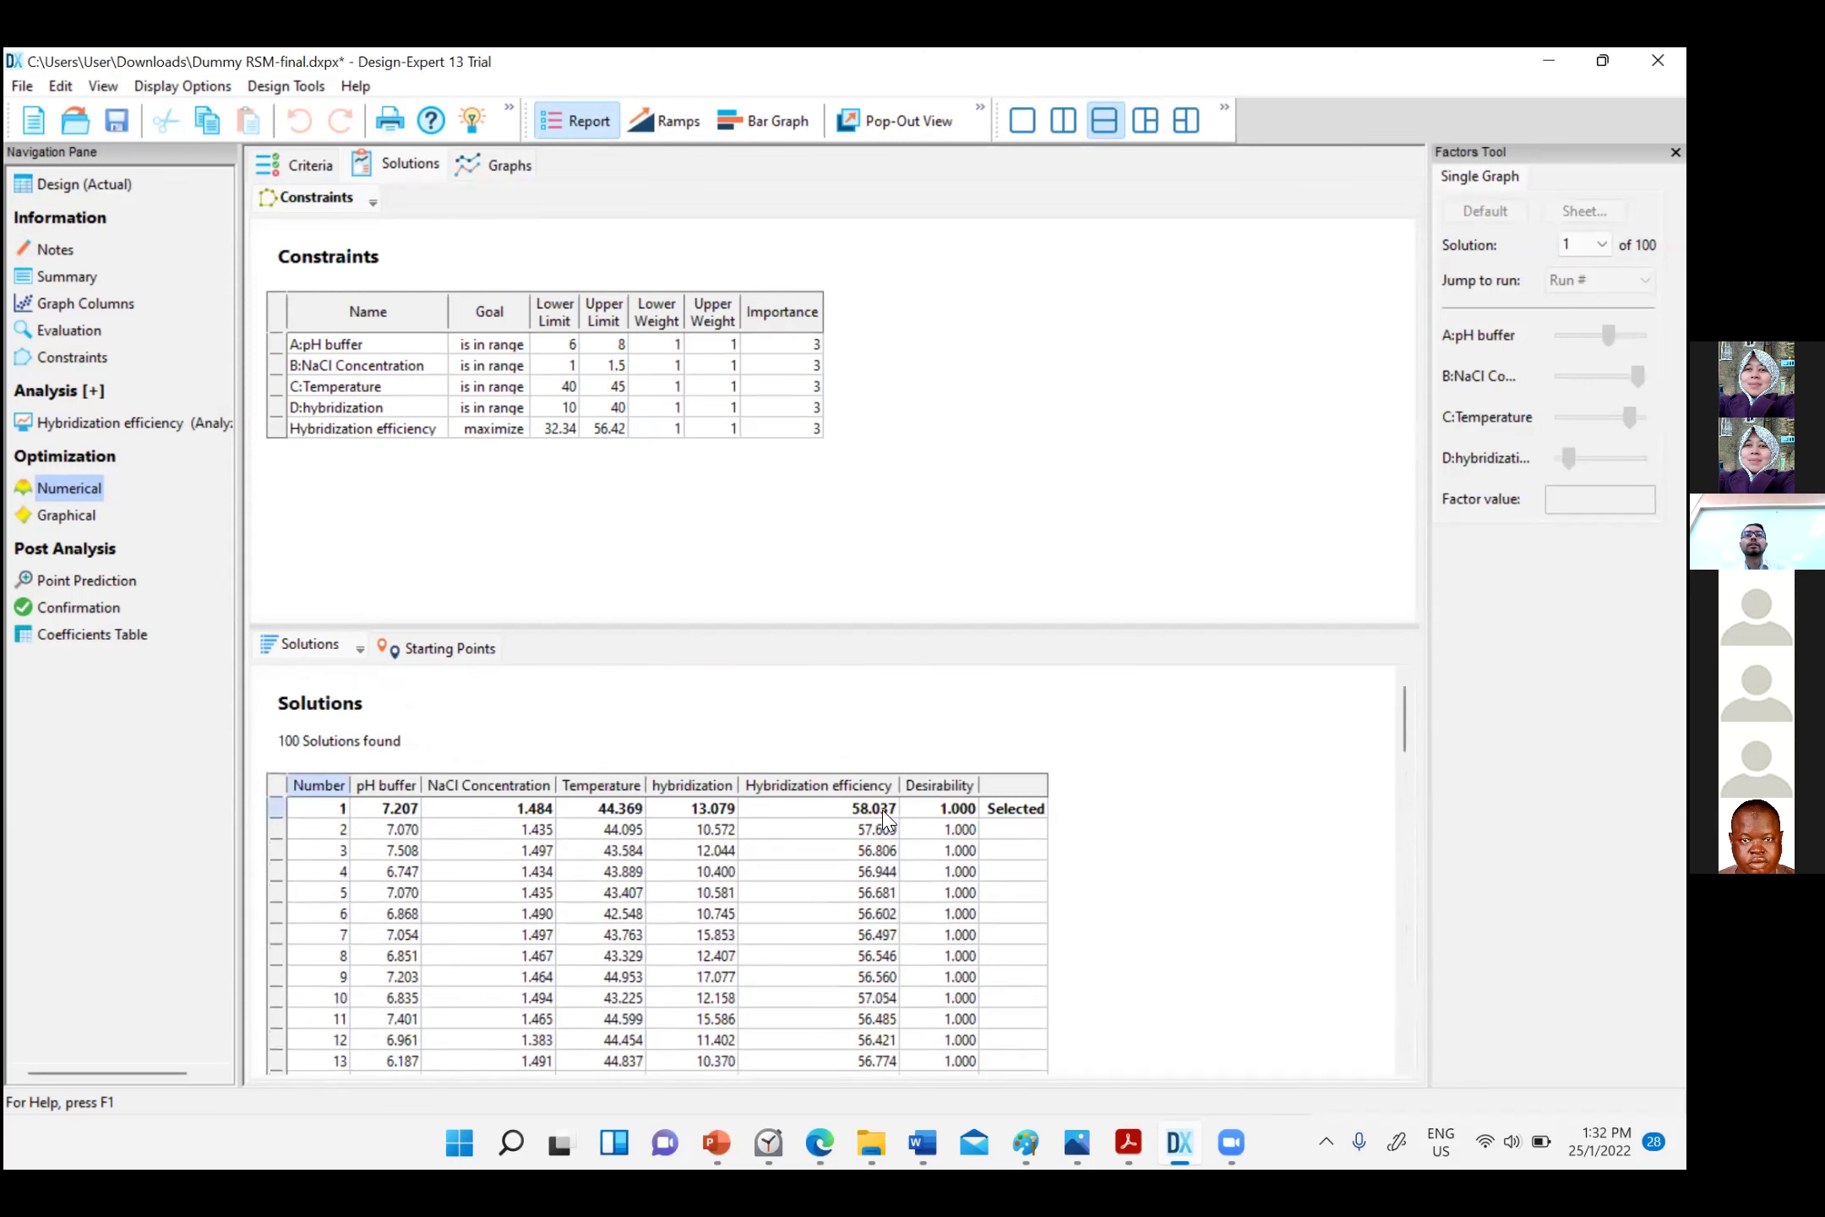
click(982, 812)
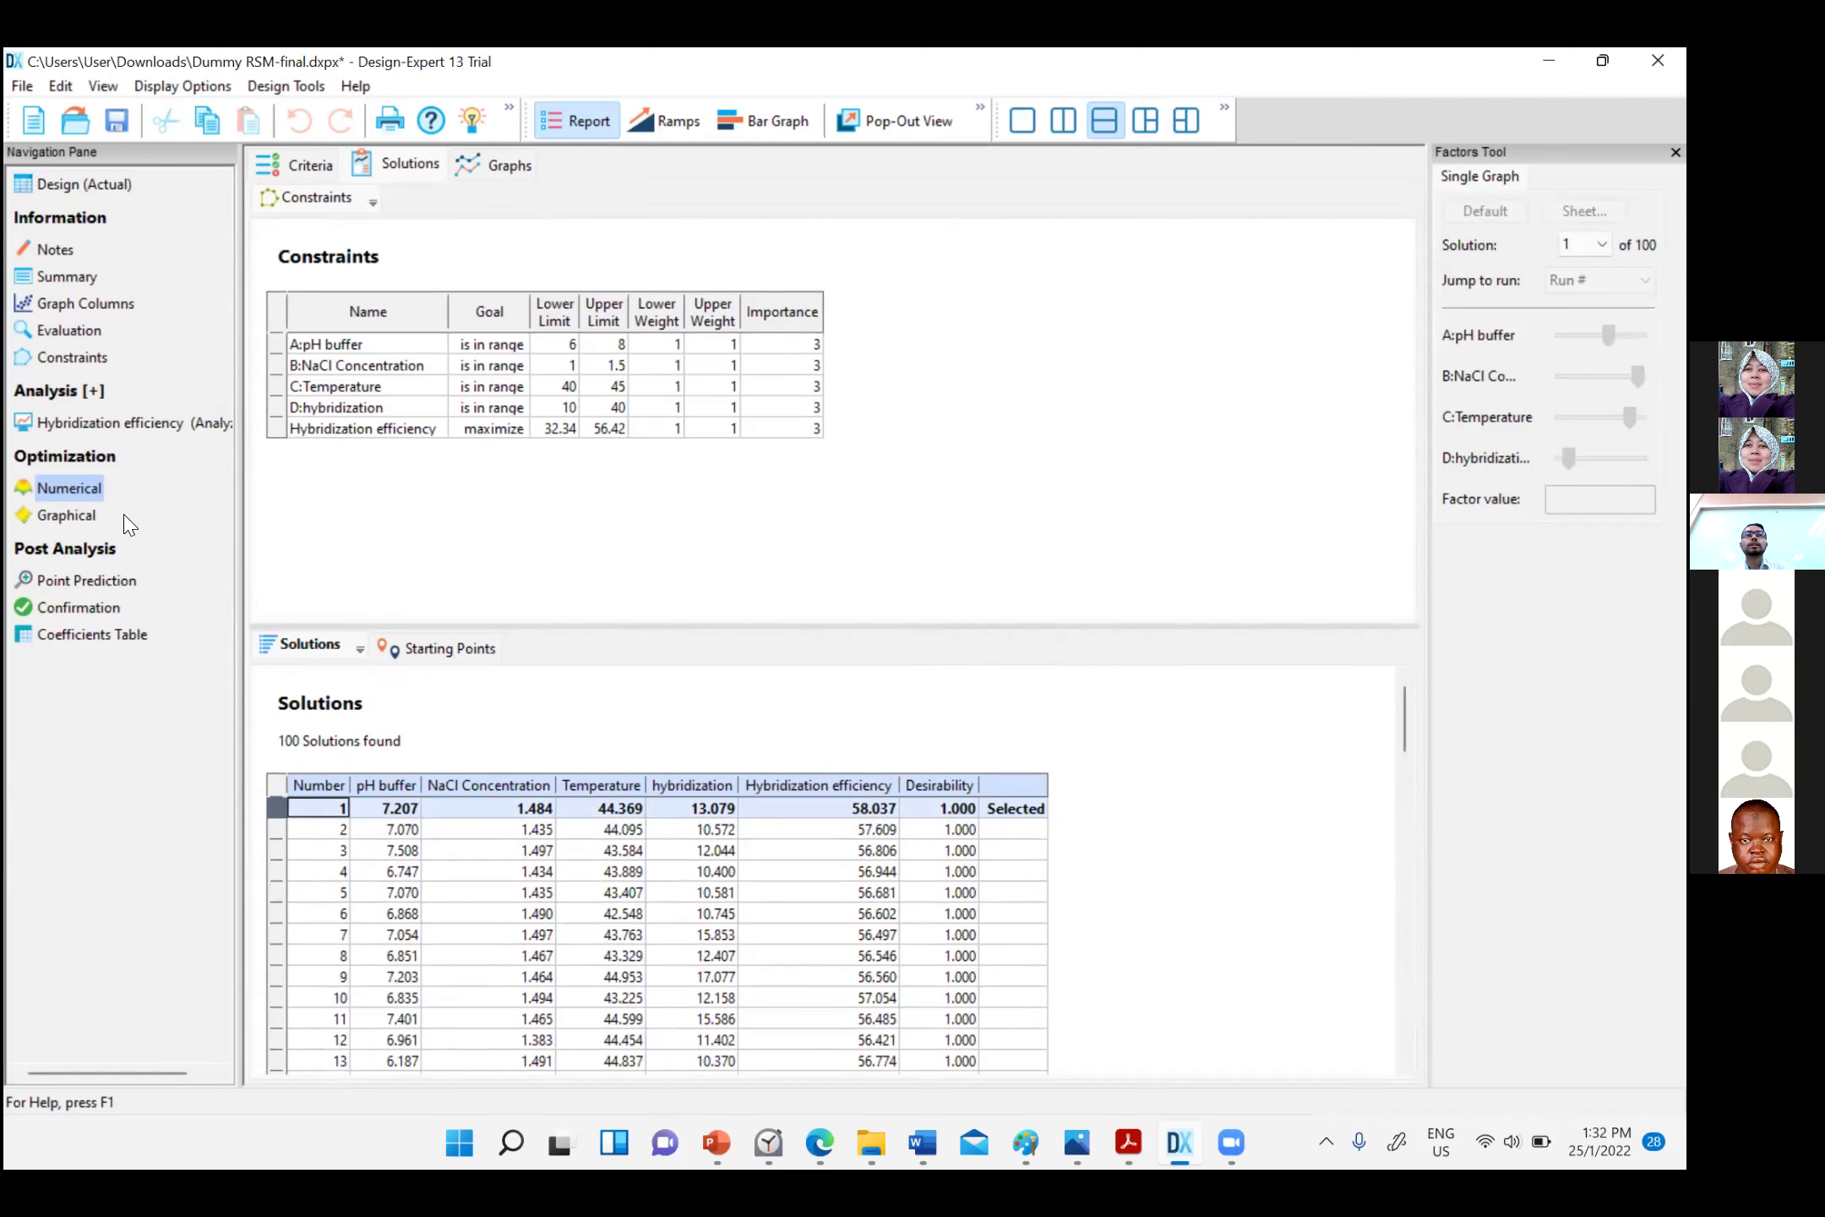
click(88, 519)
click(75, 490)
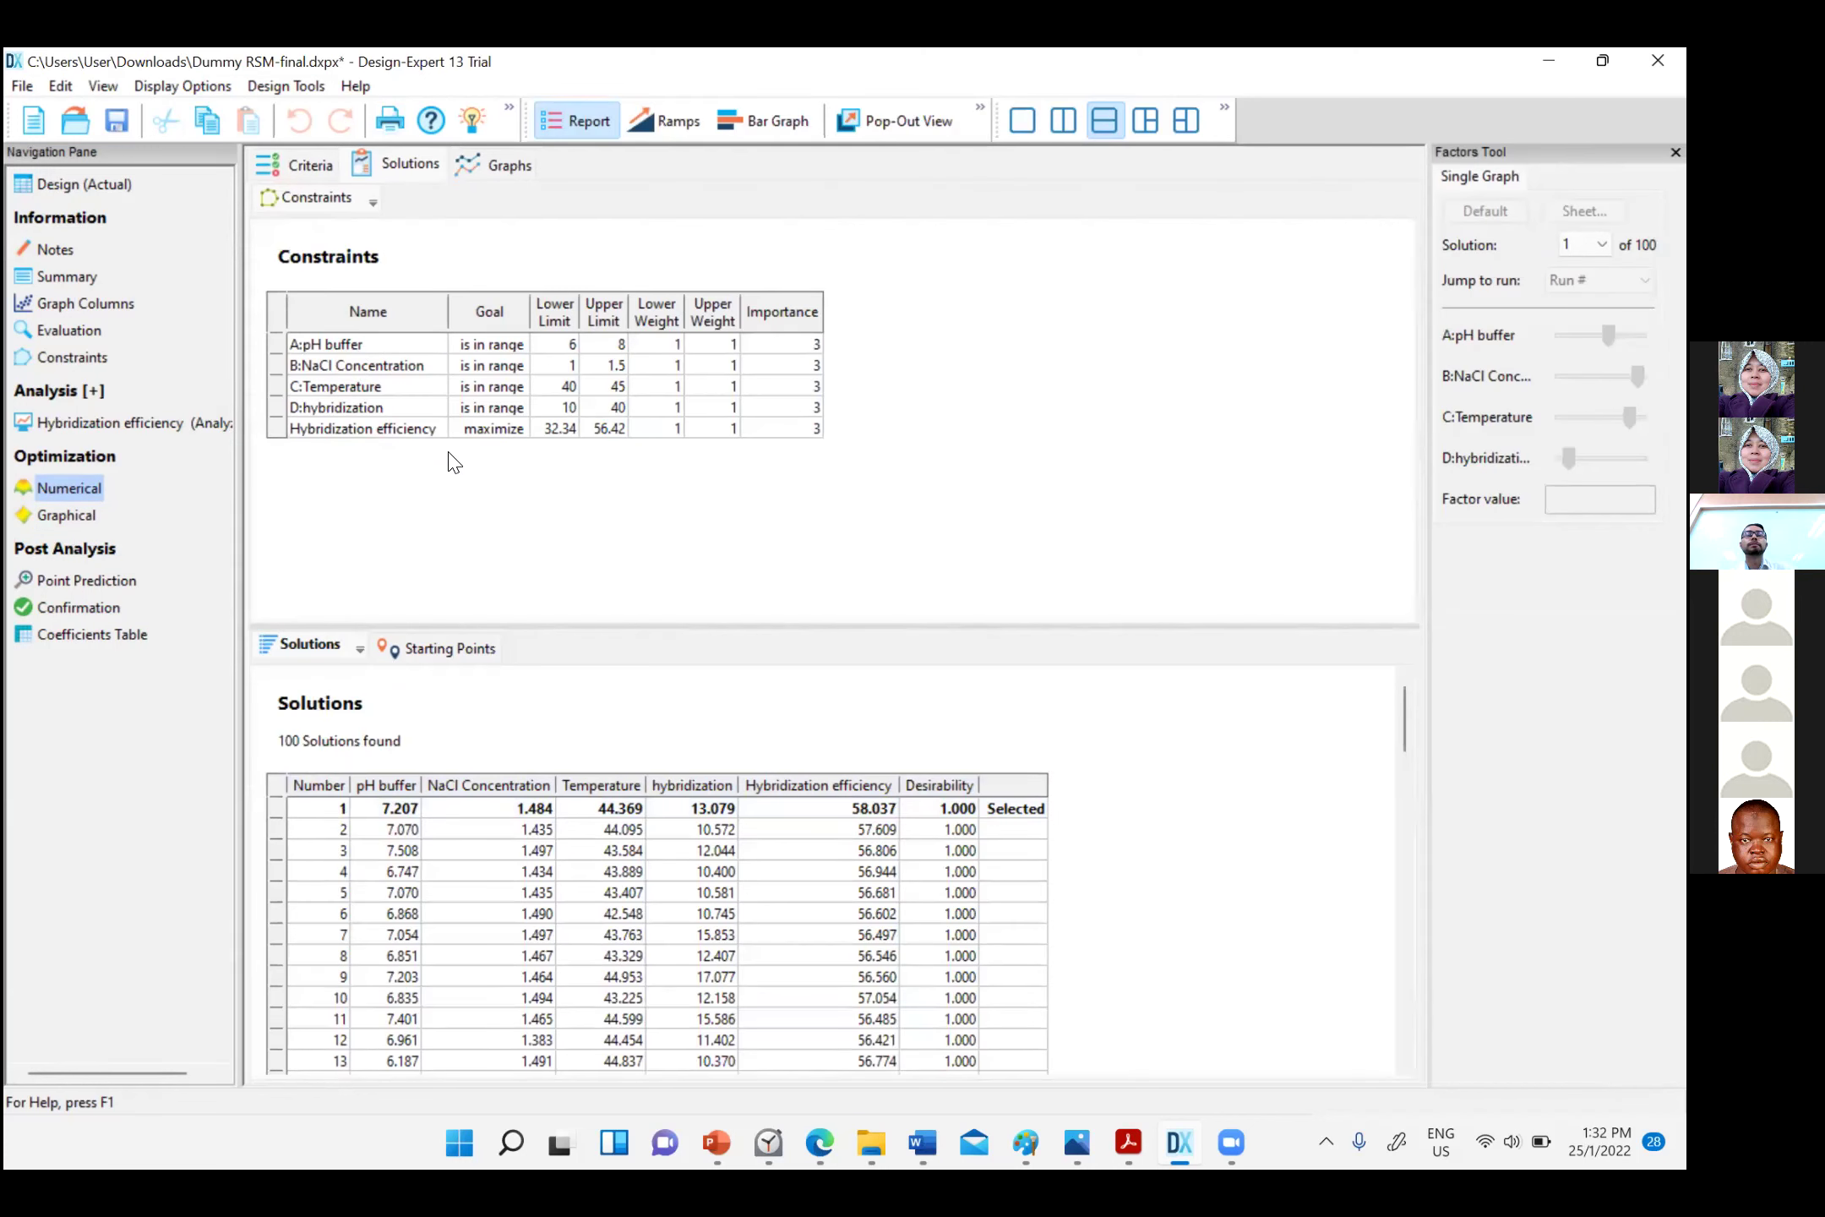
Show solution 1's point prediction: efficiency 58.0371, 95% CI 56.6829–59.3913
click(90, 583)
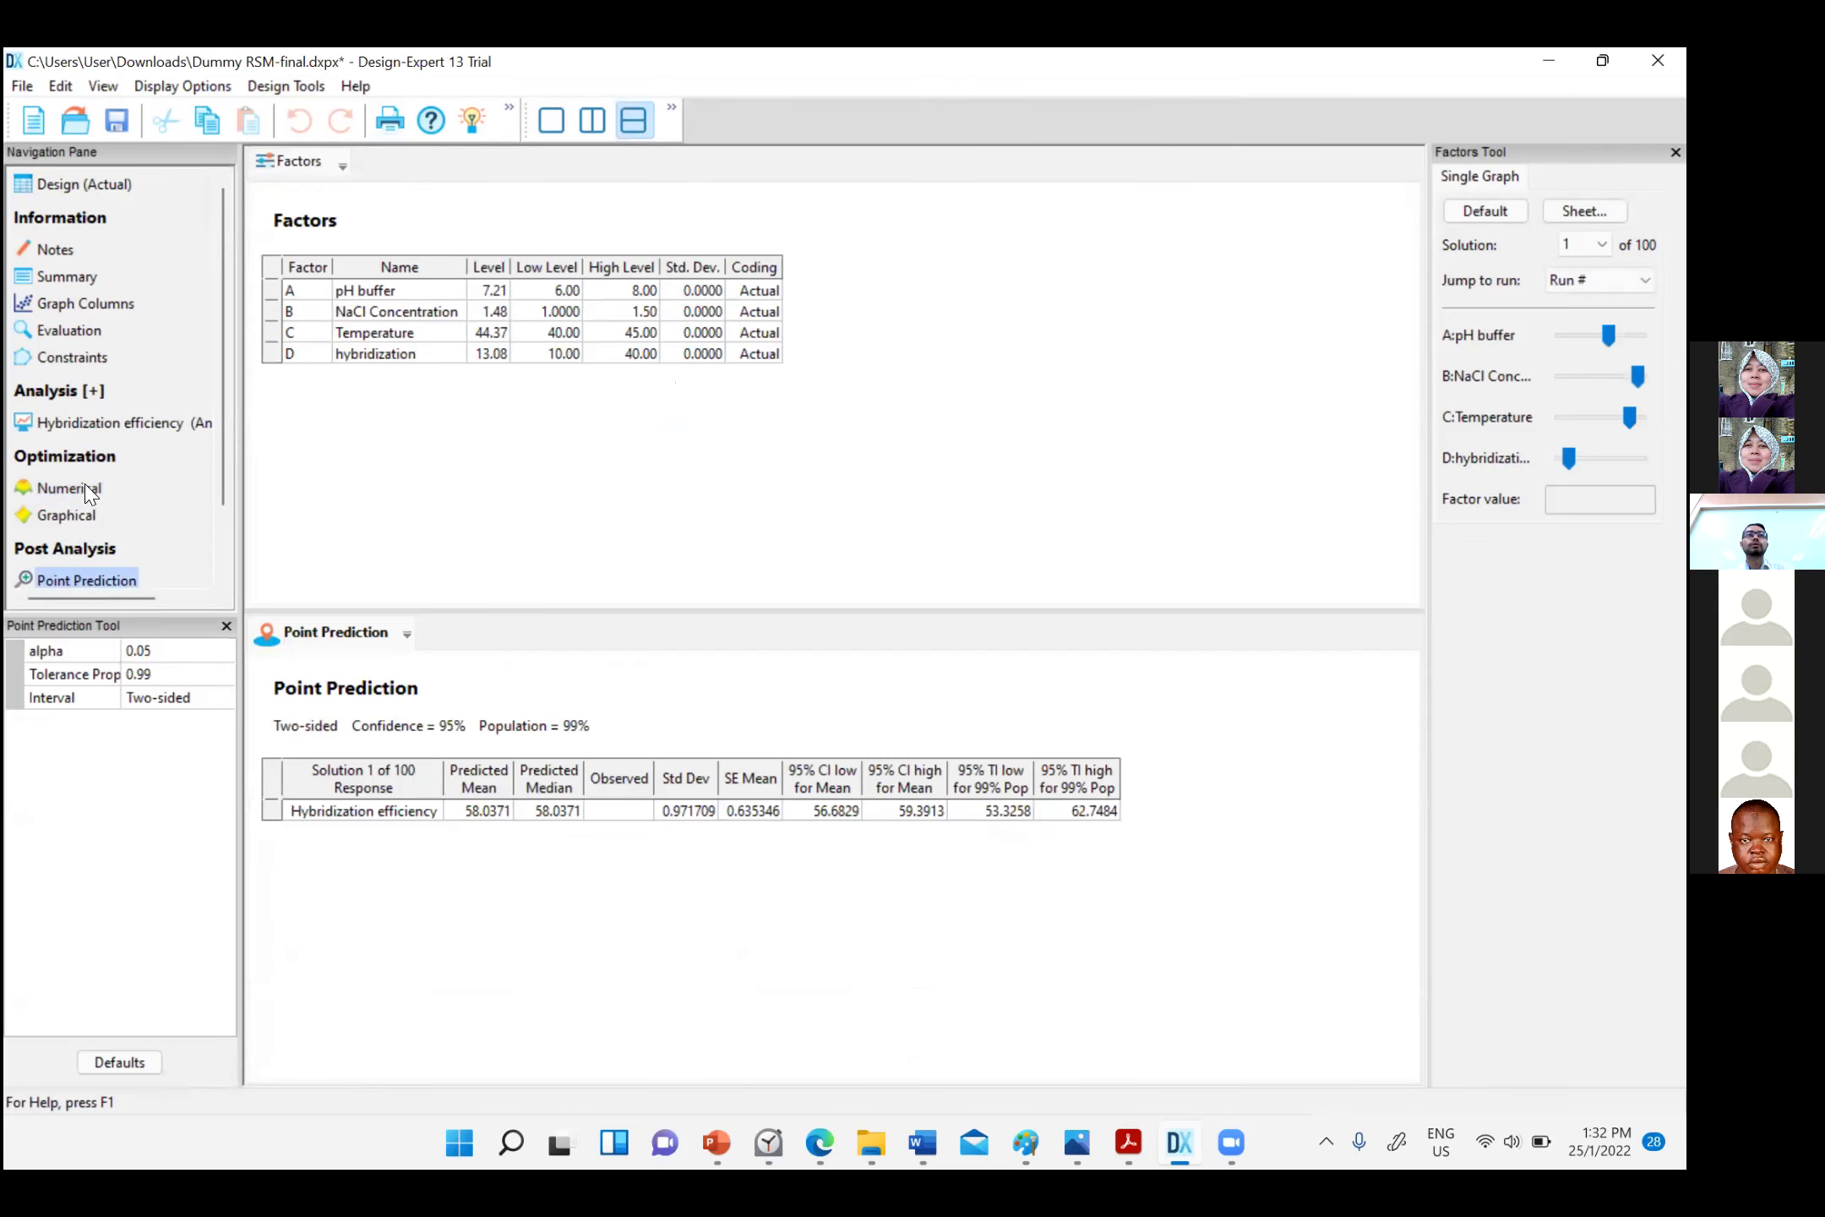
click(71, 522)
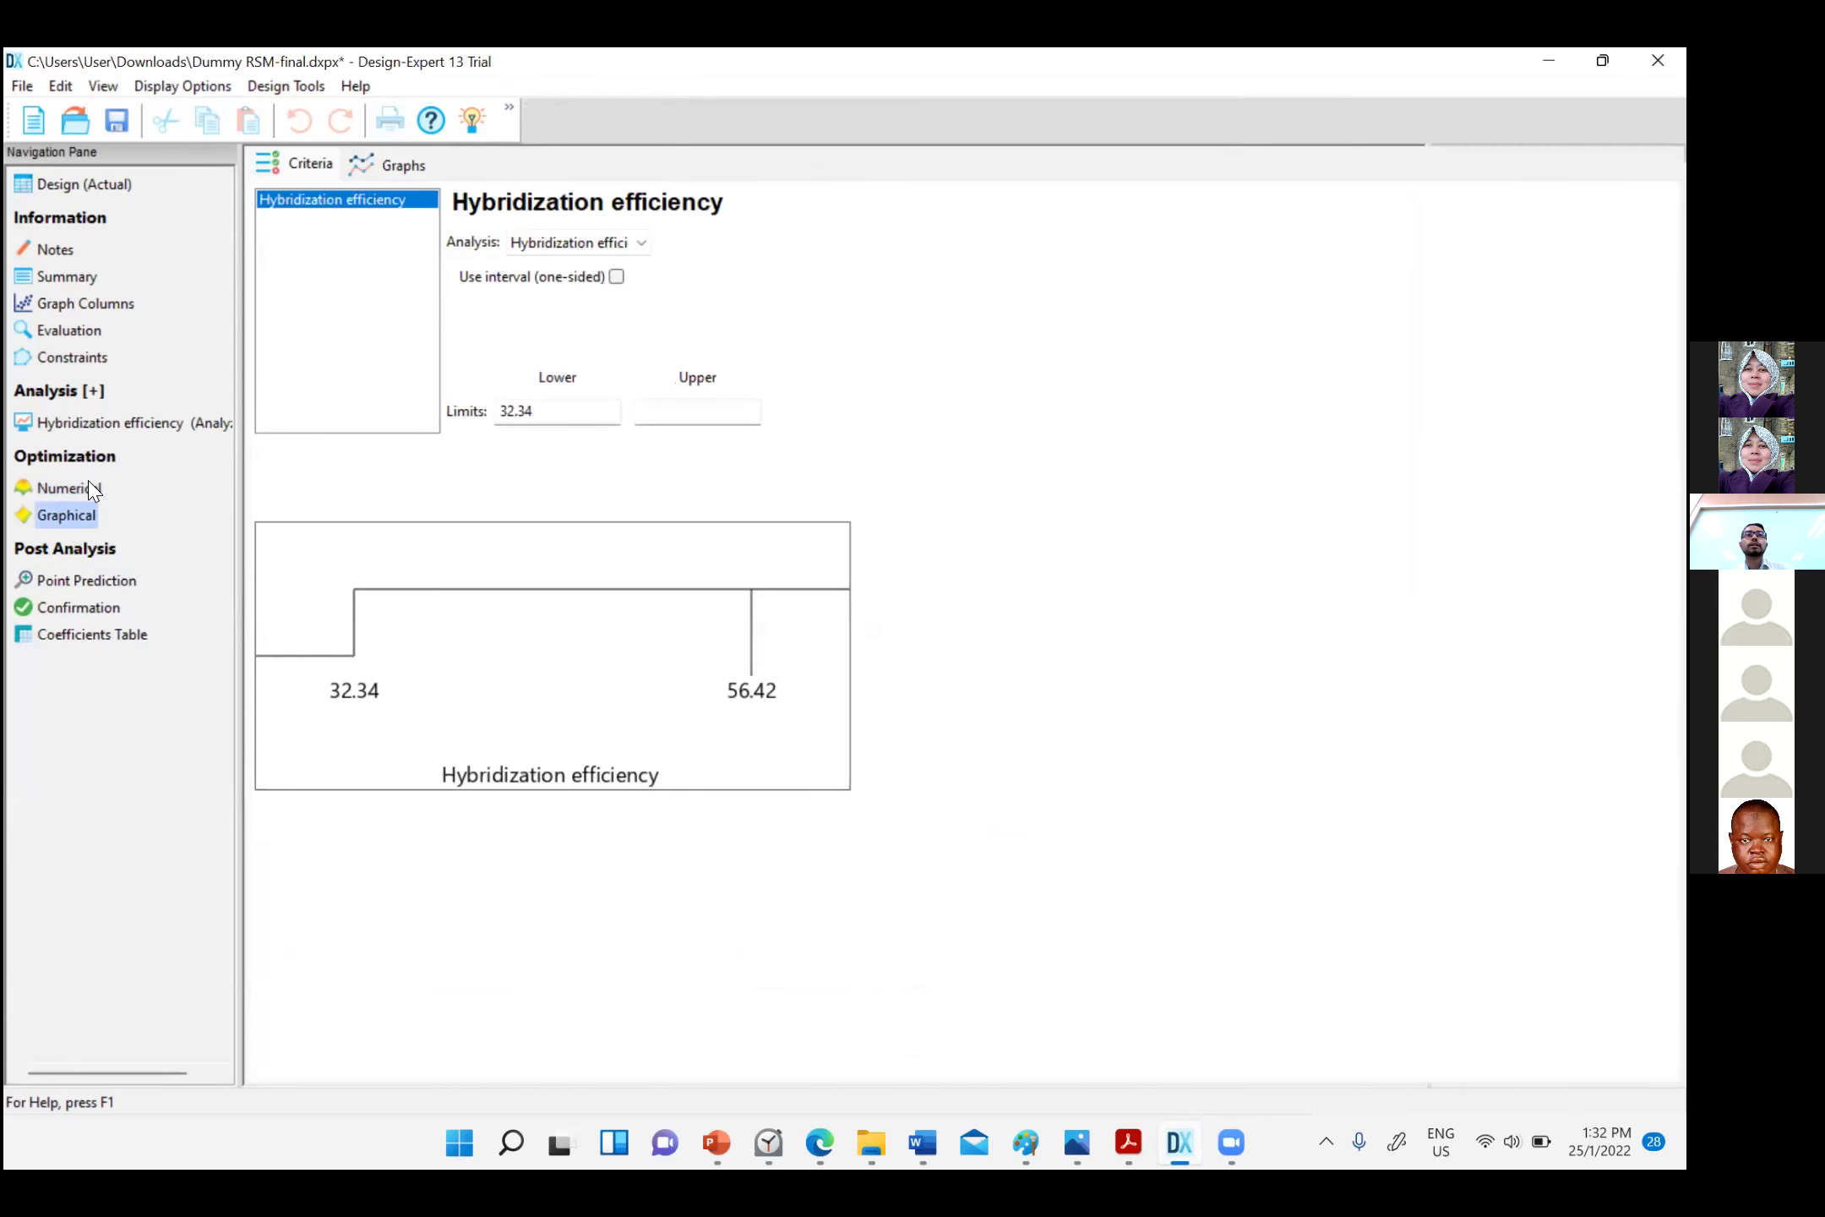
click(91, 490)
scroll(617, 794, down, 2)
scroll(711, 854, up, 2)
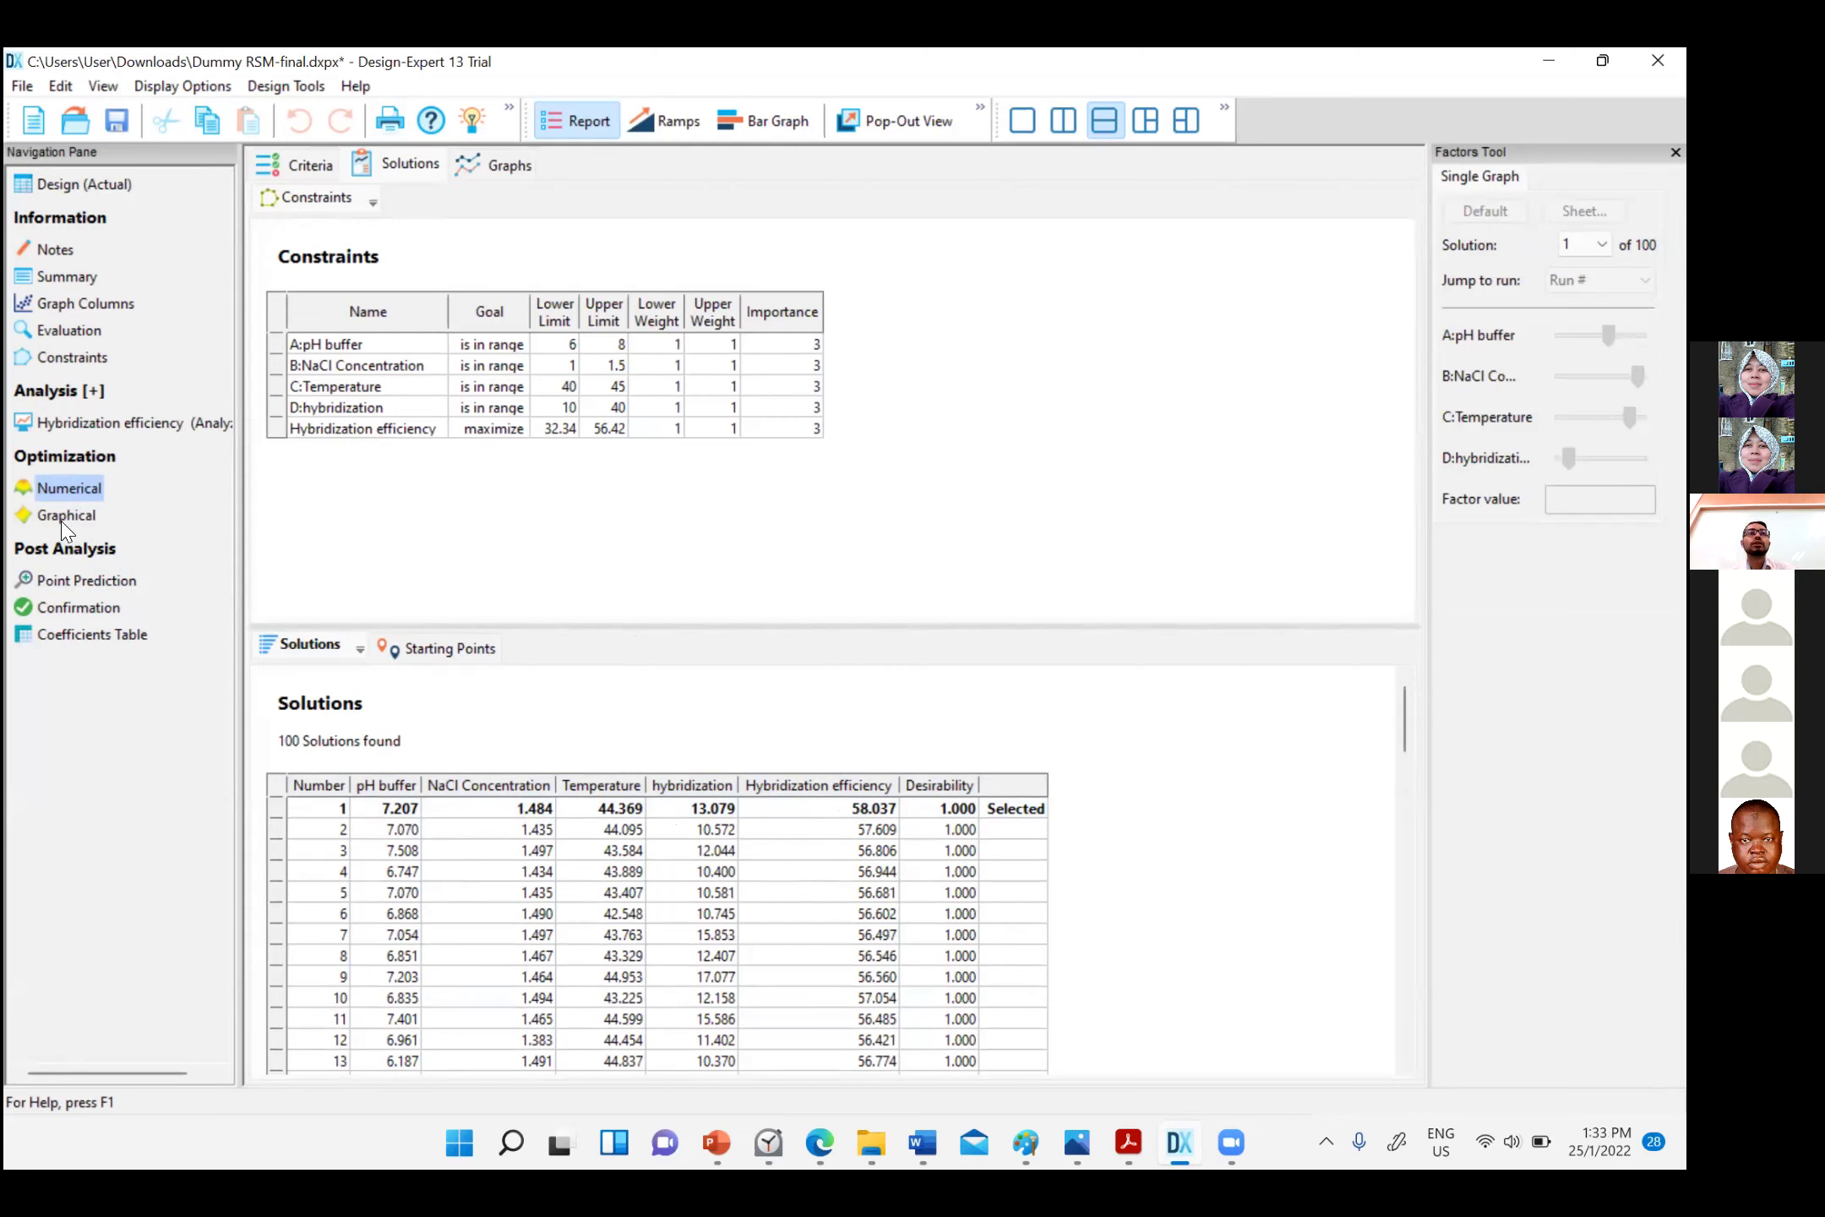
click(85, 583)
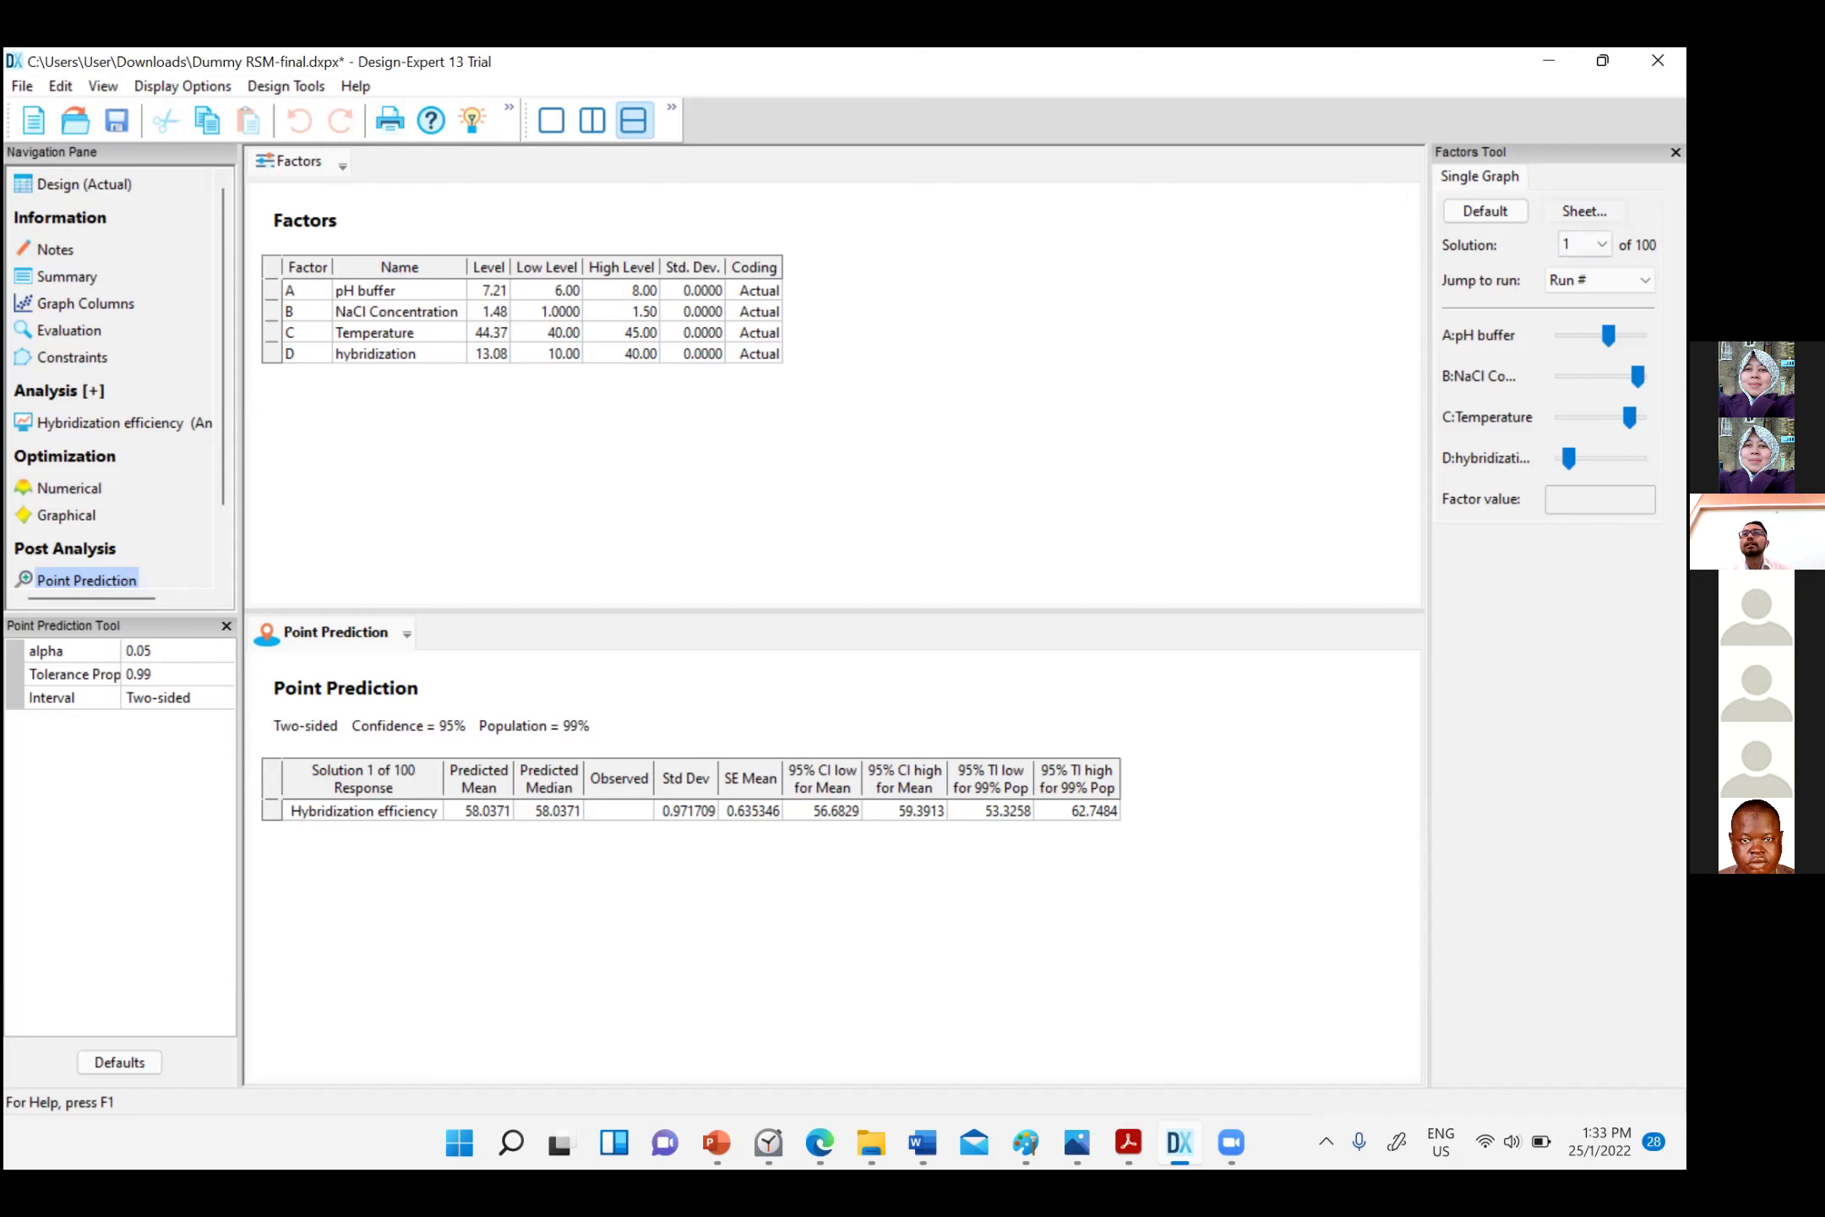
Set factor levels to pH 7.2, NaCl 1.5, temperature 44 and hybridization 13, predicting 57.9398
click(1585, 210)
click(290, 242)
click(300, 243)
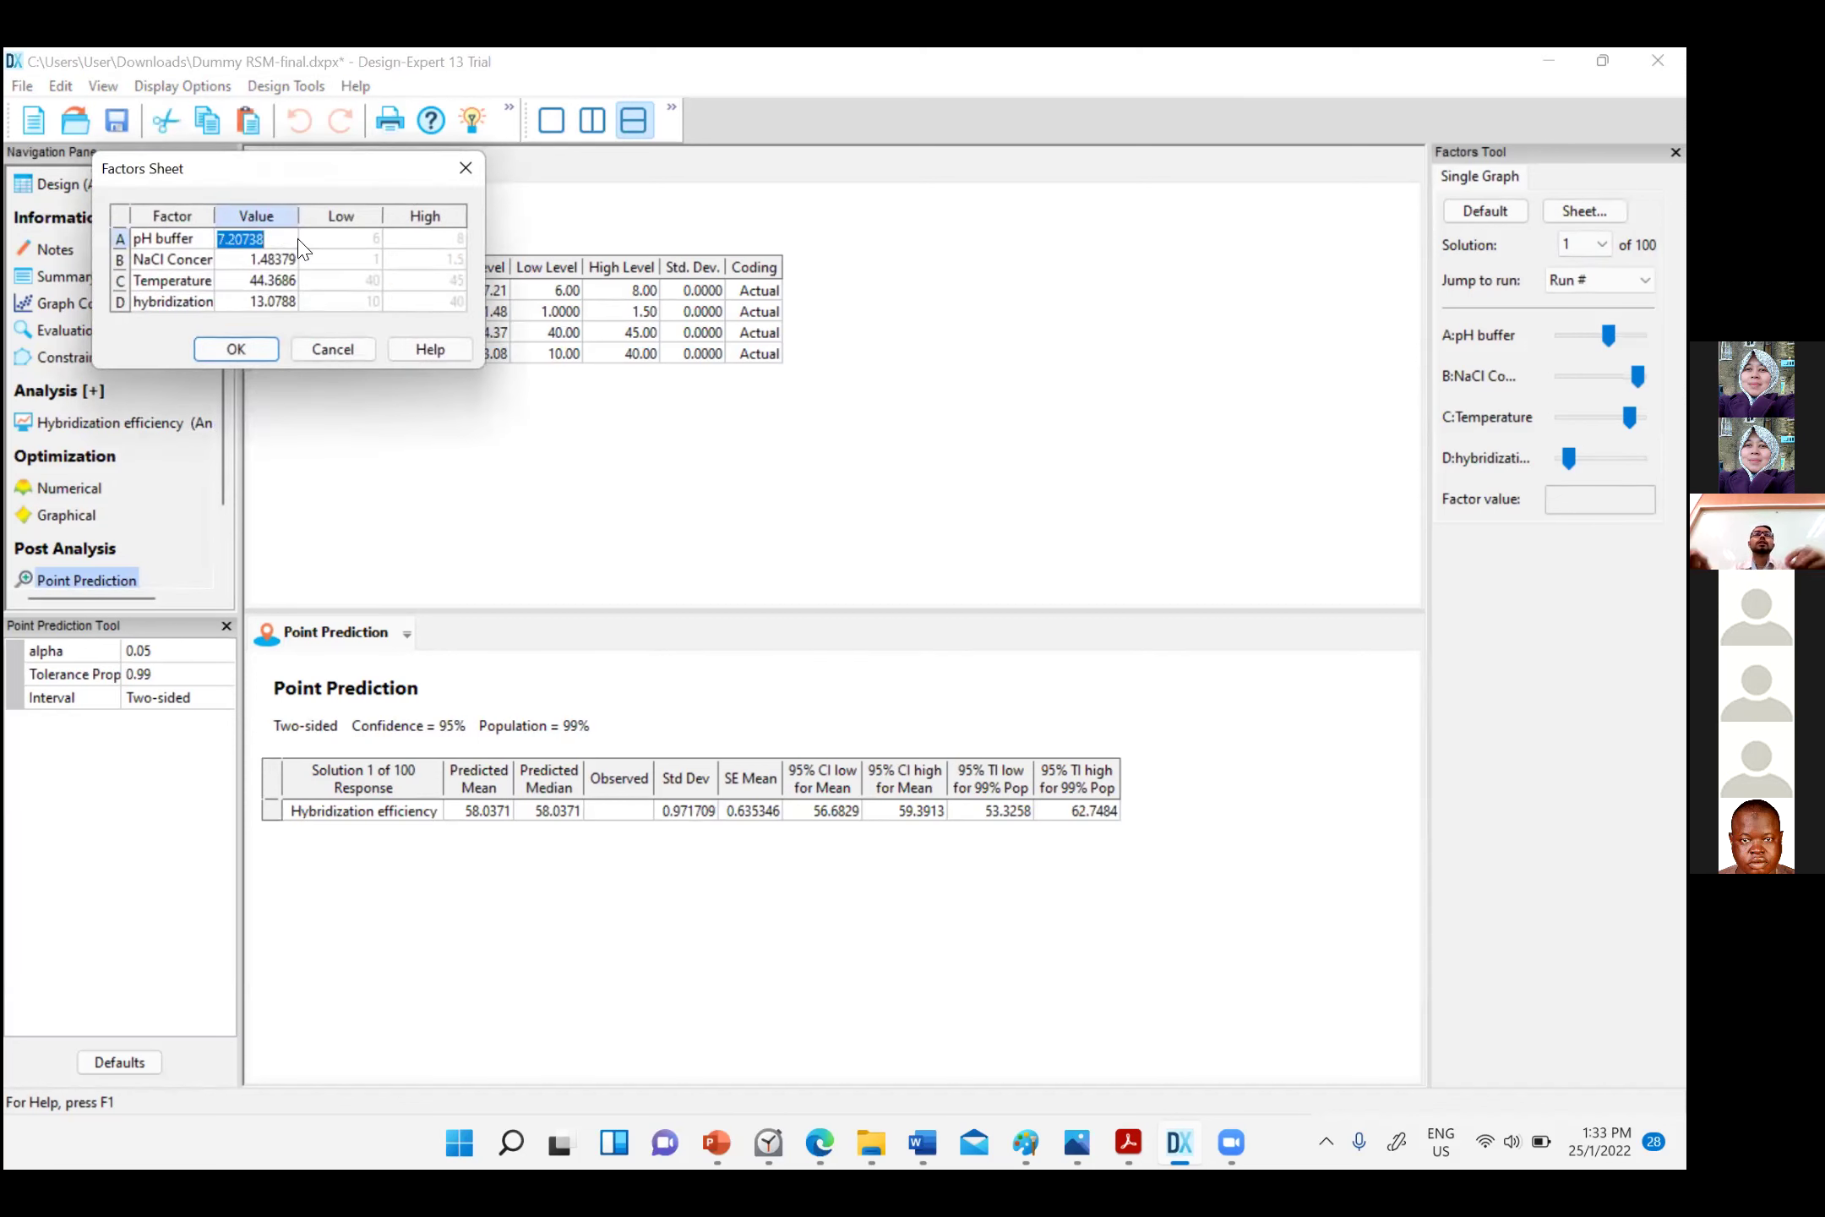
text(7.2)
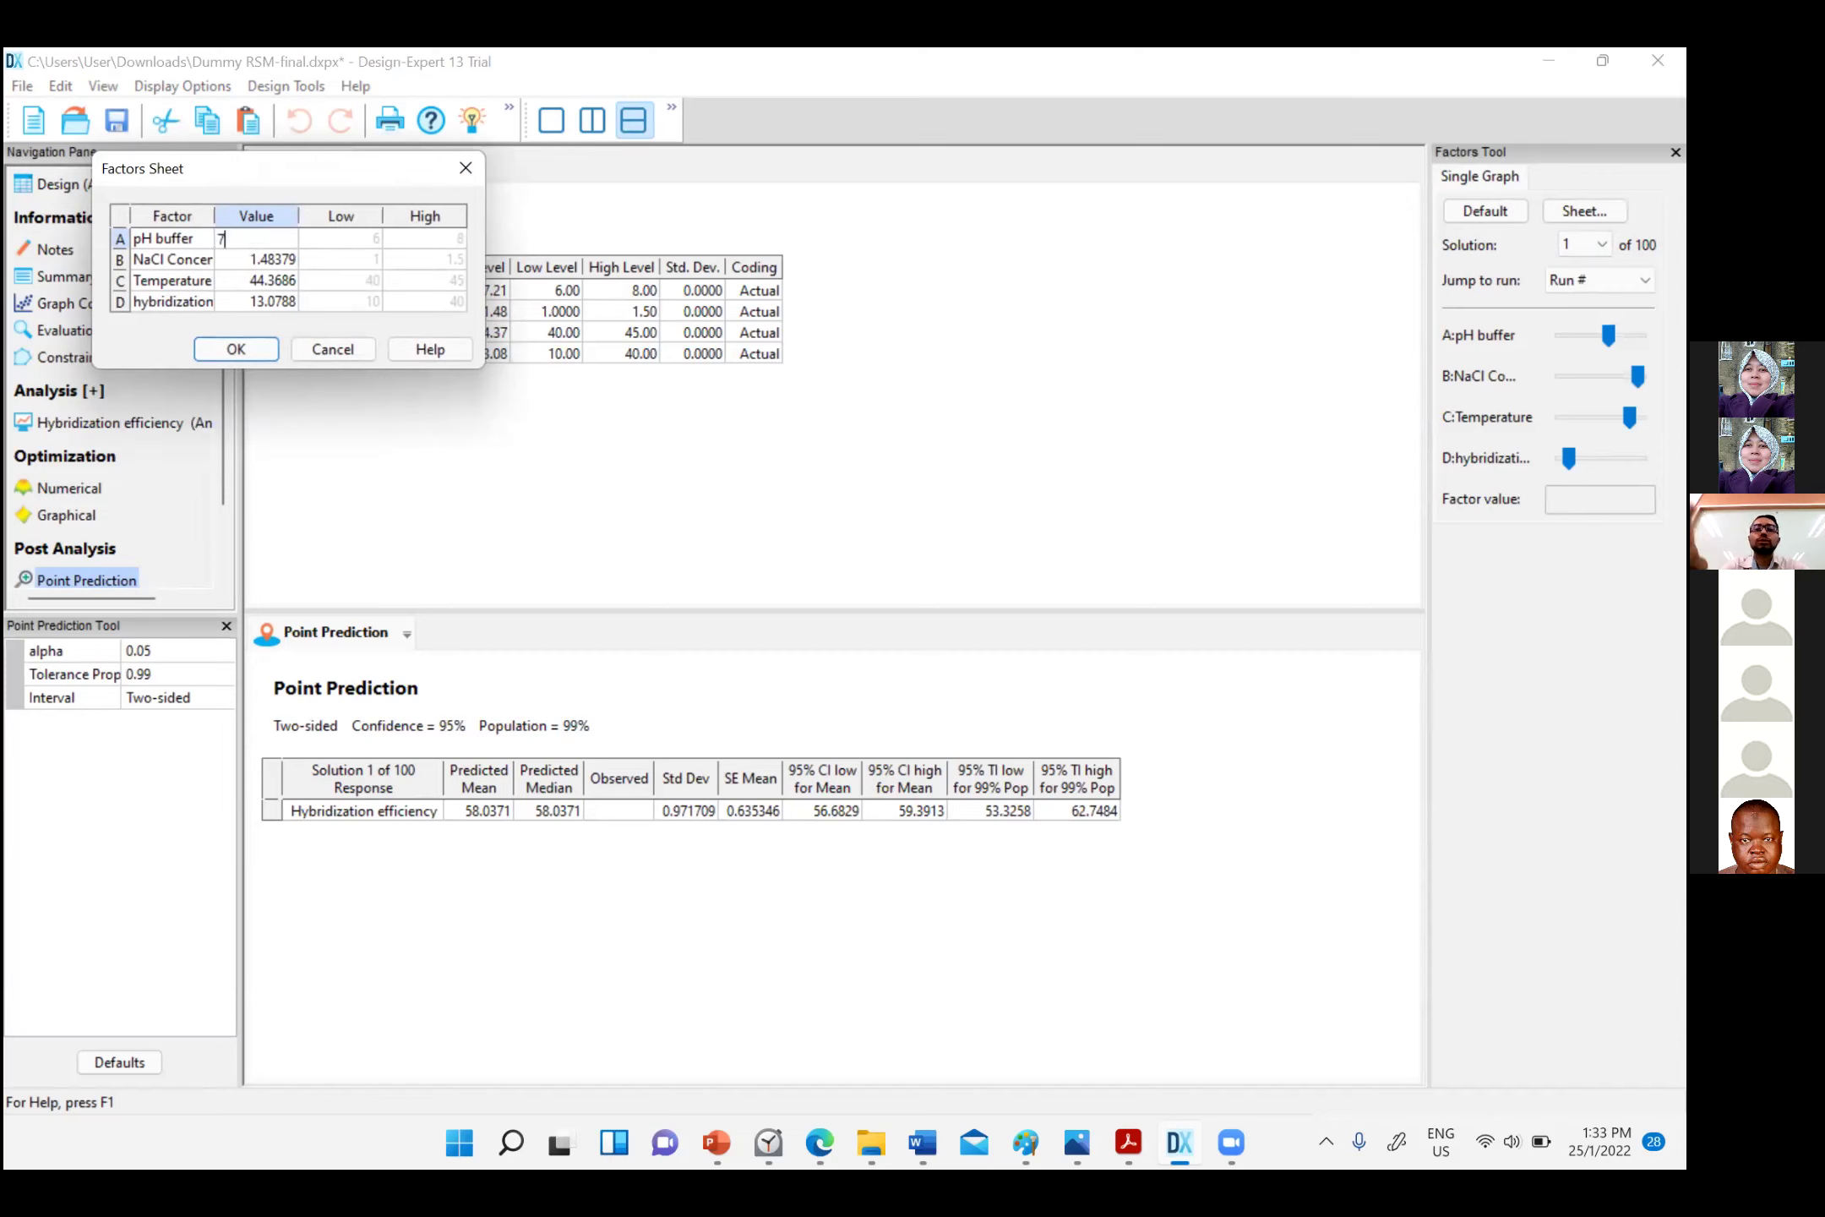
click(272, 264)
click(270, 265)
text(1.5)
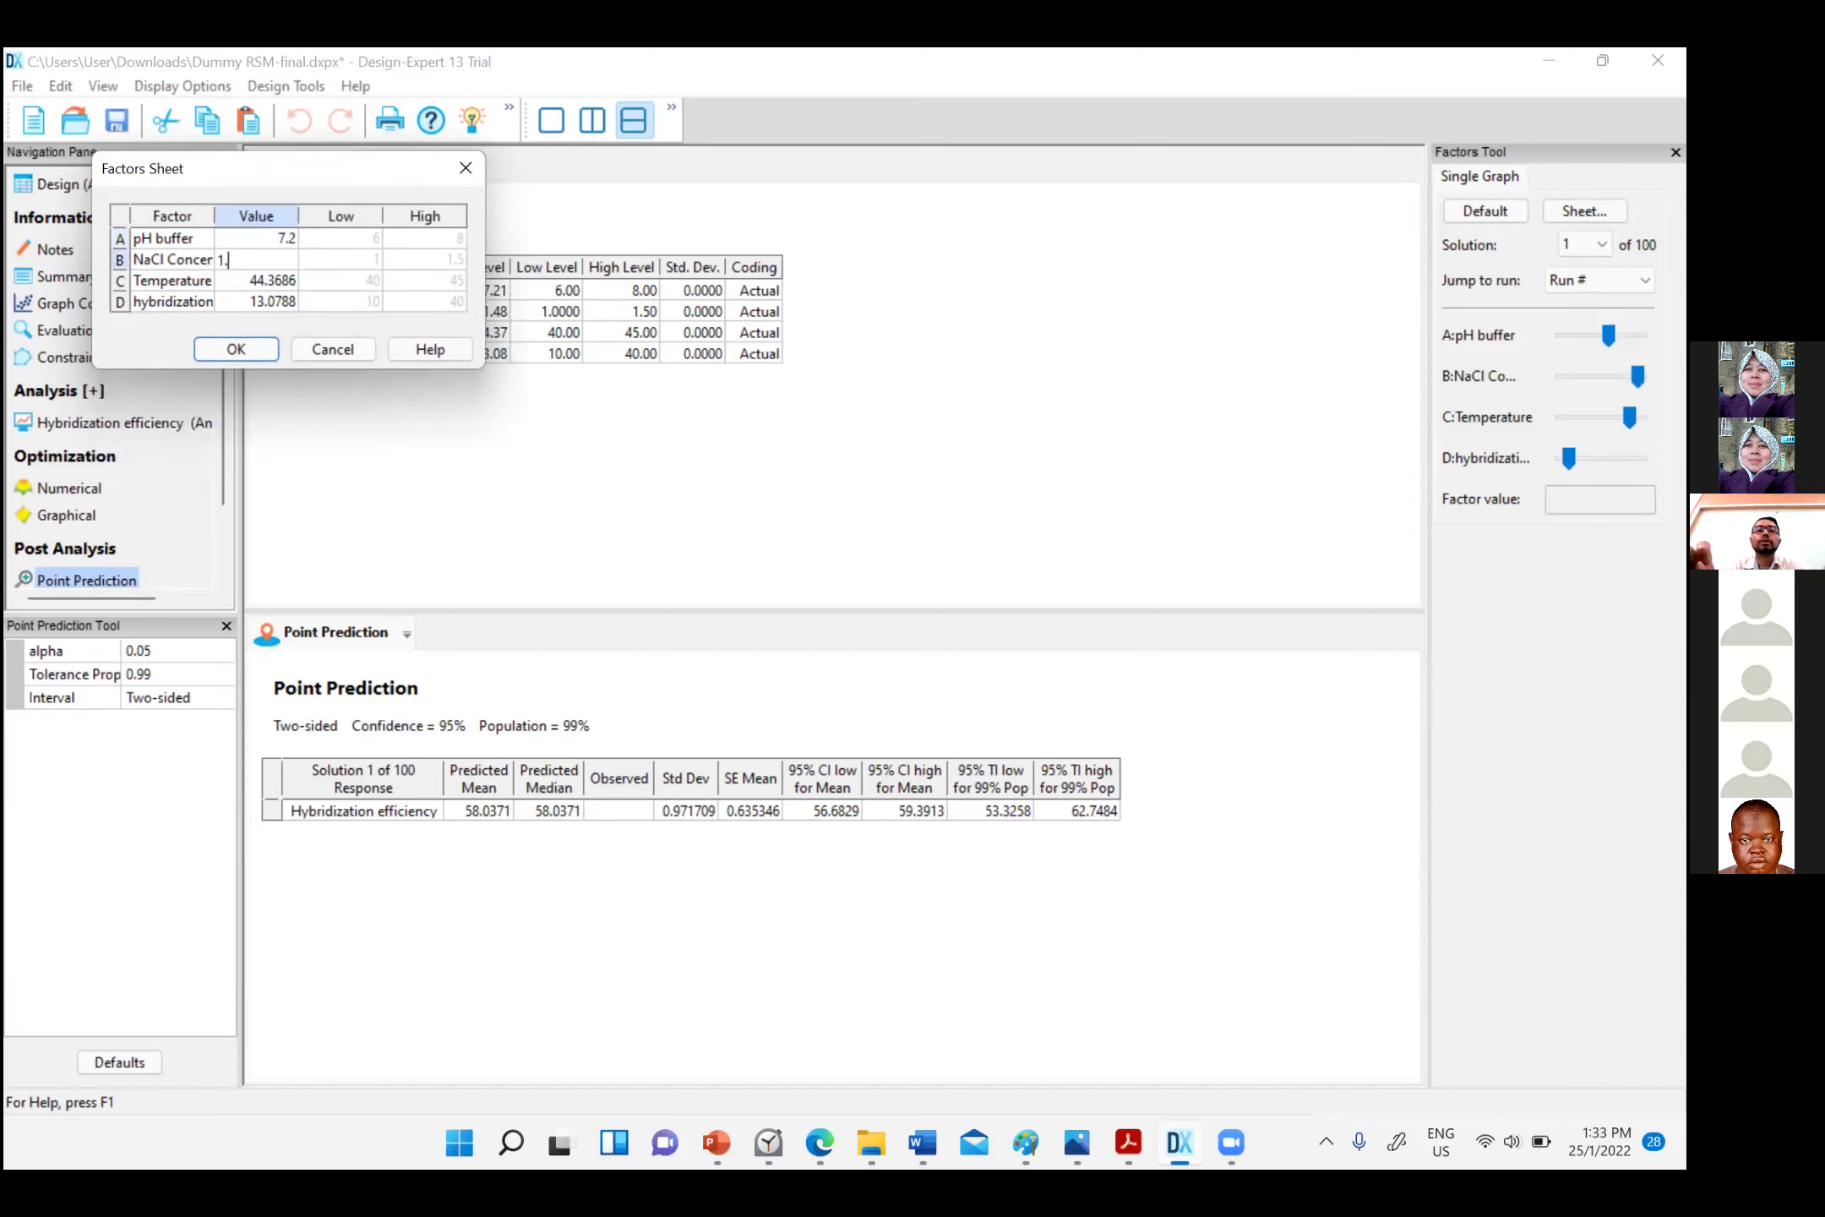
click(276, 285)
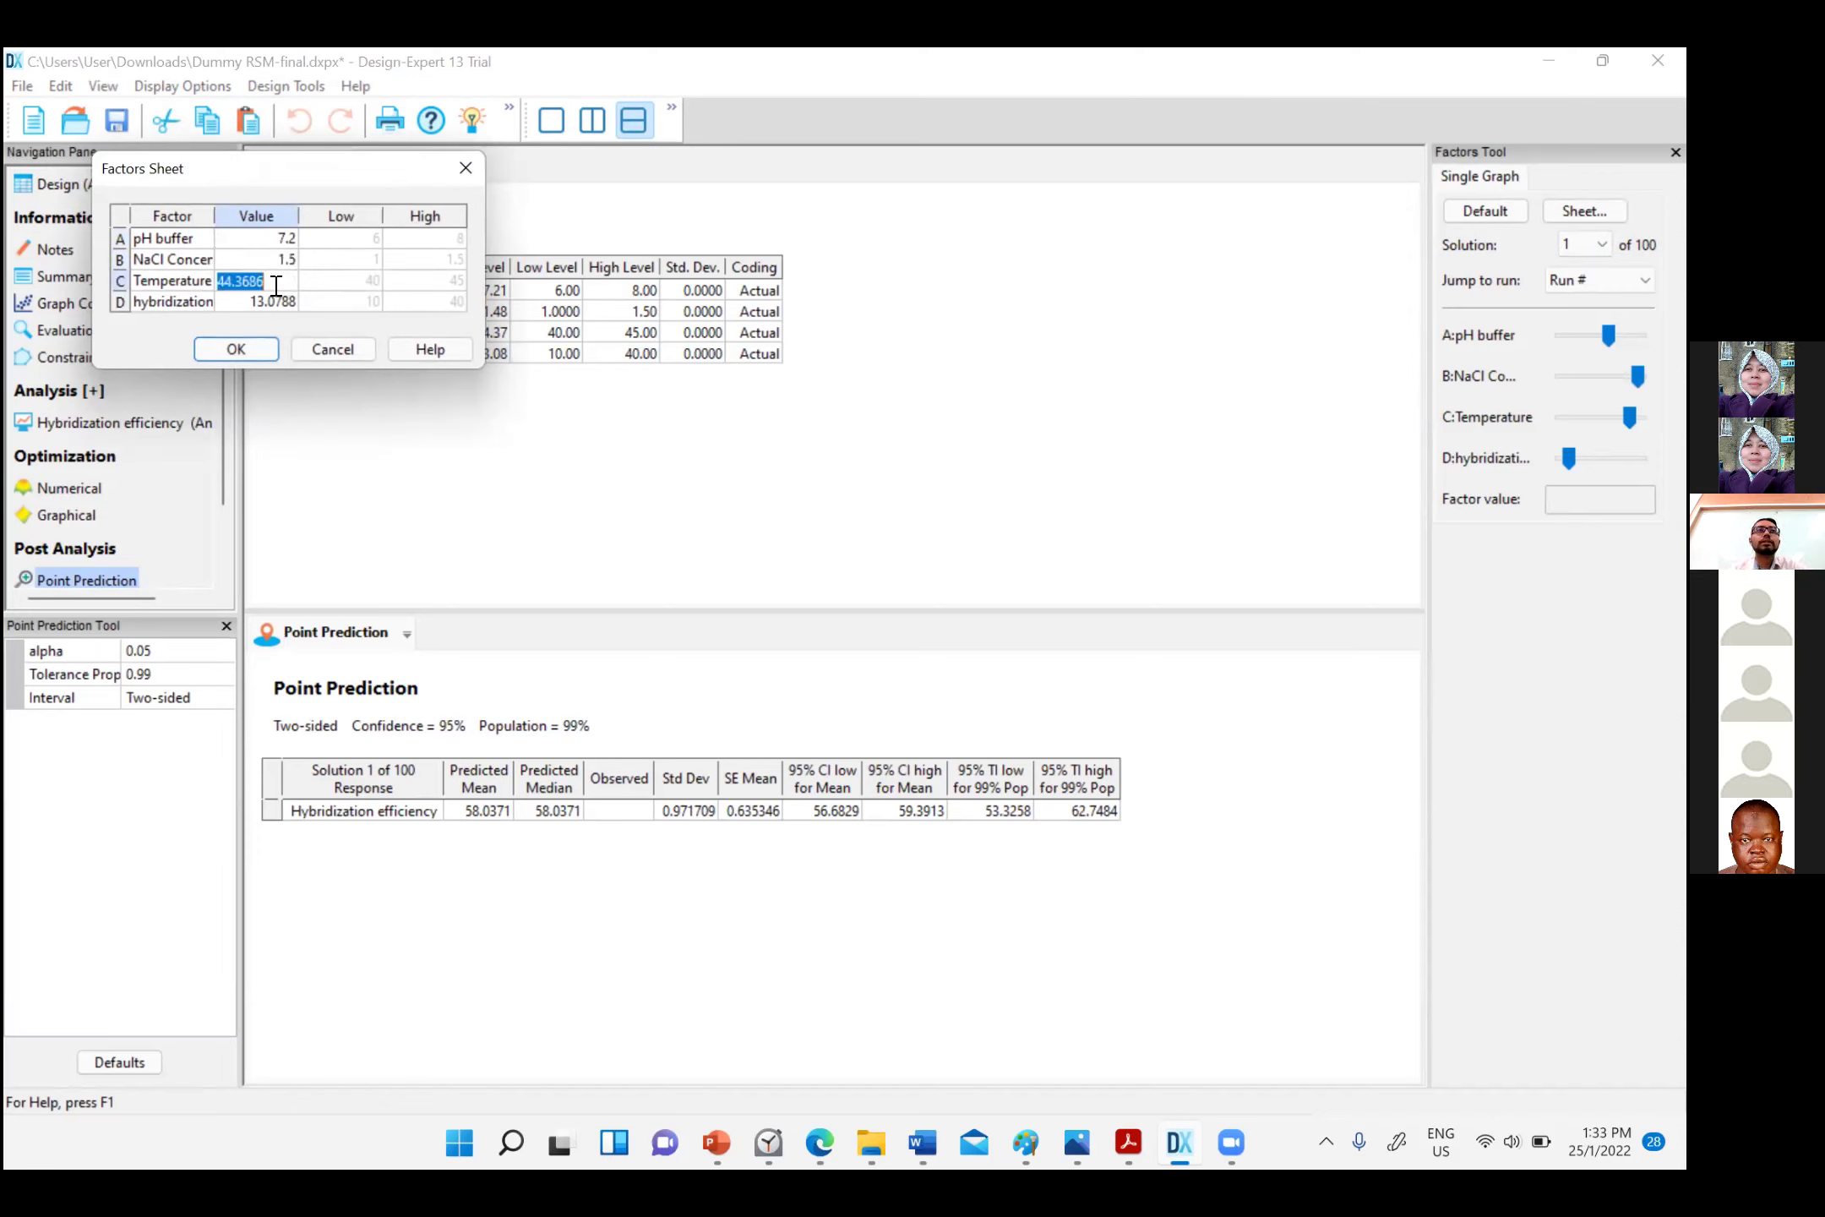
text(44)
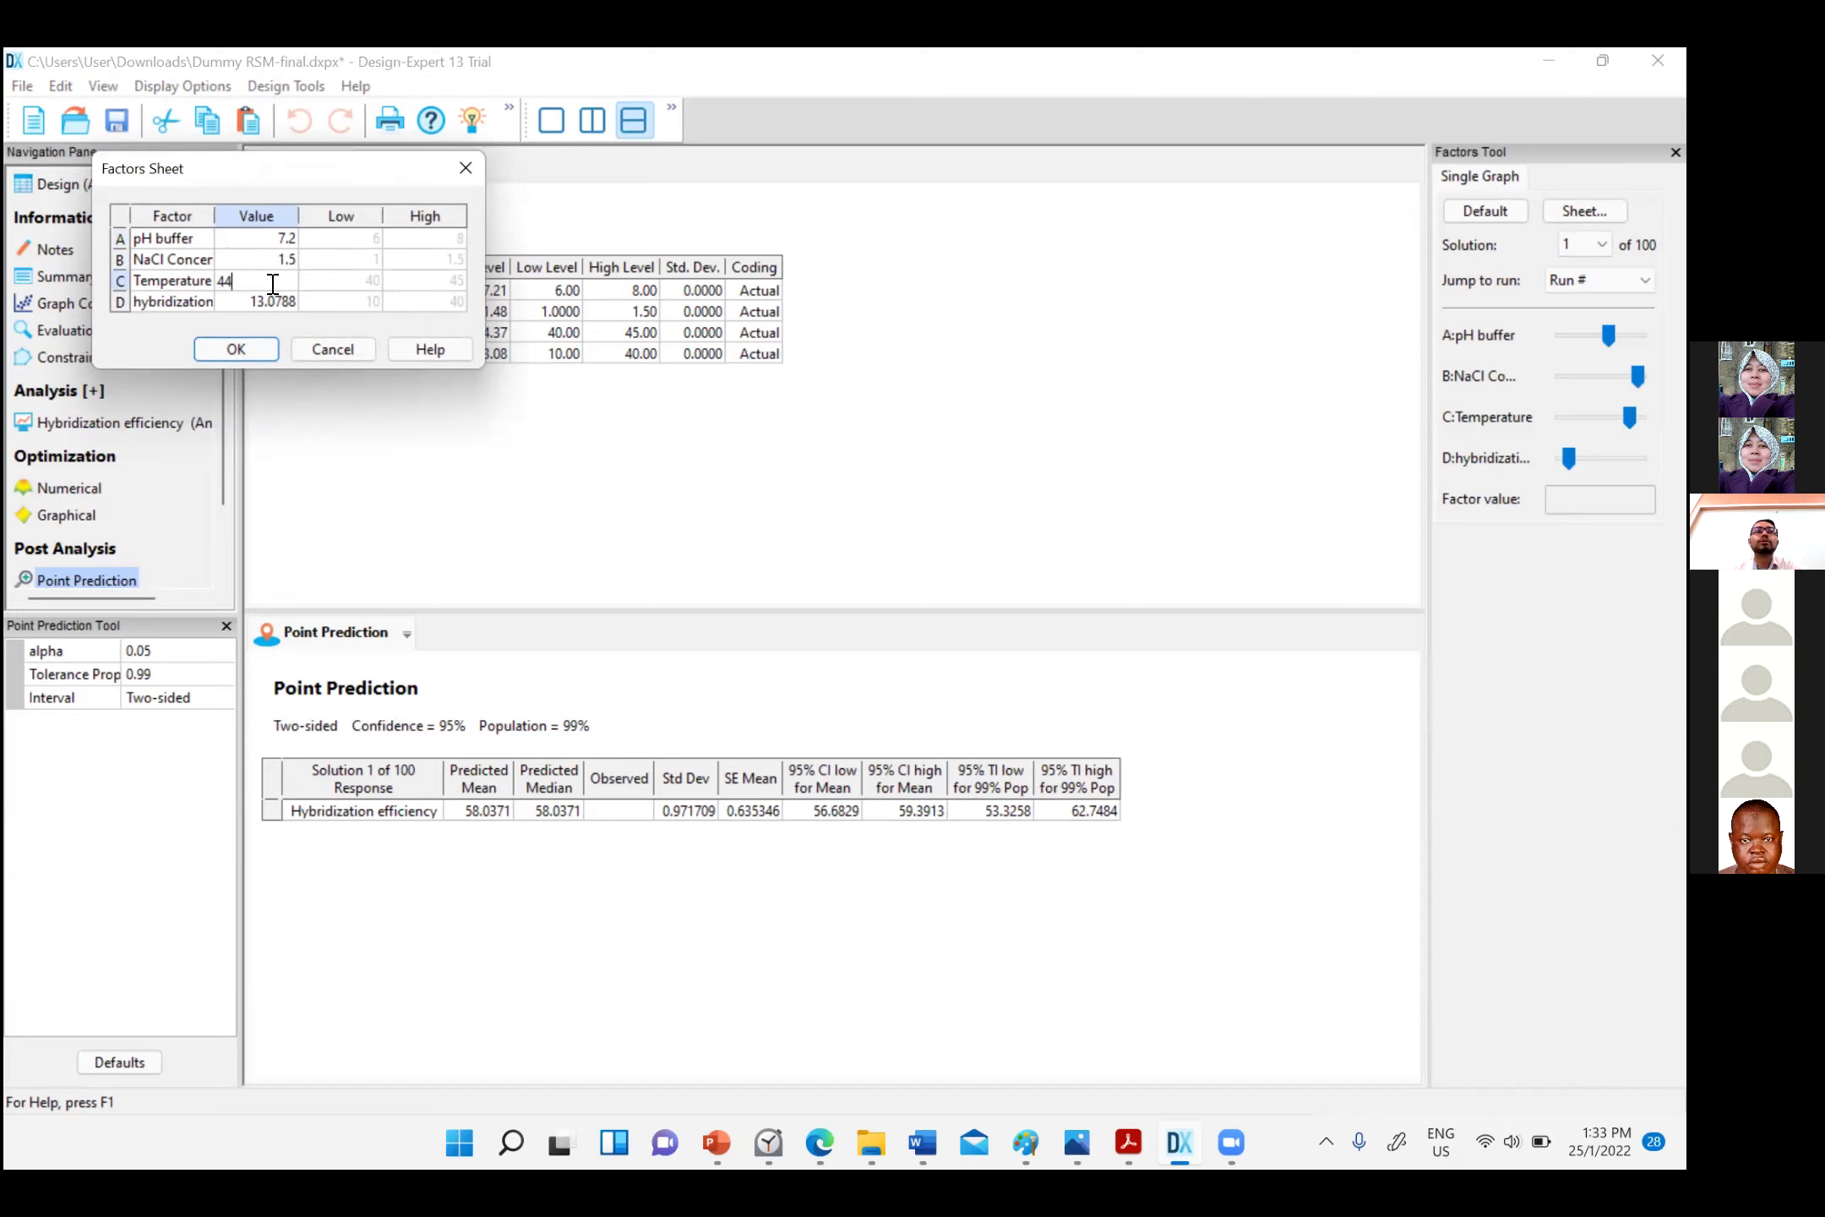
click(285, 301)
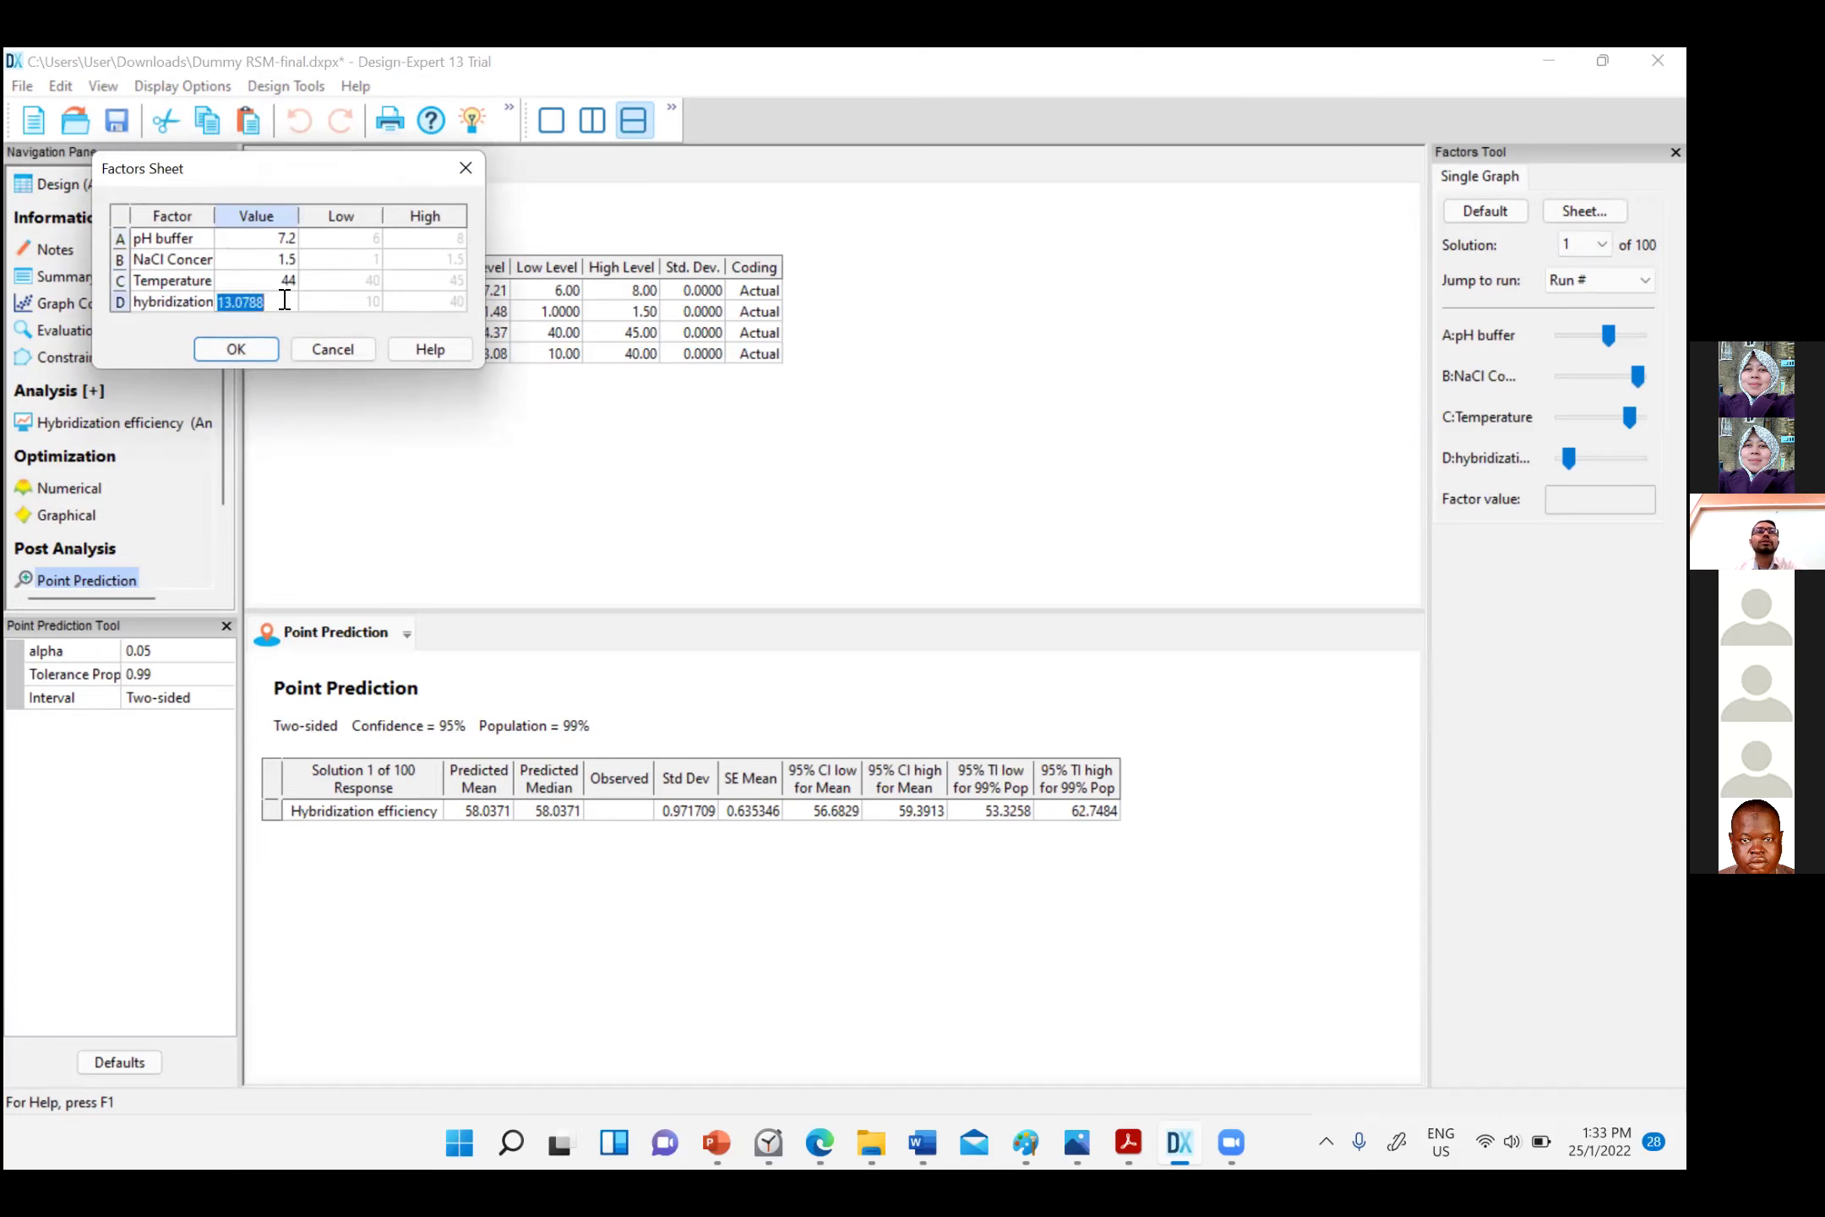
text(13)
click(227, 352)
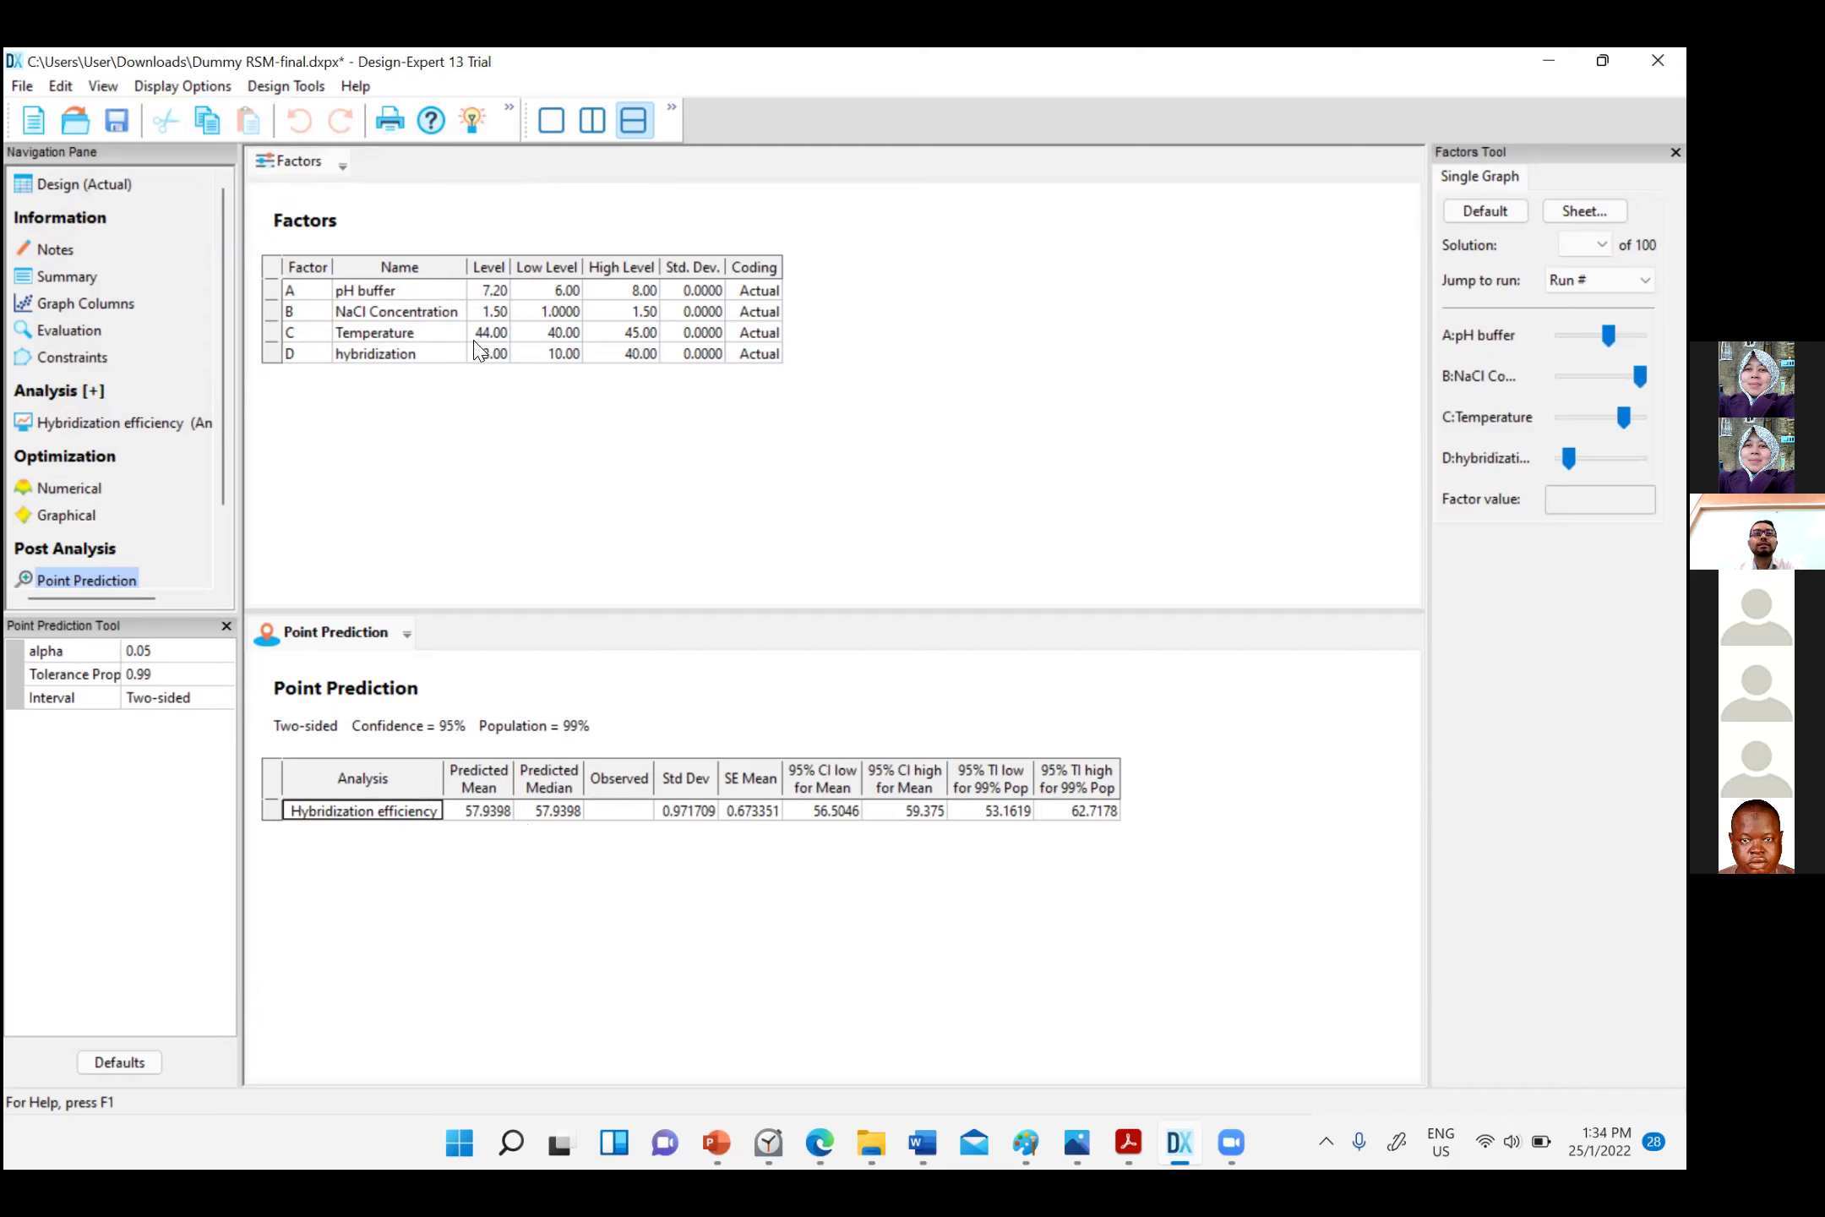
Show the Confirmation report for location #1, with four efficiency runs and predicted mean 57.2343
click(490, 269)
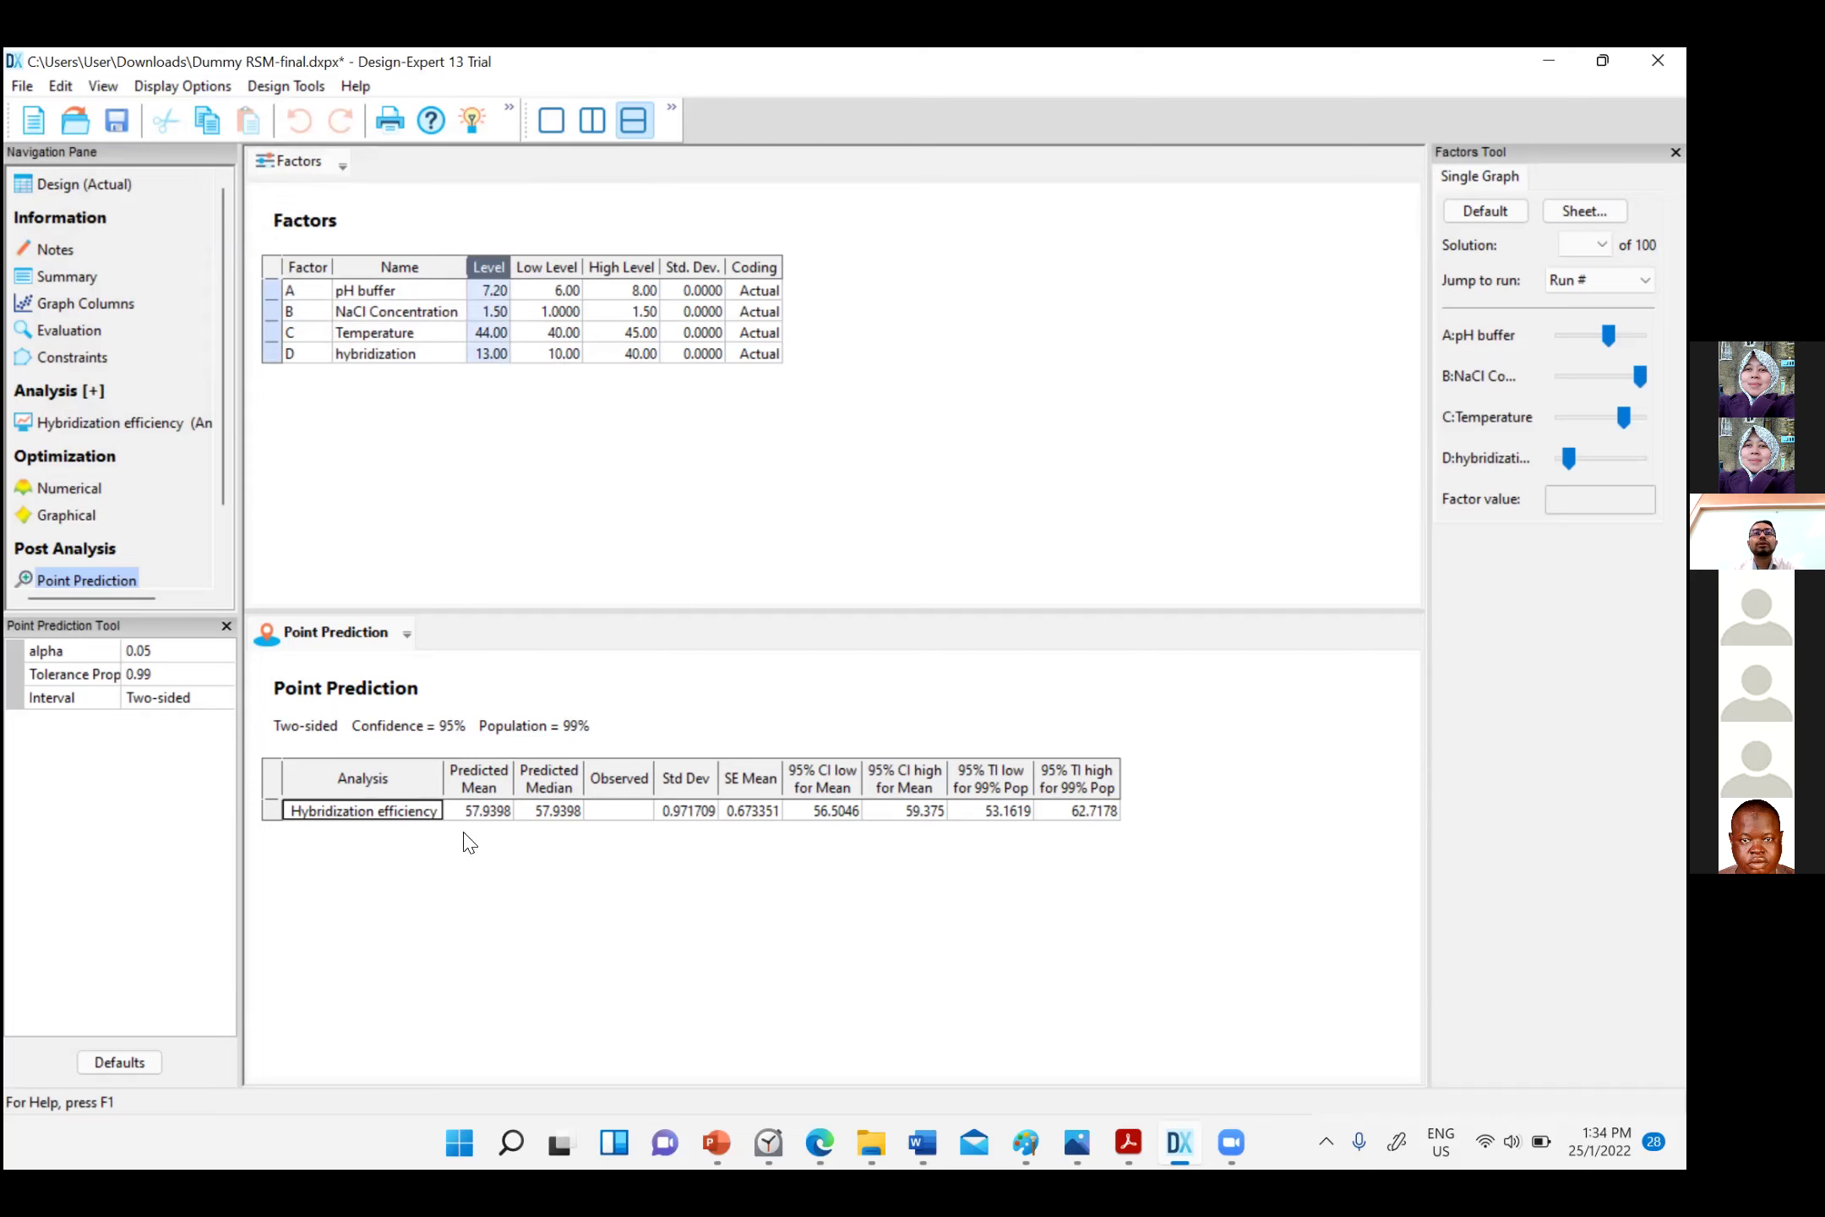
scroll(144, 519, down, 1)
click(117, 521)
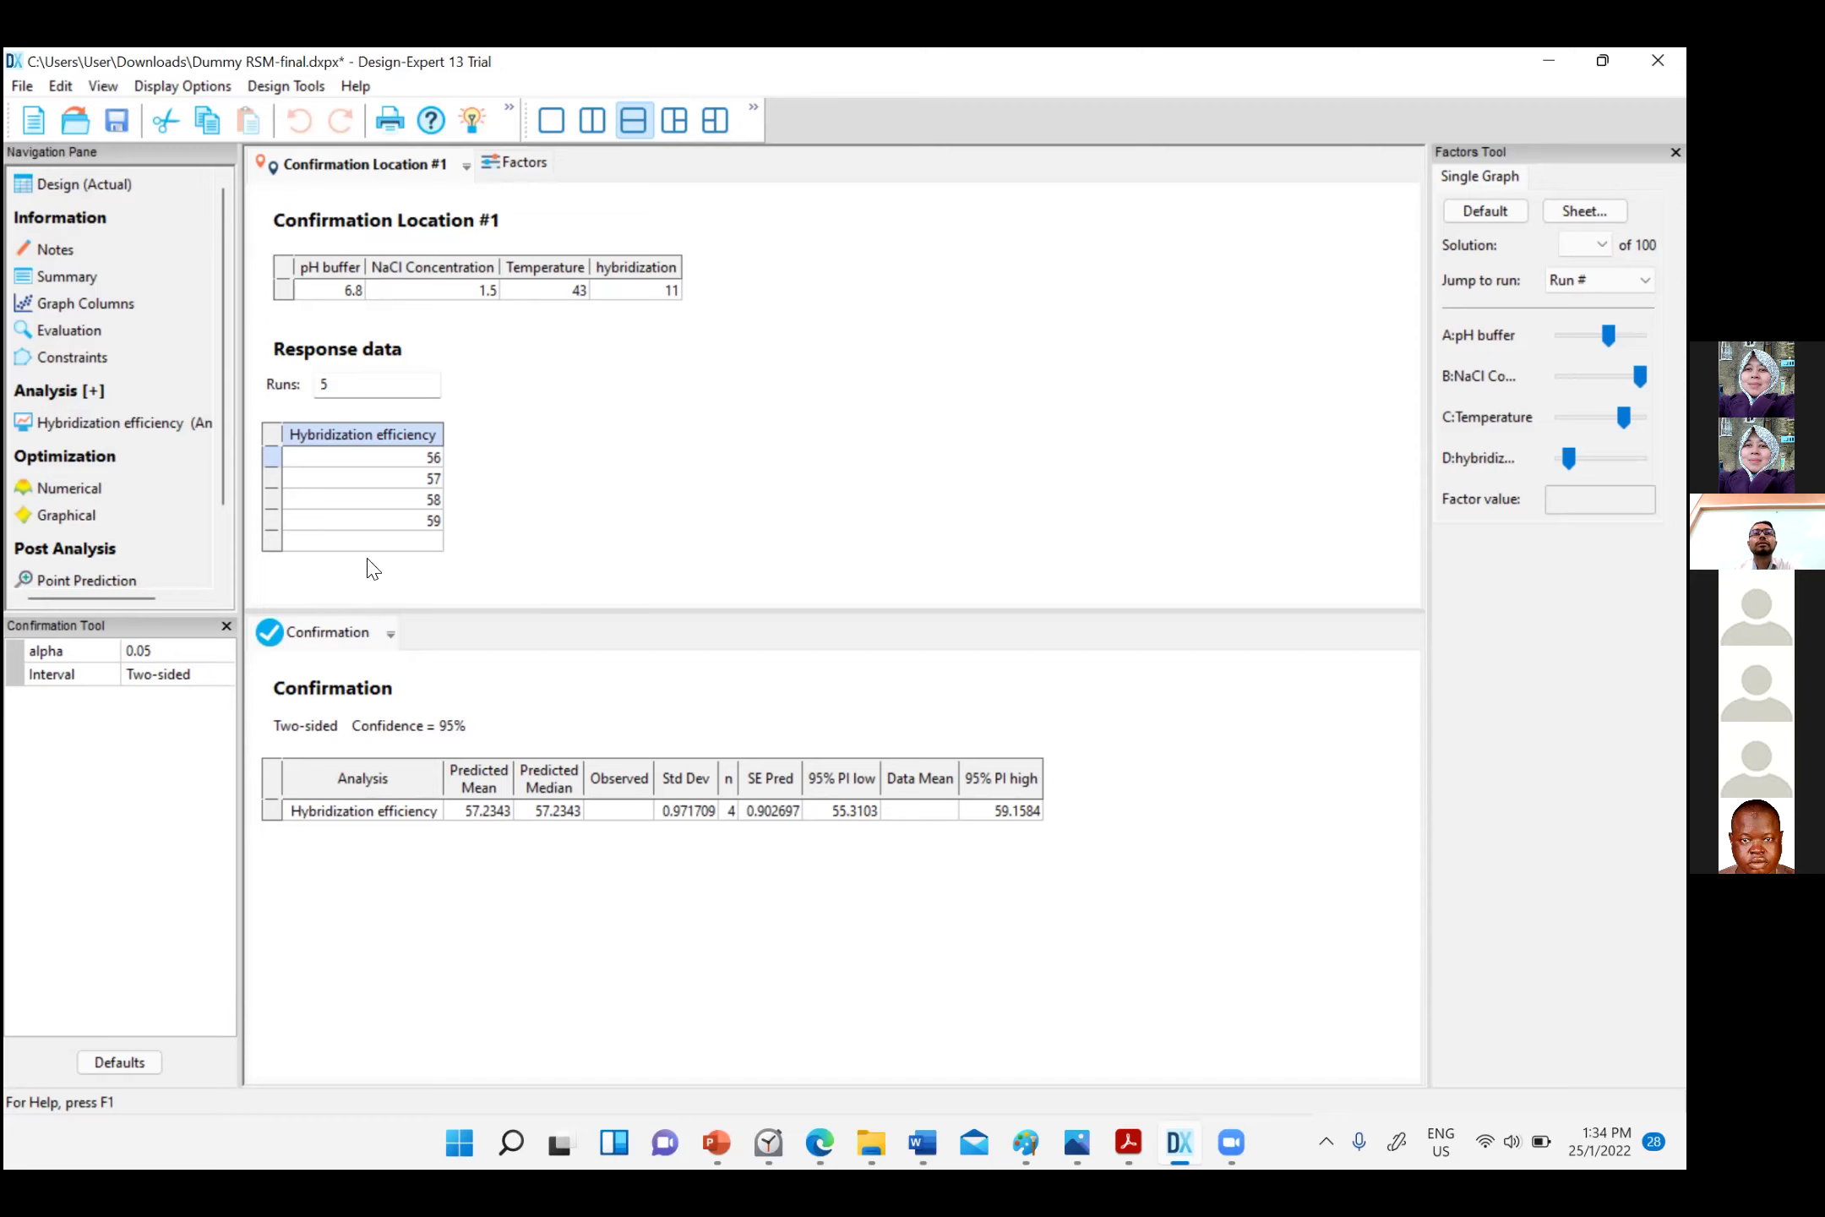
double_click(417, 460)
click(330, 463)
click(329, 499)
click(393, 517)
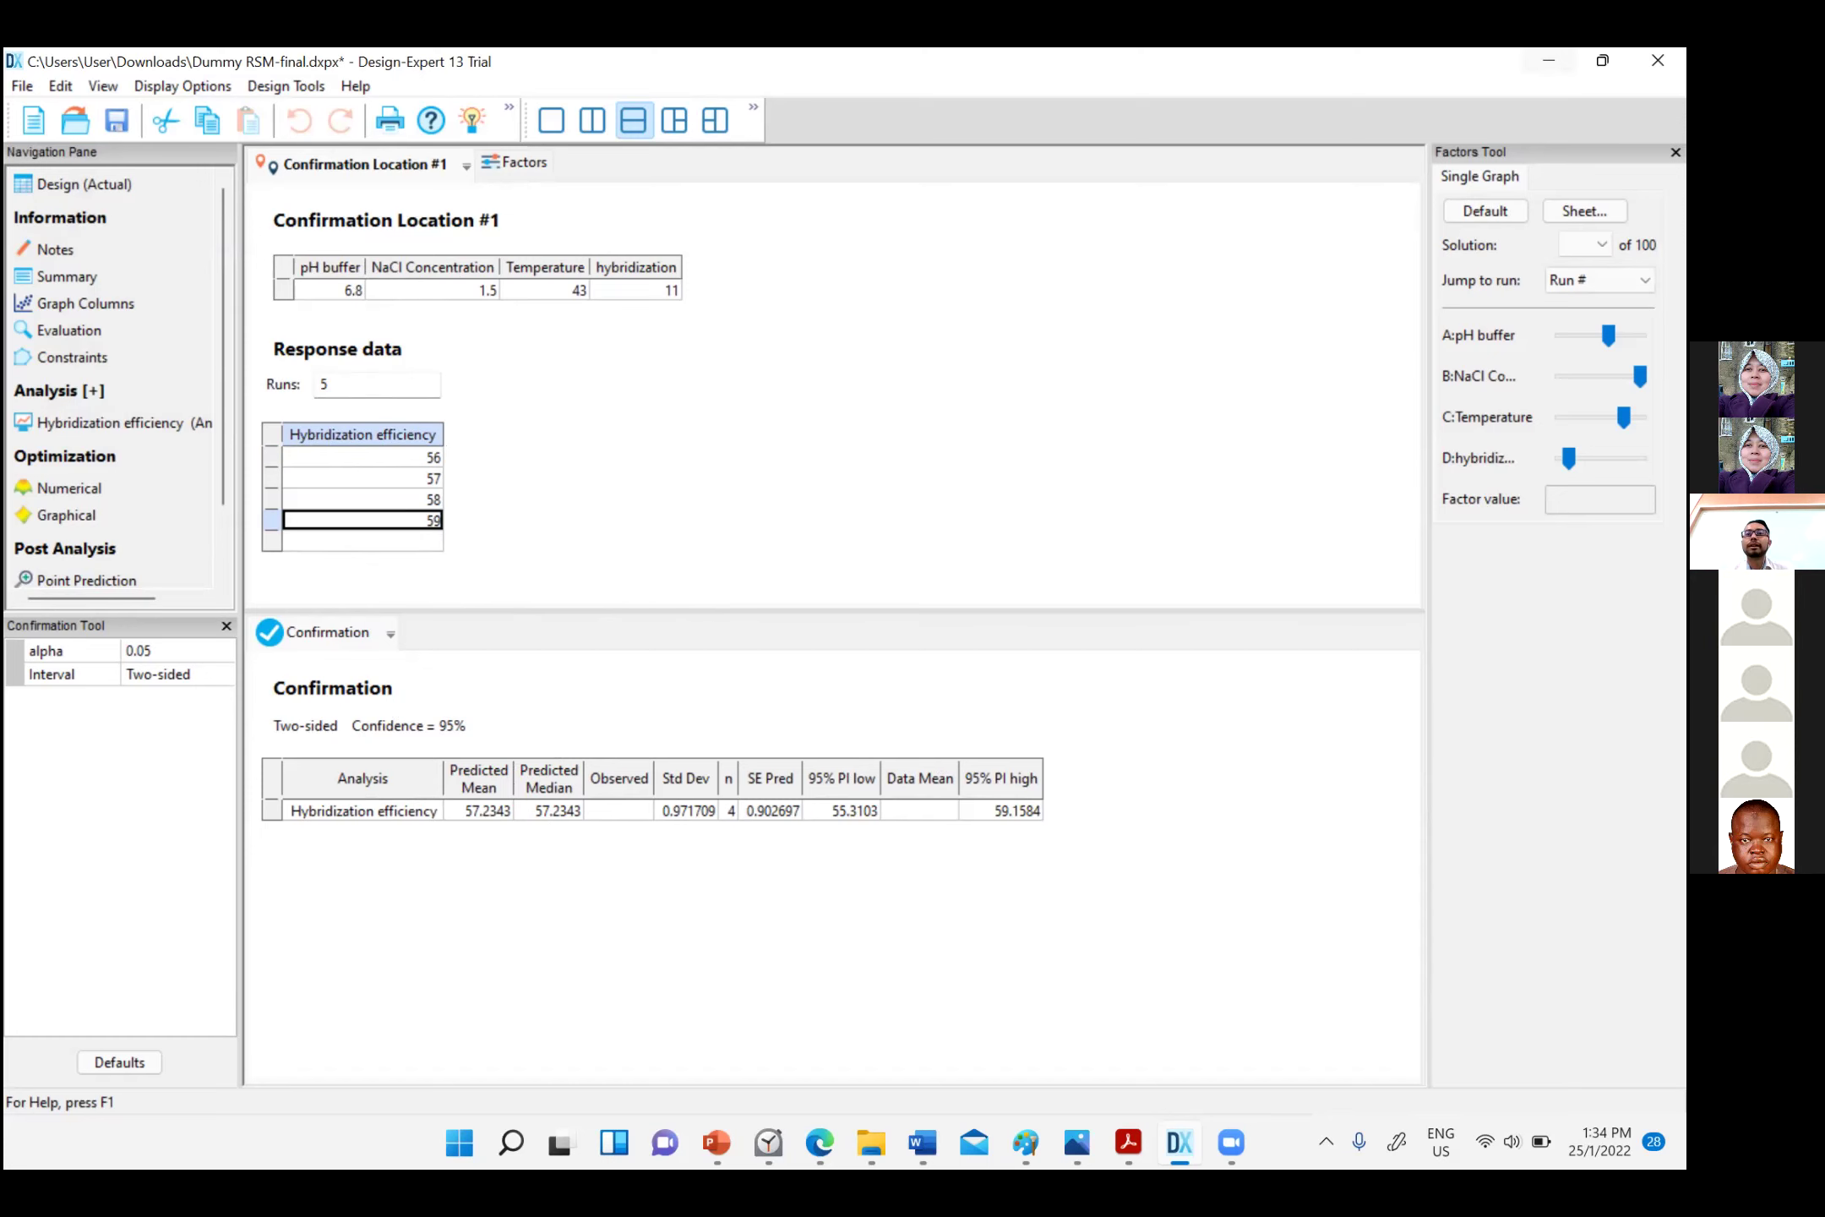
key(alt+Tab)
click(194, 759)
Go to slide 20, the 'Thank you' slide, then minimize PowerPoint to reveal 3_doe.pdf
click(206, 887)
scroll(229, 786, down, 2)
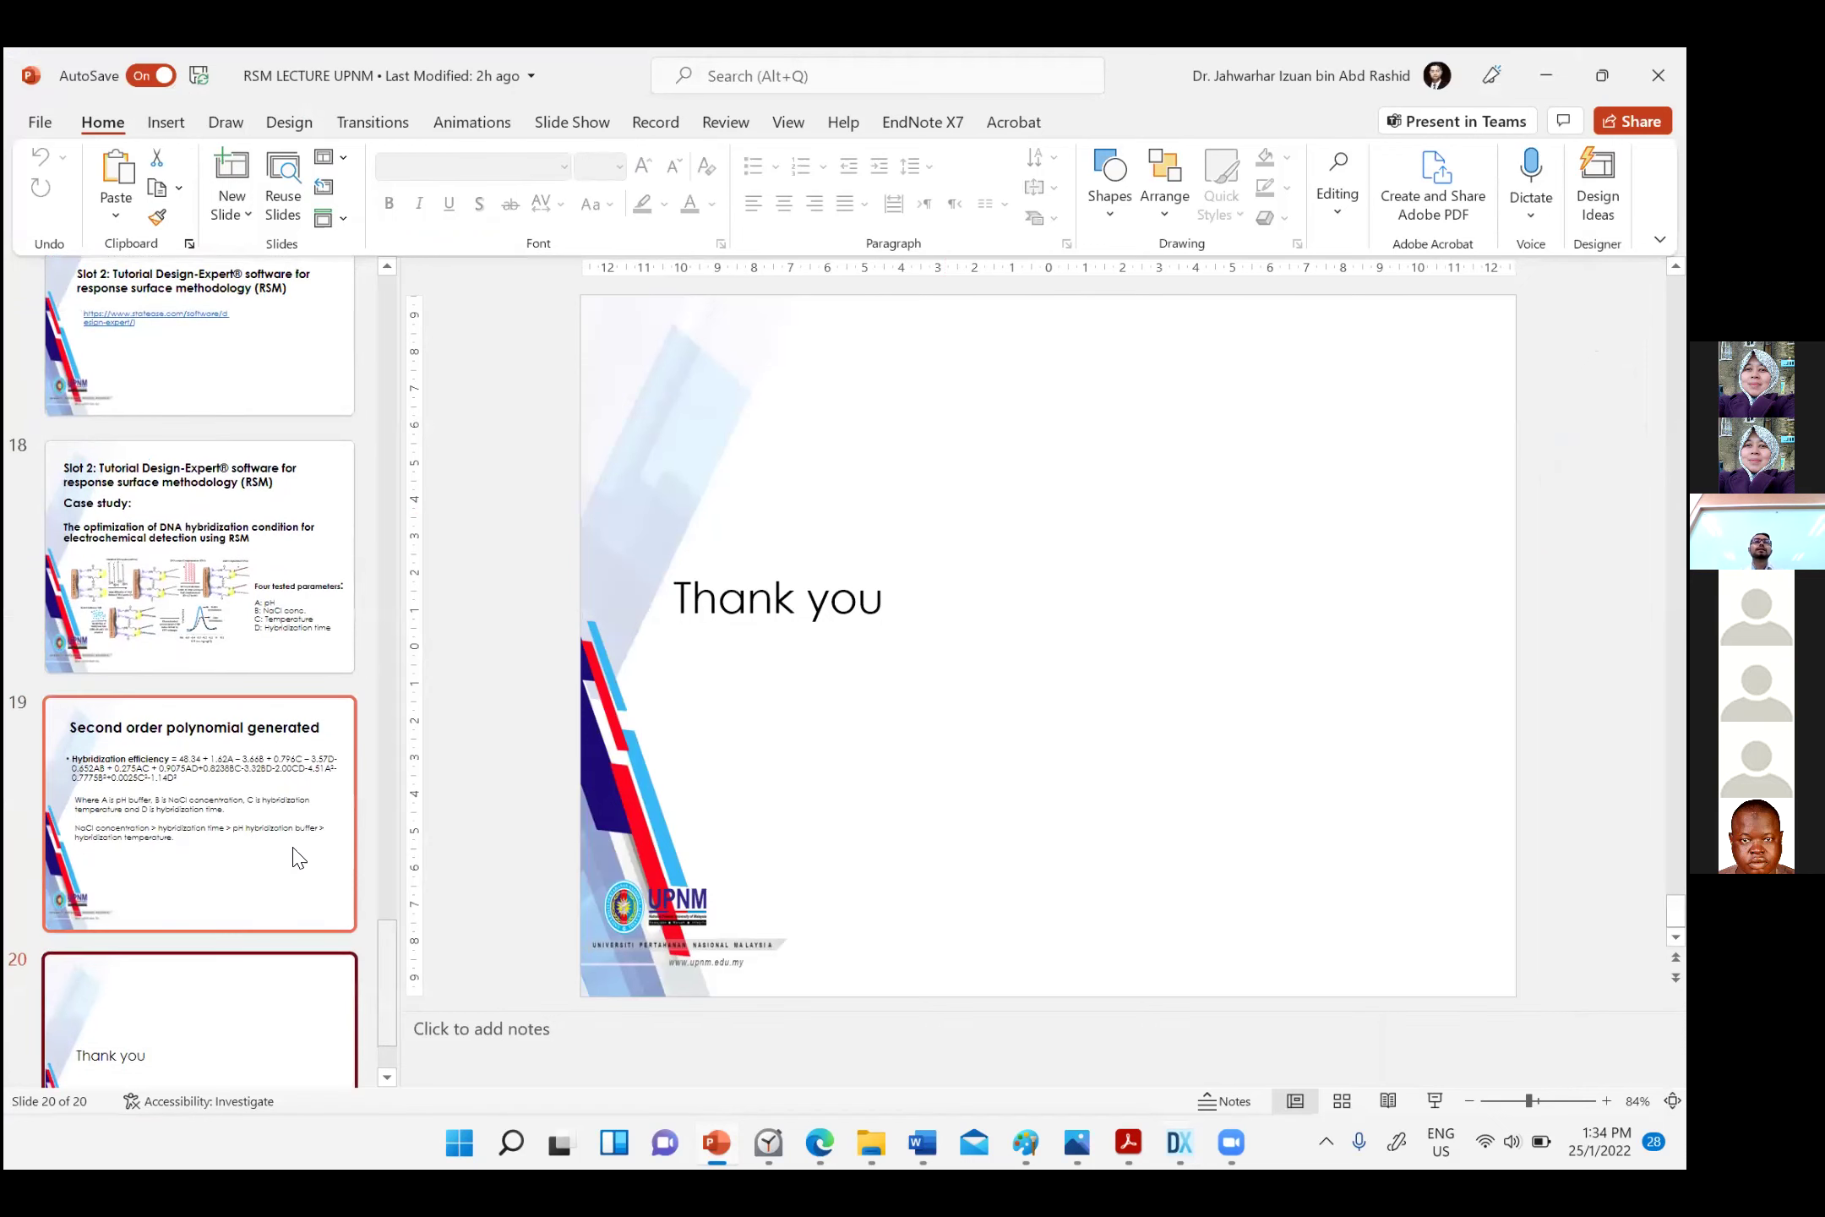
scroll(296, 858, down, 2)
click(1232, 1142)
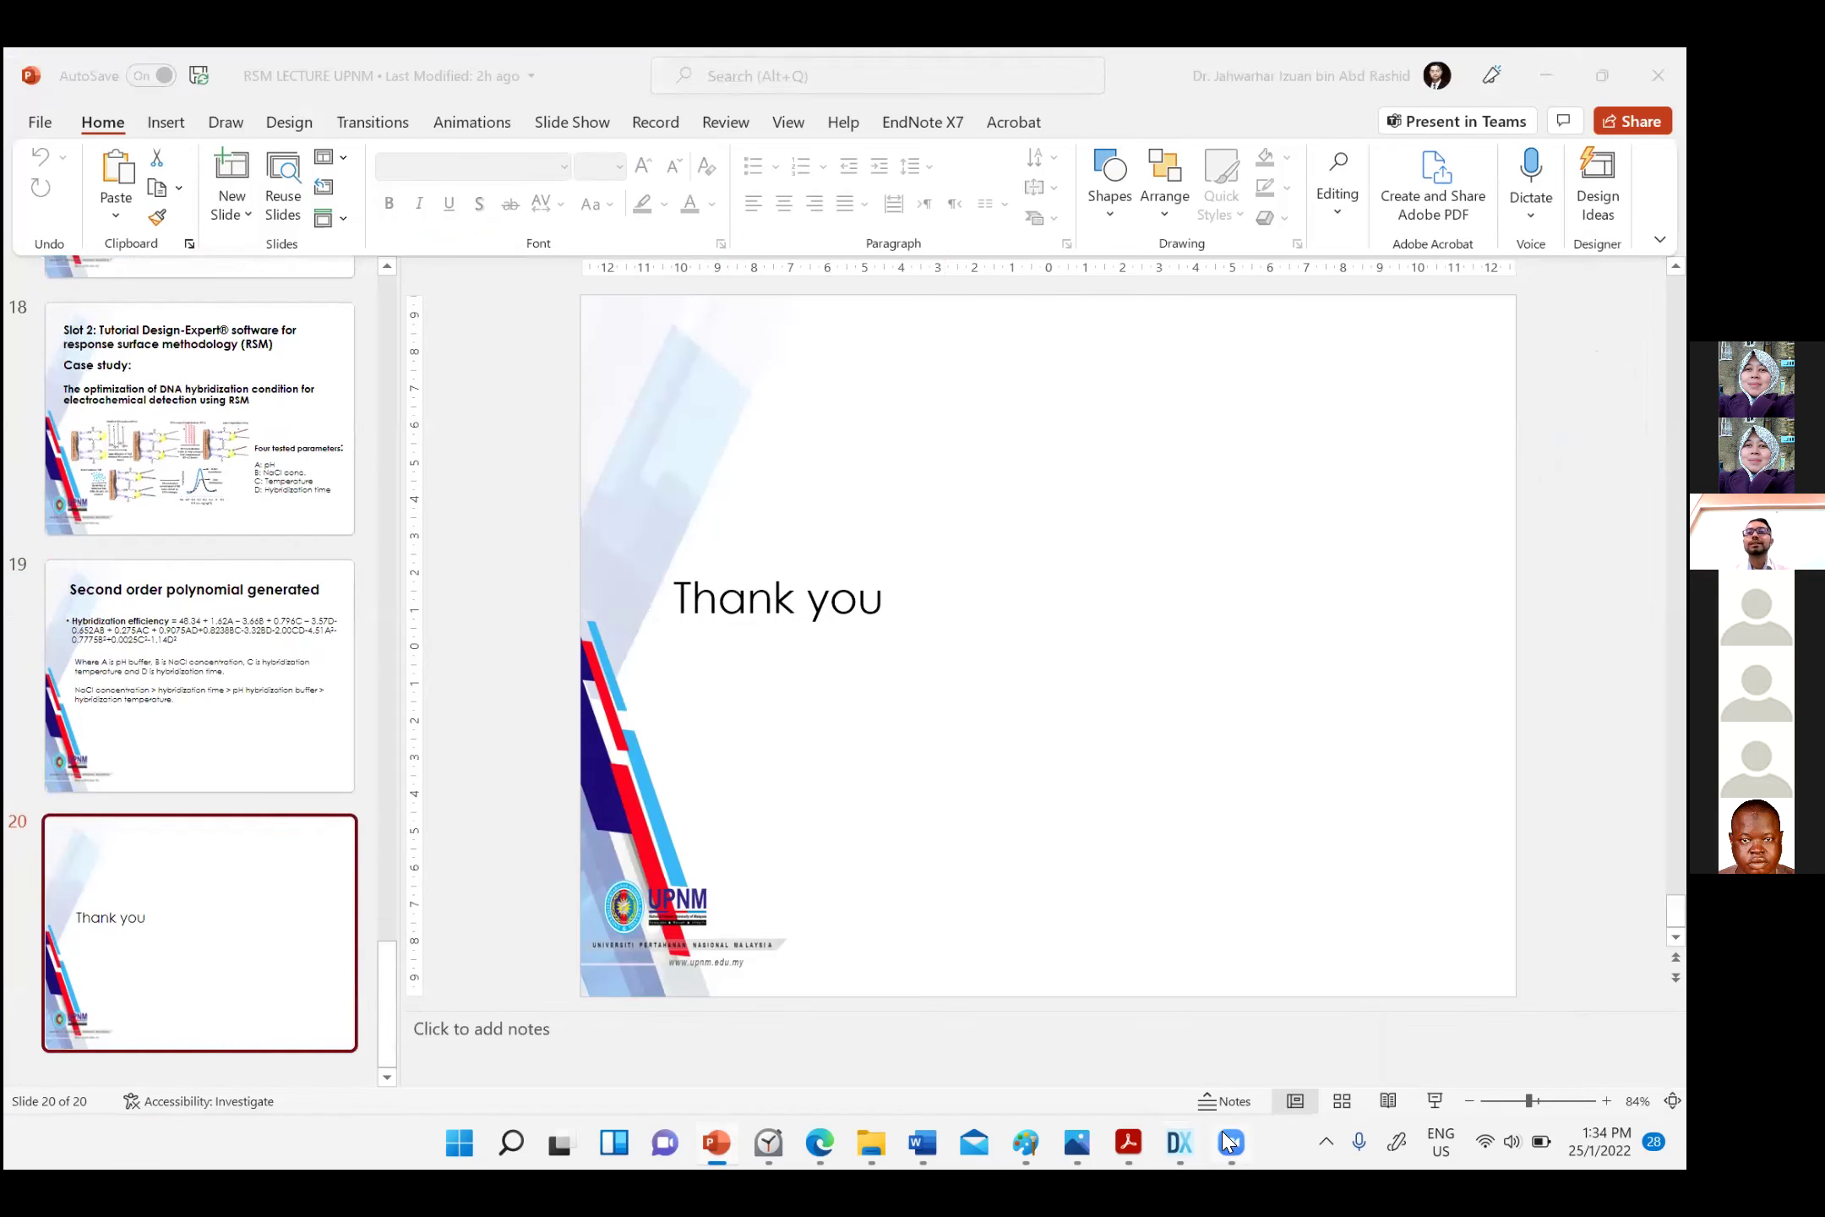
click(1547, 75)
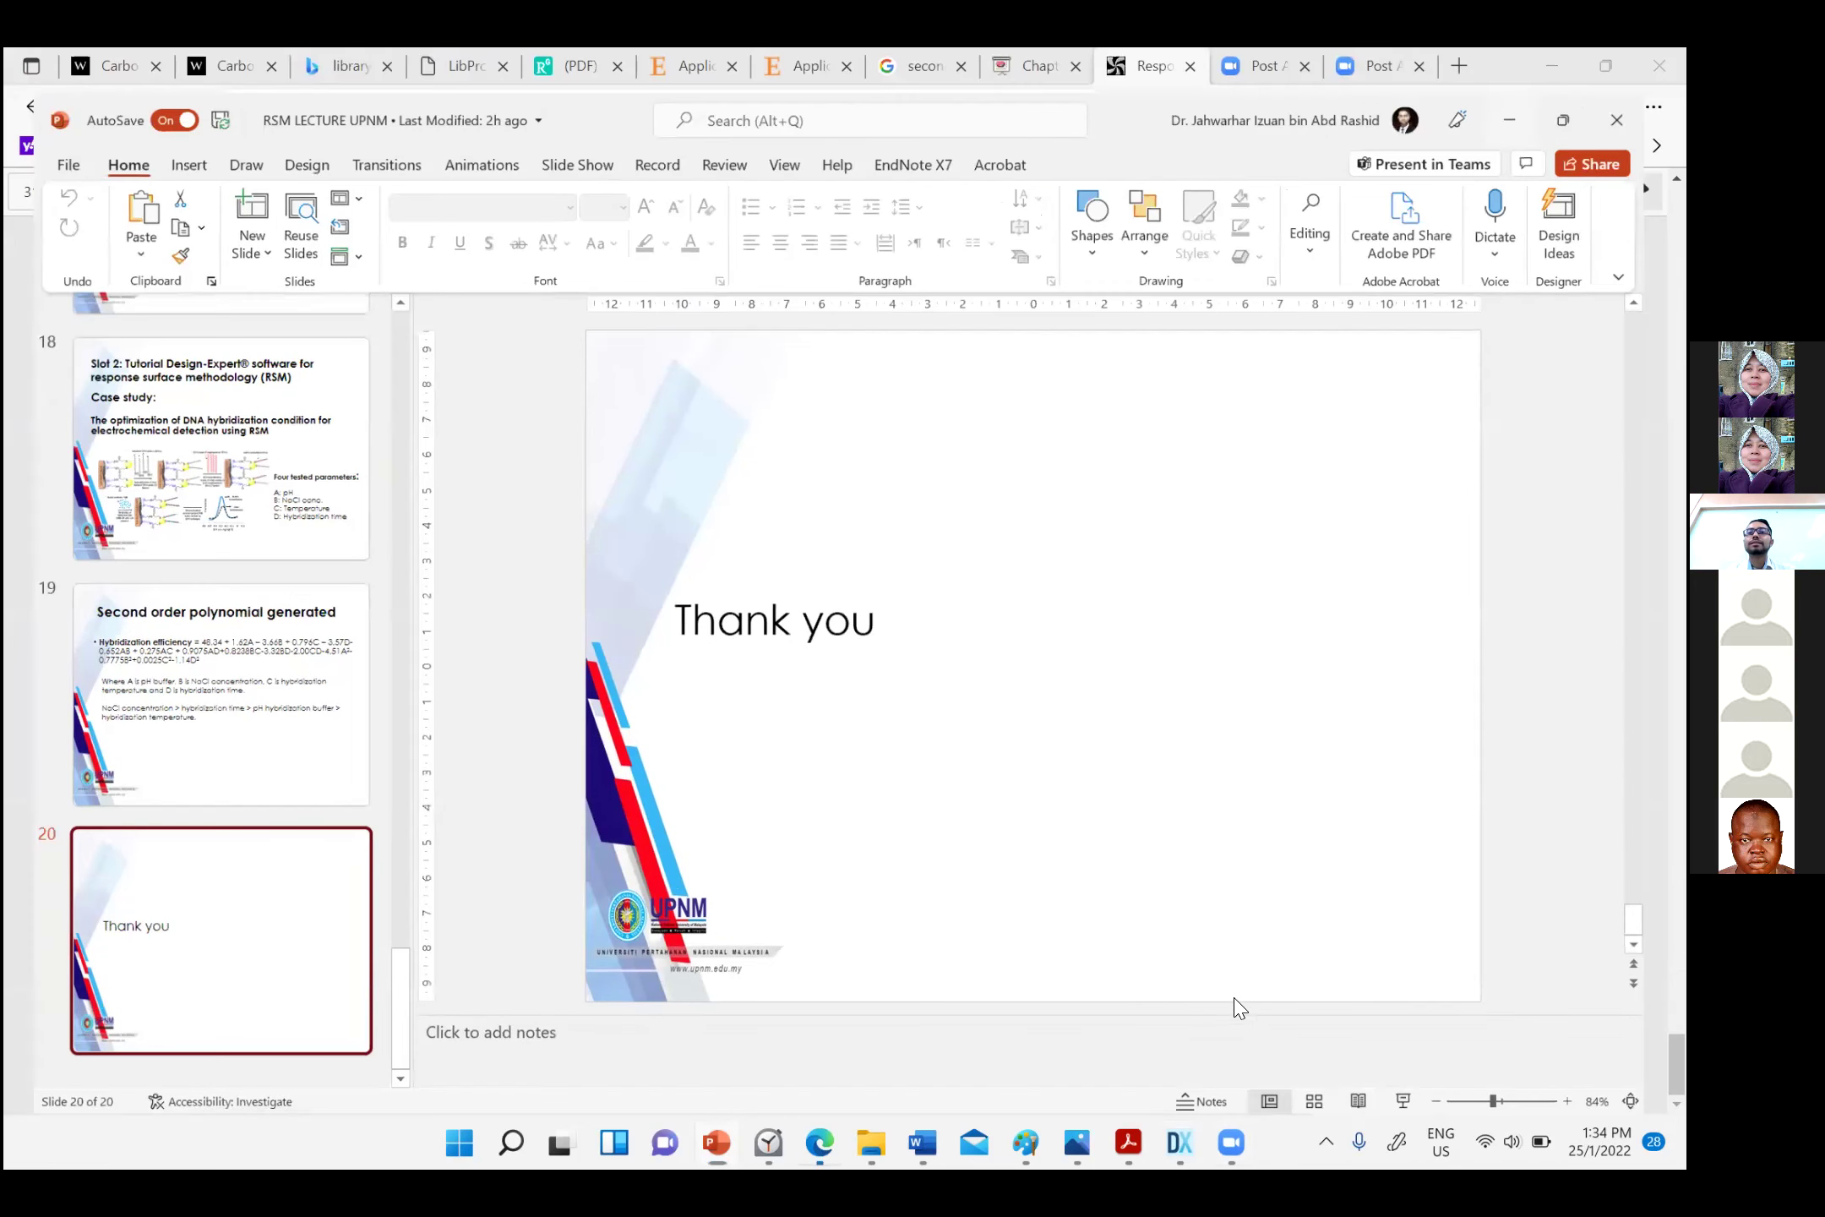